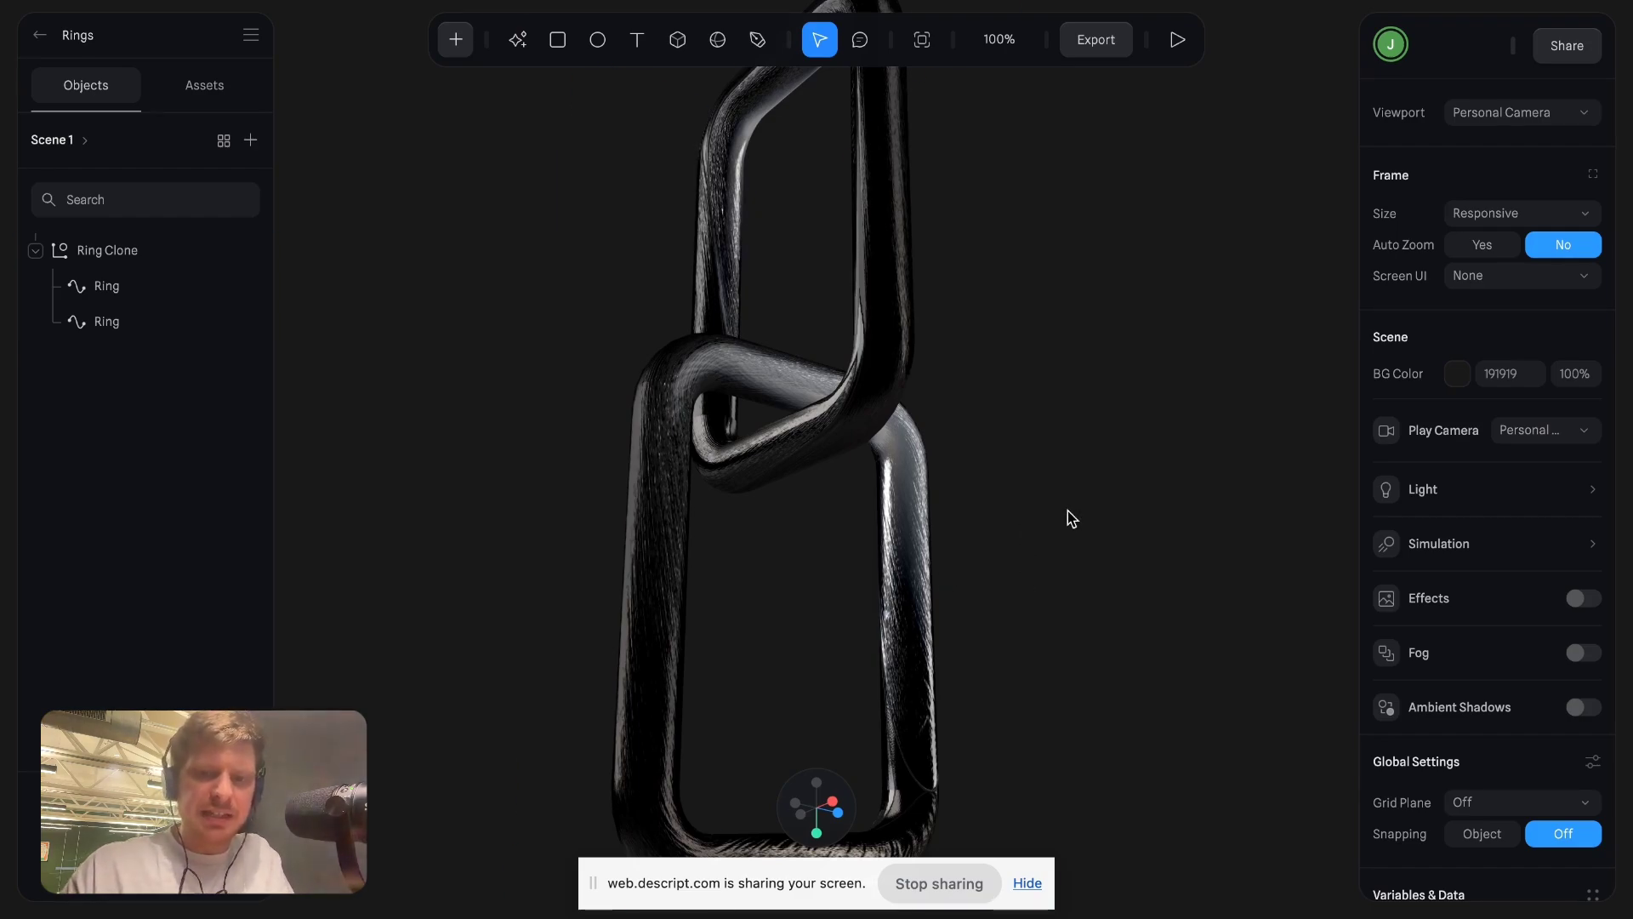
Orbit around the two interlocking black rings and select the Ring Clone group.
right_click_drag(1068, 510, 1224, 482)
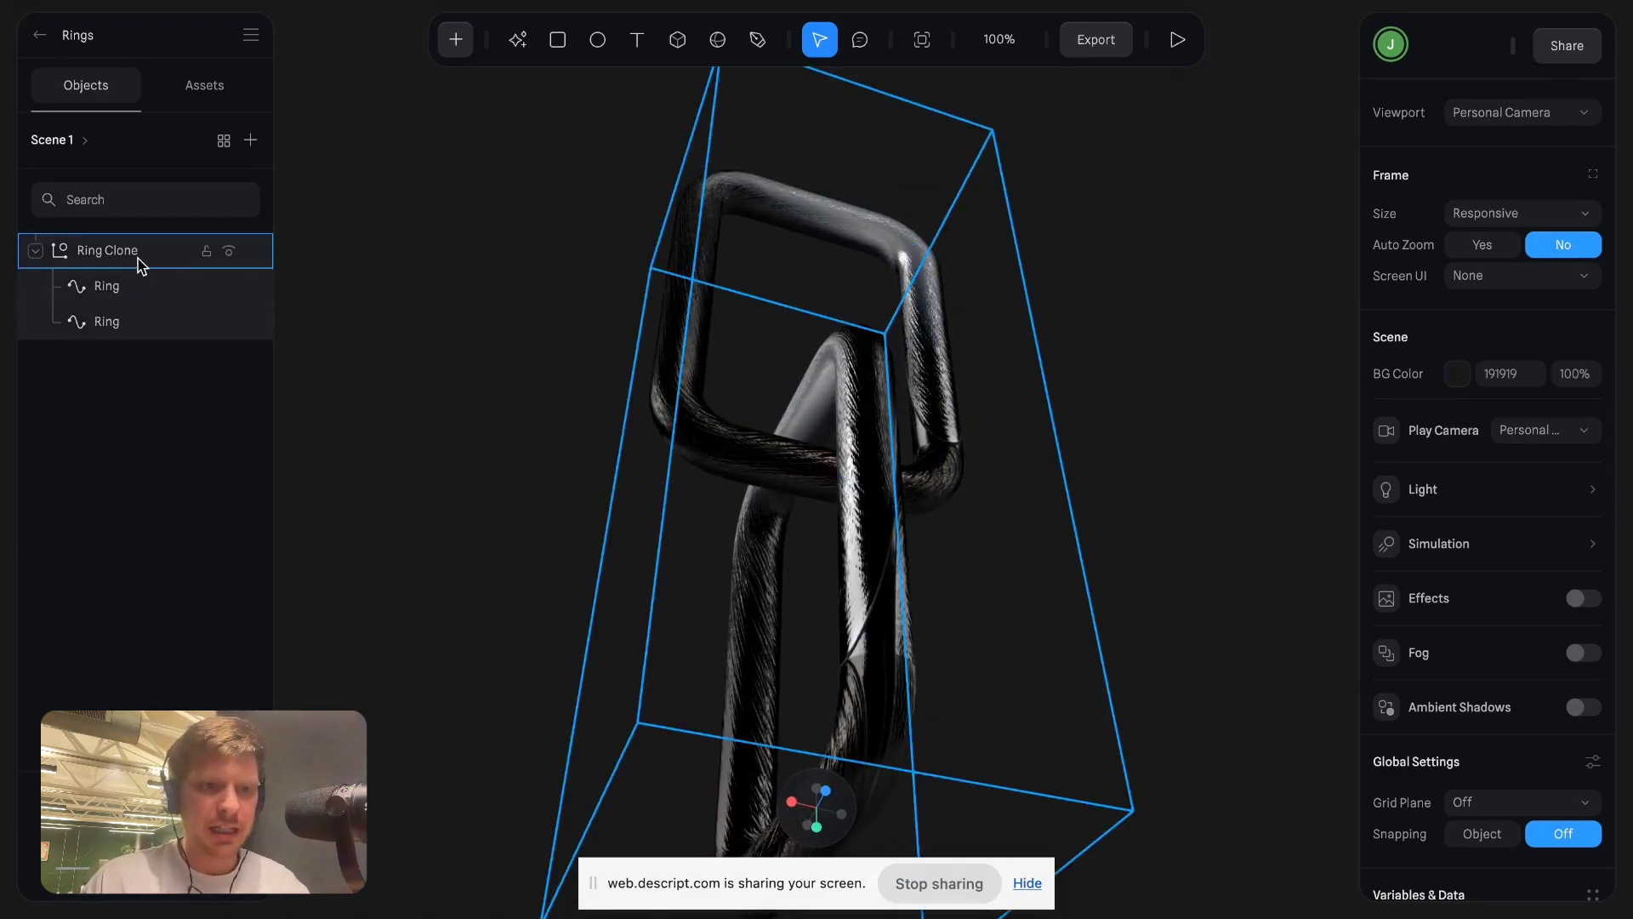
left_click(35, 251)
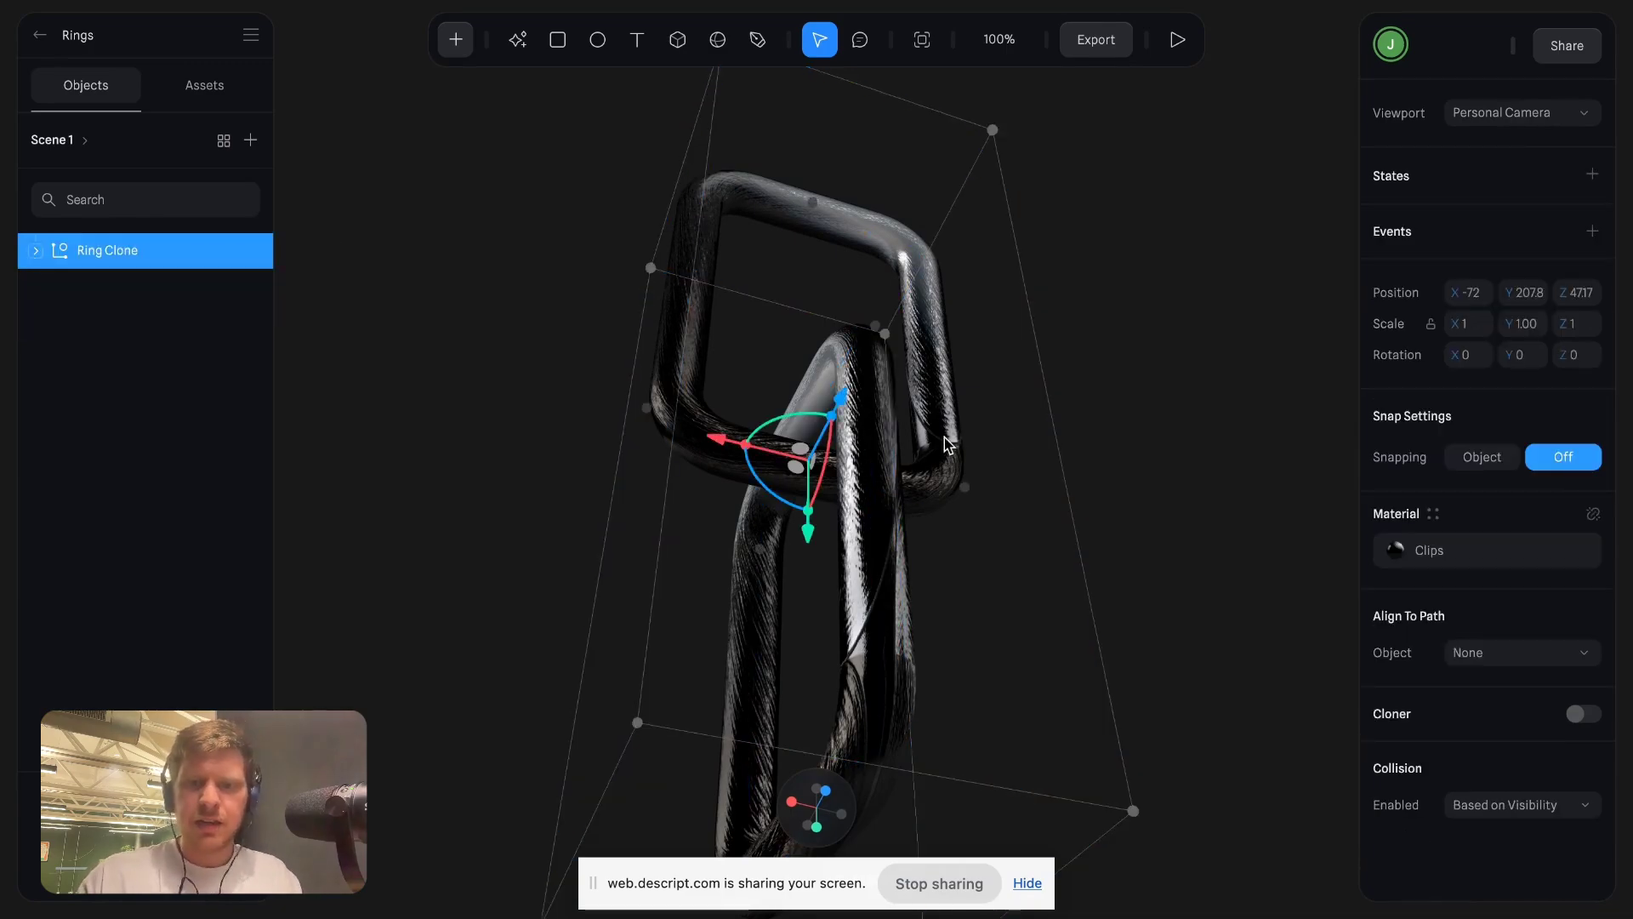
Select the second Ring inside Ring Clone and bring up its Clips material settings.
left_click(907, 440)
double_click(871, 447)
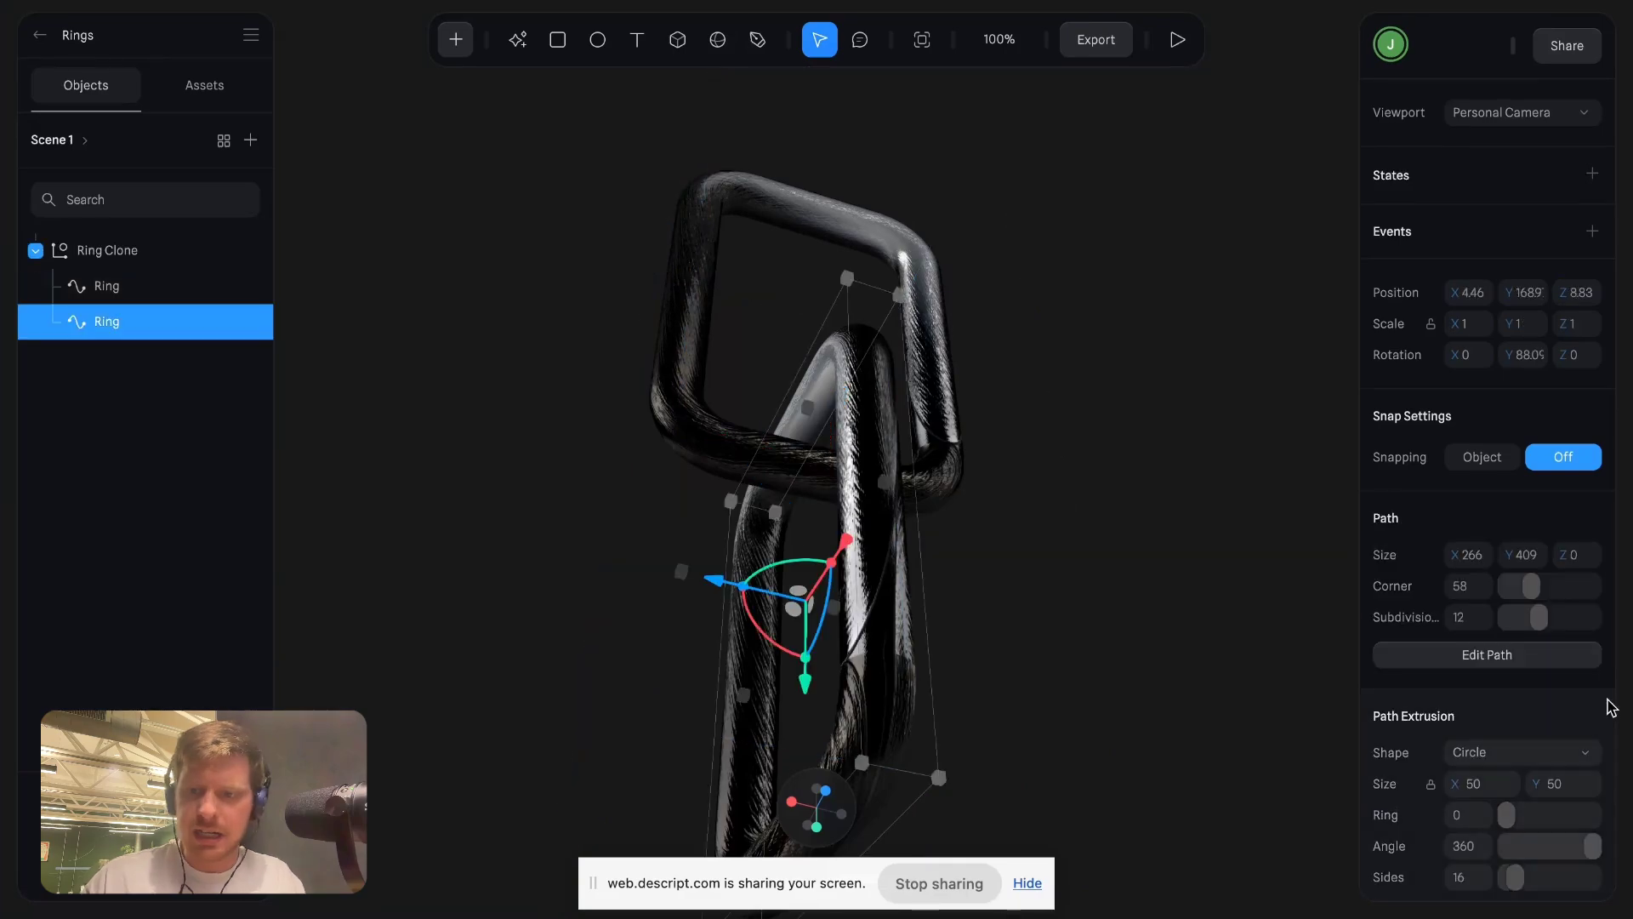
scroll(1569, 701, "down", 8)
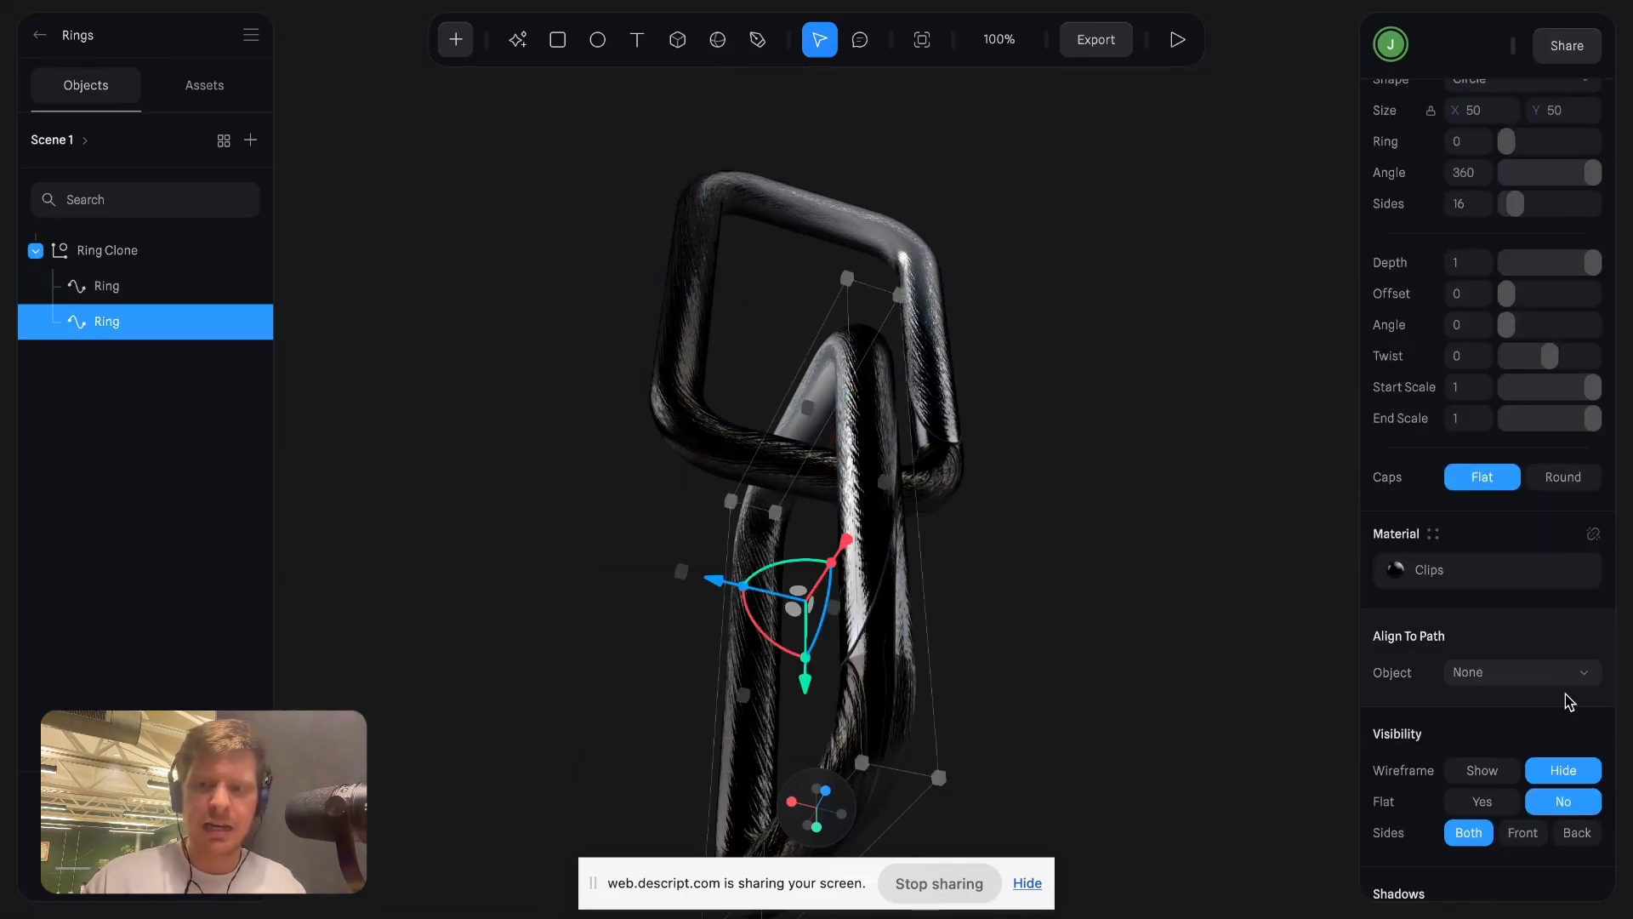
left_click(1446, 572)
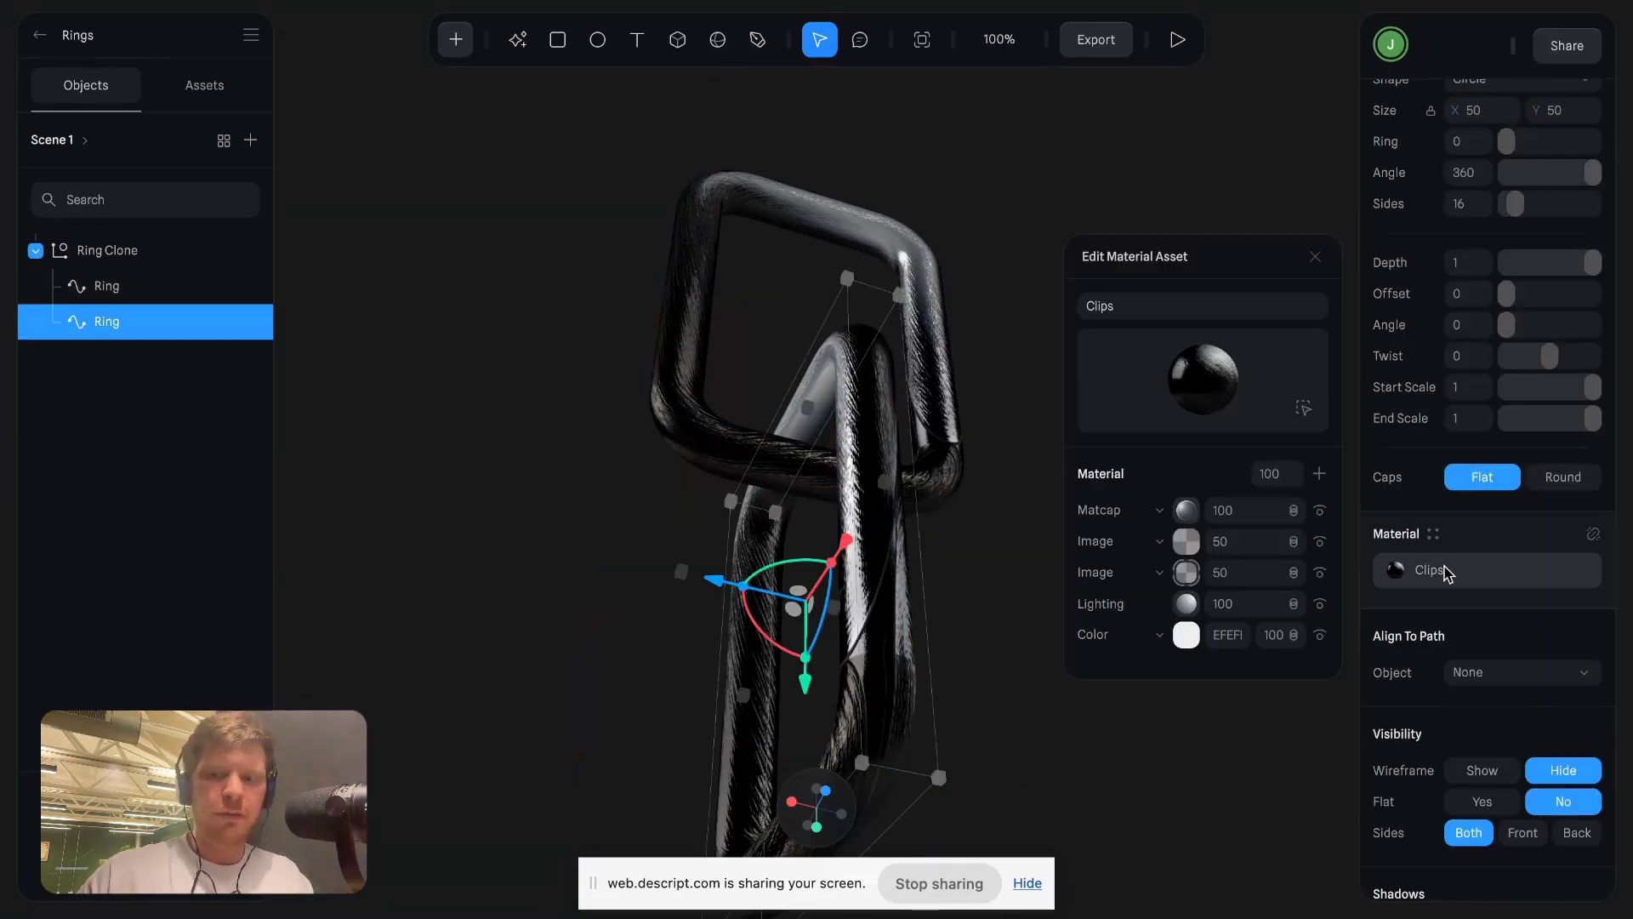
Inspect the Untitled Image texture used by the Clips image layer, then close both panels.
left_click(1186, 541)
scroll(1177, 539, "down", 3)
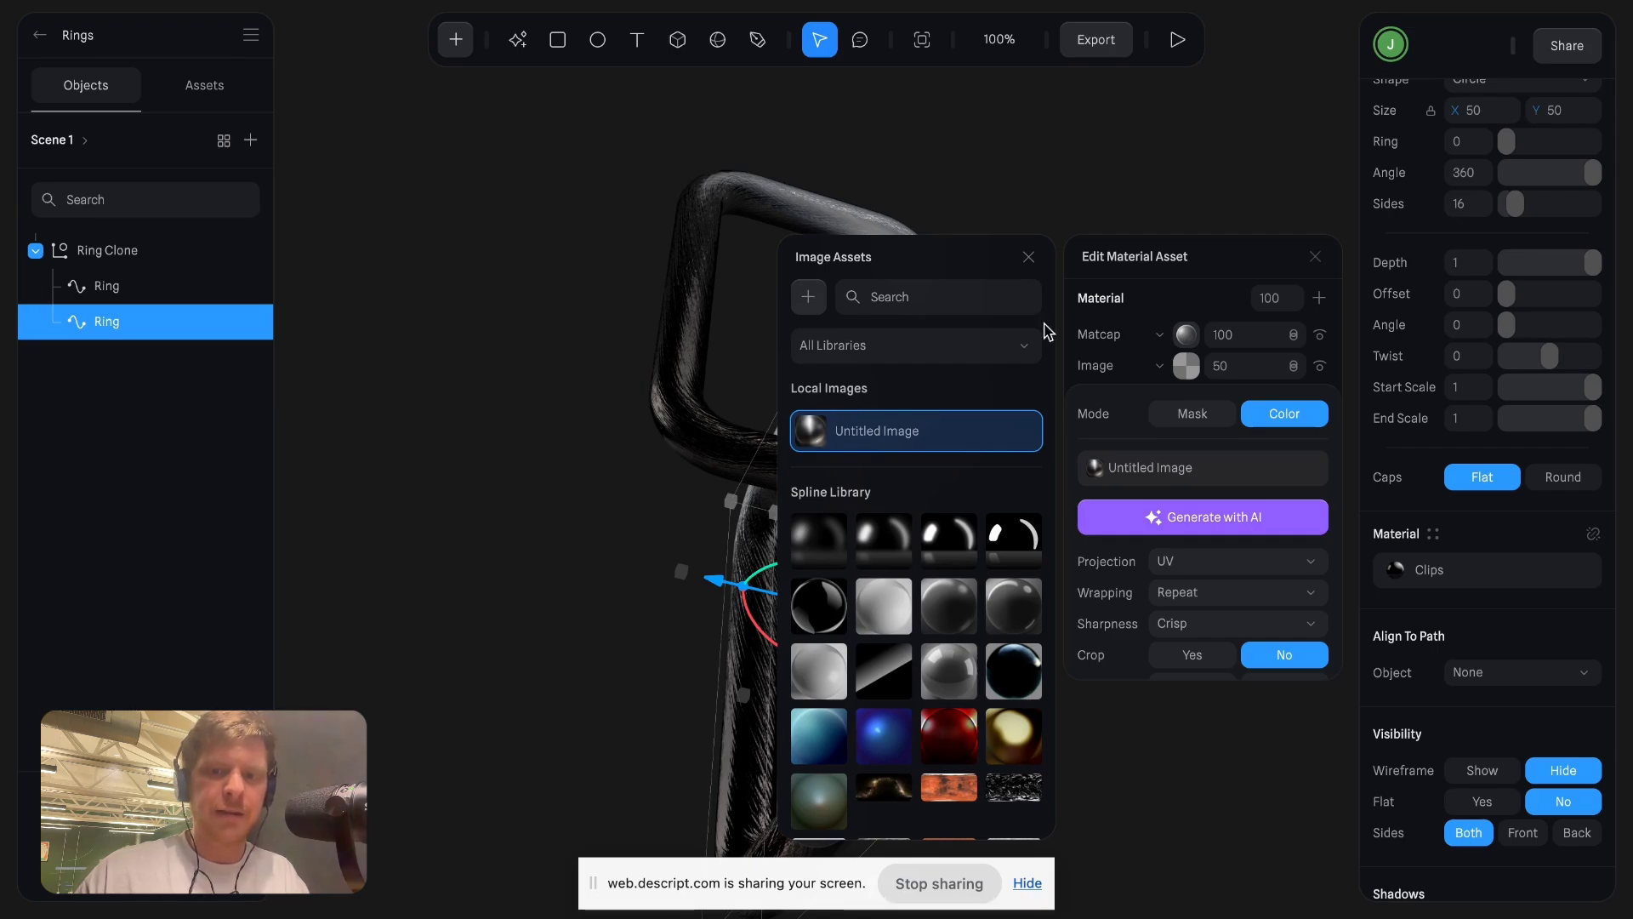
left_click(1030, 258)
left_click(1132, 465)
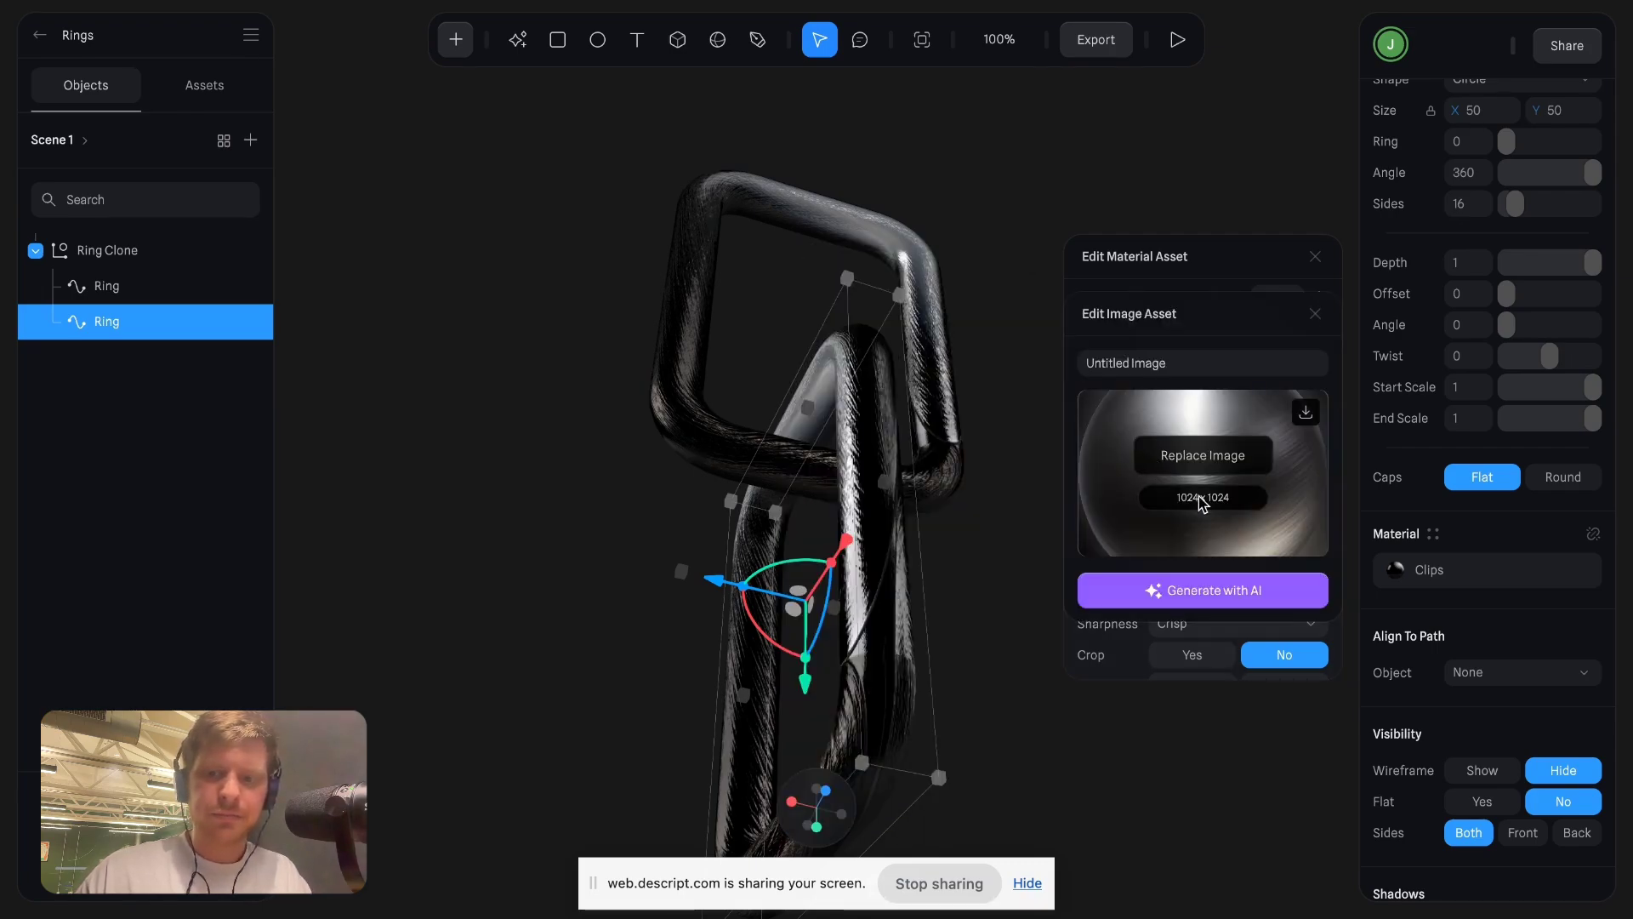
left_click(1317, 254)
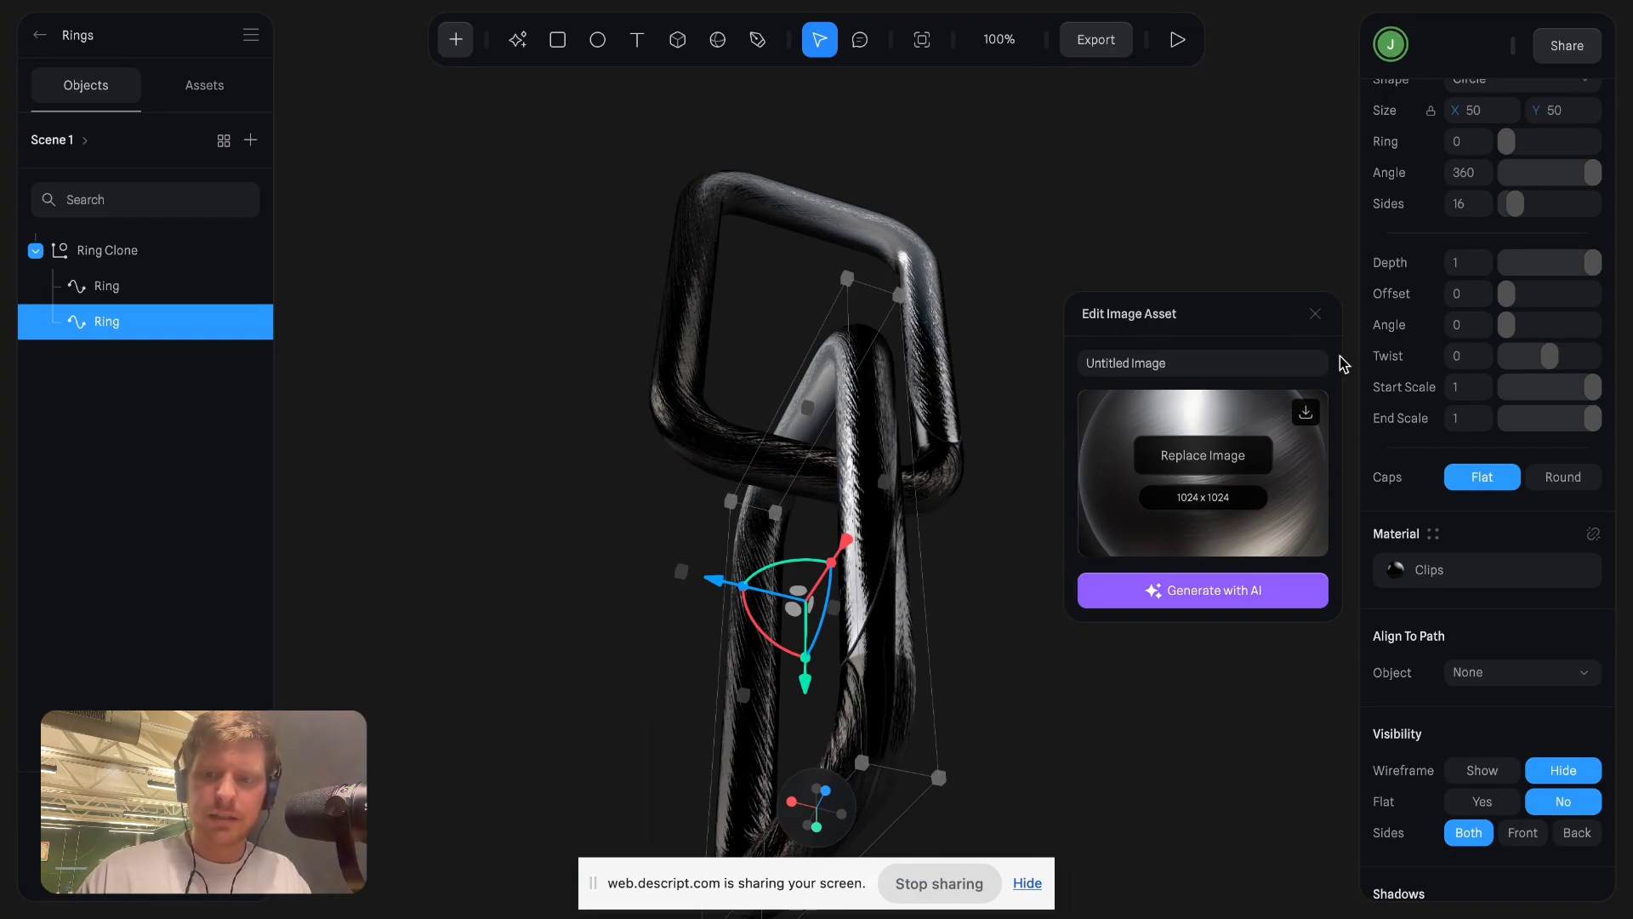
left_click(1314, 314)
Reopen the Clips material, review its bump-mapped Lighting layer, then deselect the ring.
scroll(1429, 672, "down", 3)
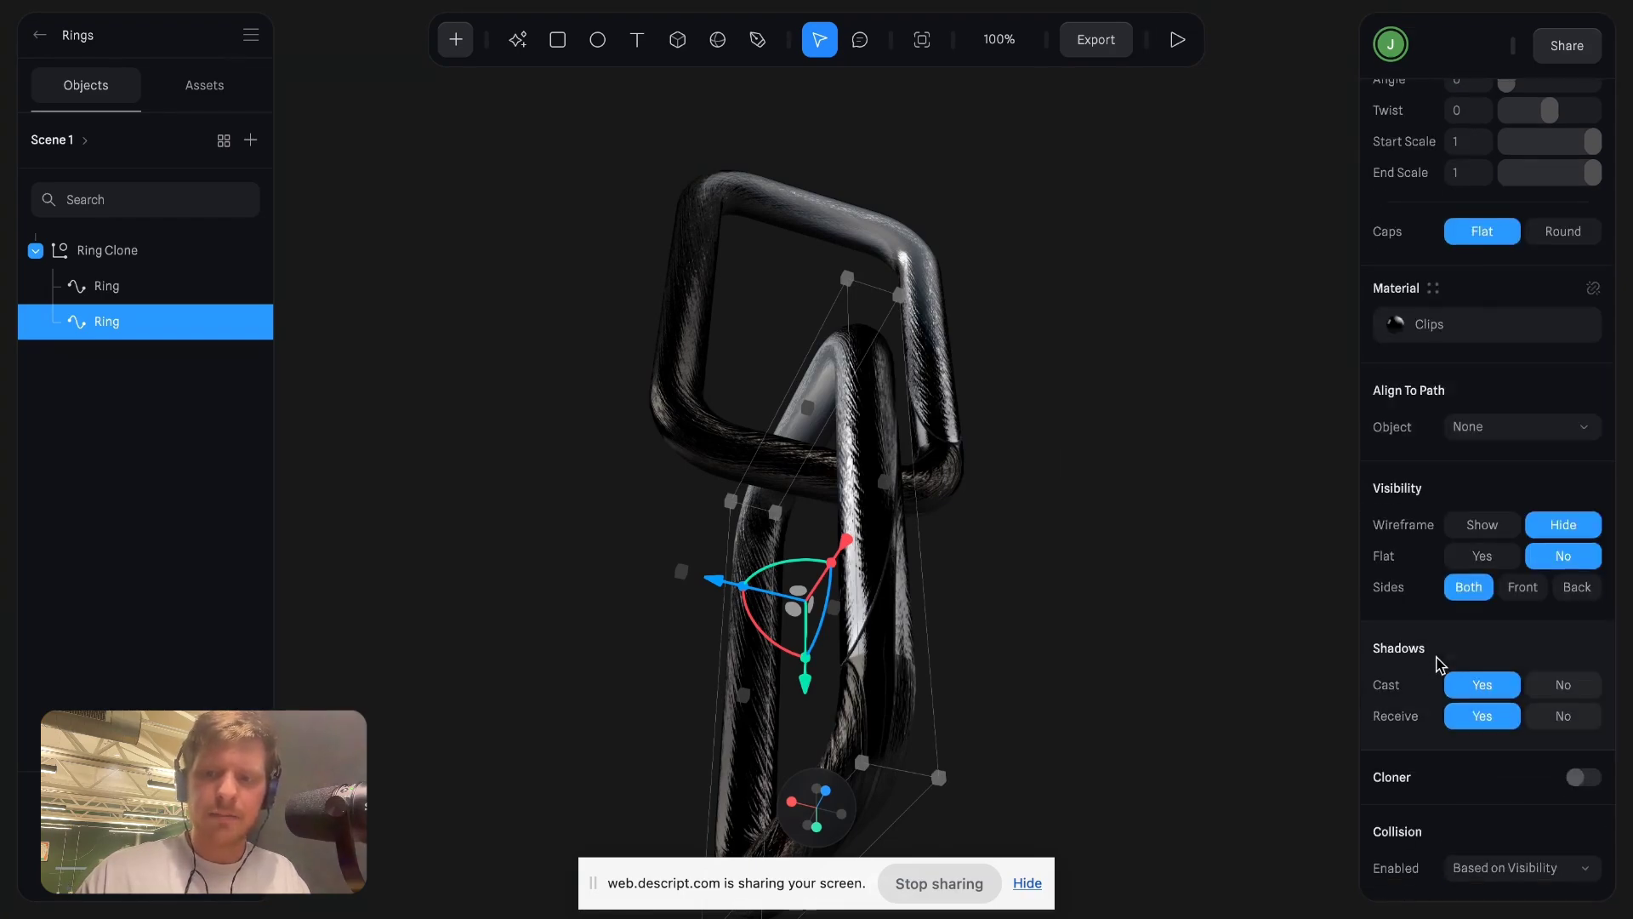
left_click(1476, 339)
left_click(1187, 611)
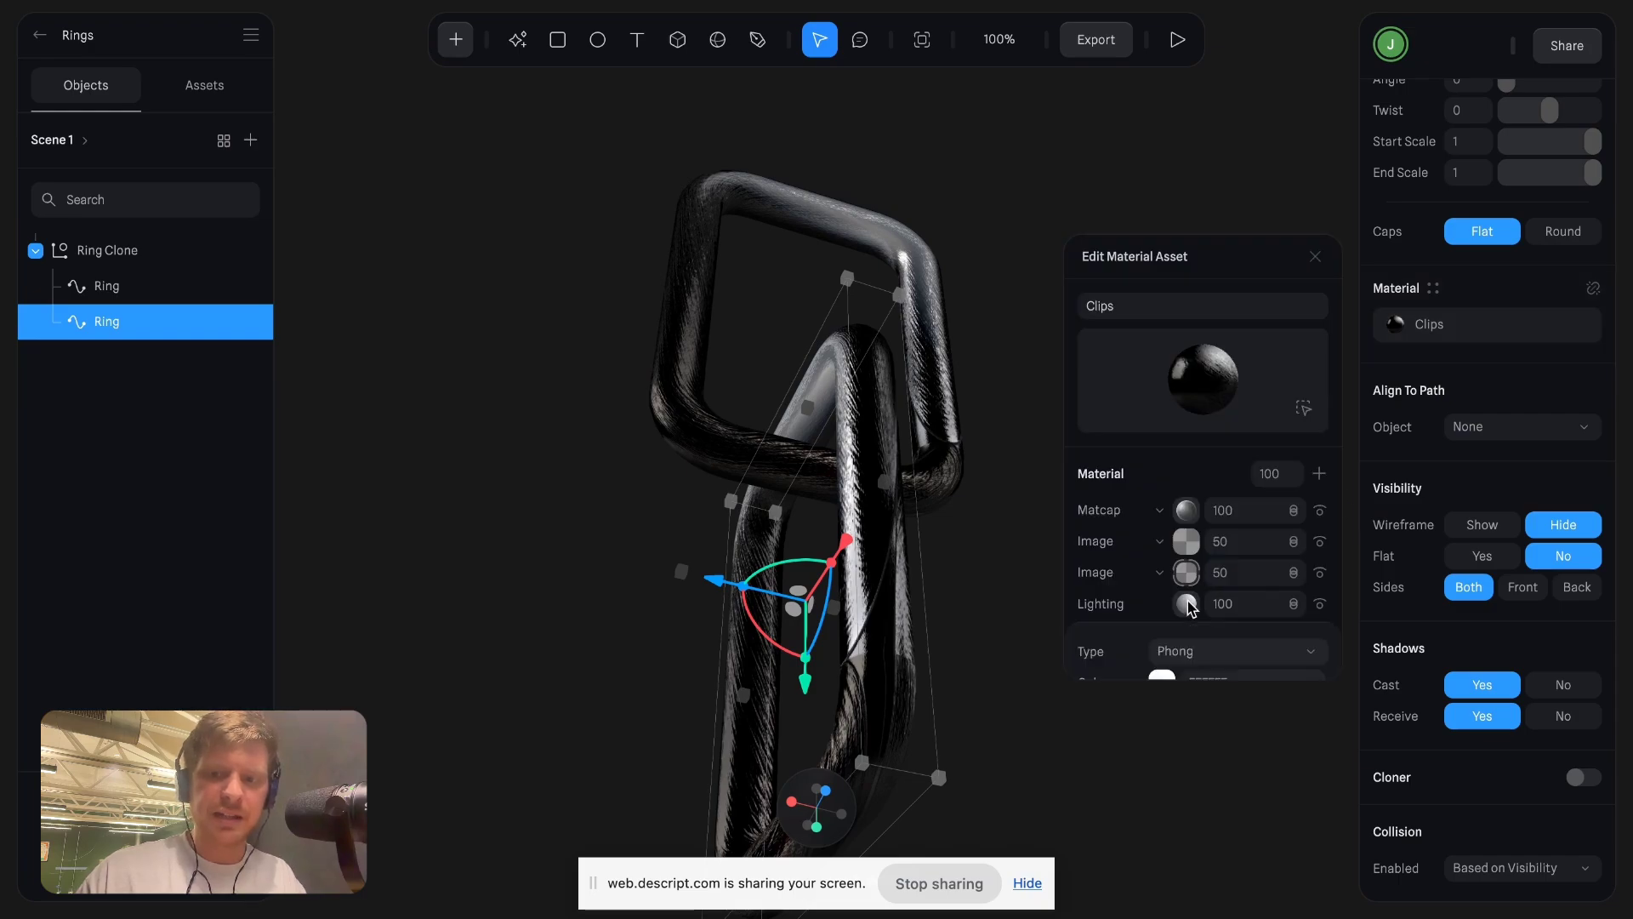
scroll(1184, 608, "down", 3)
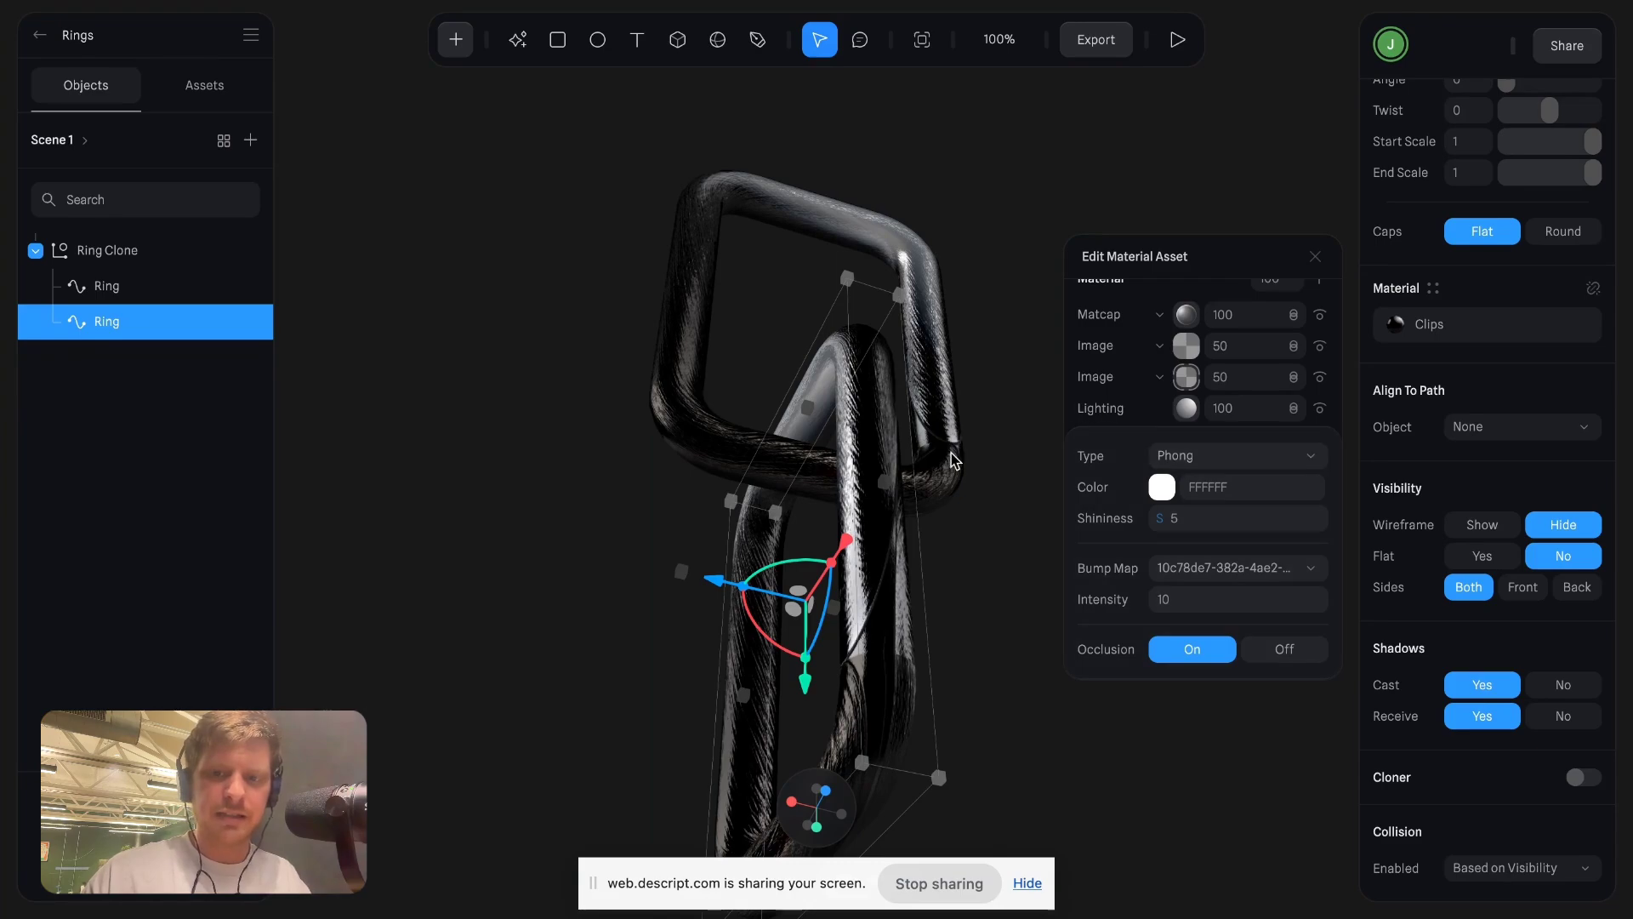
left_click(966, 576)
scroll(931, 570, "up", 5)
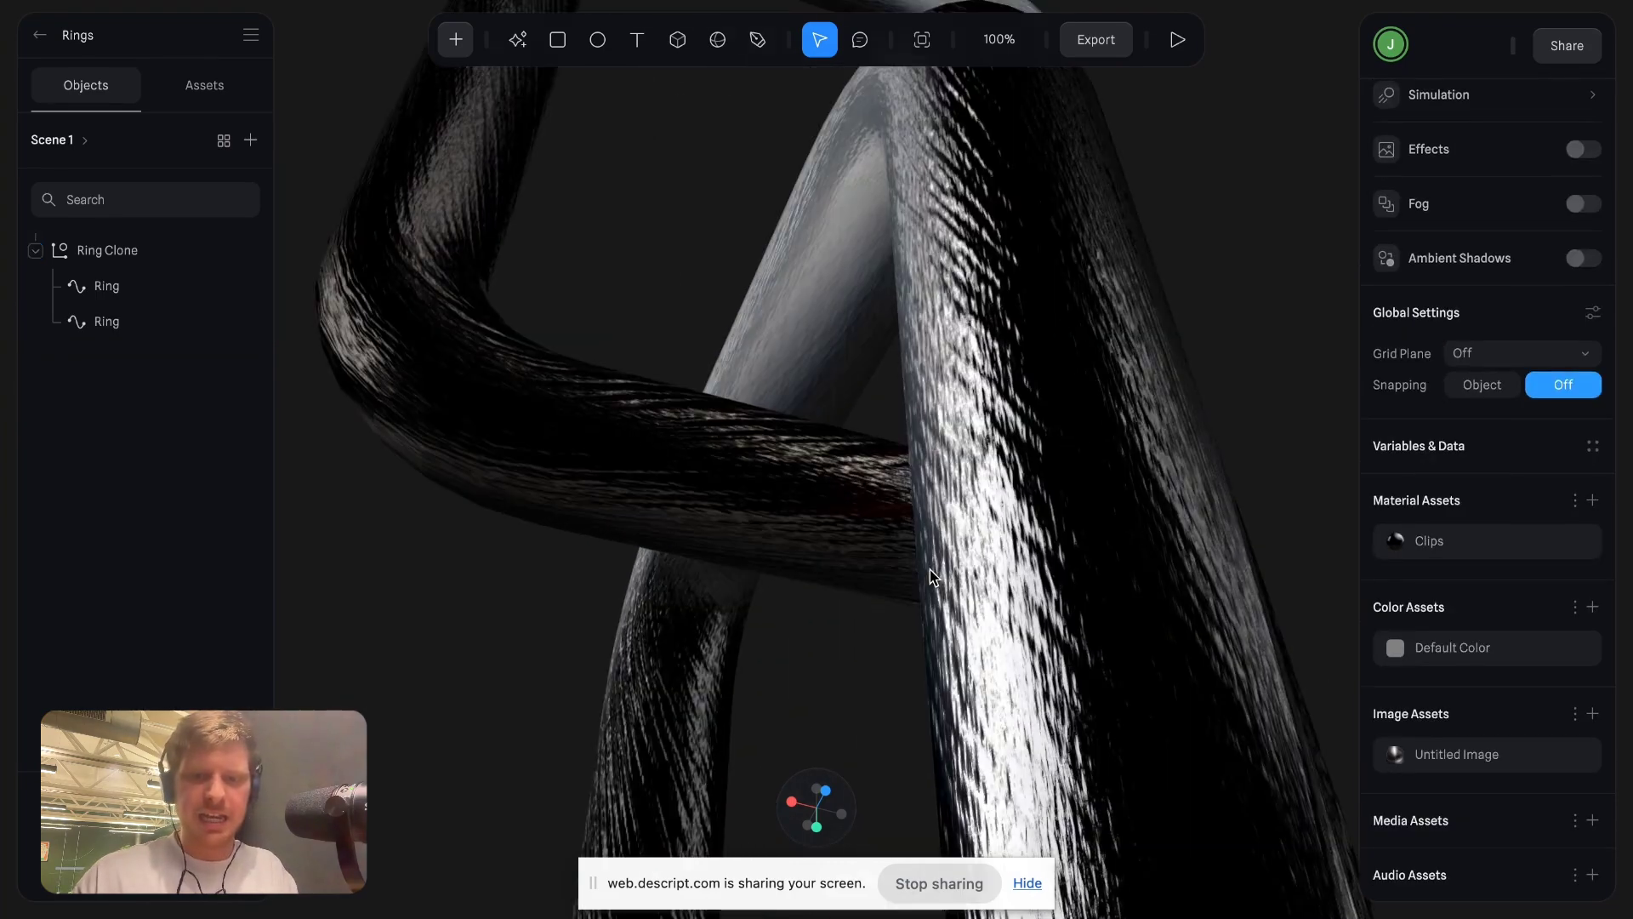
scroll(930, 569, "up", 4)
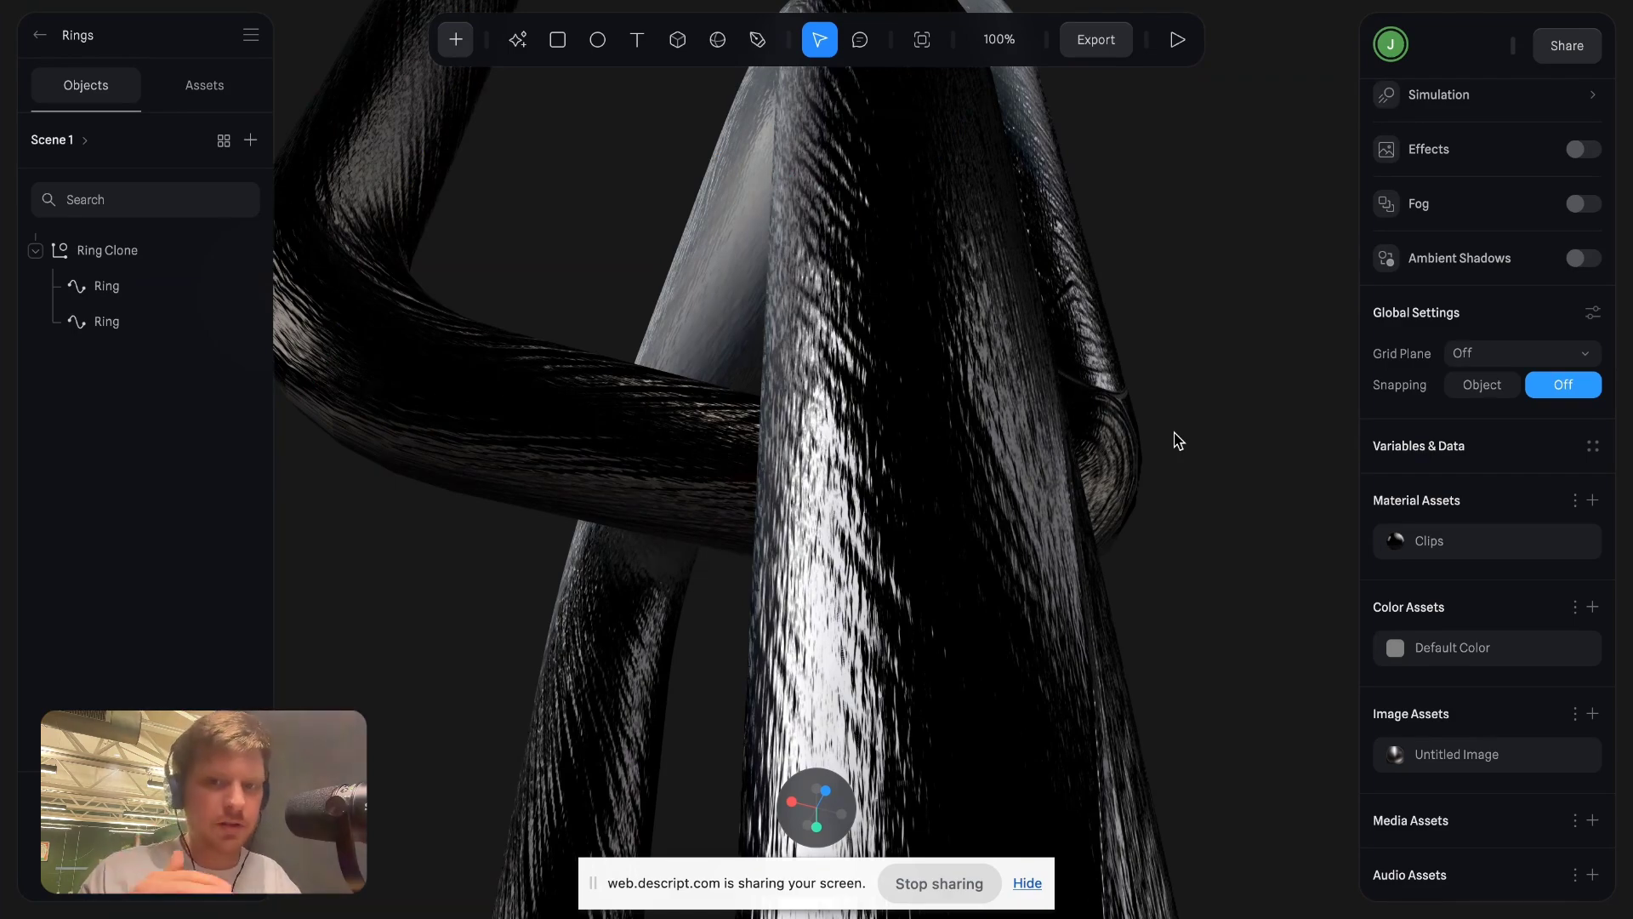
left_click(1595, 503)
left_click(1586, 543)
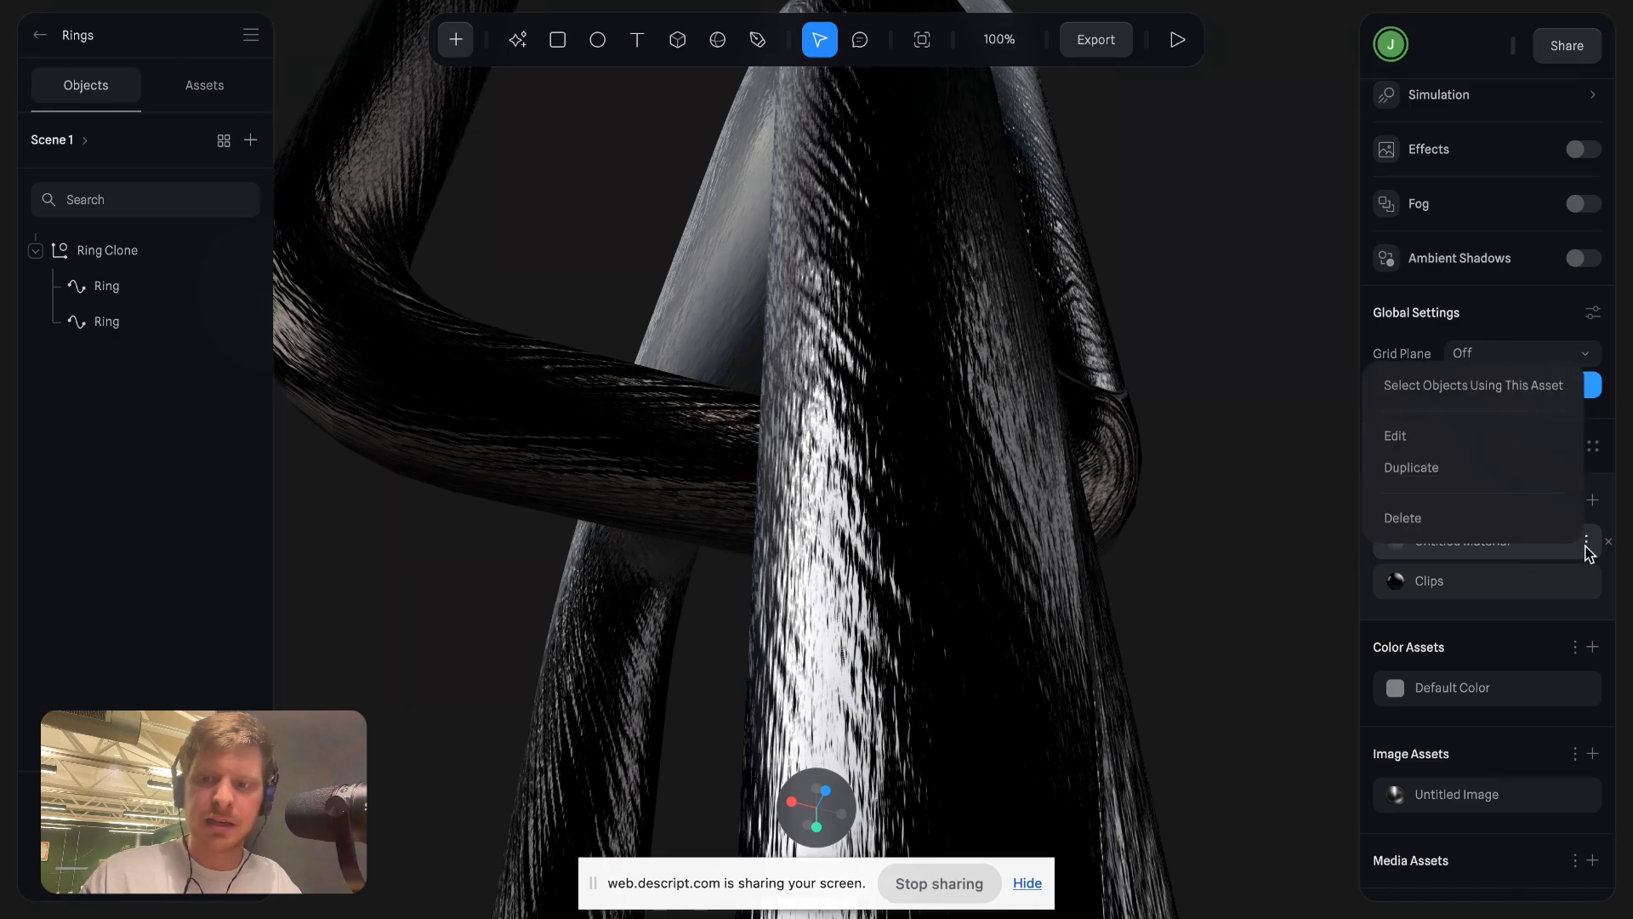
left_click(1446, 544)
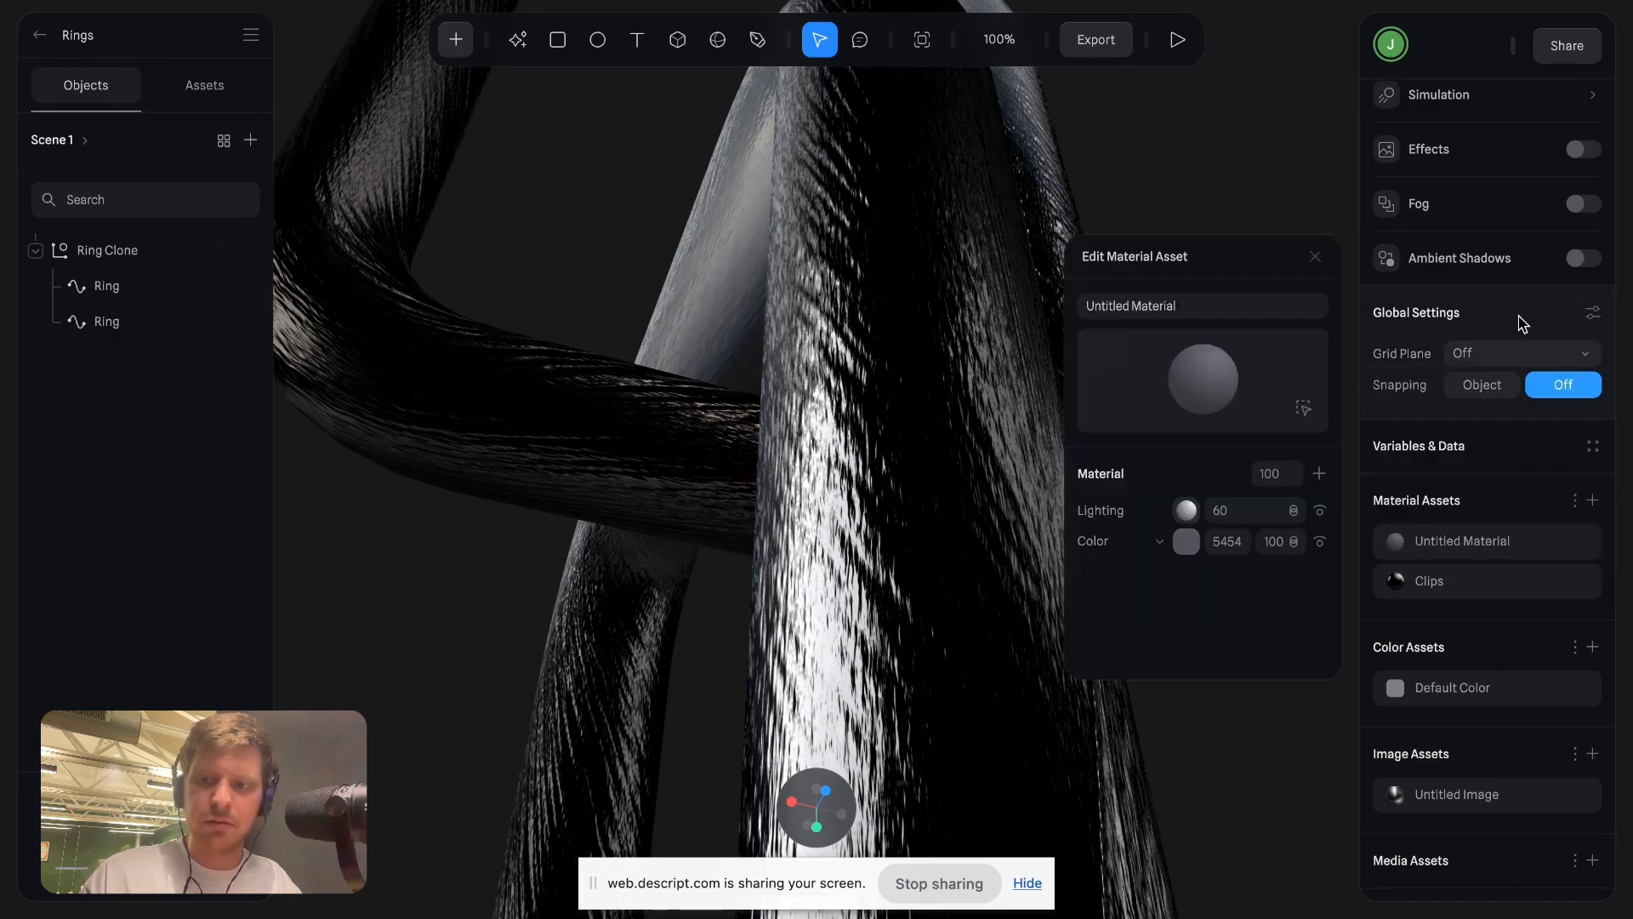
left_click(1319, 473)
left_click(1155, 513)
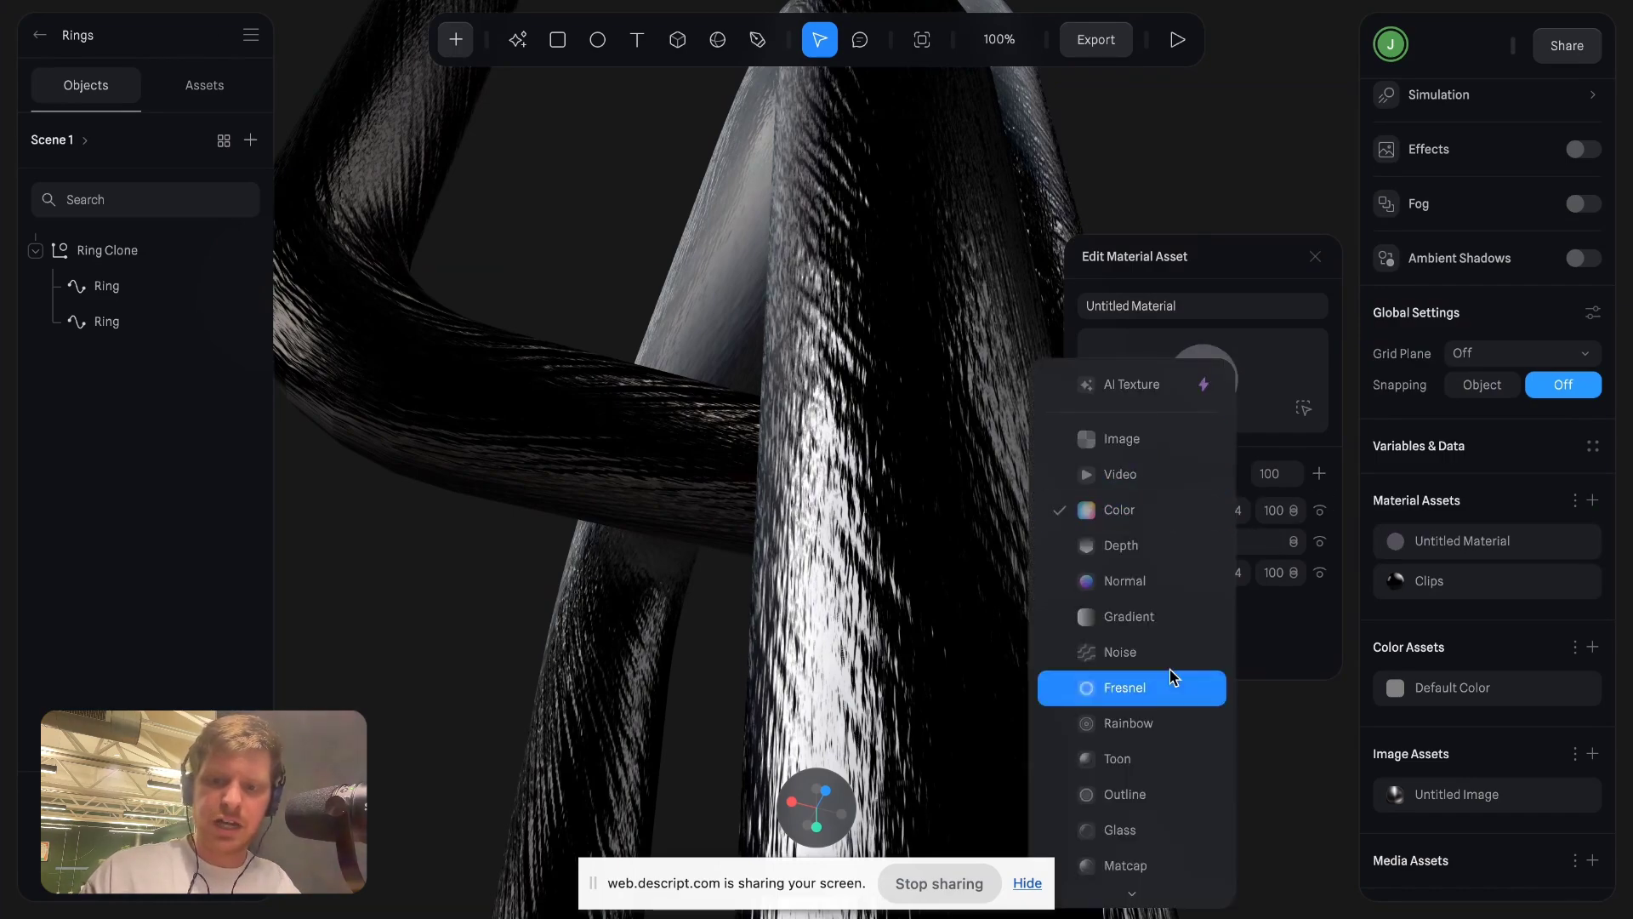
scroll(1172, 677, "down", 1)
left_click(1125, 838)
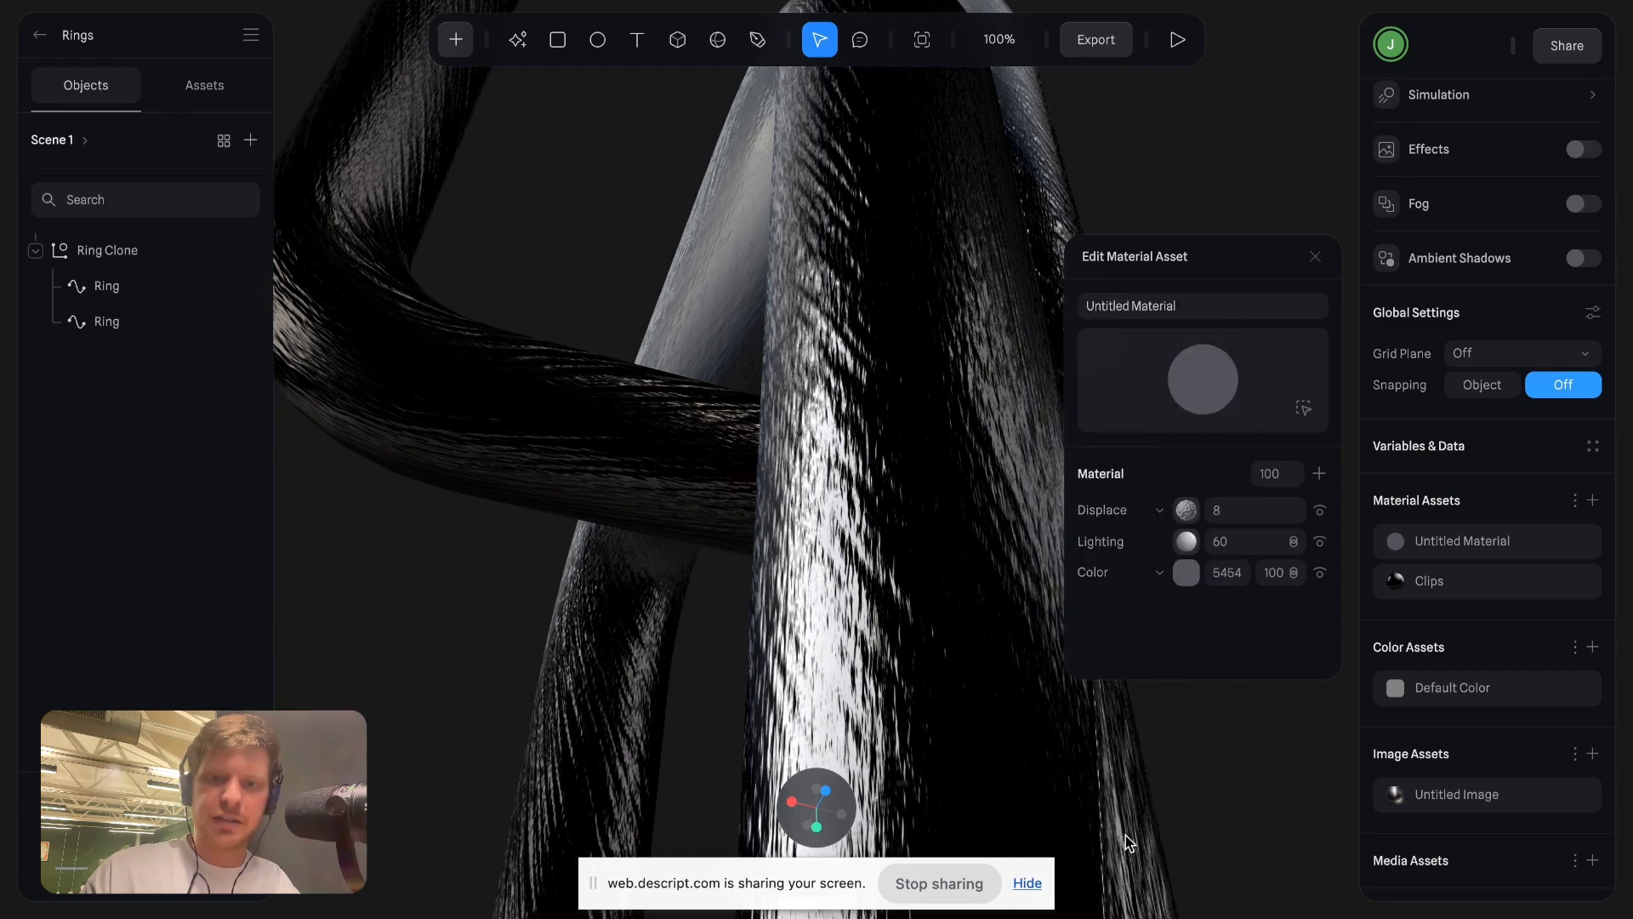
left_click(1220, 510)
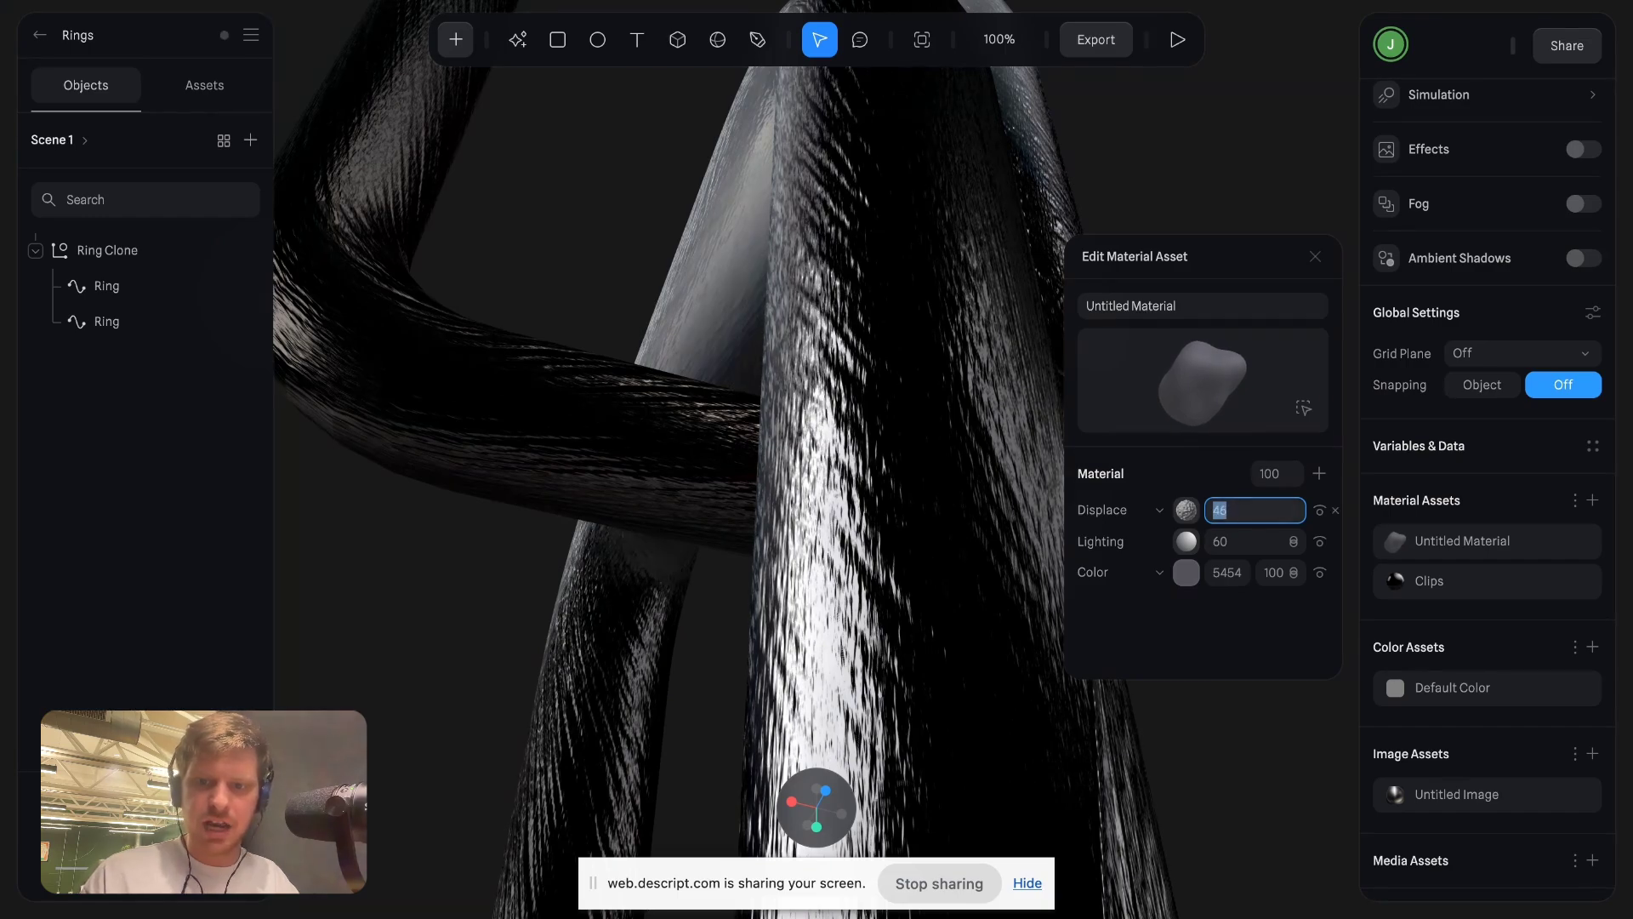
left_click(1315, 256)
left_click(1587, 542)
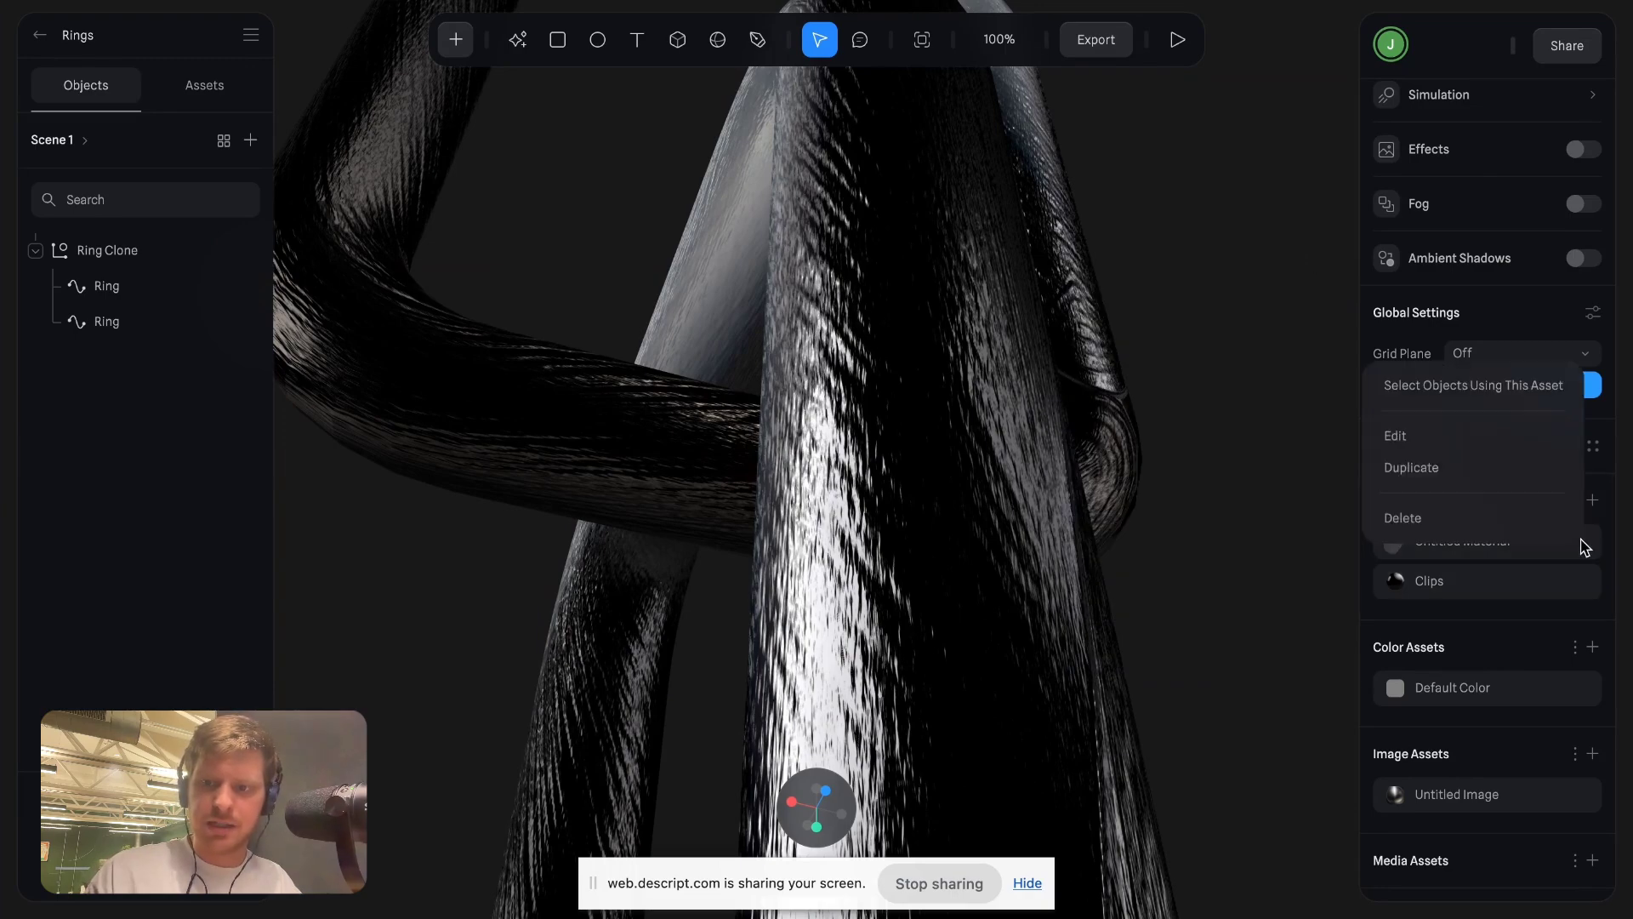
left_click(1541, 517)
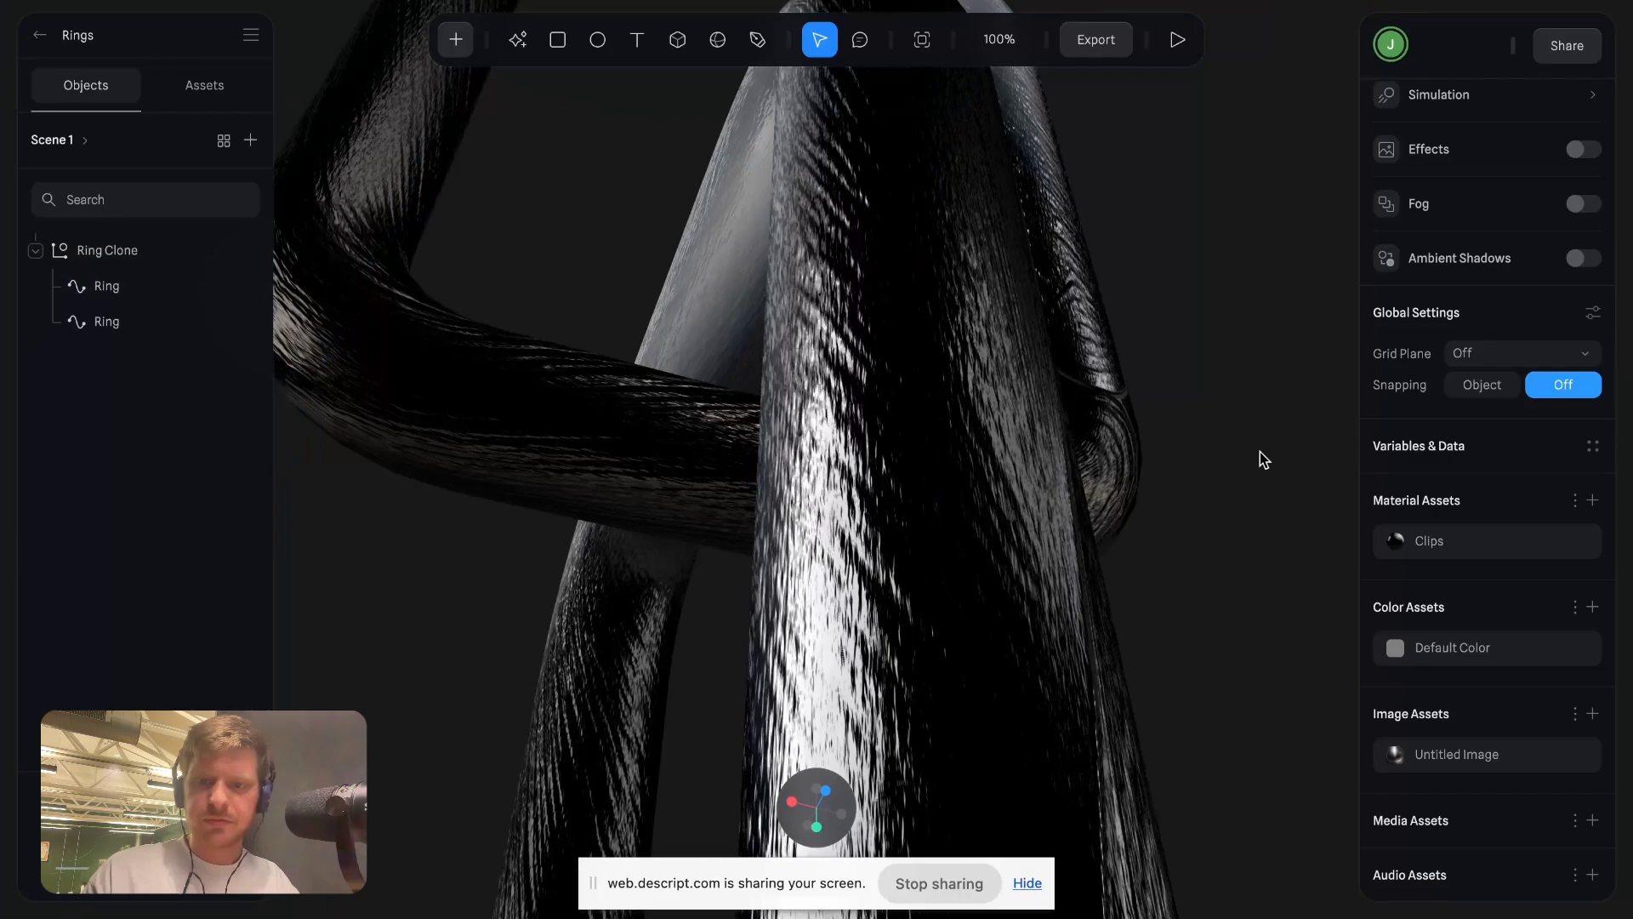
Draw a trial sphere to the right of the rings.
left_click(459, 44)
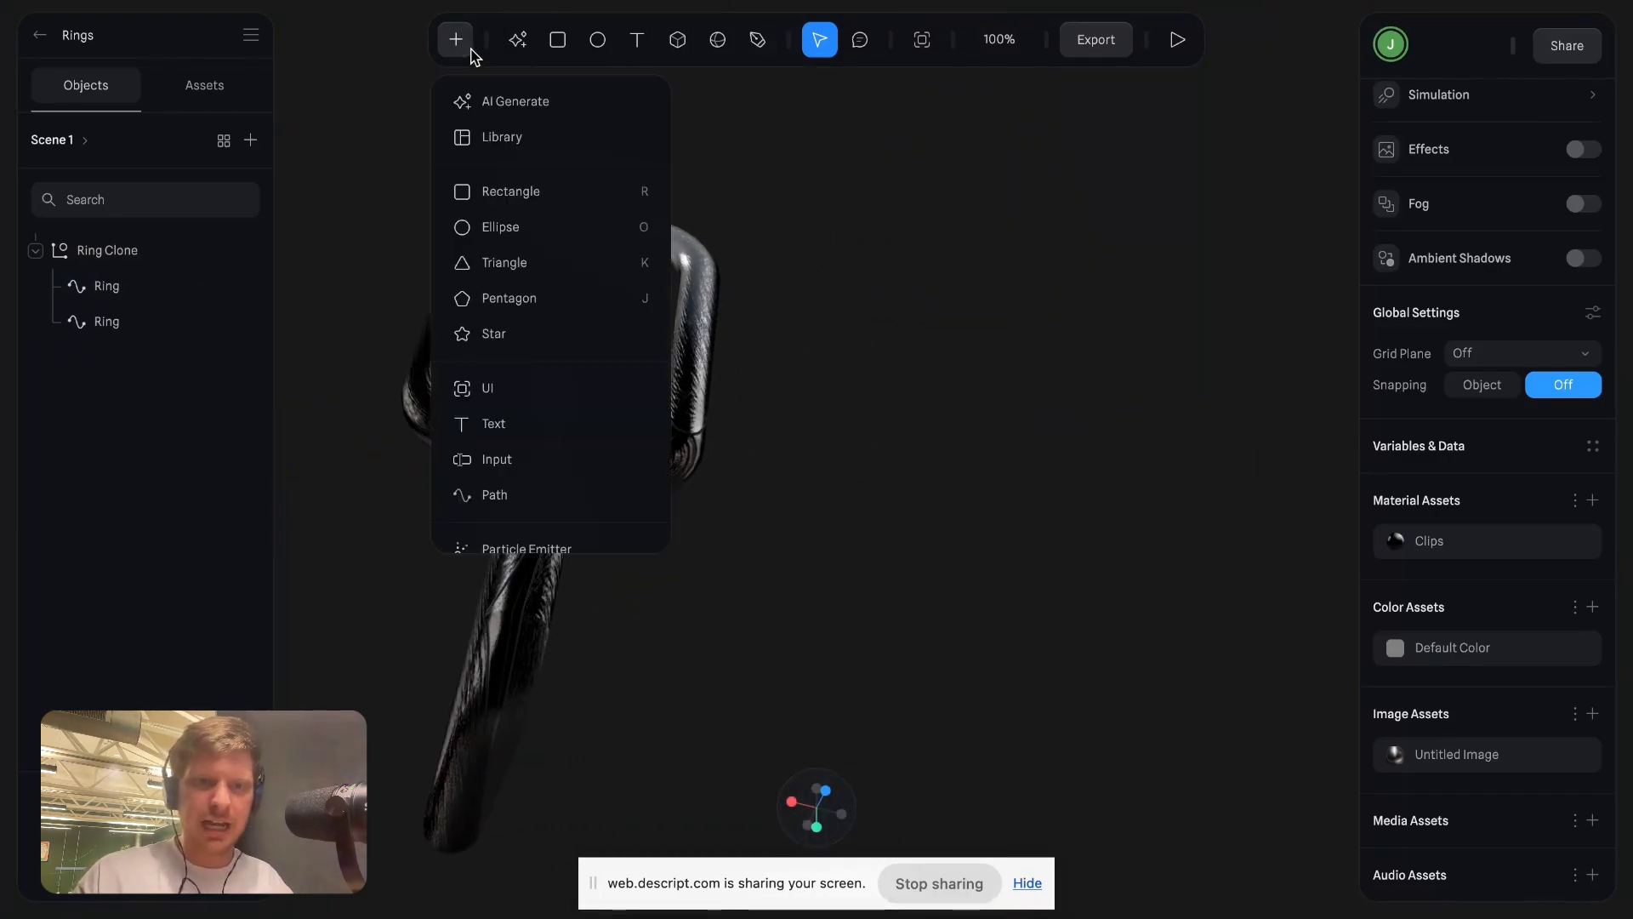
scroll(527, 374, "down", 7)
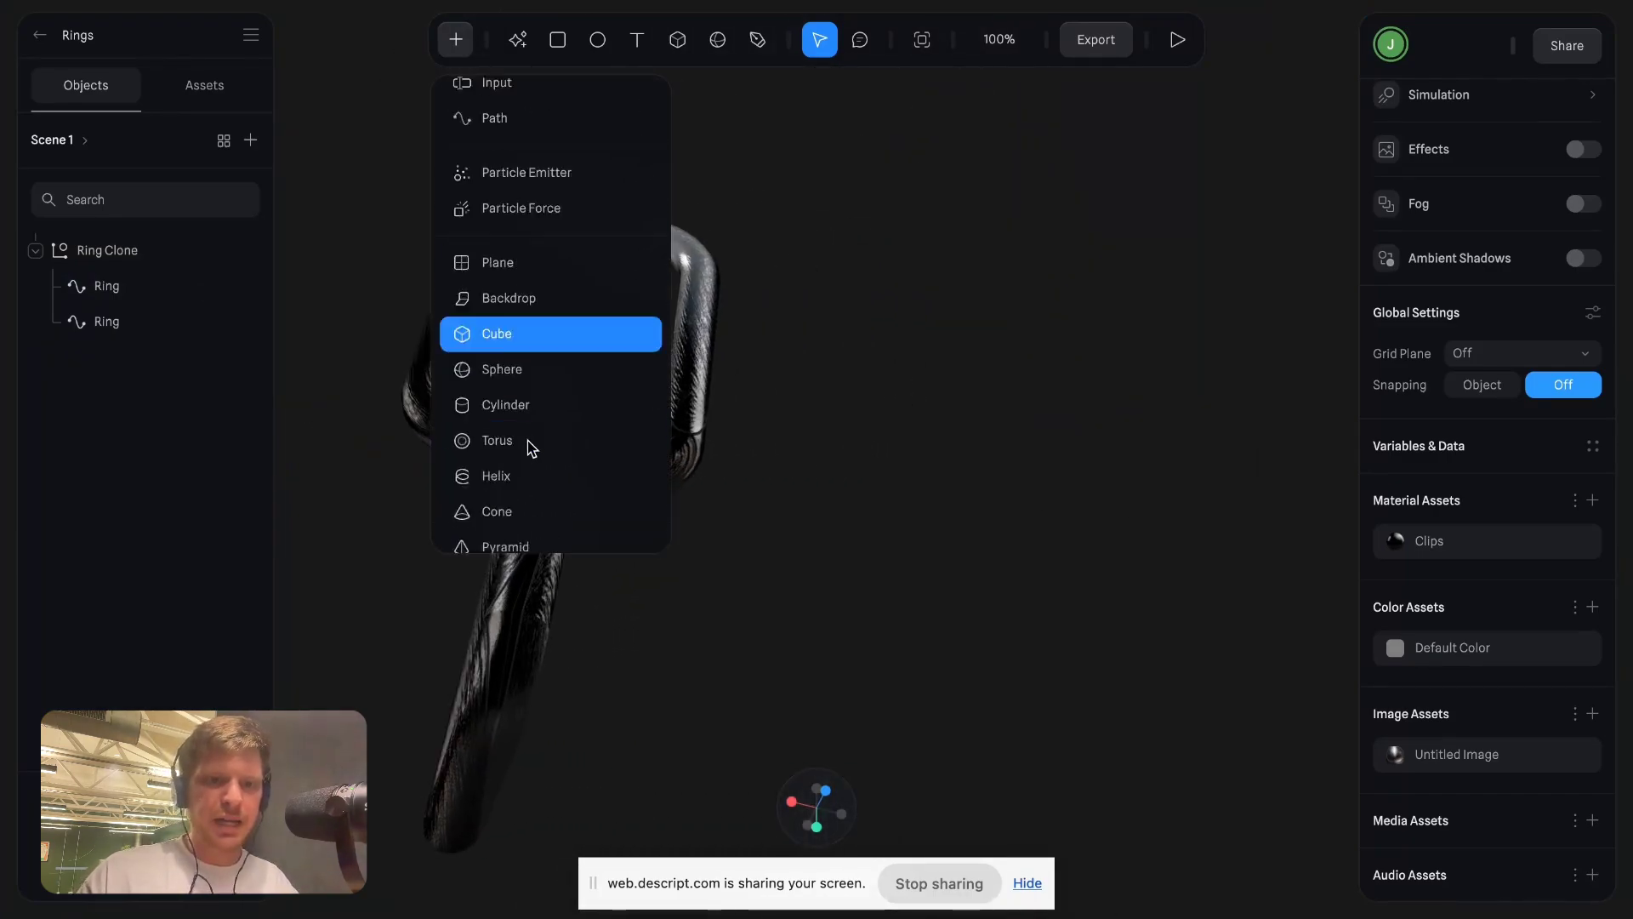
left_click(497, 175)
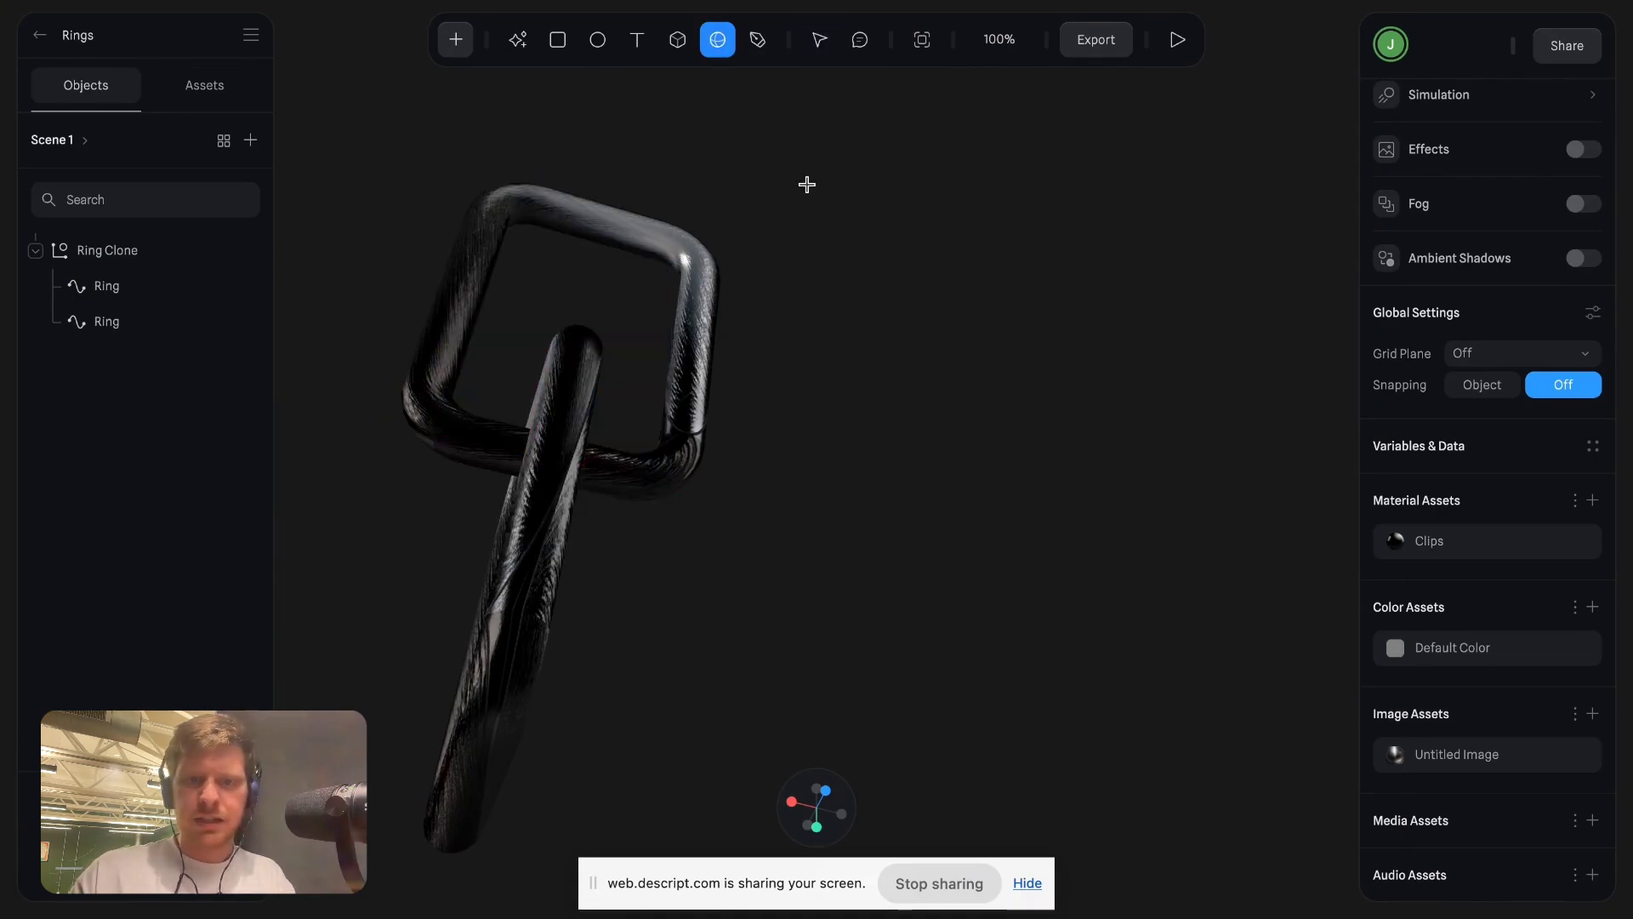
mouse_move(807, 185)
left_mouse_down()
mouse_move(1223, 663)
mouse_move(1225, 602)
left_mouse_up()
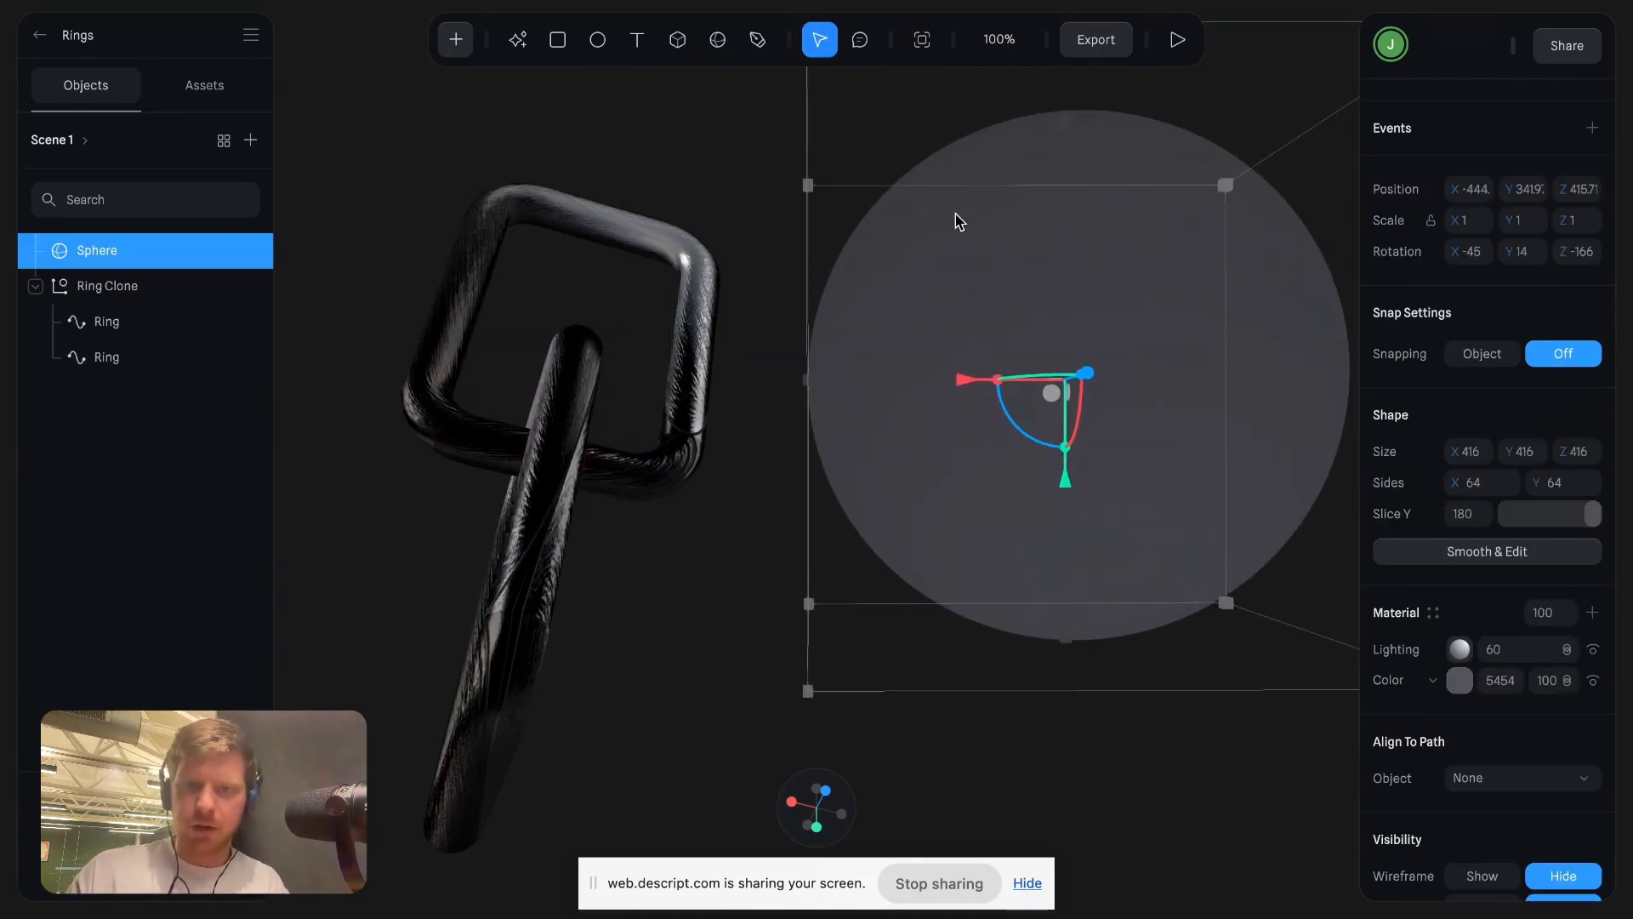
left_click(762, 178)
left_click(918, 262)
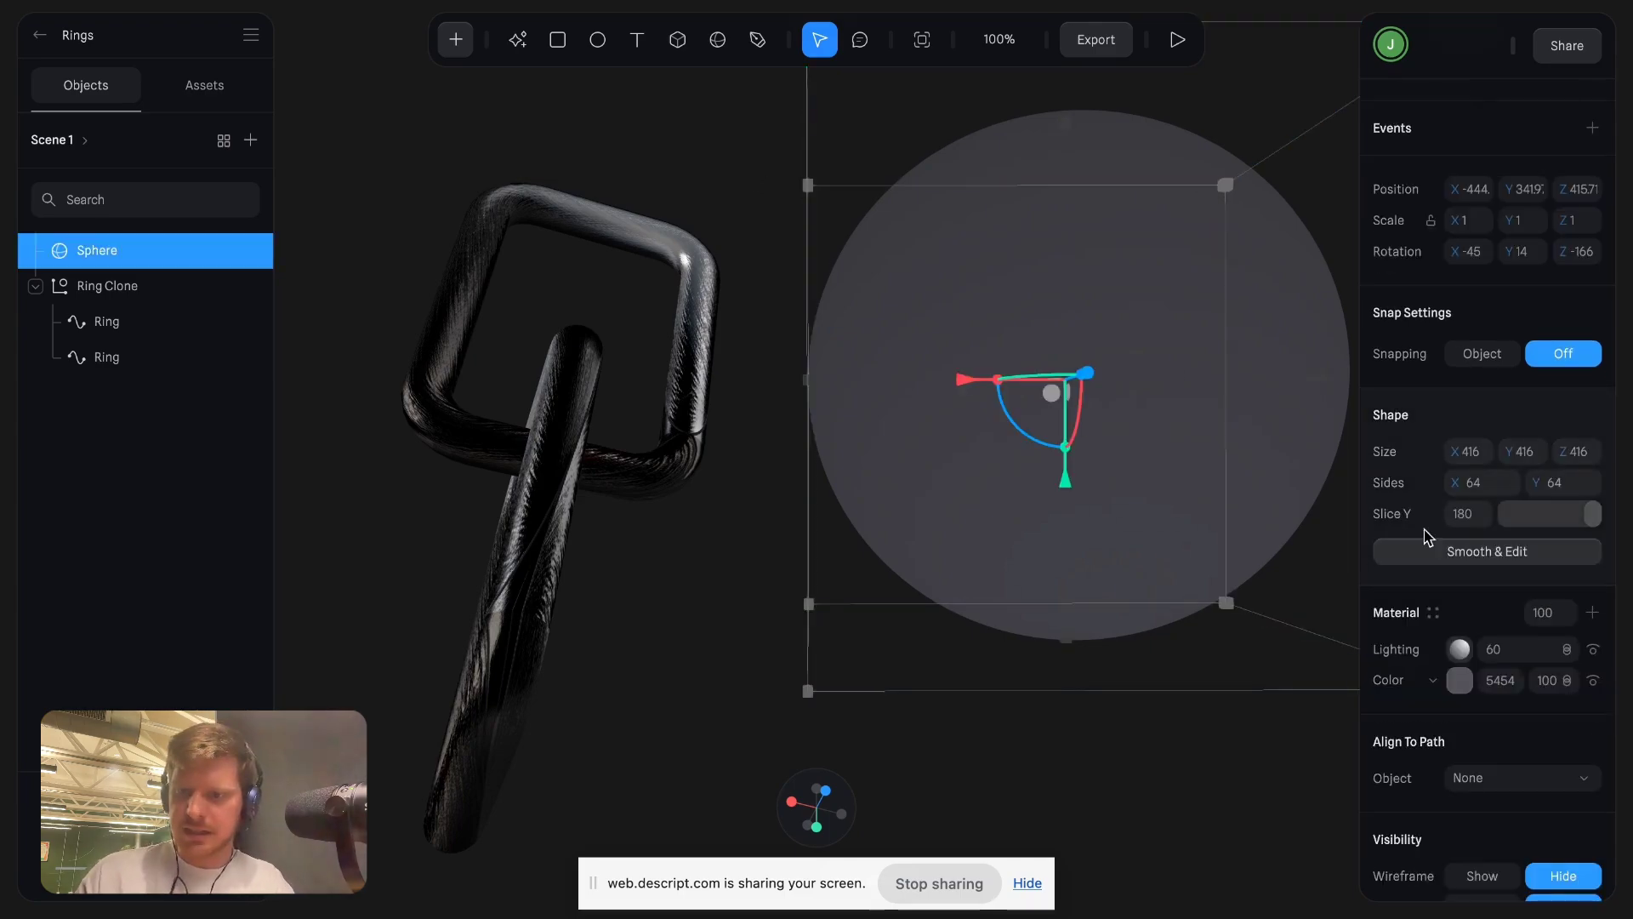
Give the sphere a Normal layer and a Displace layer with displacement -76.
left_click(1593, 614)
left_click(1435, 649)
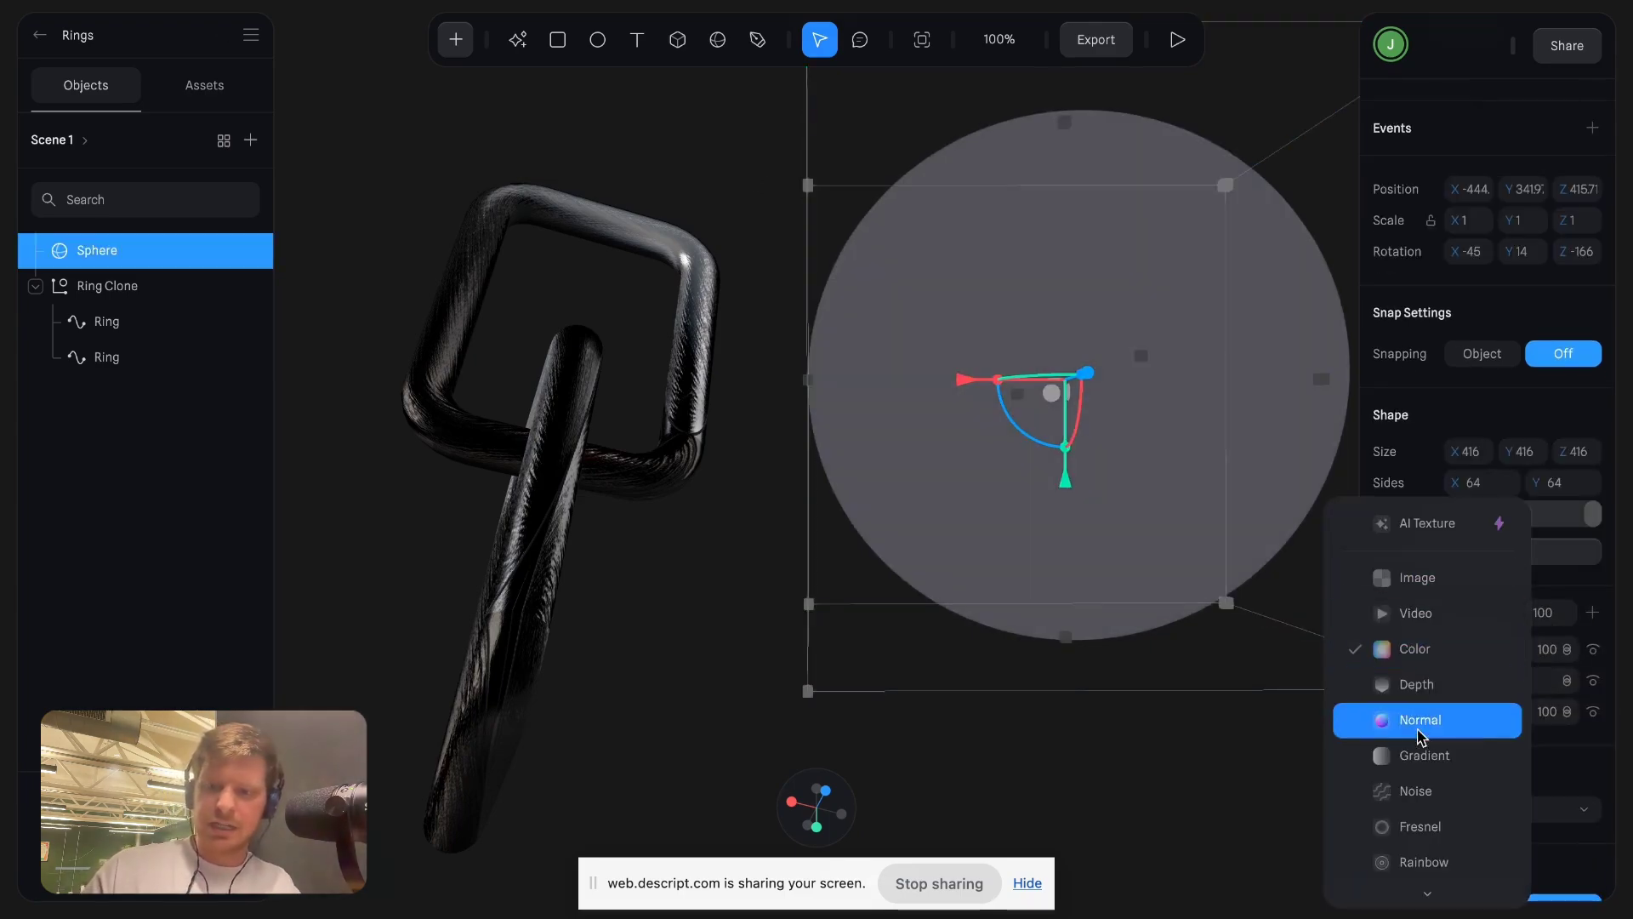
right_click(1416, 729)
left_click(1374, 718)
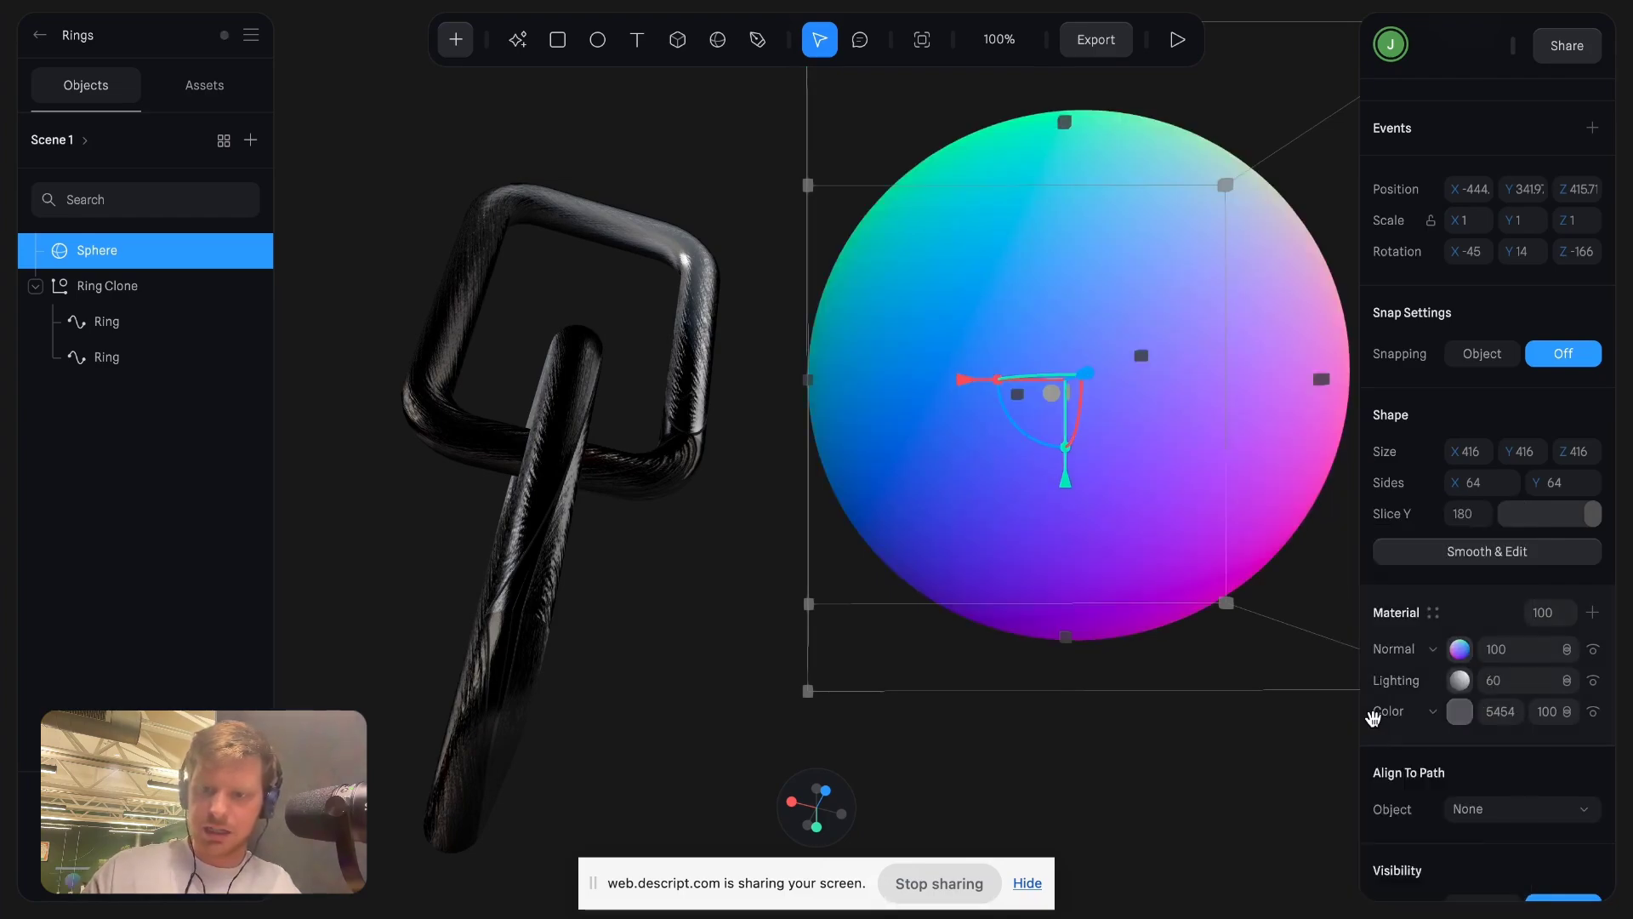
left_click(1592, 613)
left_click(1435, 649)
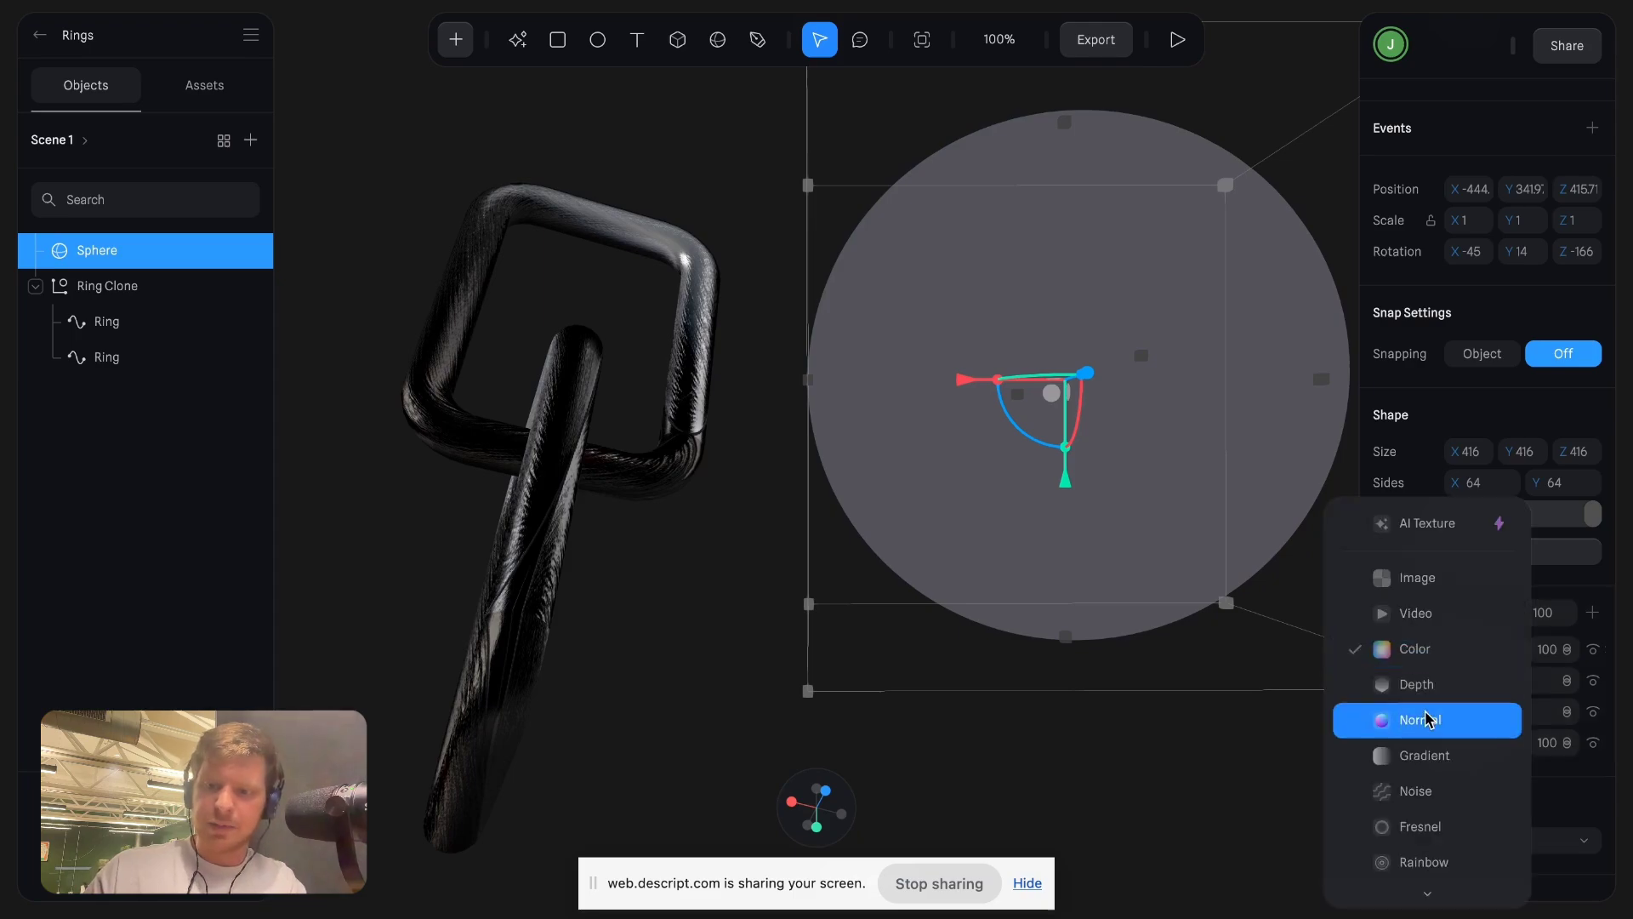
scroll(1438, 774, "down", 3)
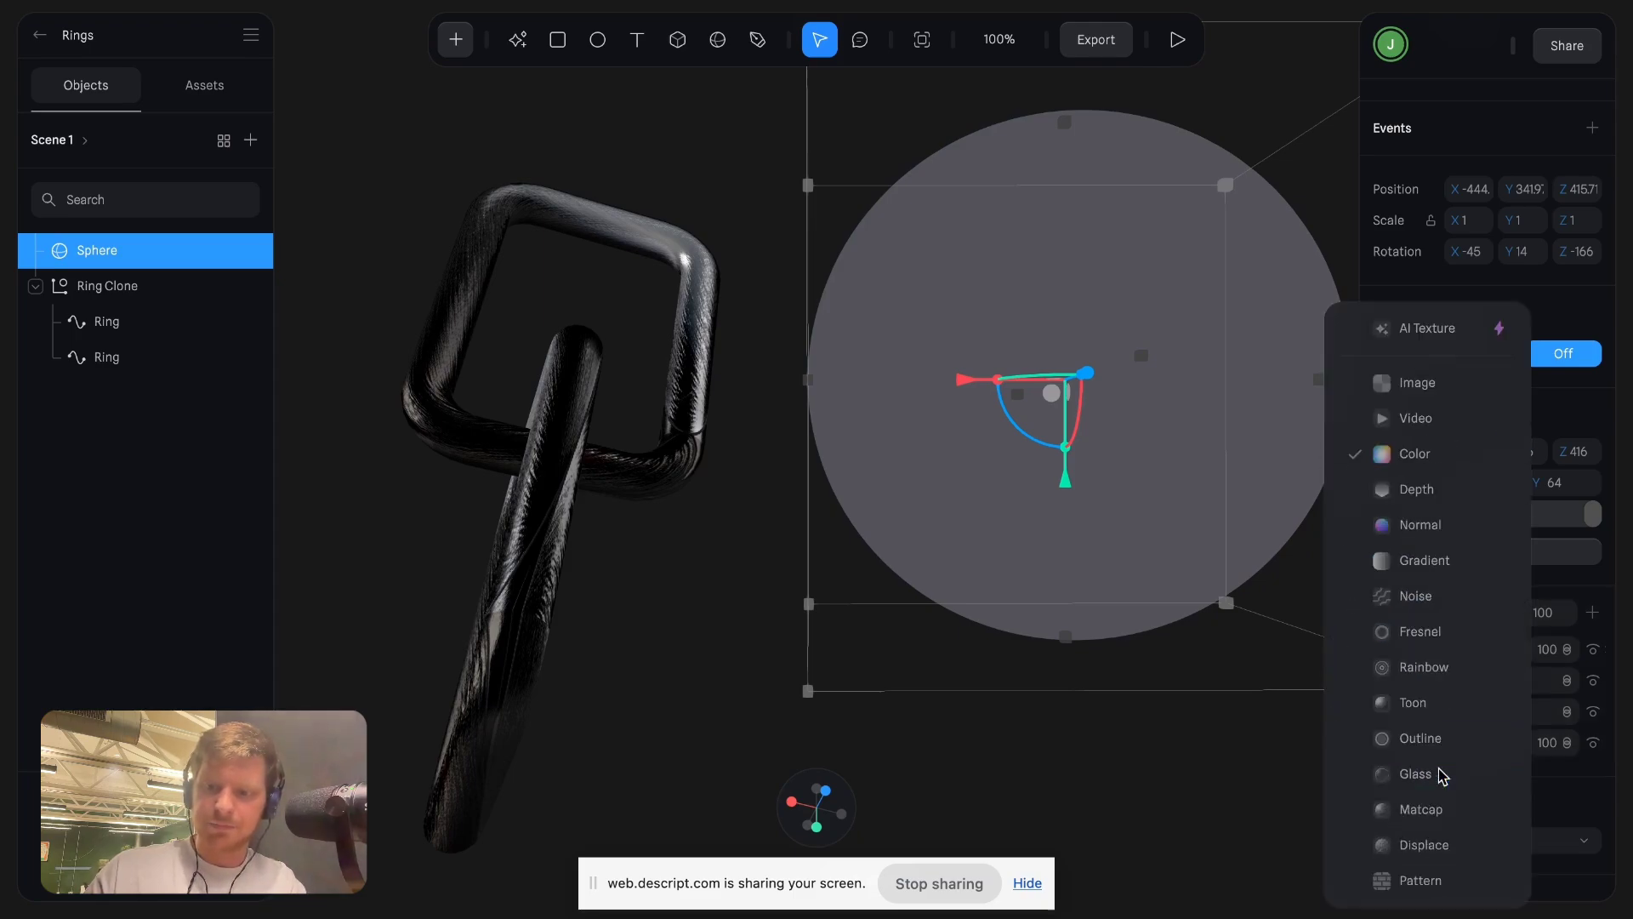
left_click(1426, 844)
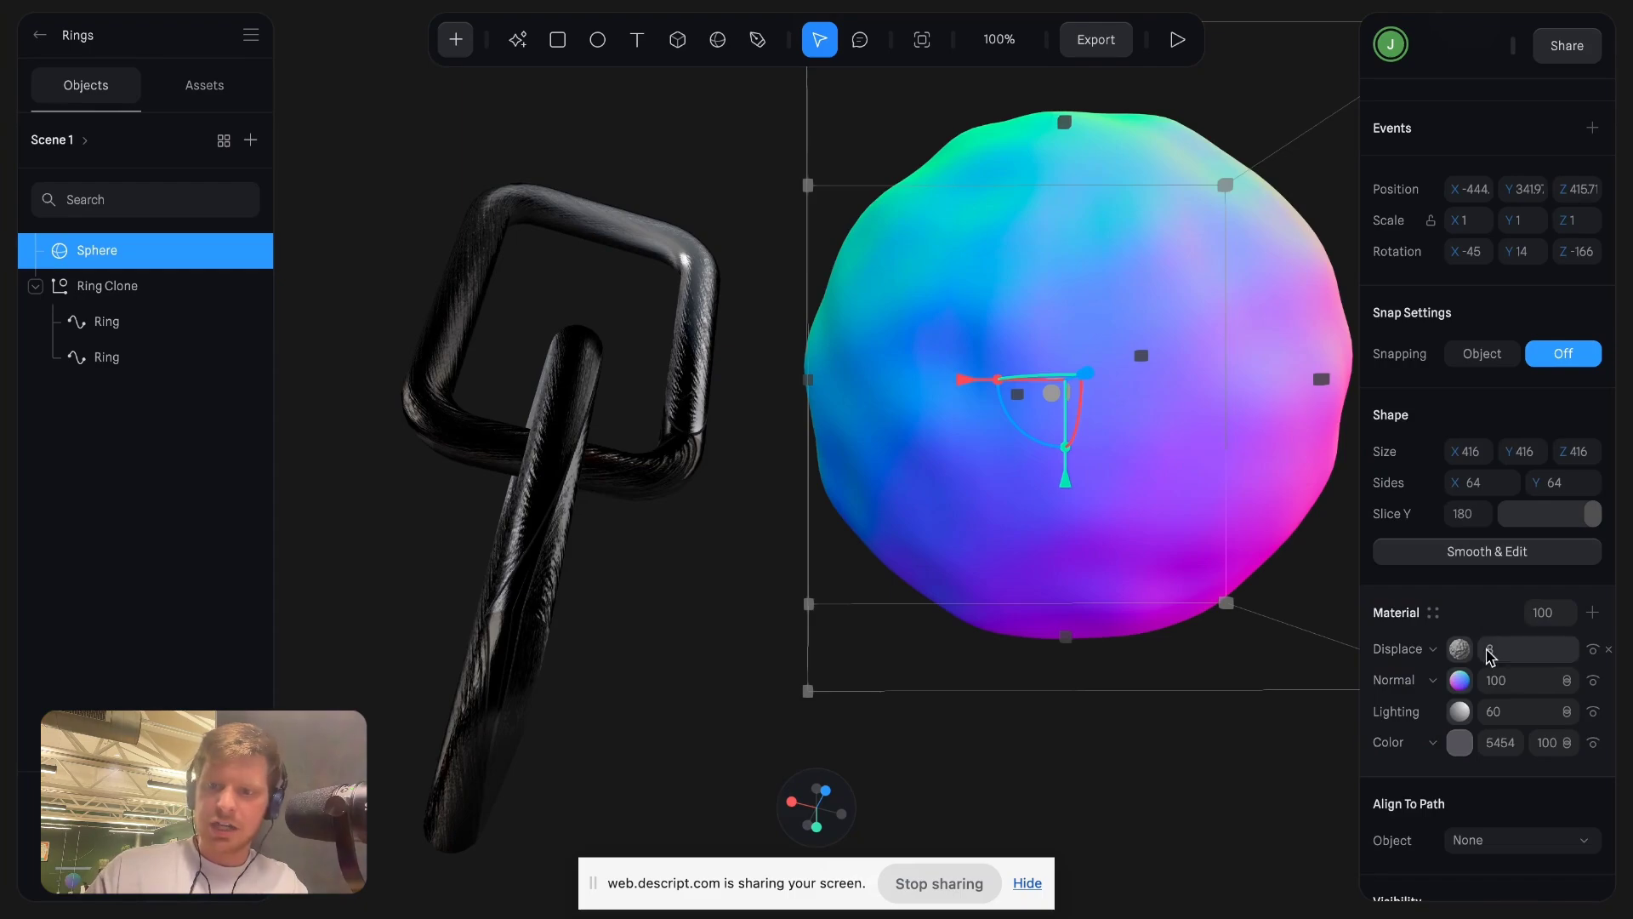
mouse_move(1485, 650)
left_mouse_down()
mouse_move(1392, 650)
mouse_move(1514, 651)
mouse_move(1485, 651)
left_mouse_up()
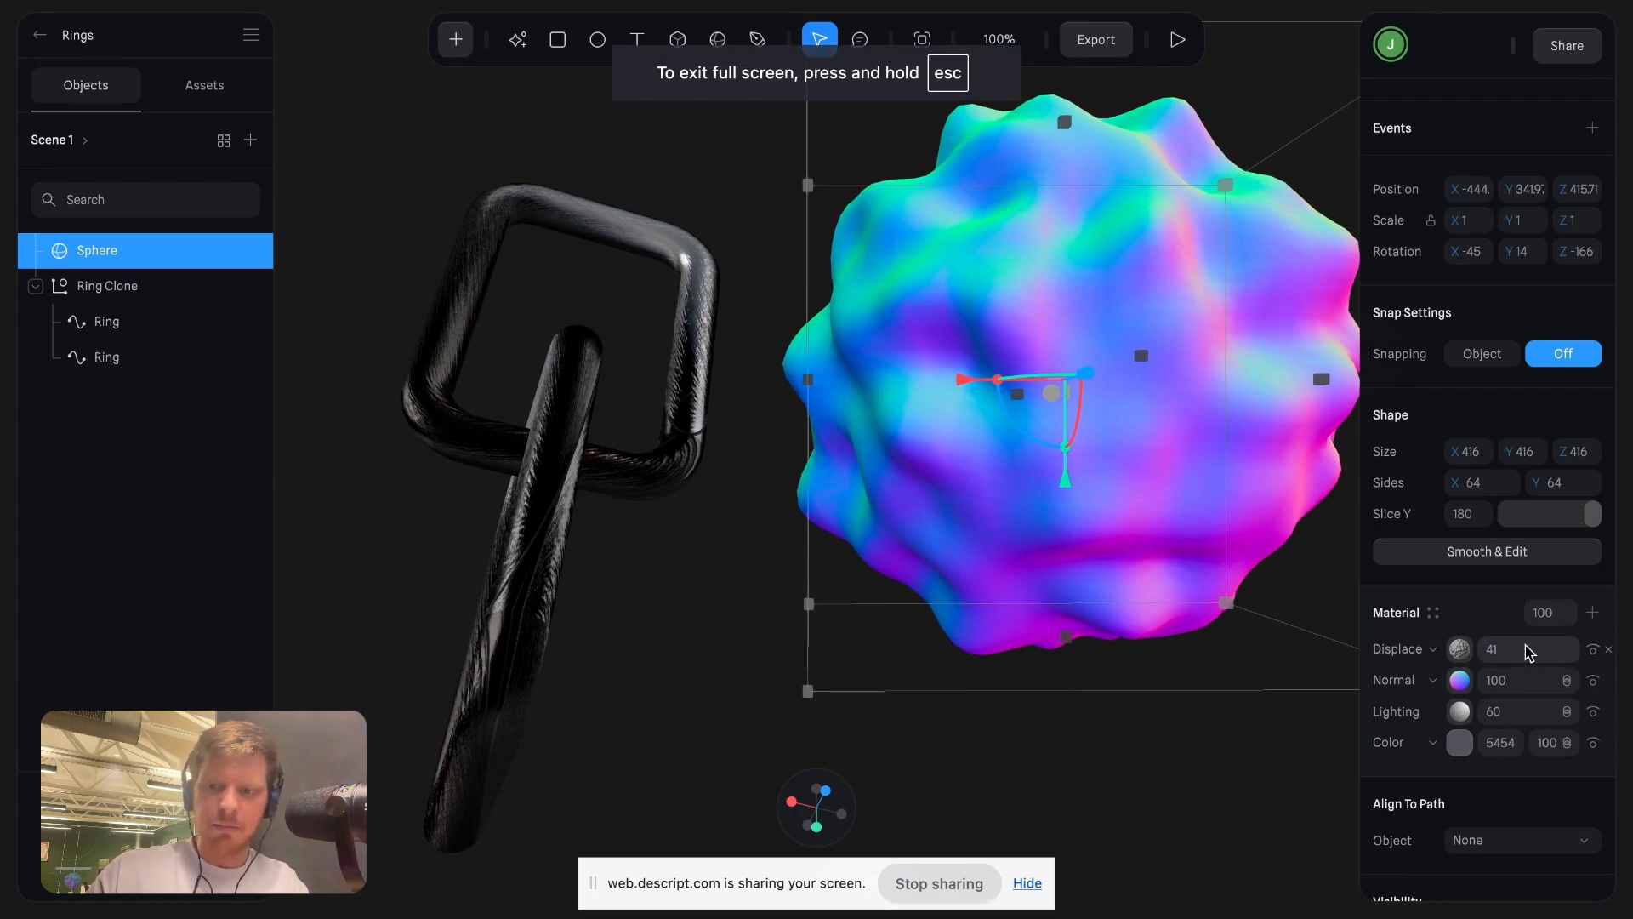
Inspect the Ring Clone group, then delete the displaced sphere.
left_click(487, 492)
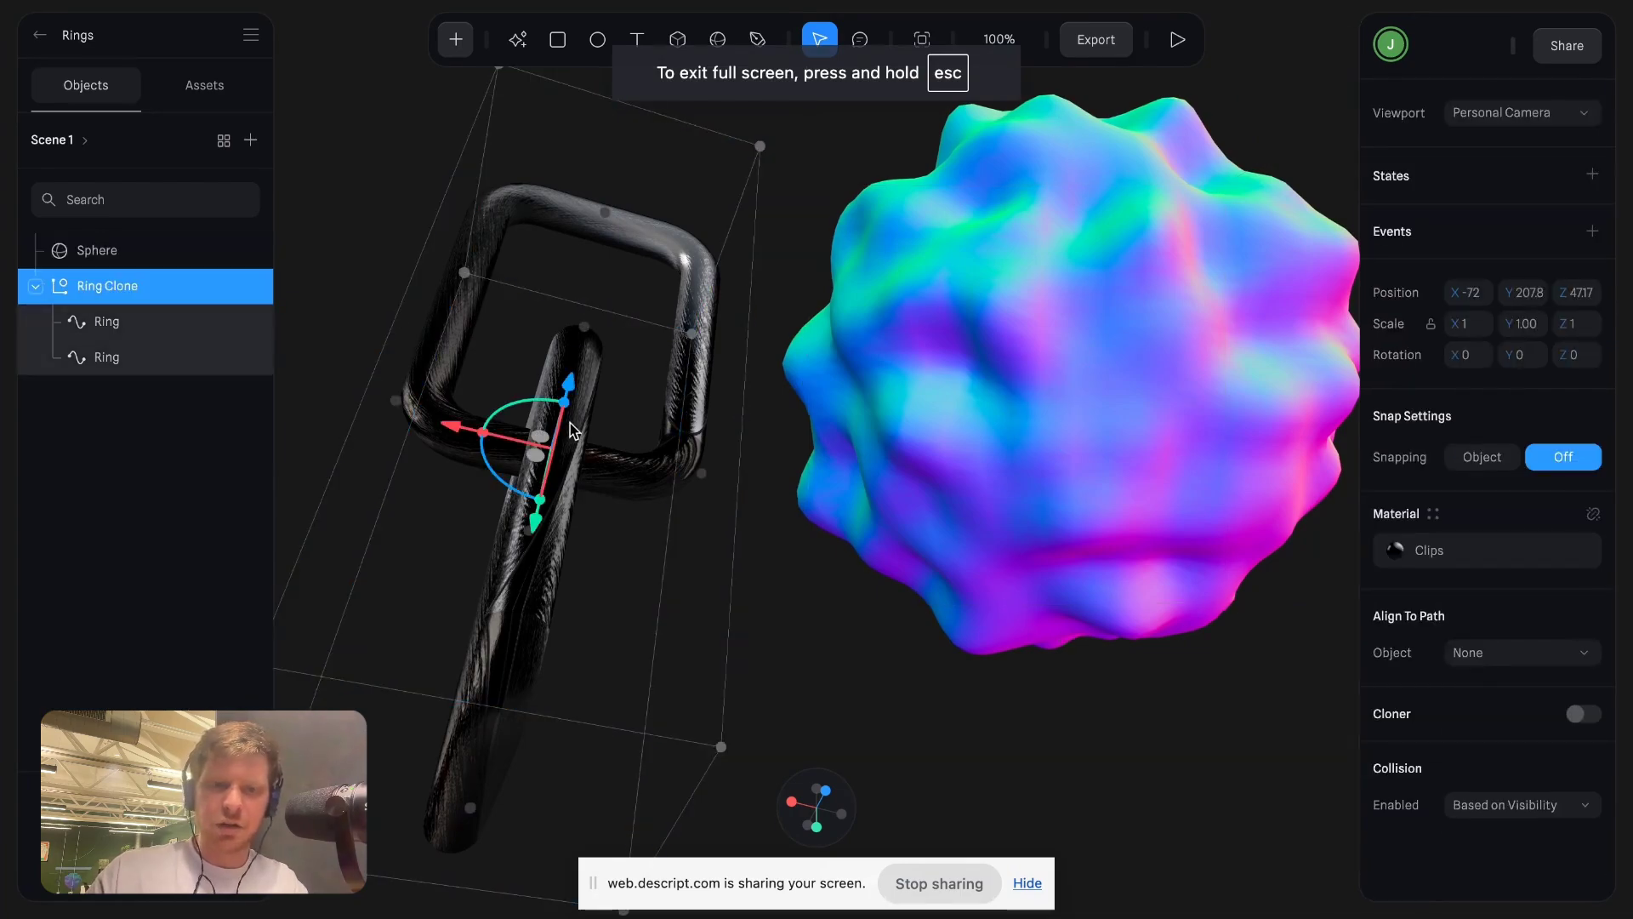
scroll(486, 492, "up", 5)
scroll(489, 477, "up", 5)
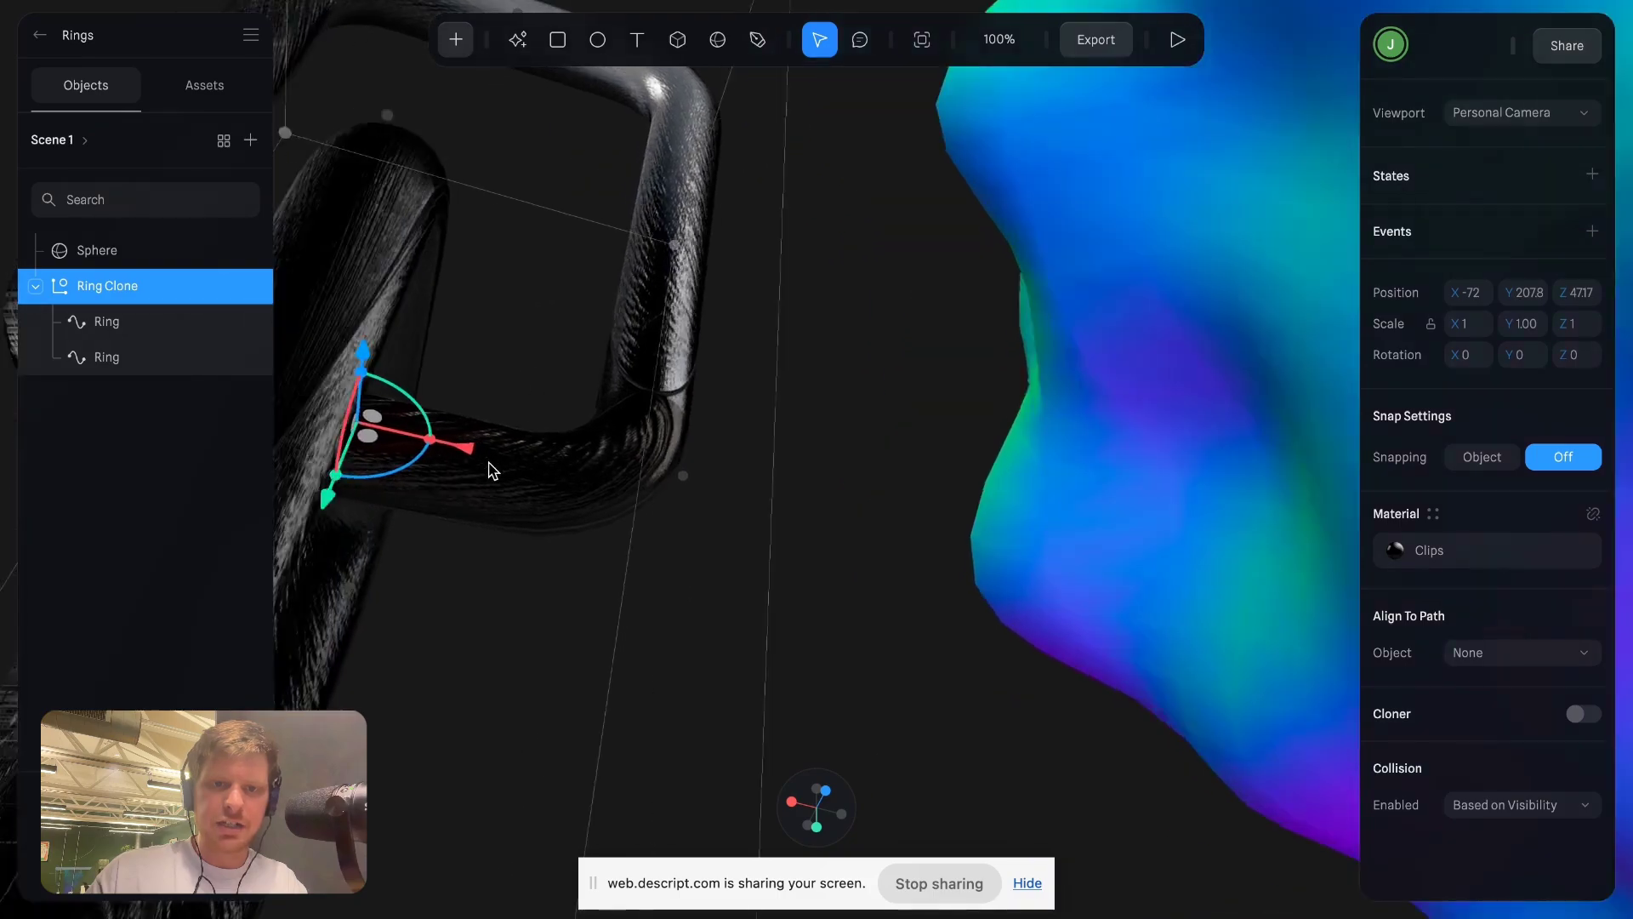
scroll(489, 467, "down", 10)
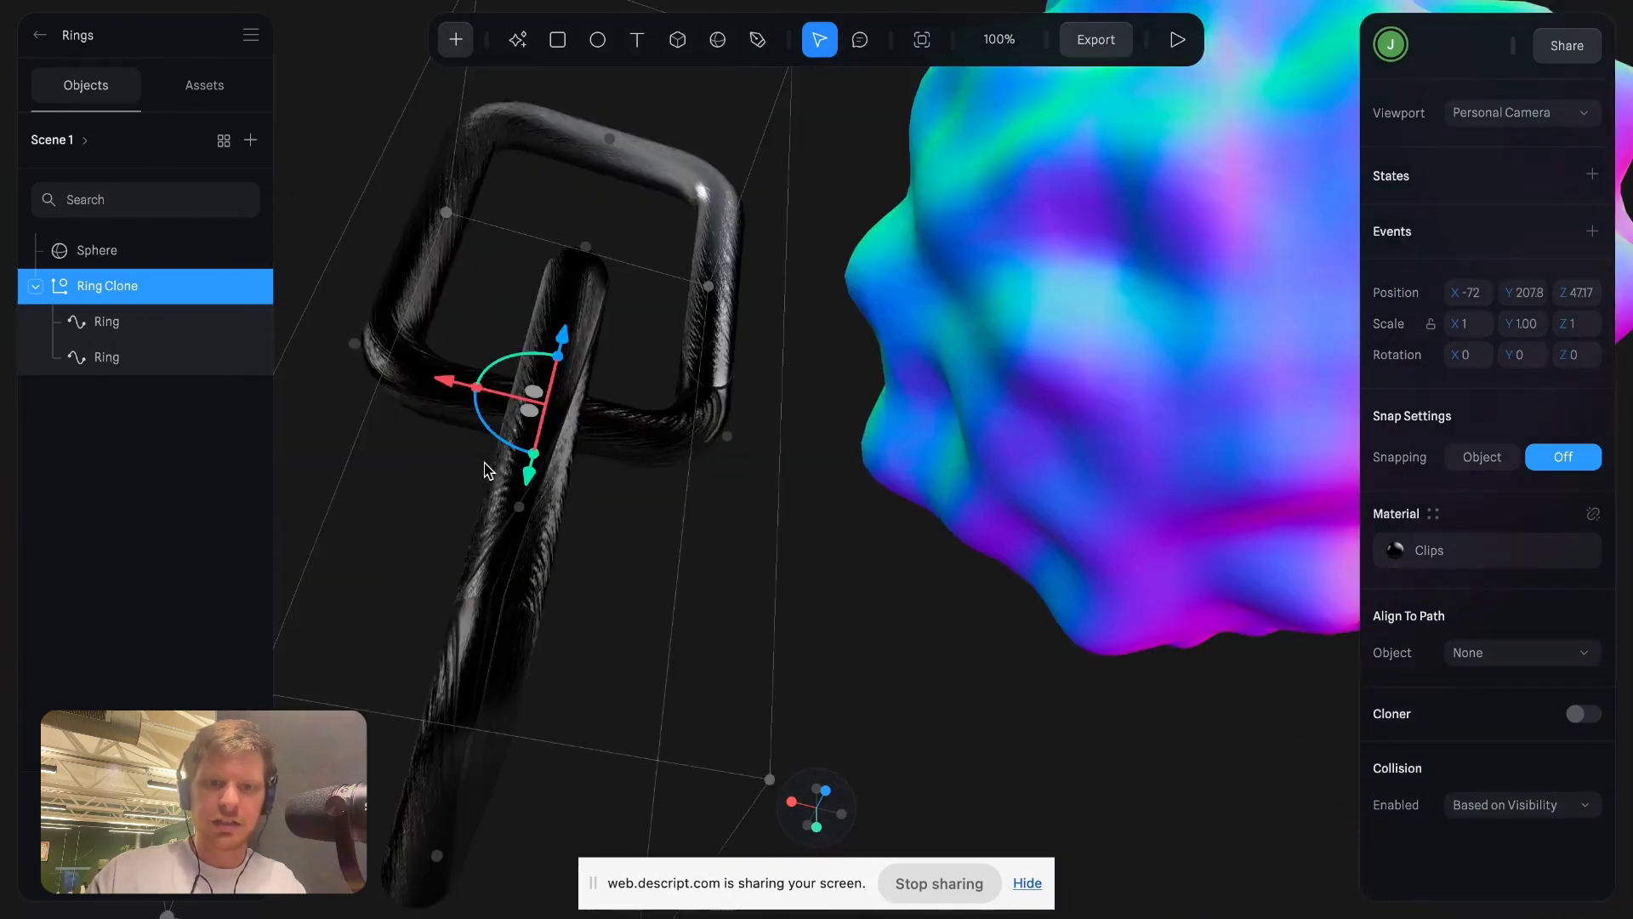
scroll(757, 473, "right", 3)
left_click(915, 403)
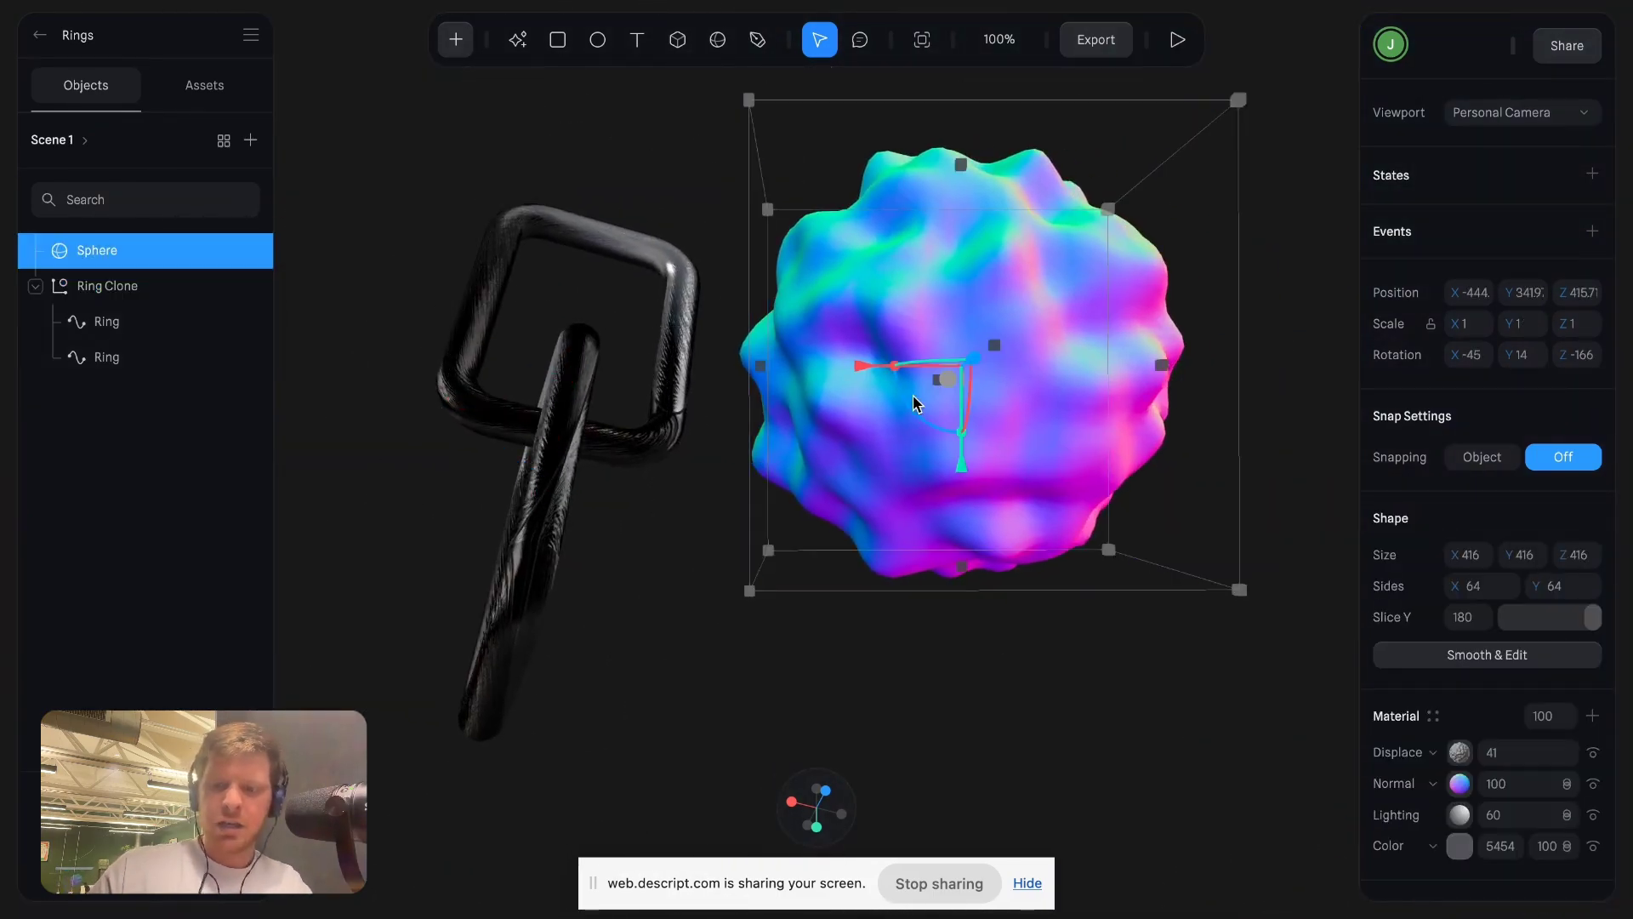
key("Delete")
scroll(675, 480, "up", 10)
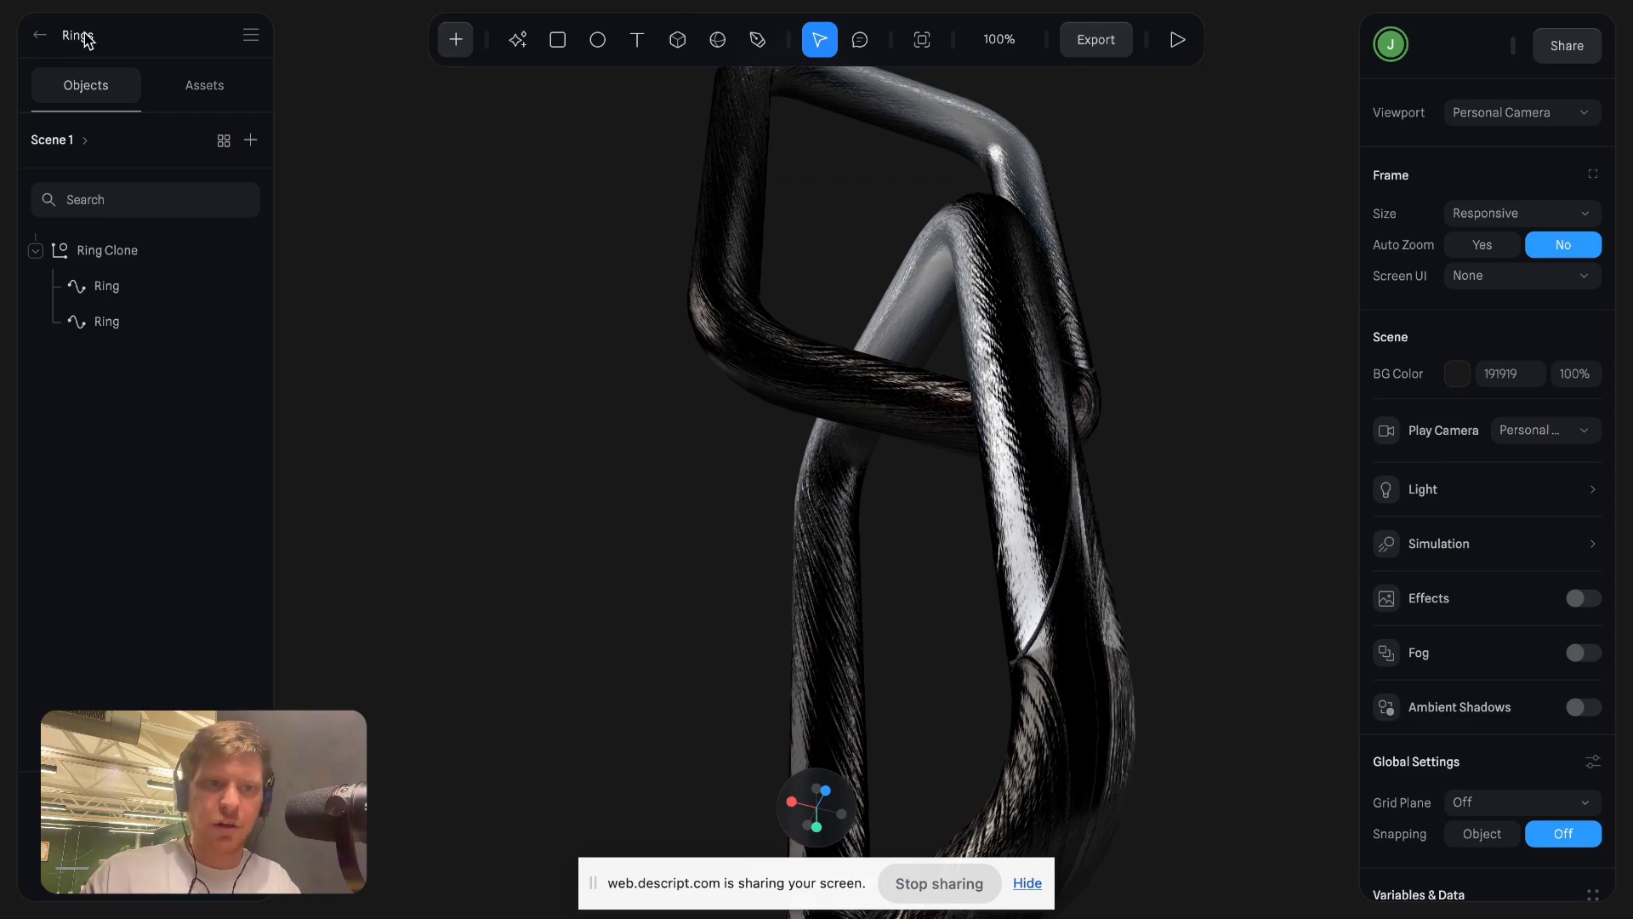
Create a new blank file from the dashboard and type the name 'Rings Demo'.
left_click(38, 40)
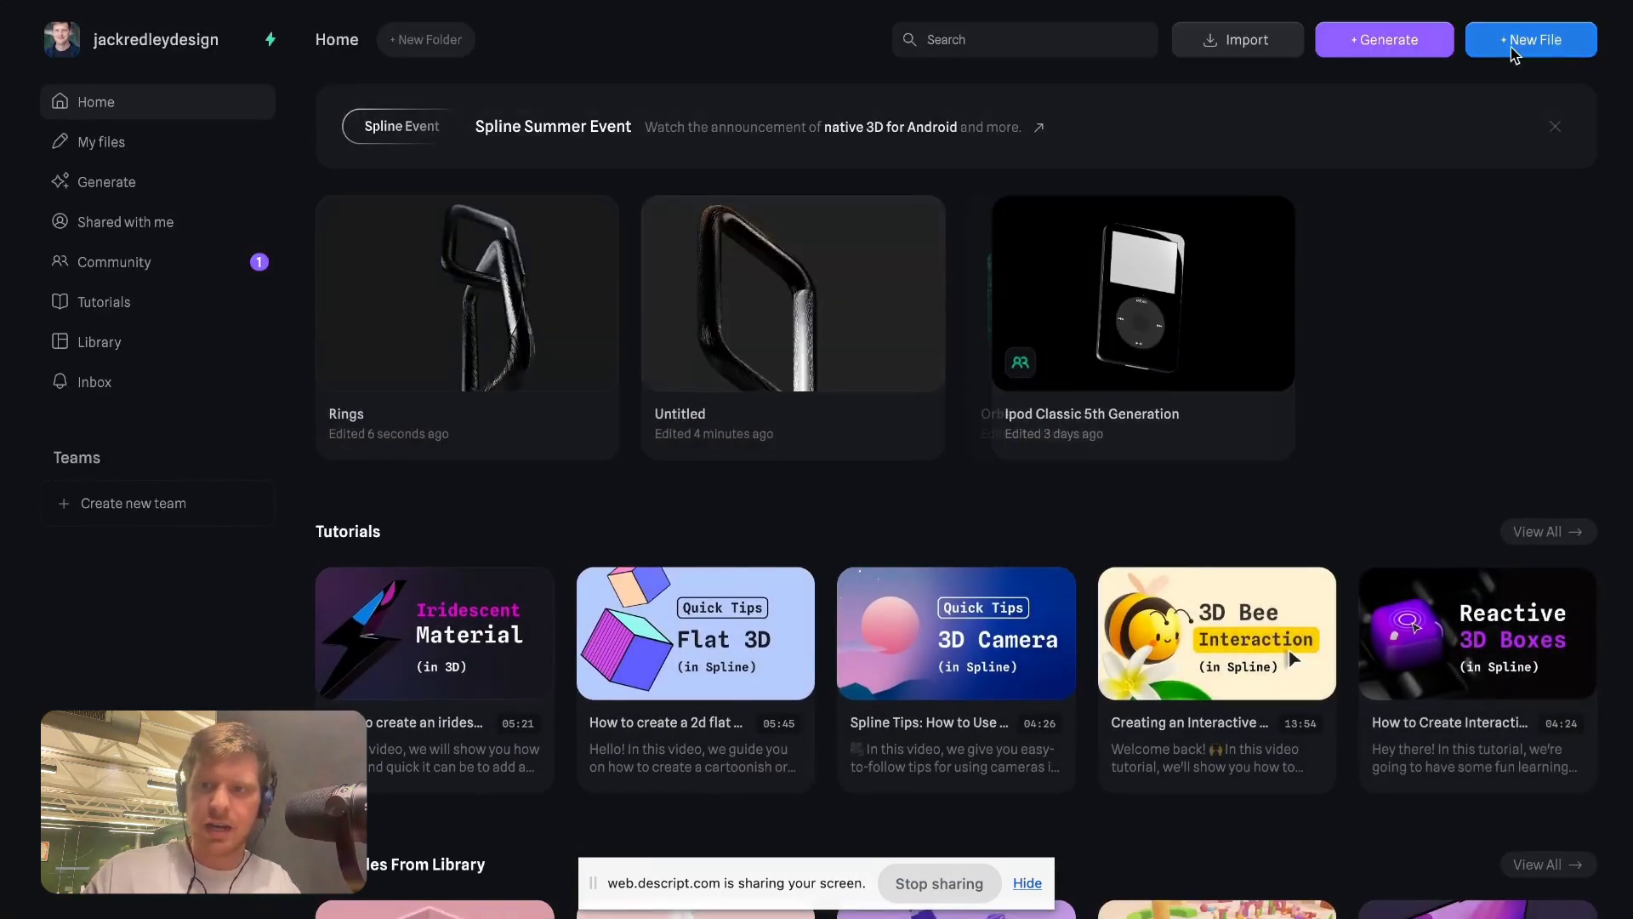
left_click(1519, 38)
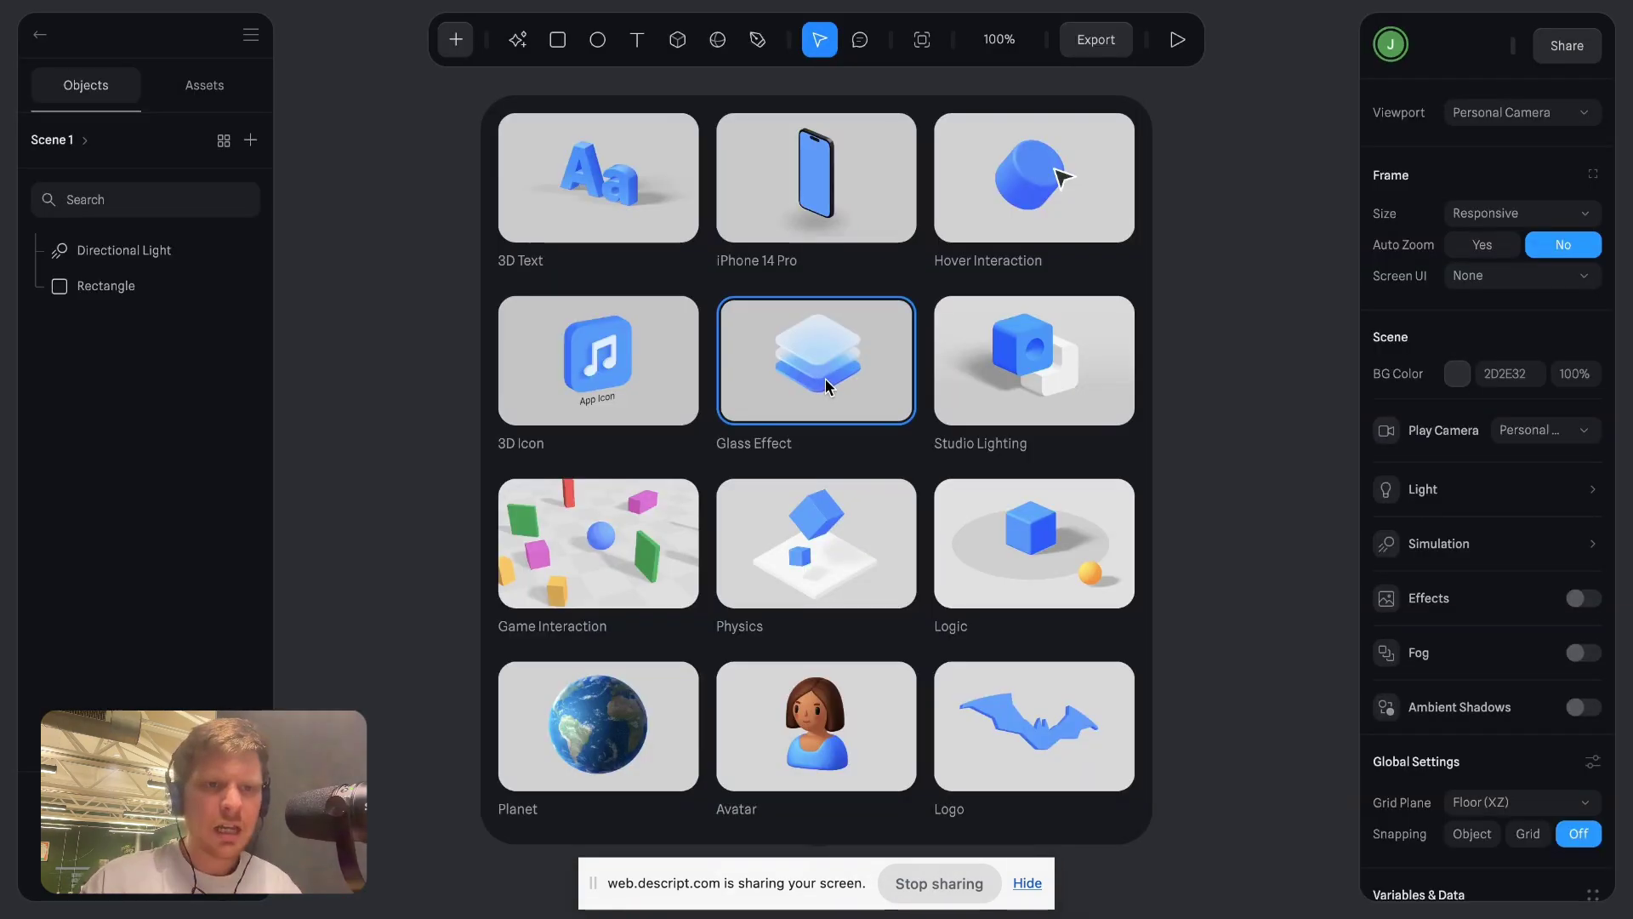
left_click(88, 39)
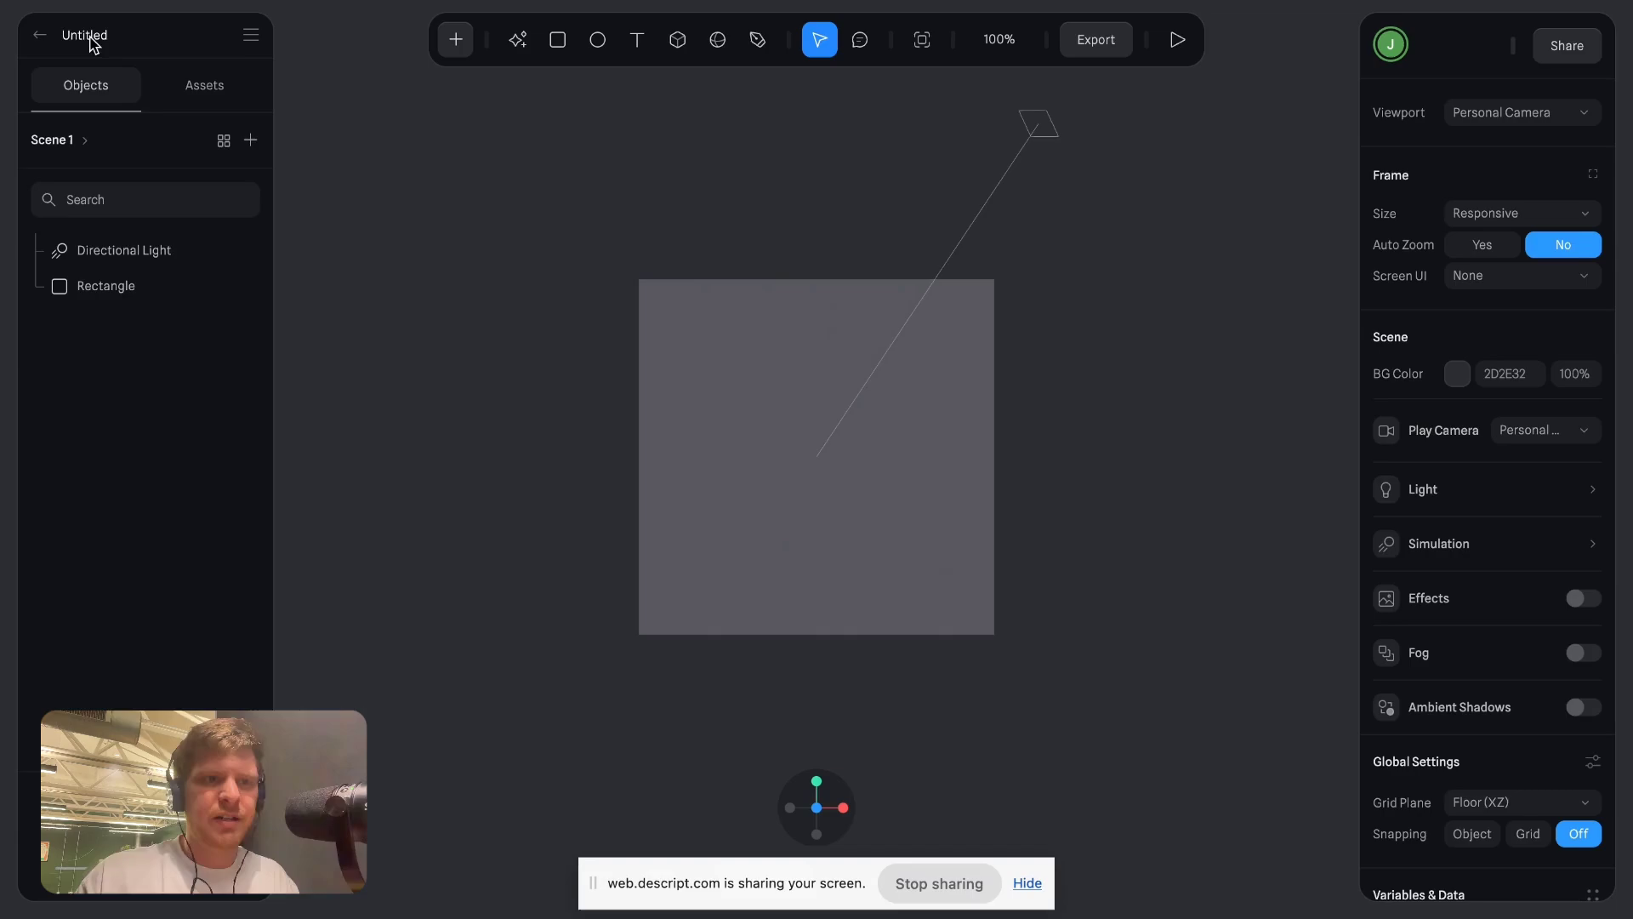
double_click(90, 36)
type("Ring")
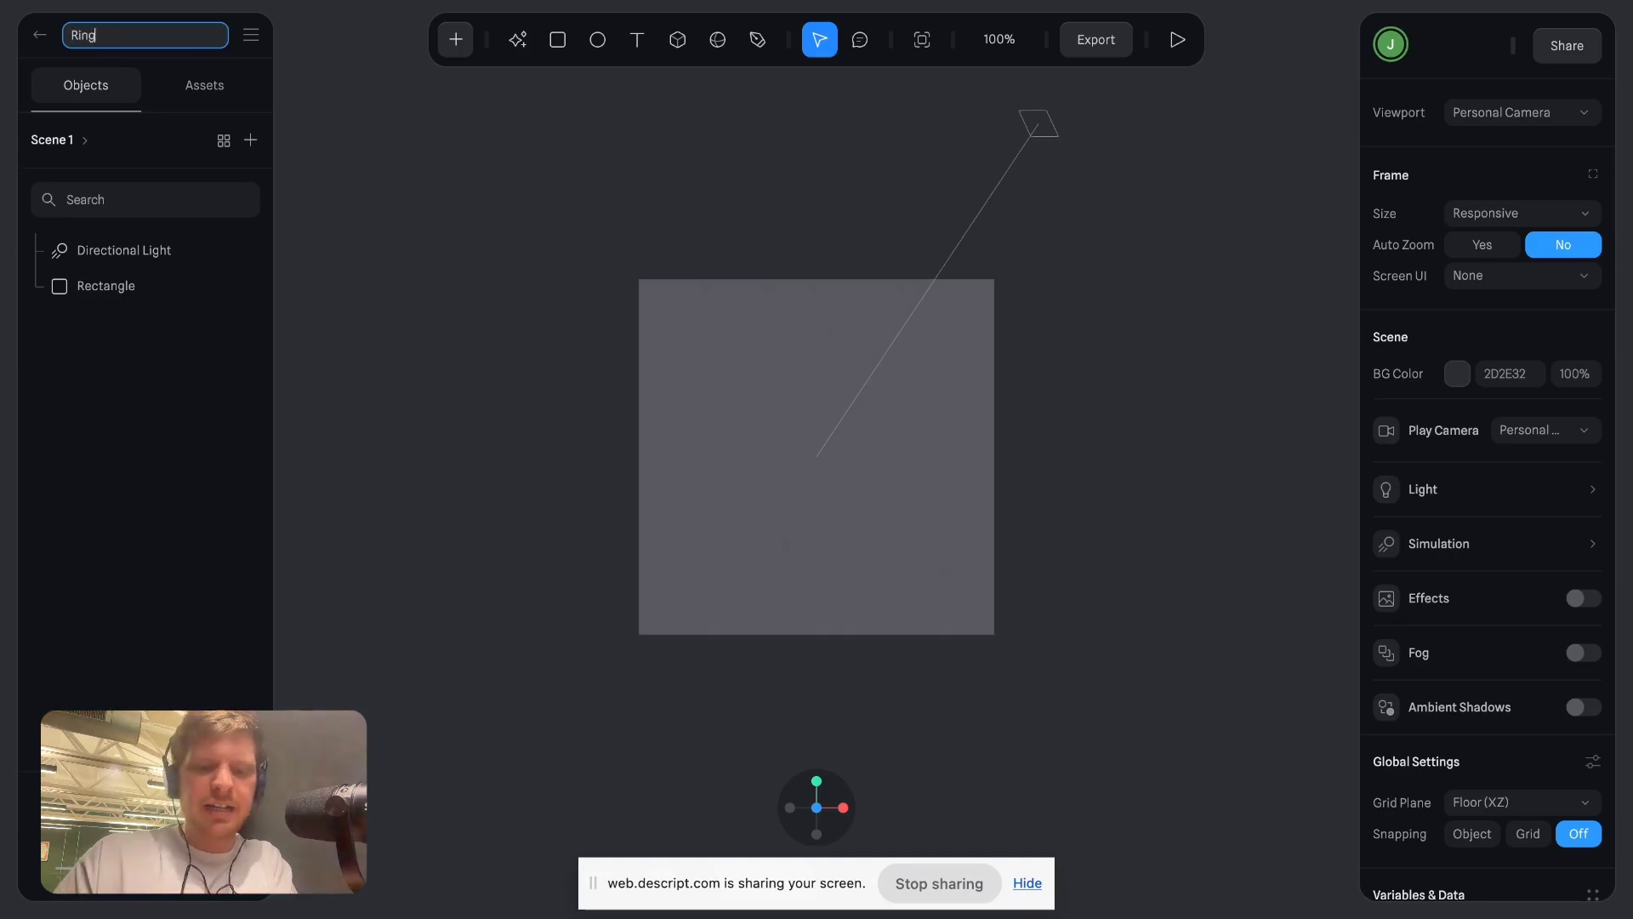
type("s Demo")
Confirm the name Rings Demo and delete the default Rectangle and Directional Light.
key("Return")
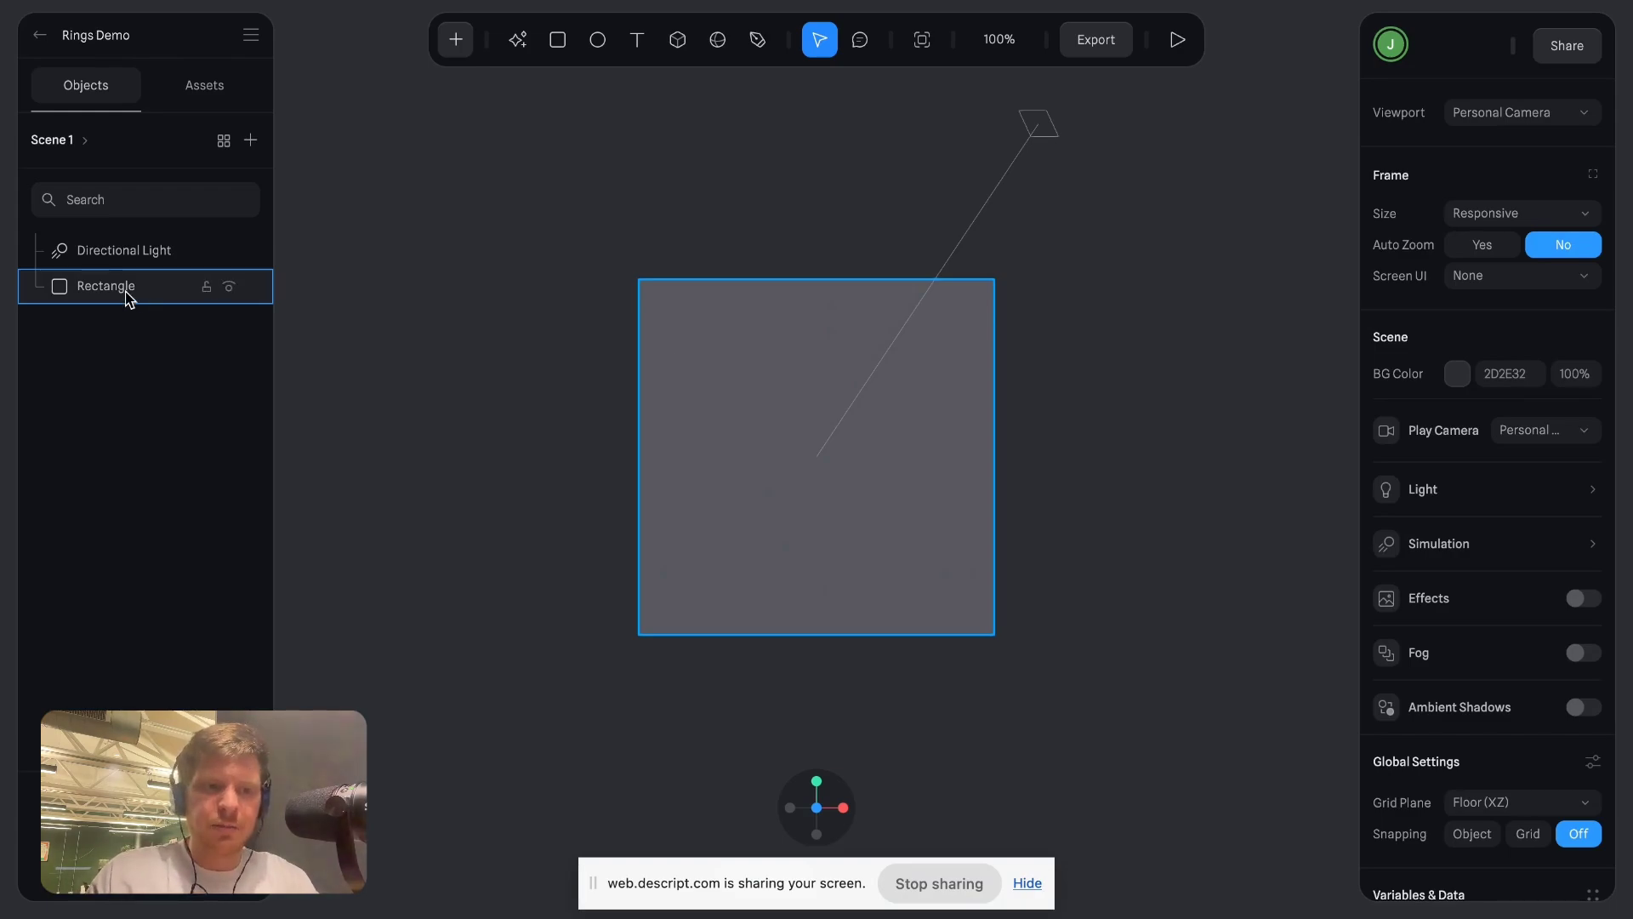
left_click(126, 288)
left_click(117, 258)
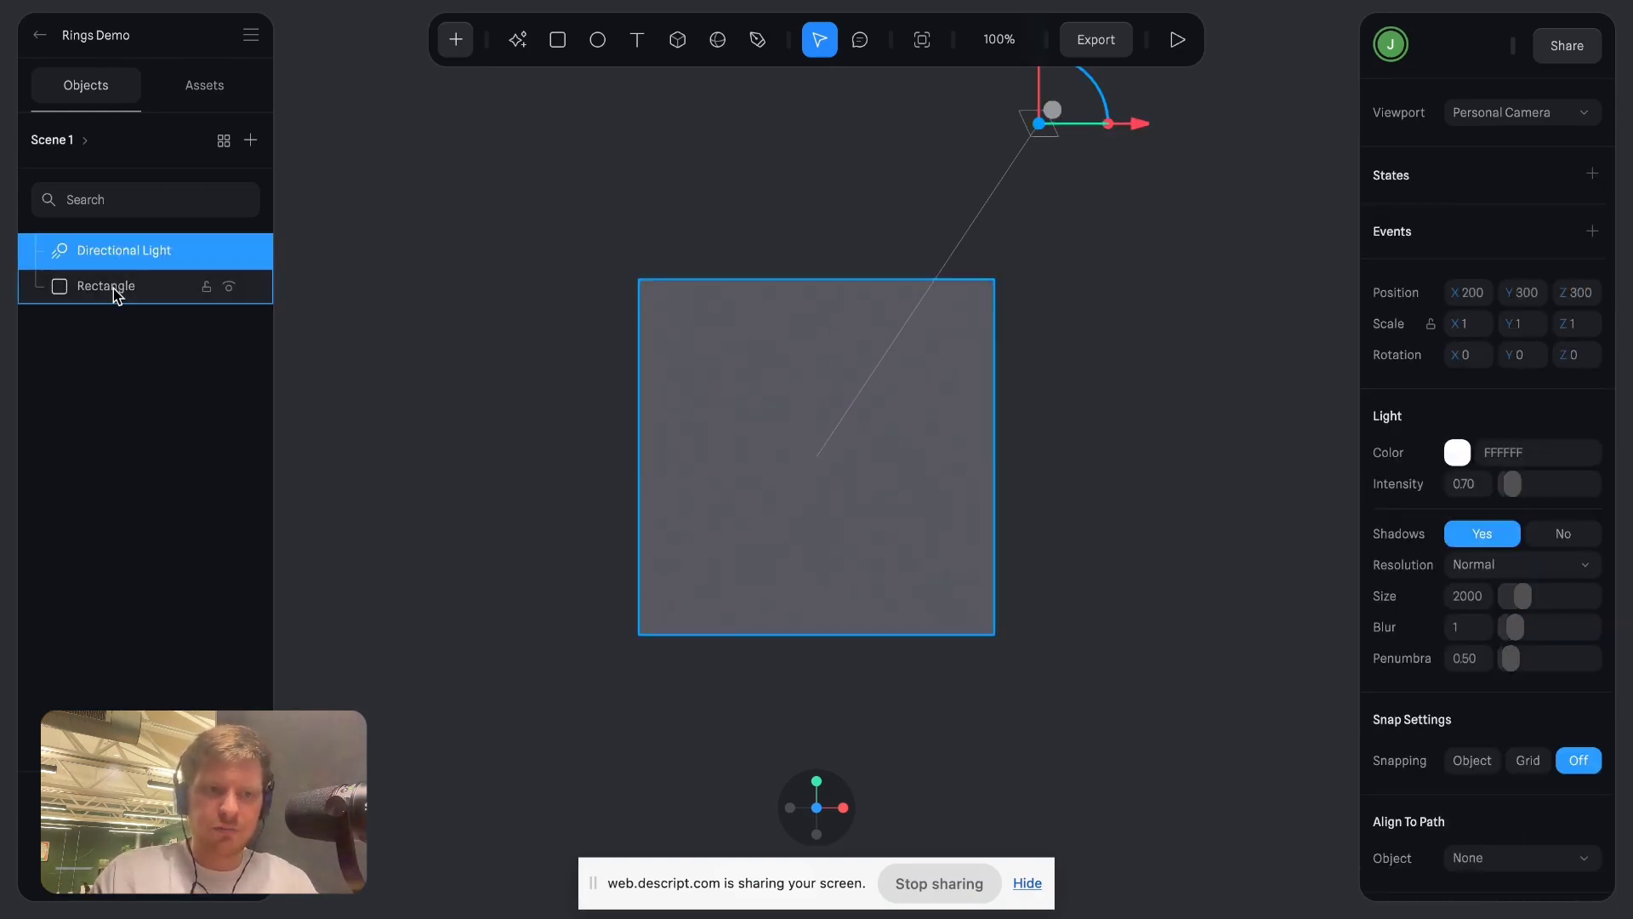
left_click(116, 287)
left_click(123, 252)
left_click(117, 289)
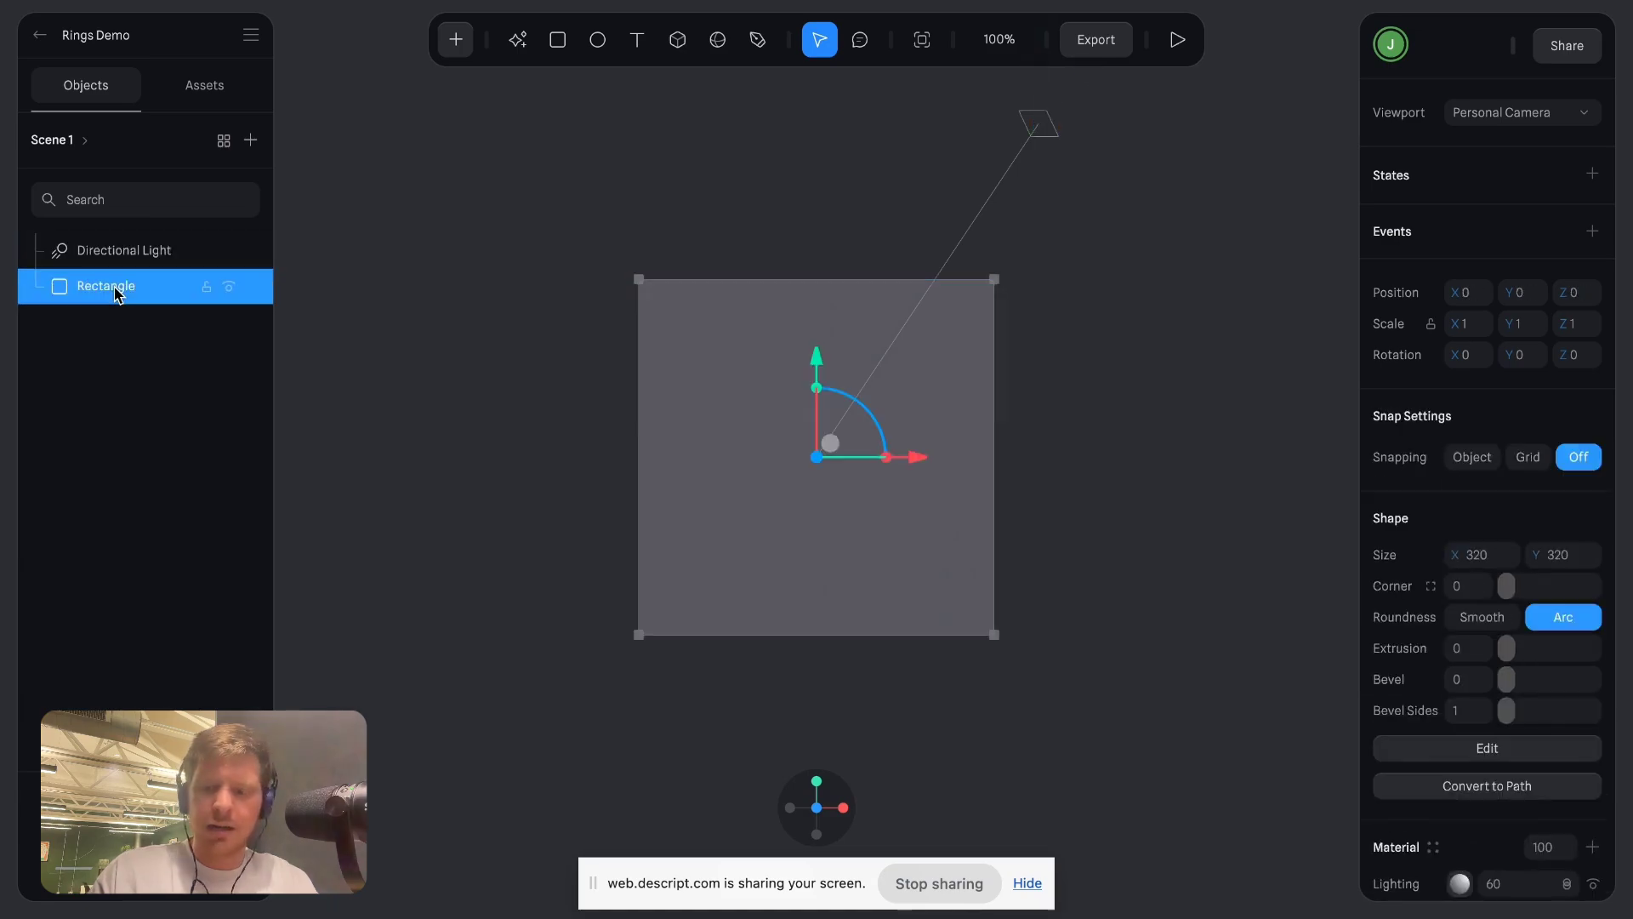
key("Delete")
left_click(120, 259)
key("Delete")
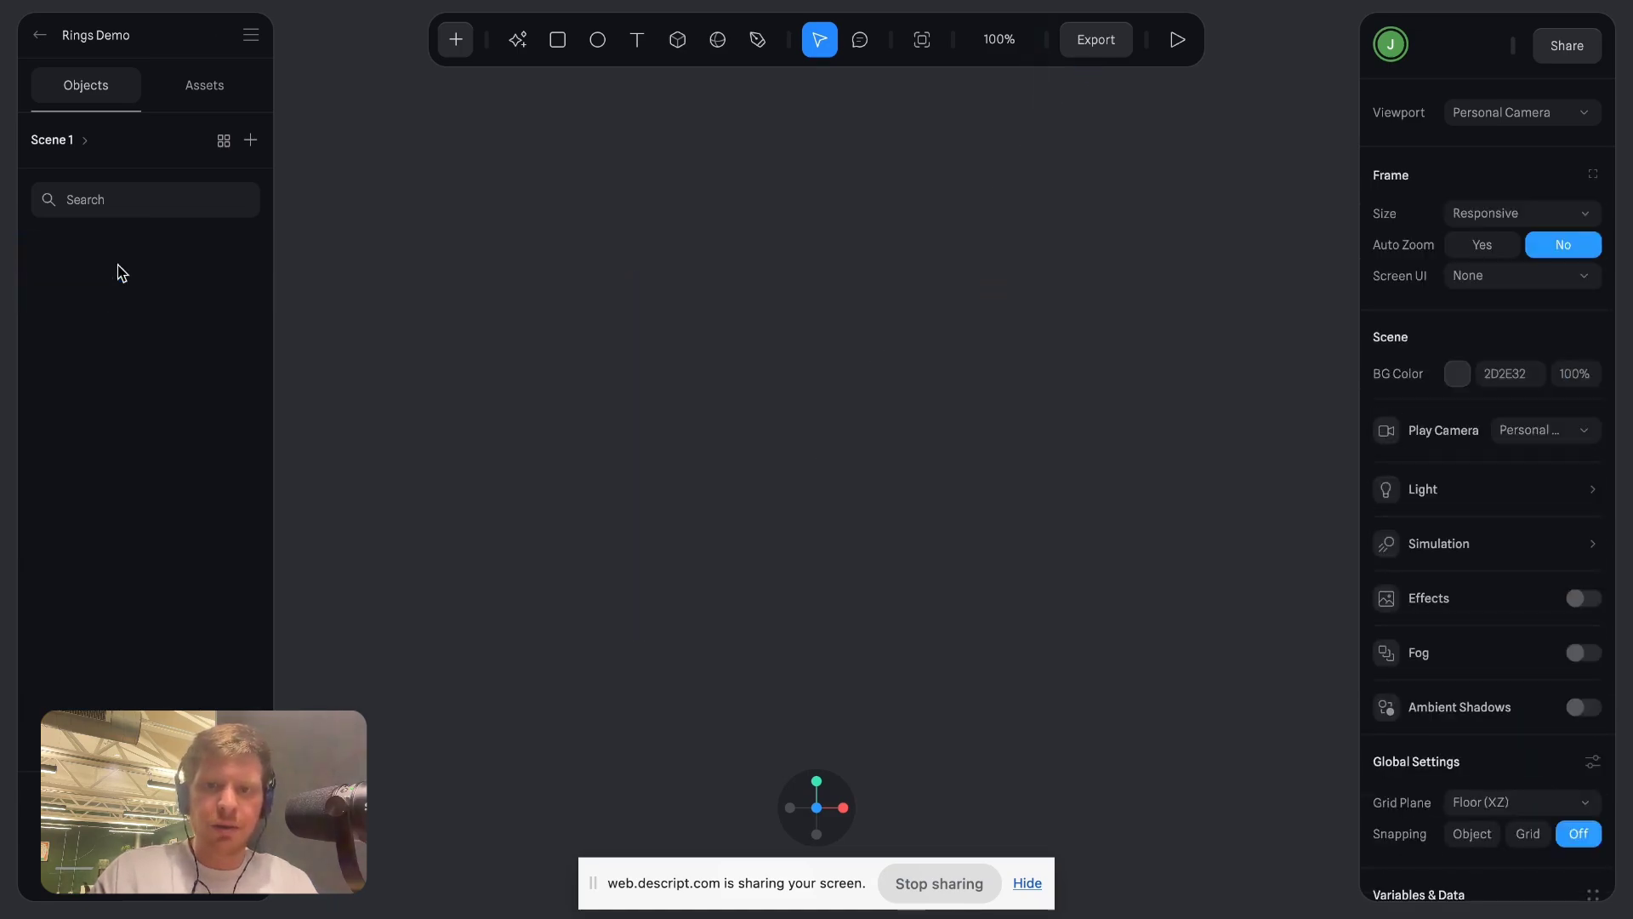
Change the scene background colour from 2D2E32 to light F5F5F5.
left_click(1457, 374)
left_click_drag(1429, 421, 1380, 429)
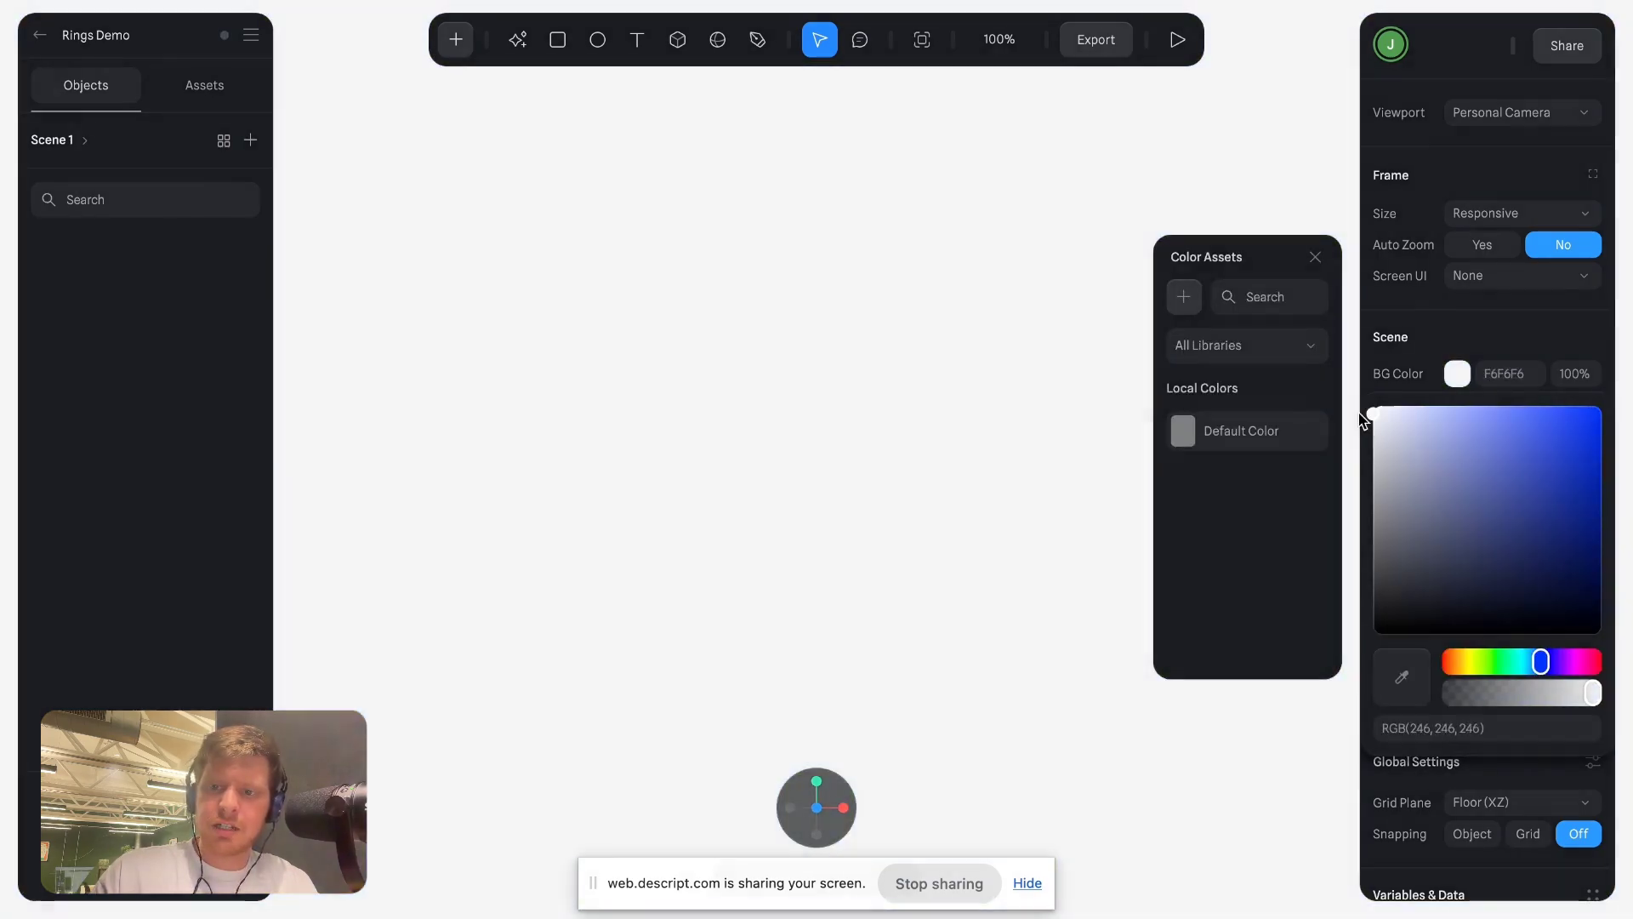
left_click(916, 334)
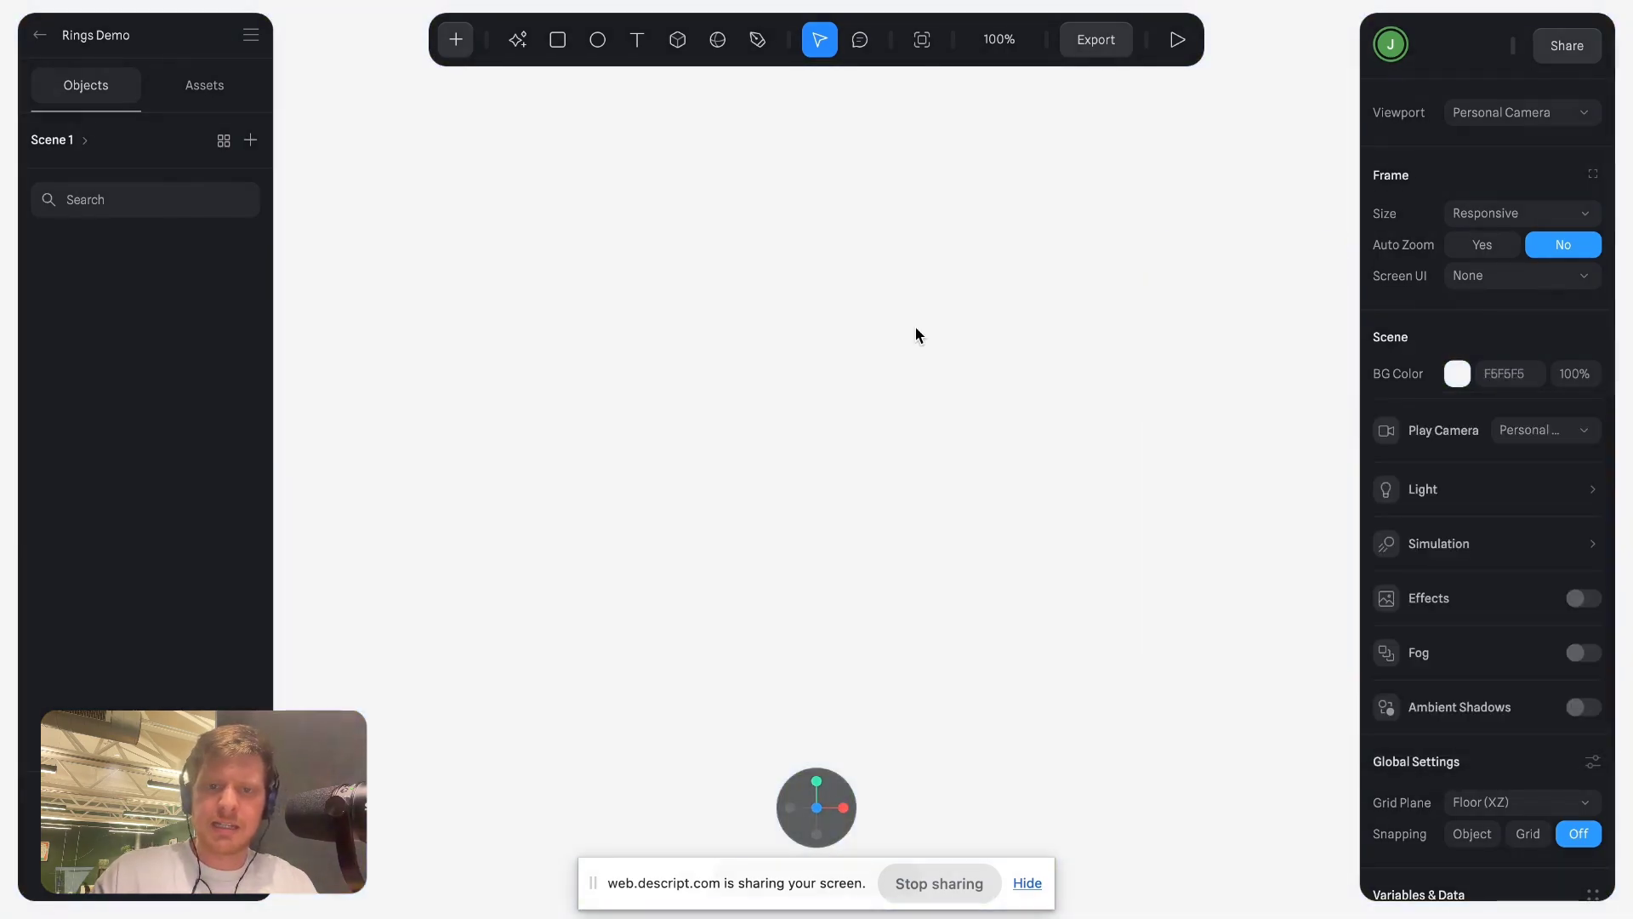
Draw one tall 350 × 534 rectangle, discarding an extra second rectangle.
left_click(467, 49)
scroll(536, 380, "down", 1)
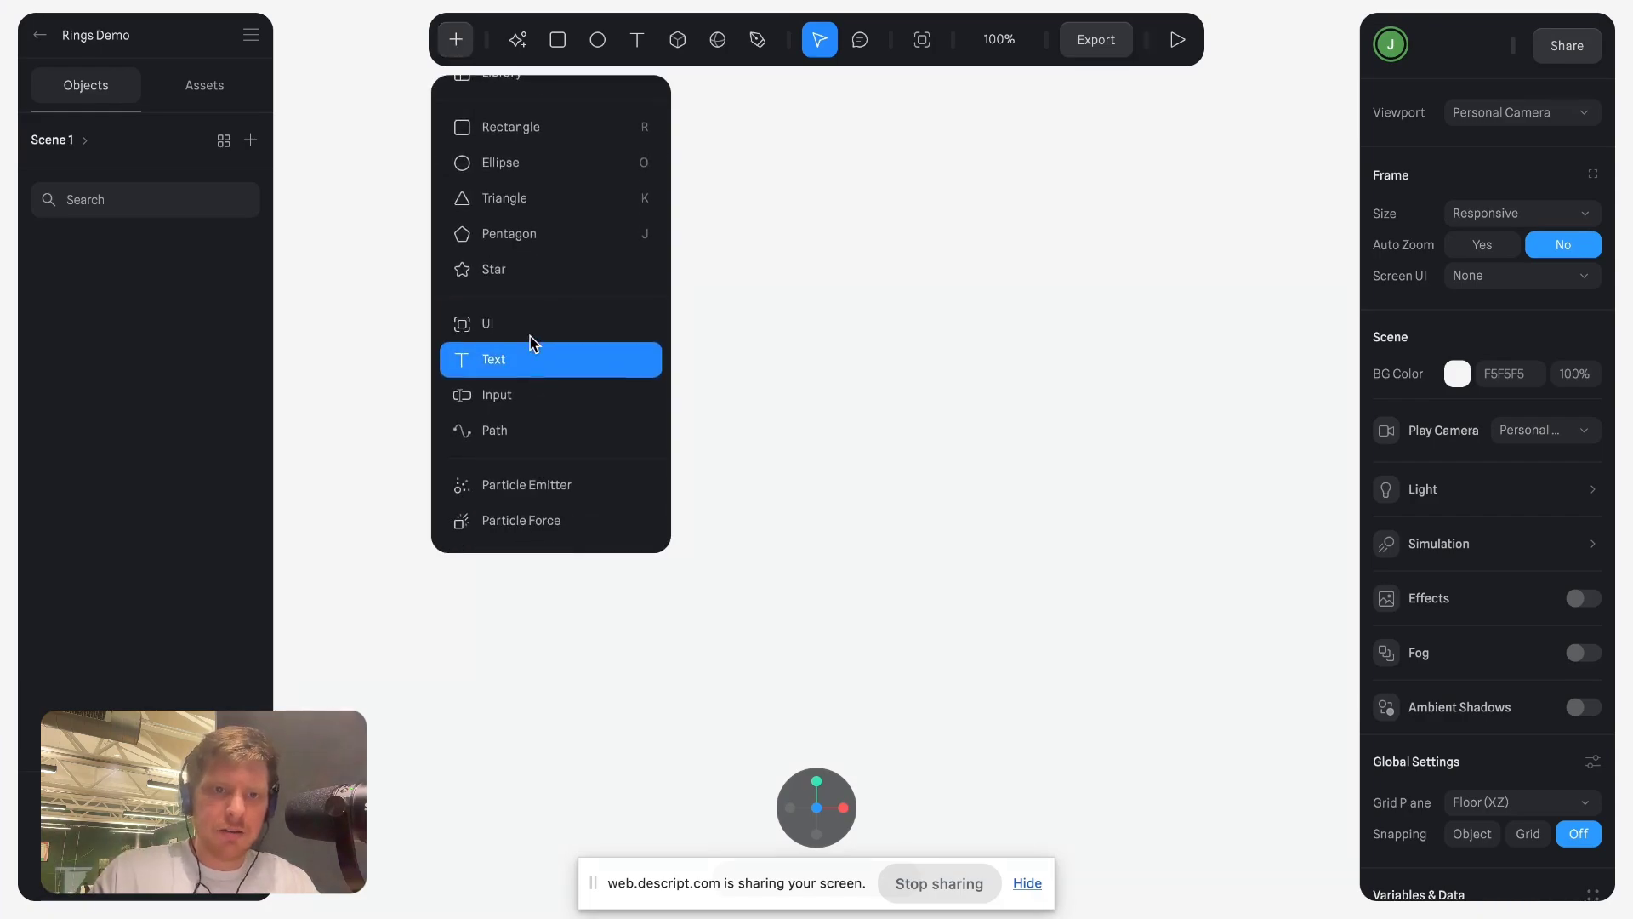
left_click(515, 136)
left_click_drag(521, 124, 910, 716)
left_click(1014, 551)
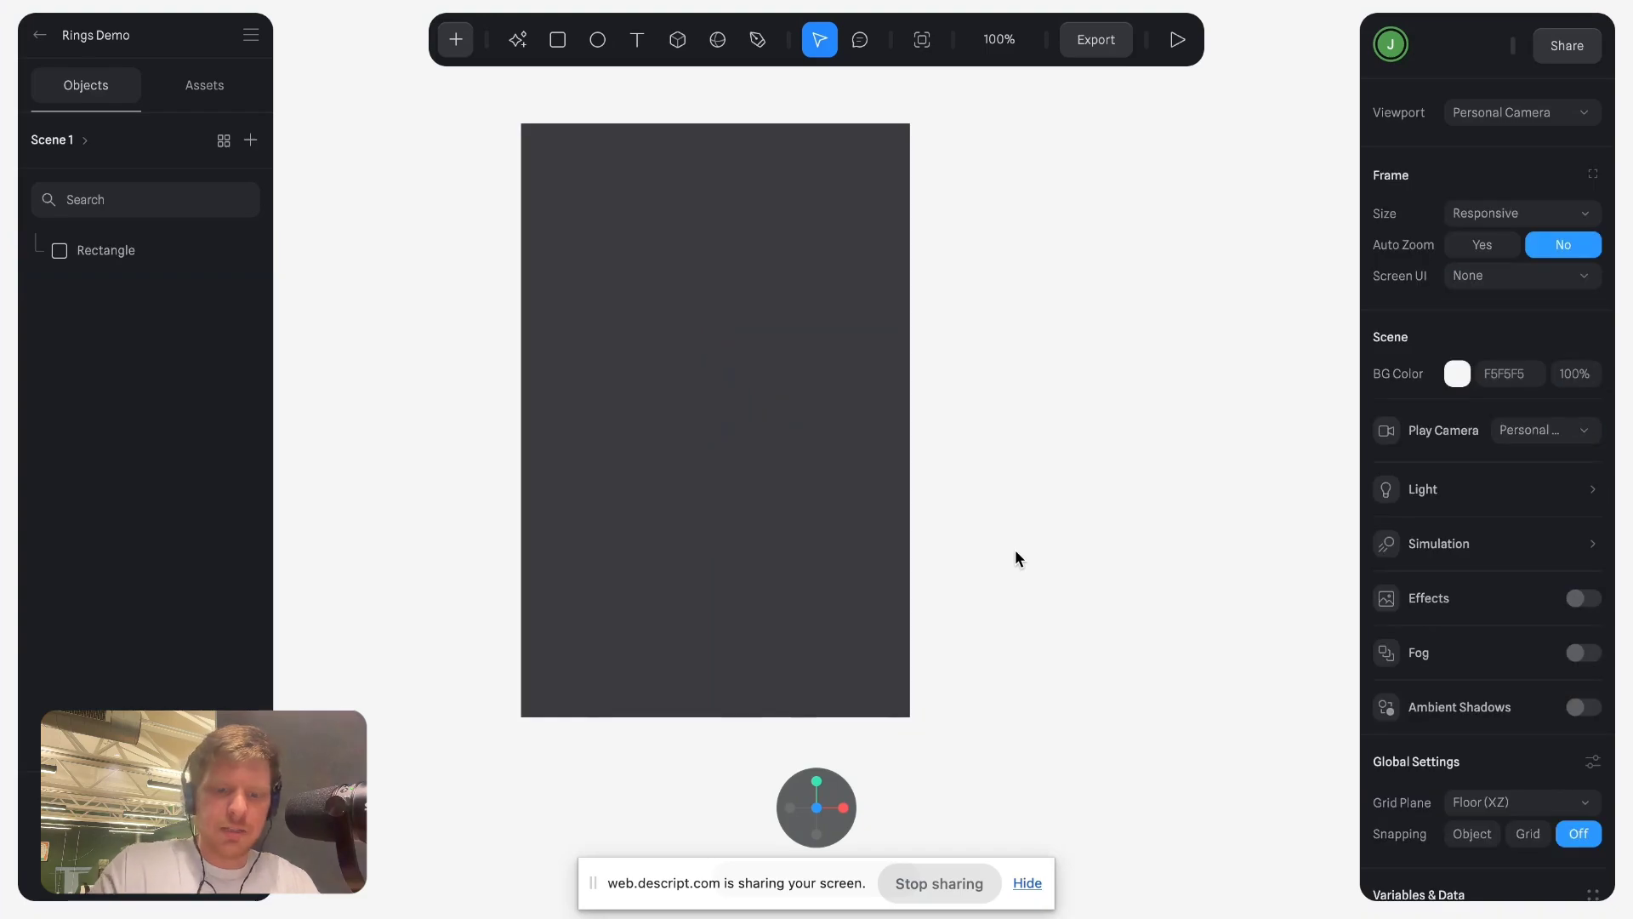
key("r")
left_click_drag(1008, 164, 1285, 630)
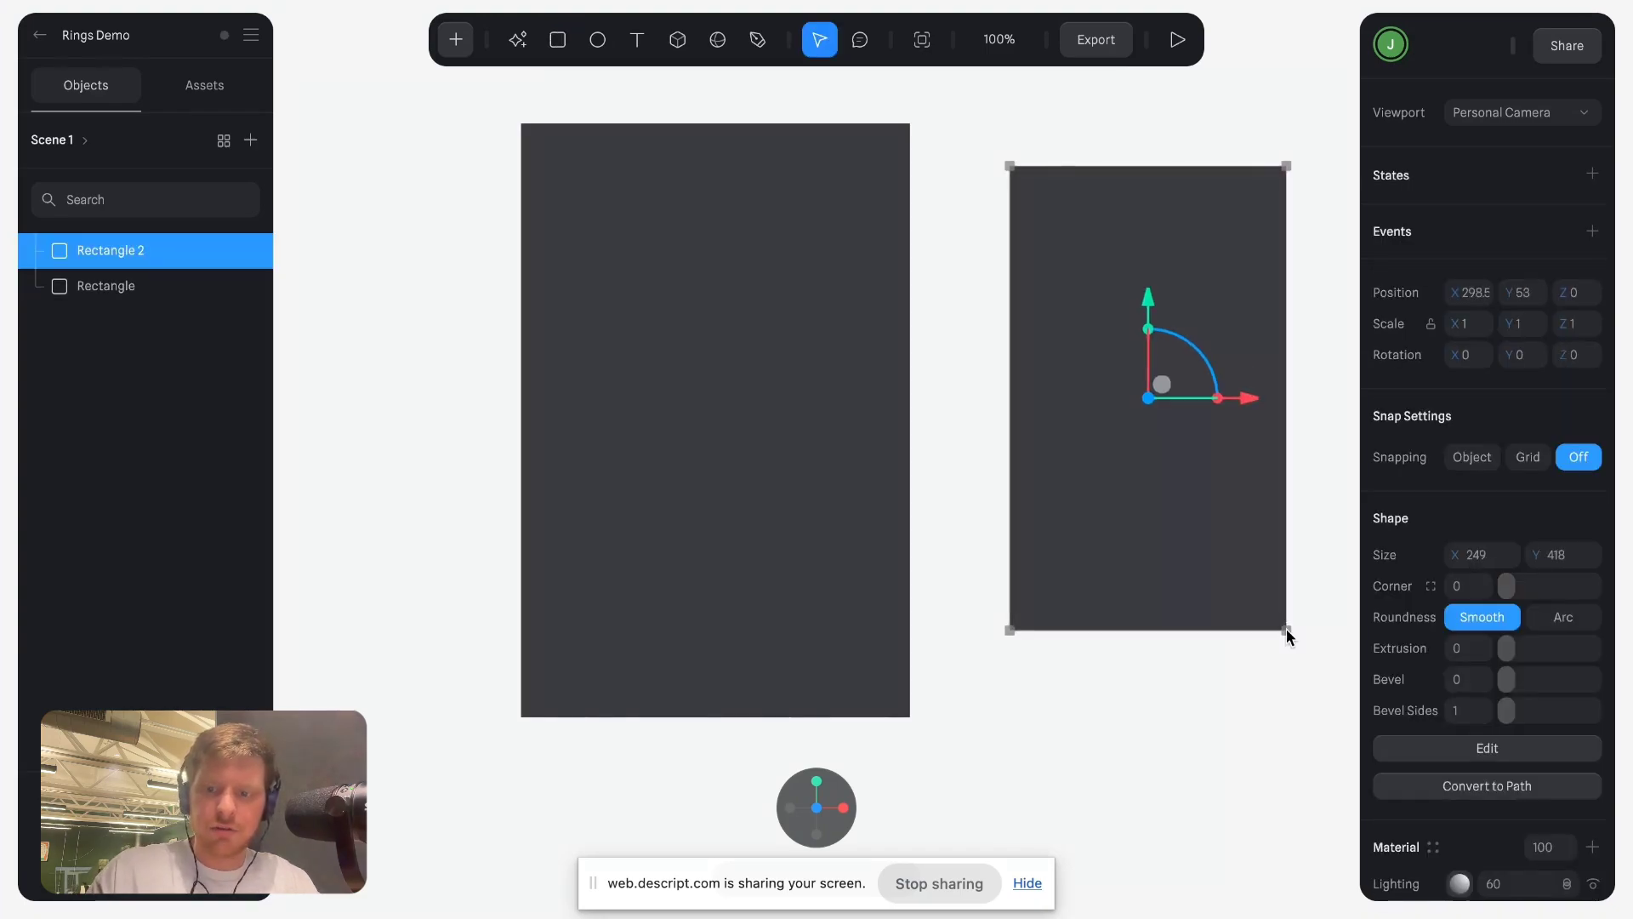
key("Delete")
left_click(729, 505)
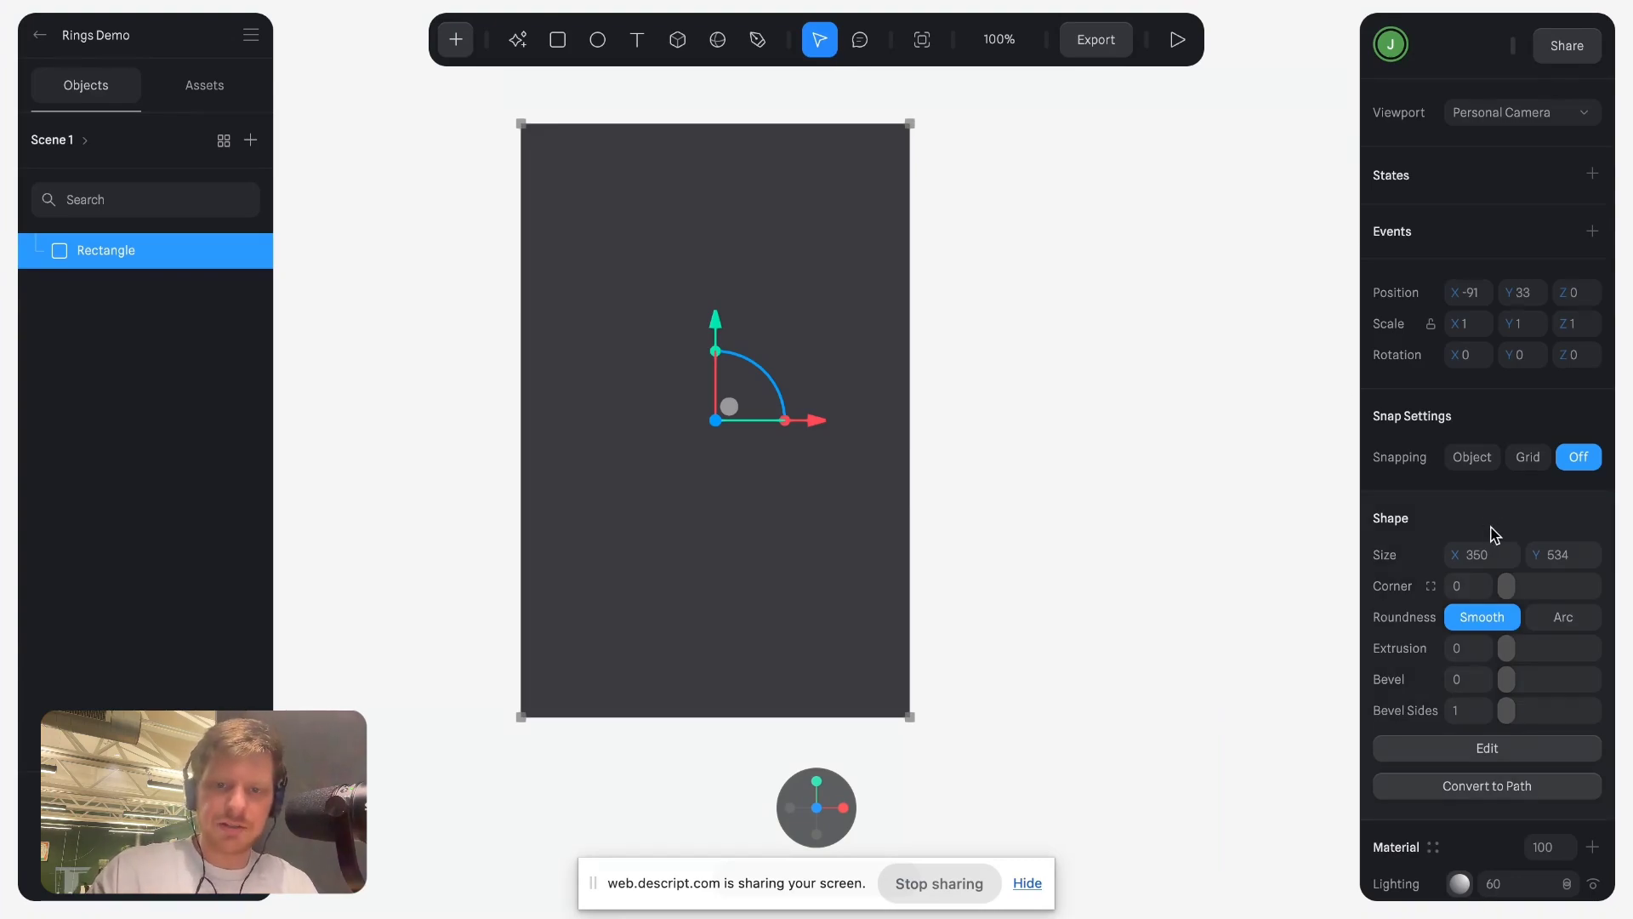
Convert the rectangle to a size-50 Circle-profile path tube with corner rounding 60.
left_click(1470, 787)
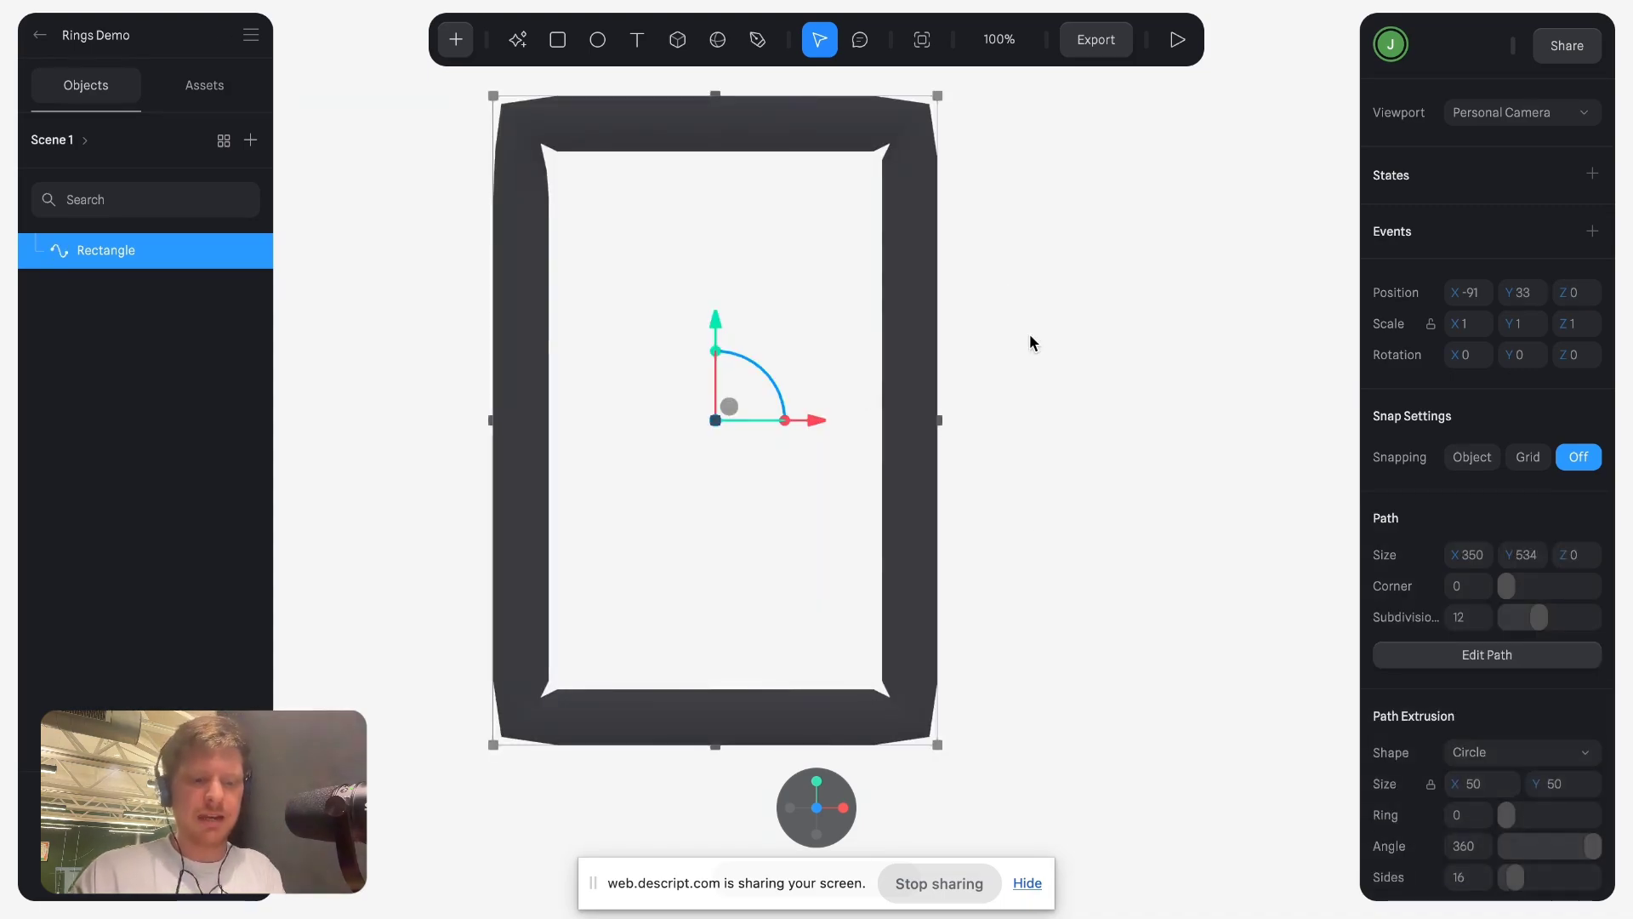
left_click_drag(1029, 333, 984, 255)
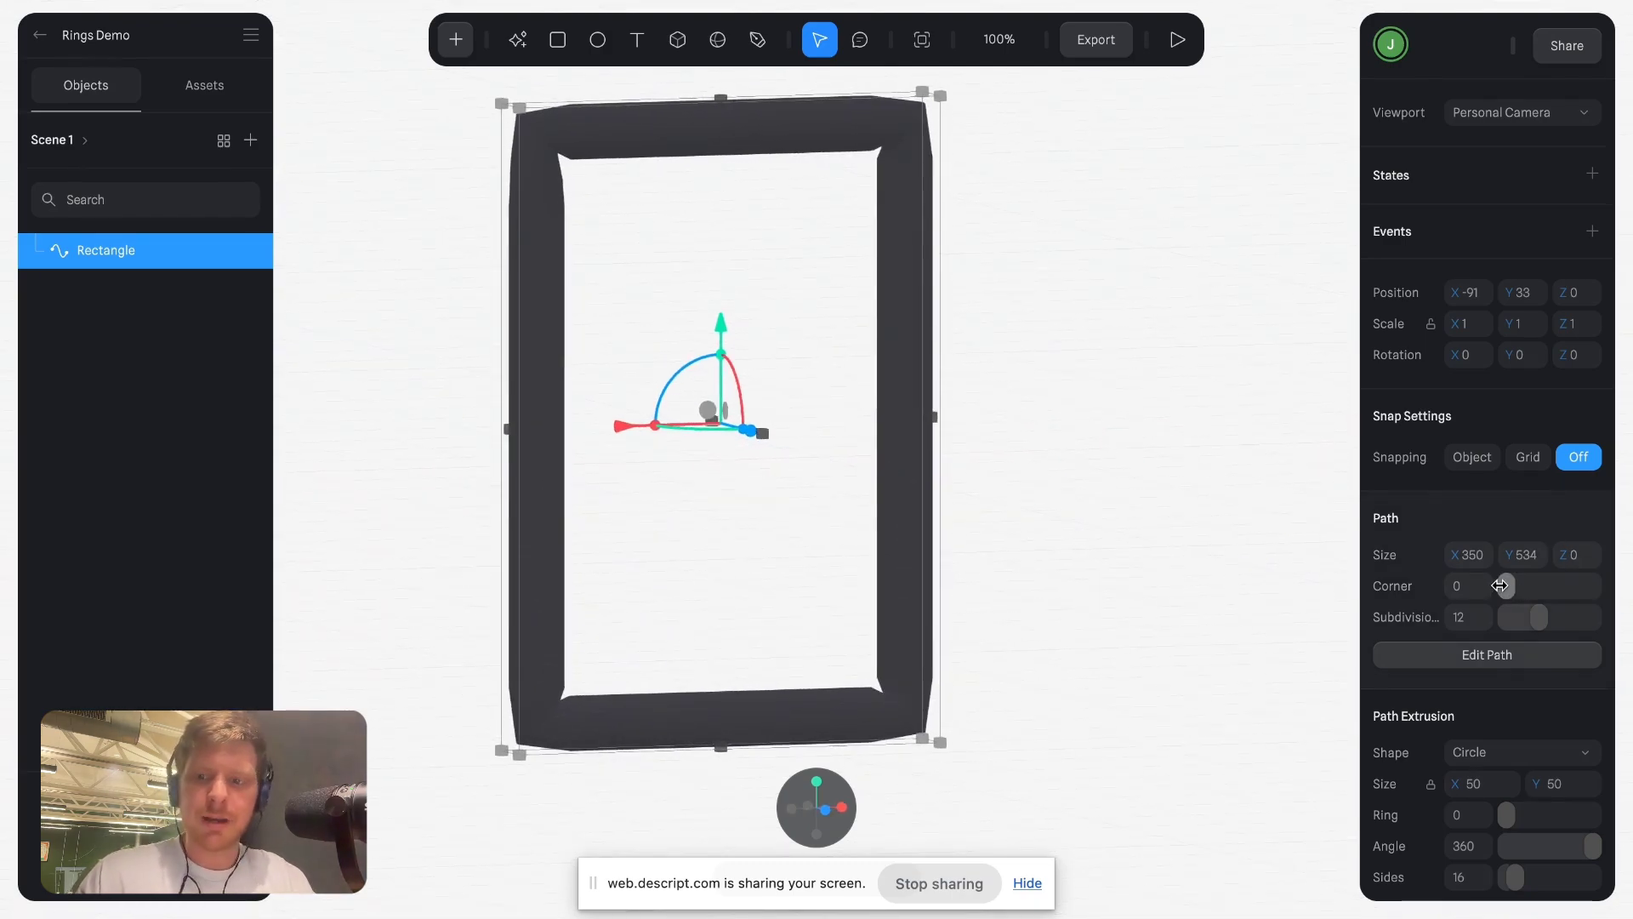
mouse_move(1508, 588)
left_mouse_down()
mouse_move(1554, 587)
mouse_move(1532, 587)
left_mouse_up()
left_click(1466, 587)
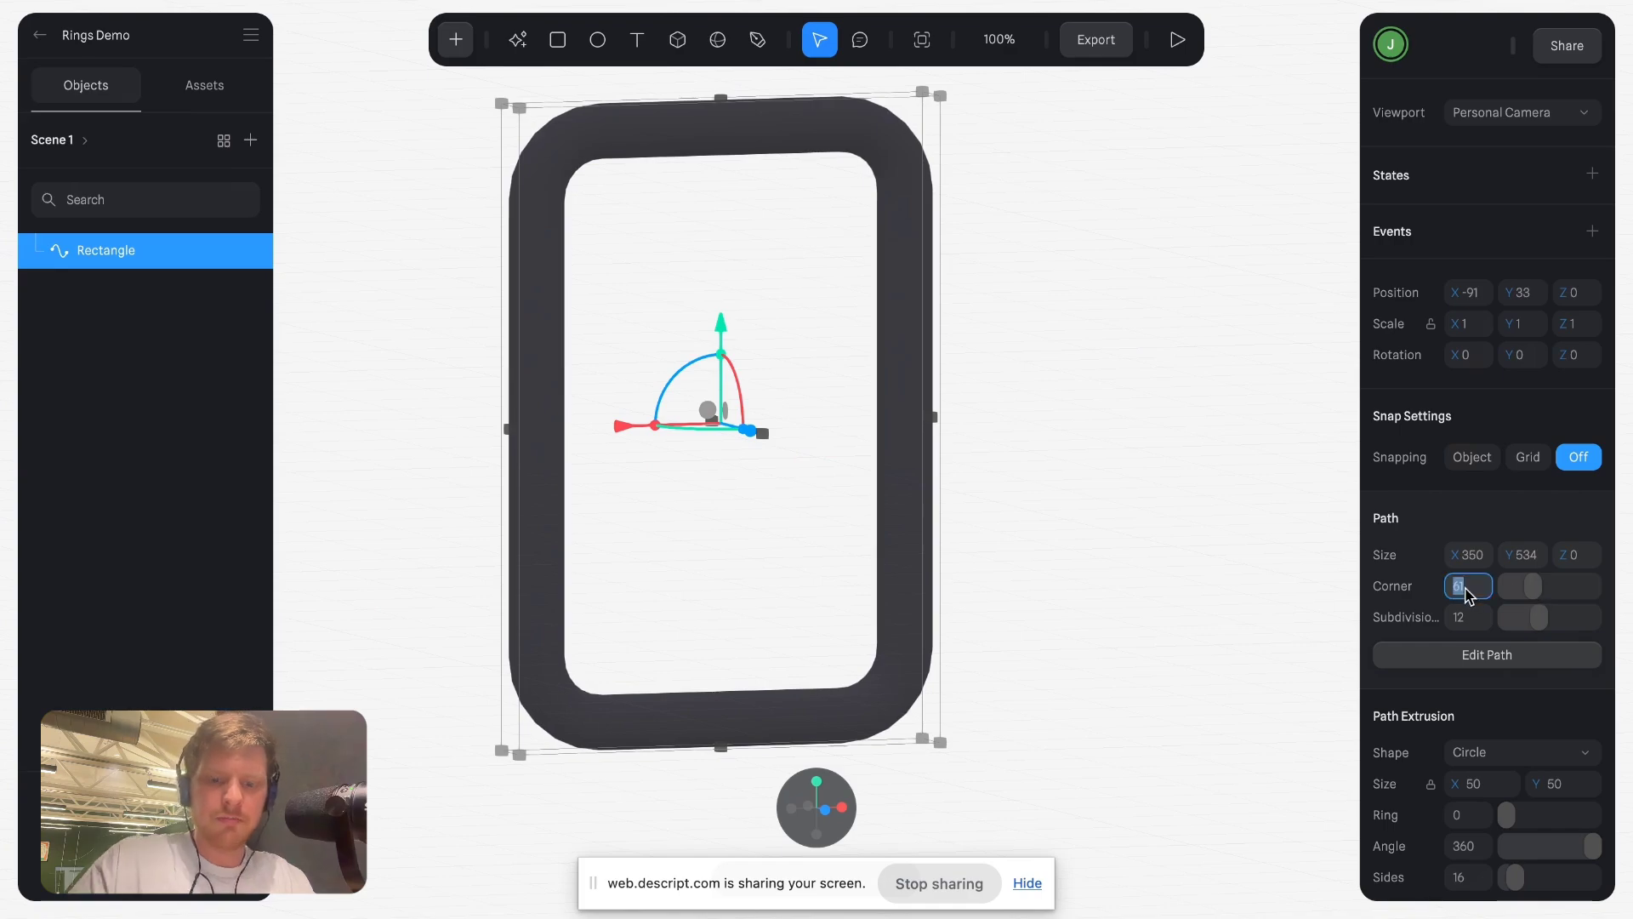
type("60")
key("Return")
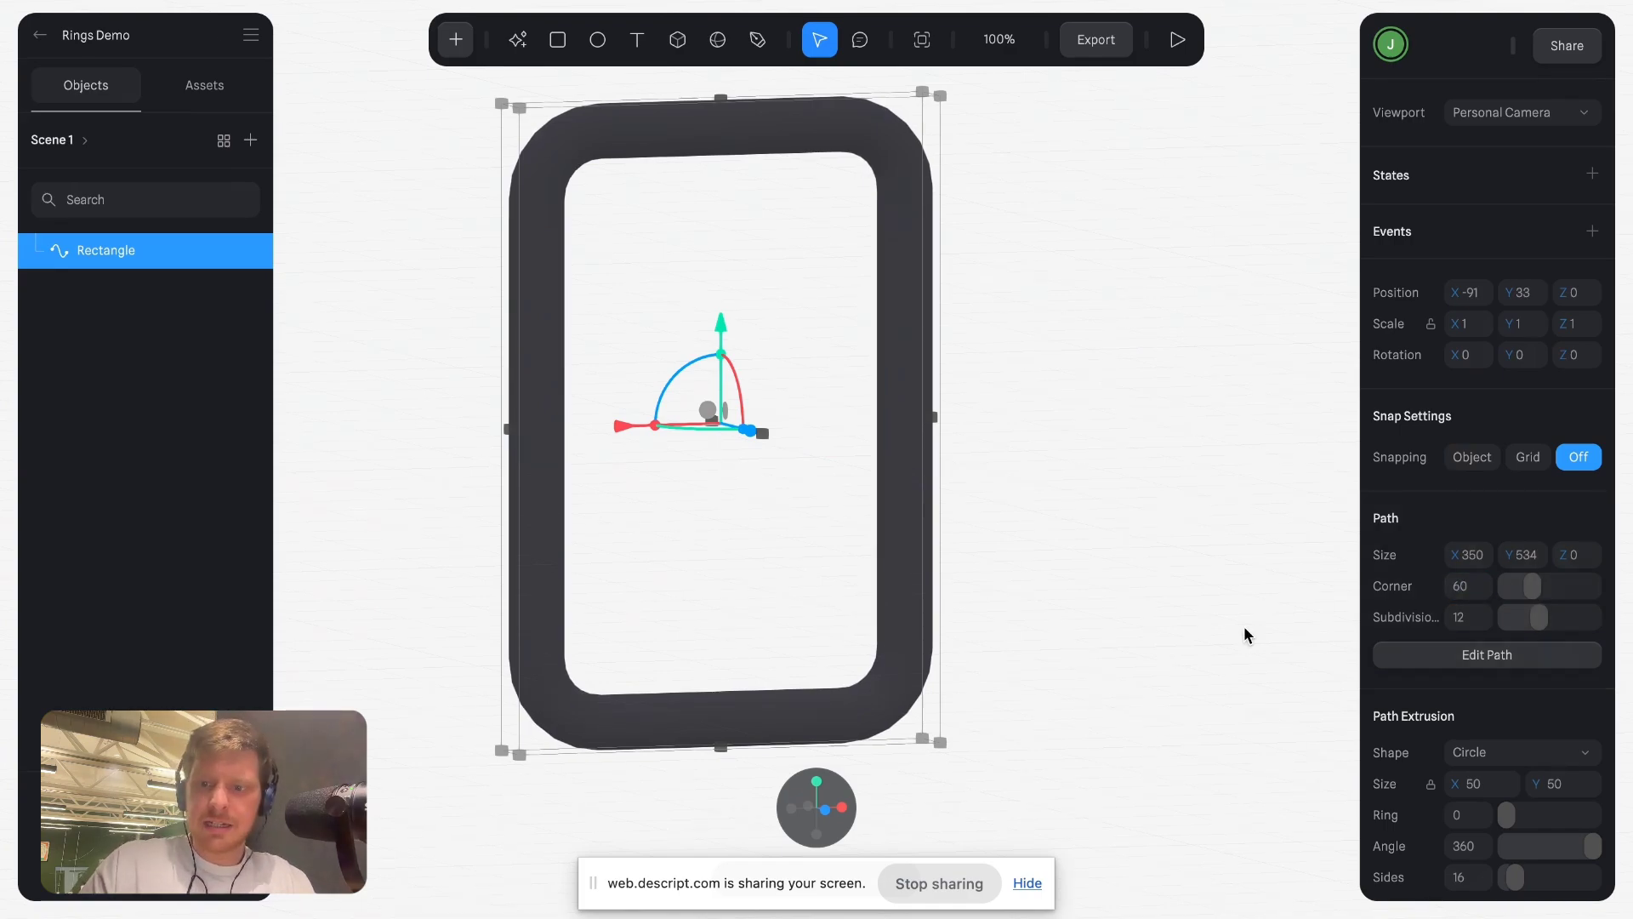
scroll(1463, 768, "down", 2)
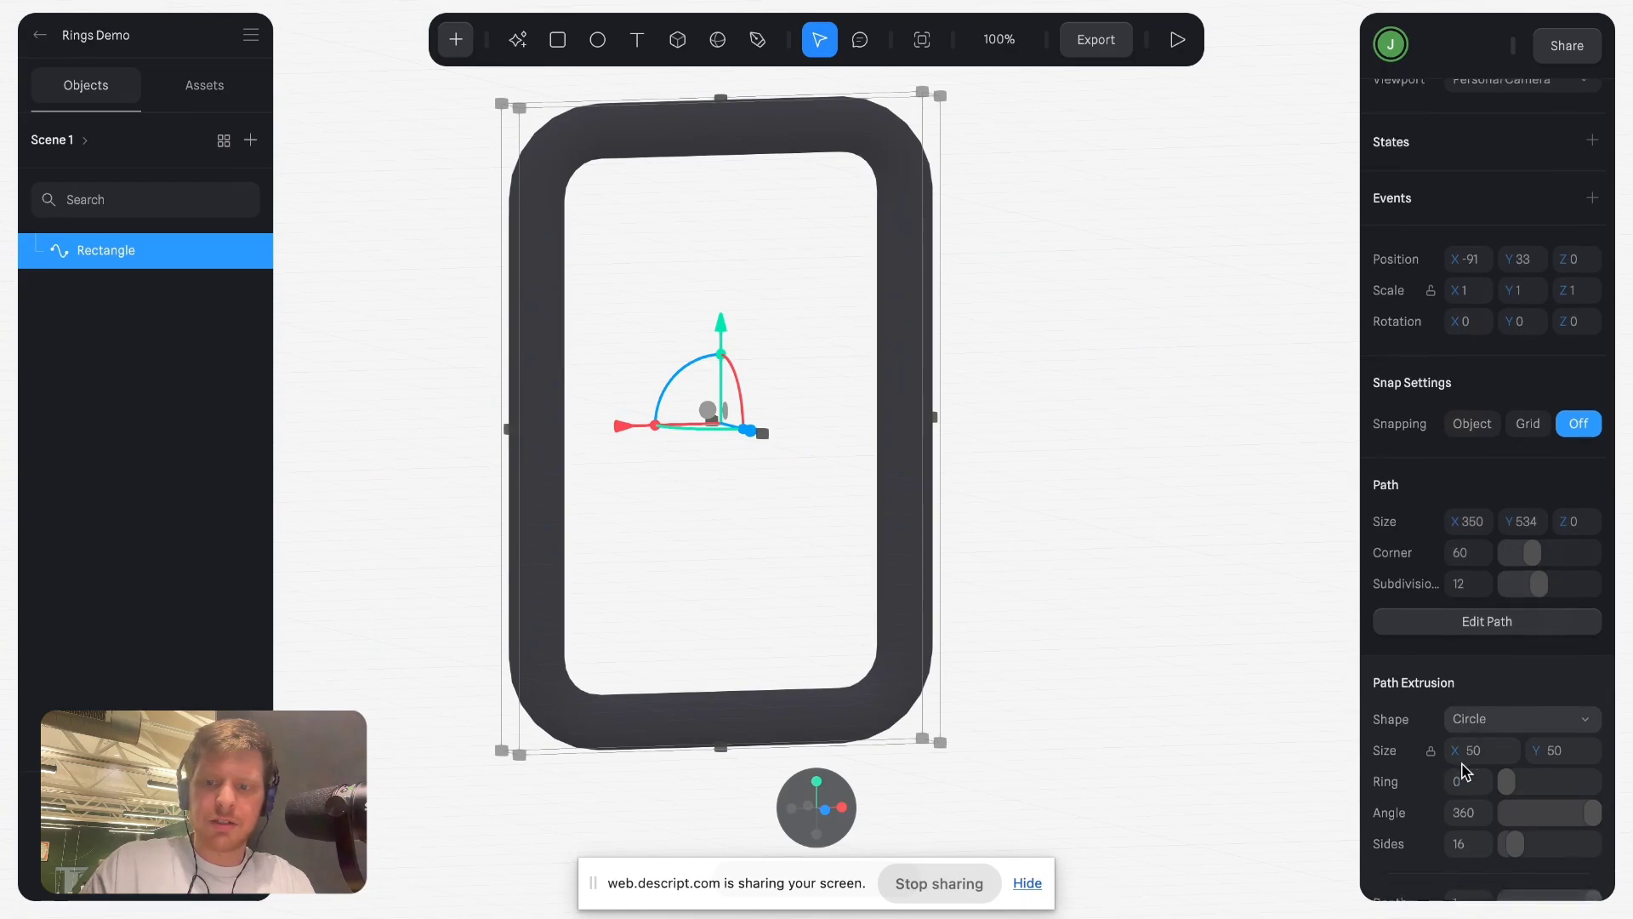
scroll(1466, 770, "down", 1)
left_click(1476, 633)
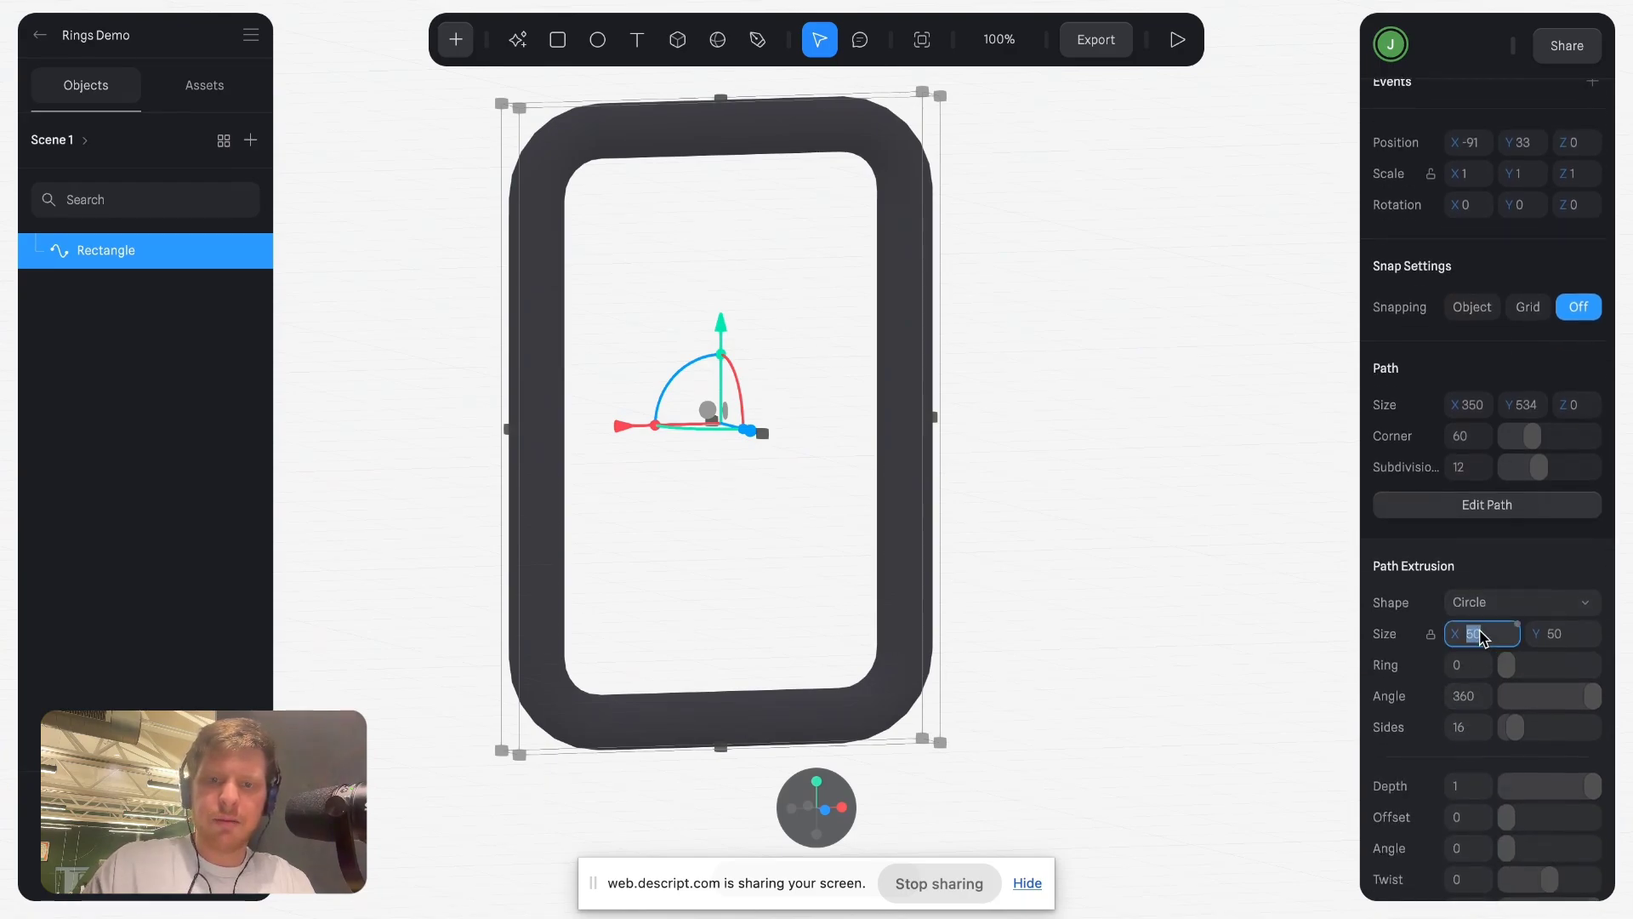
key("Up")
key("Up")
key("Up")
key("Up")
key("Up")
key("Up")
key("Up")
key("Up")
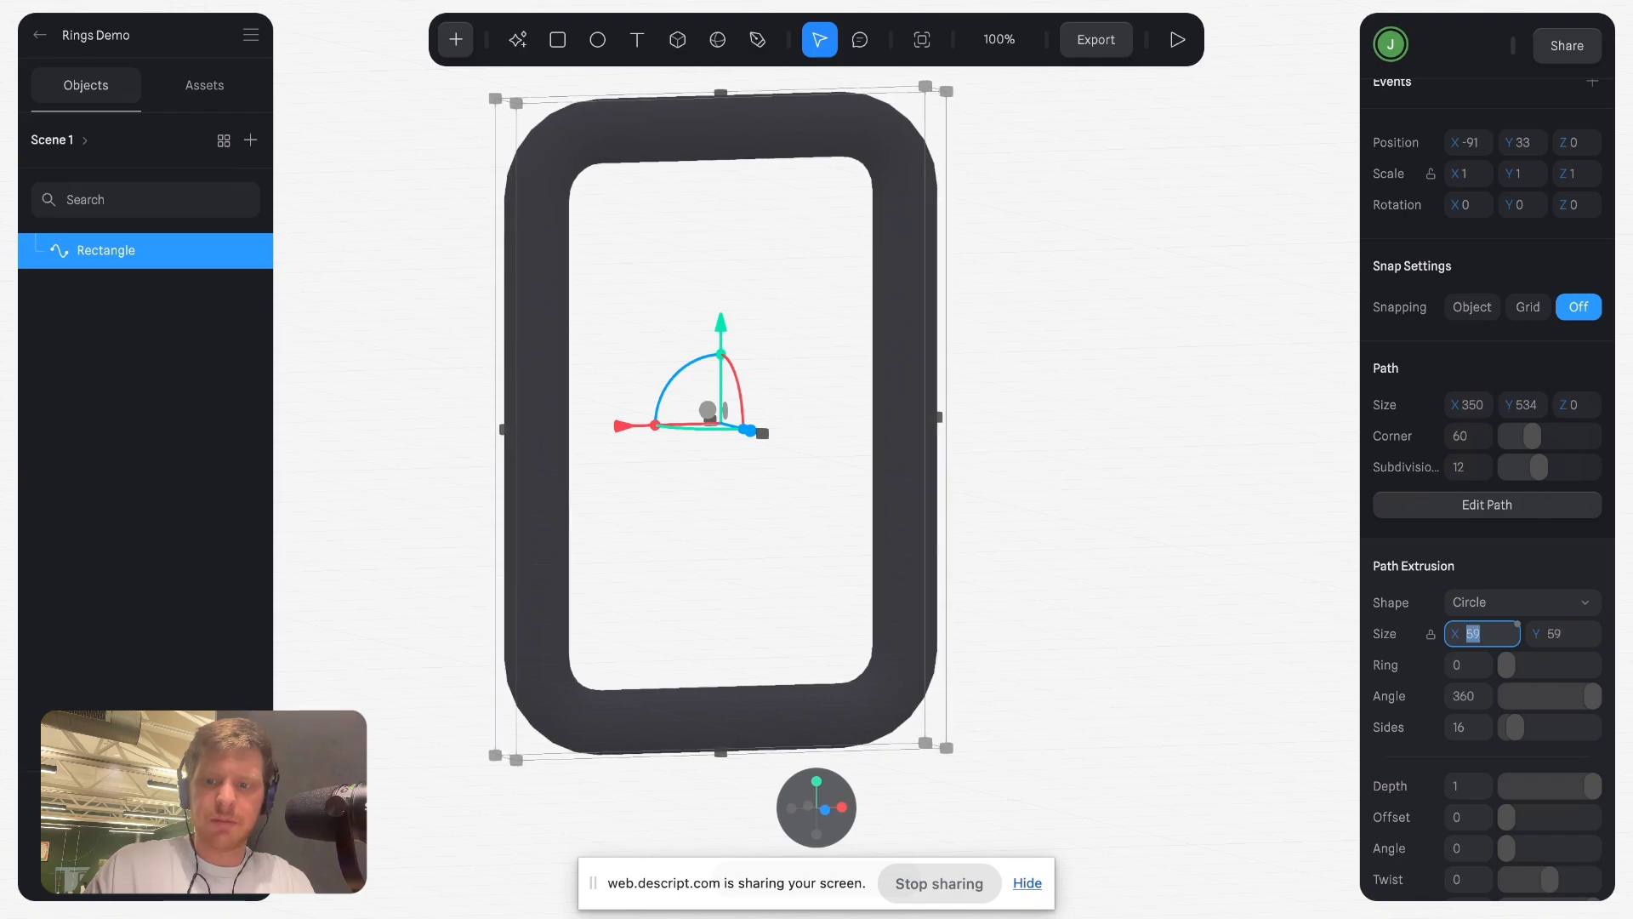
key("Up")
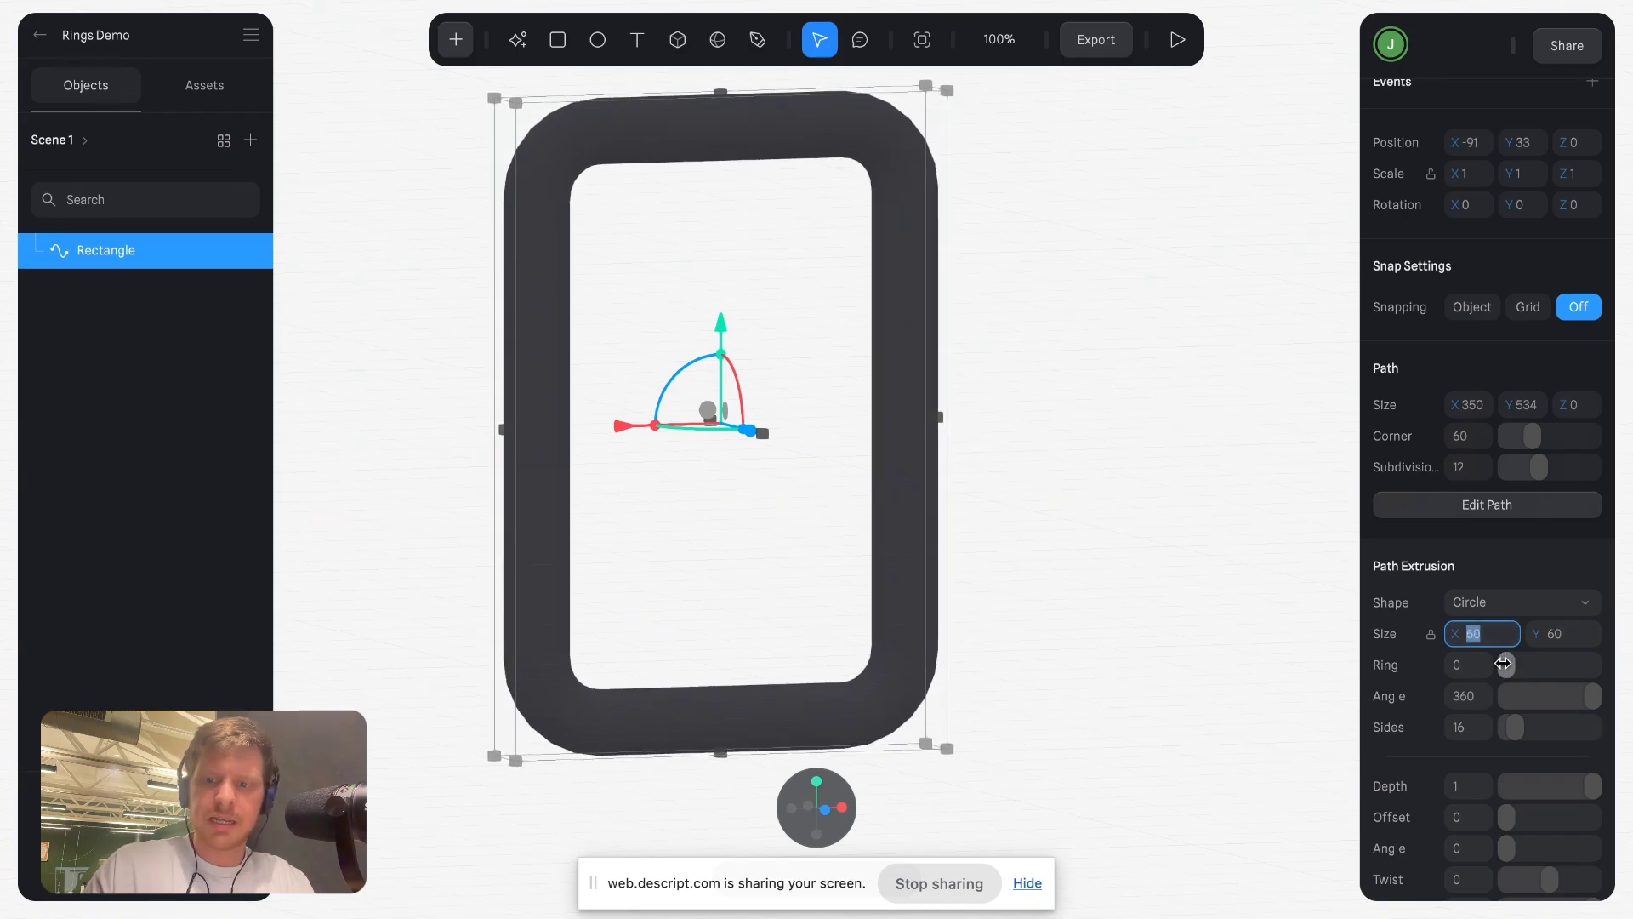
scroll(1500, 765, "down", 5)
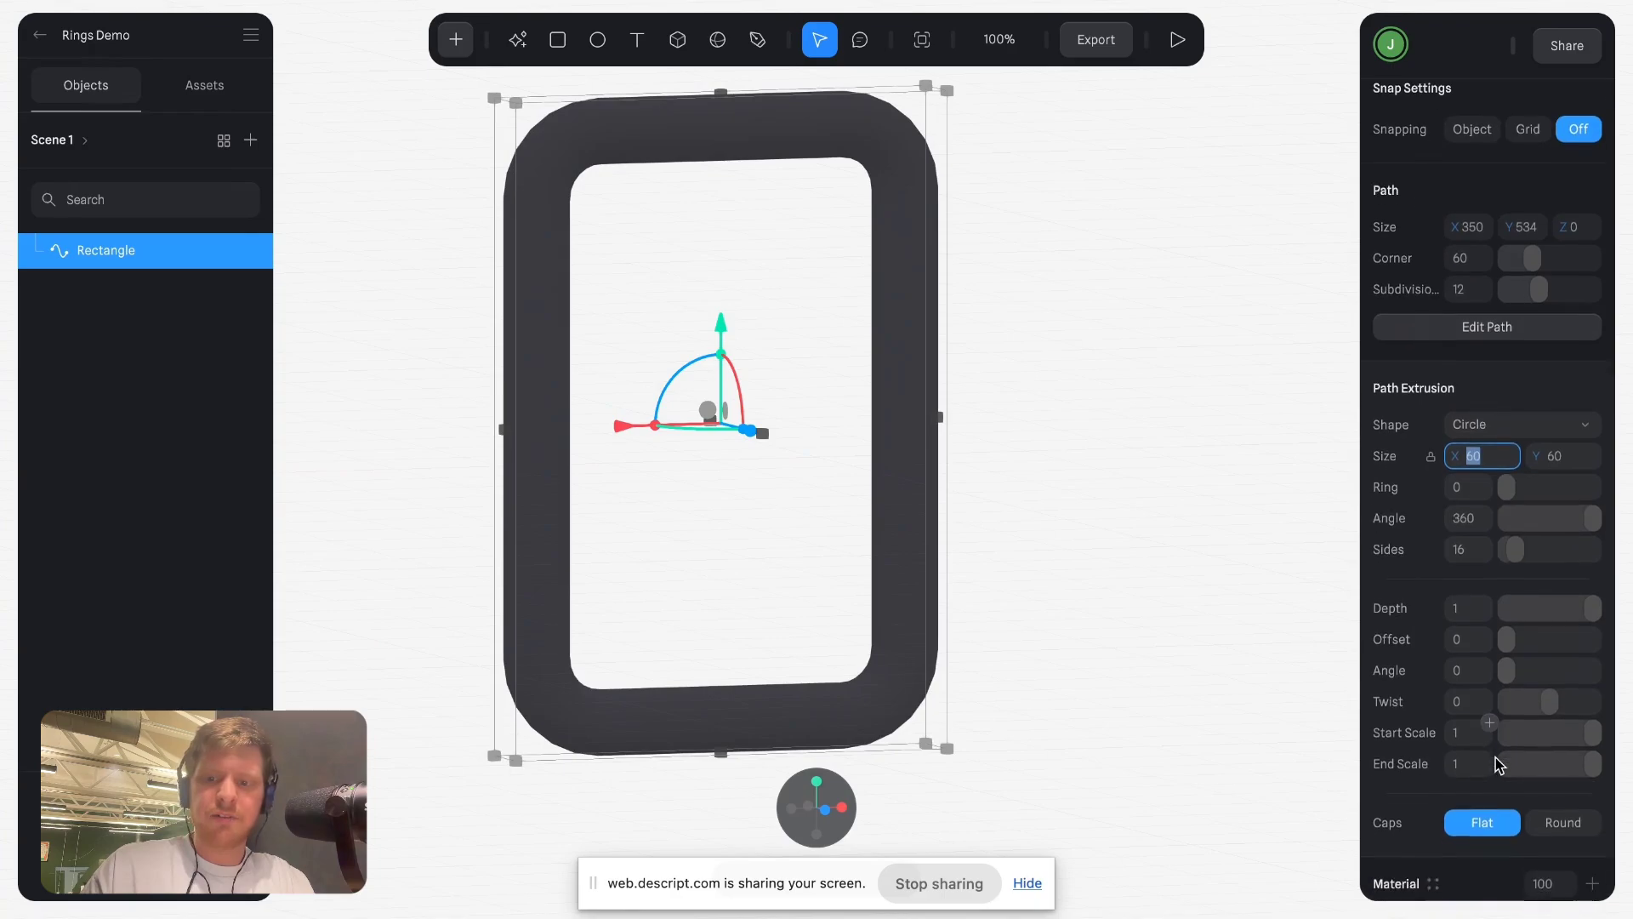
scroll(1499, 766, "down", 2)
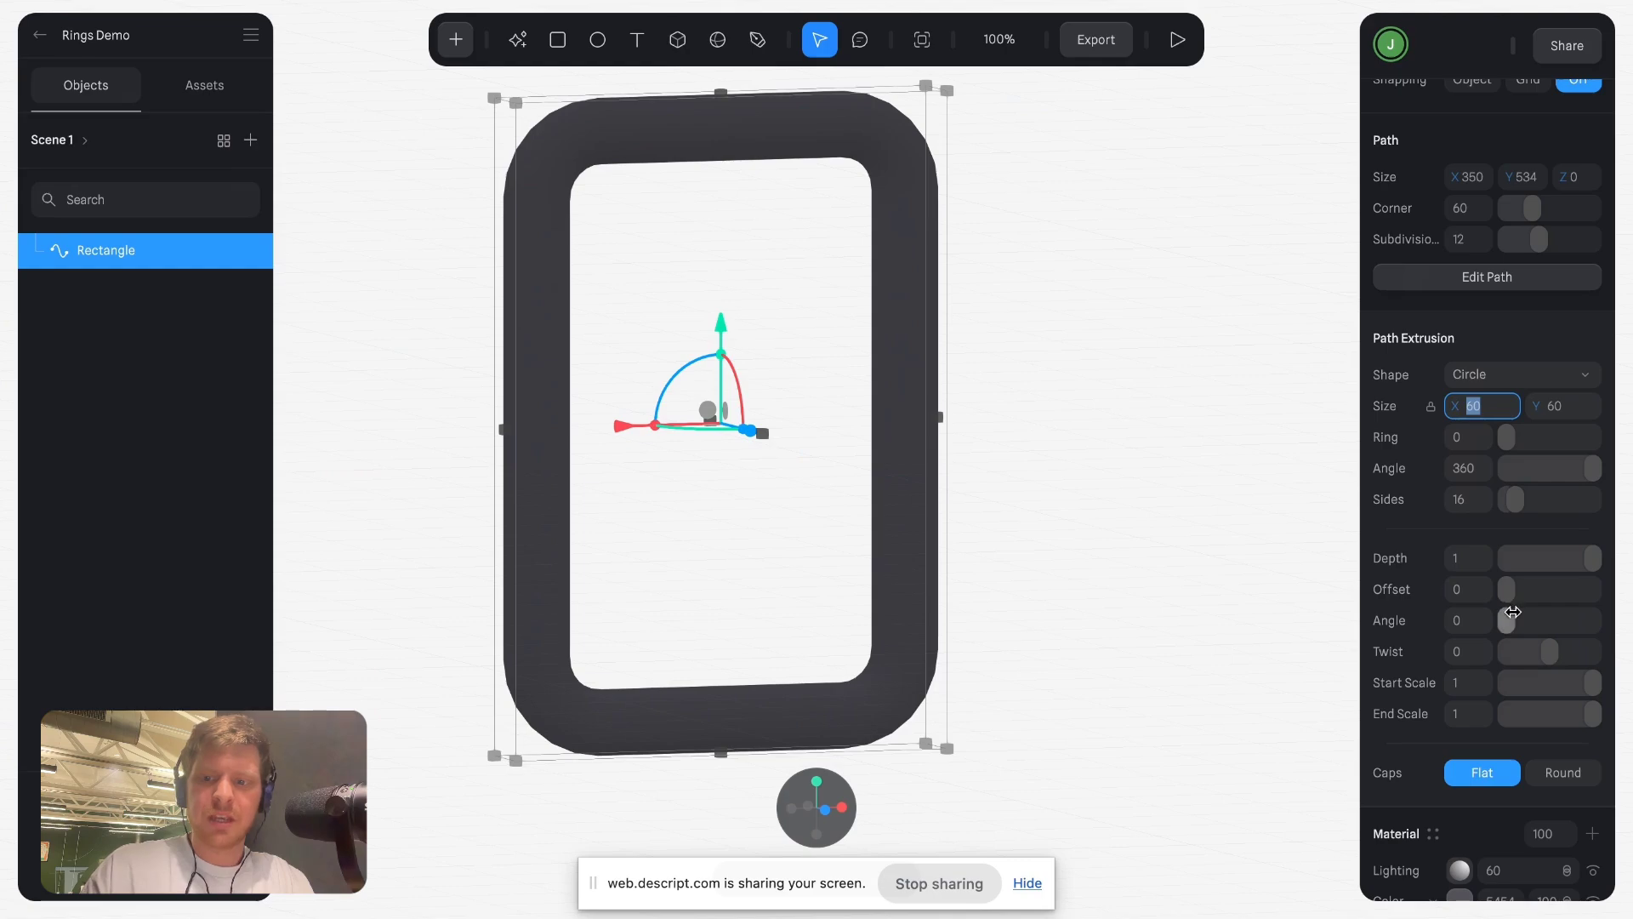
left_click(1550, 651)
left_click_drag(1578, 650, 1565, 651)
left_click(1465, 653)
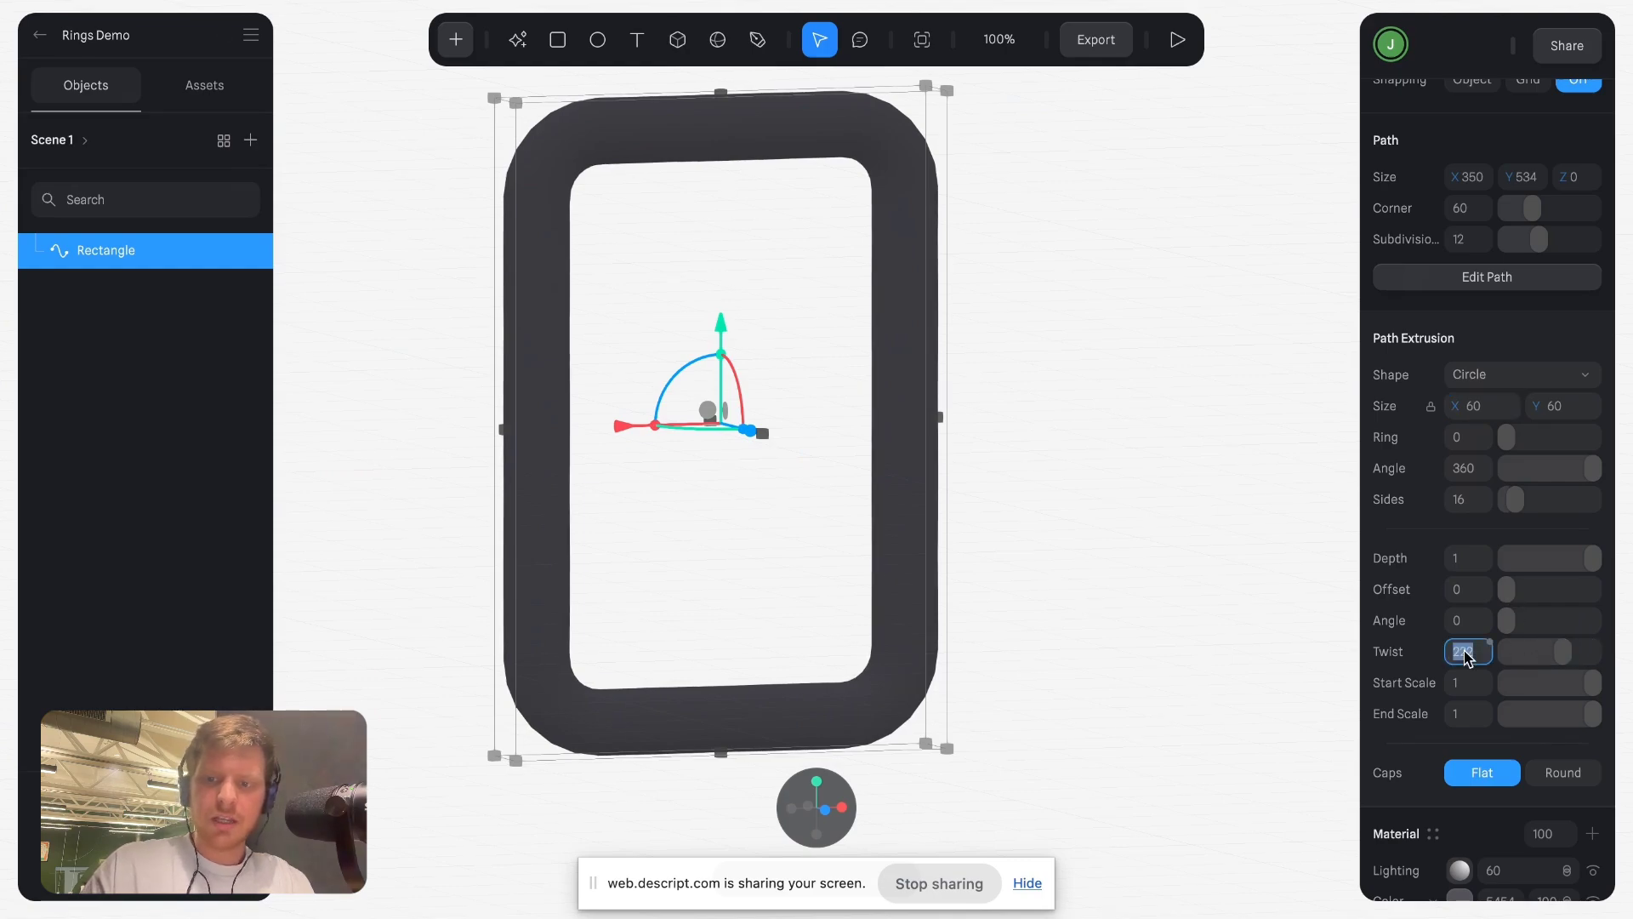
type("0")
key("Return")
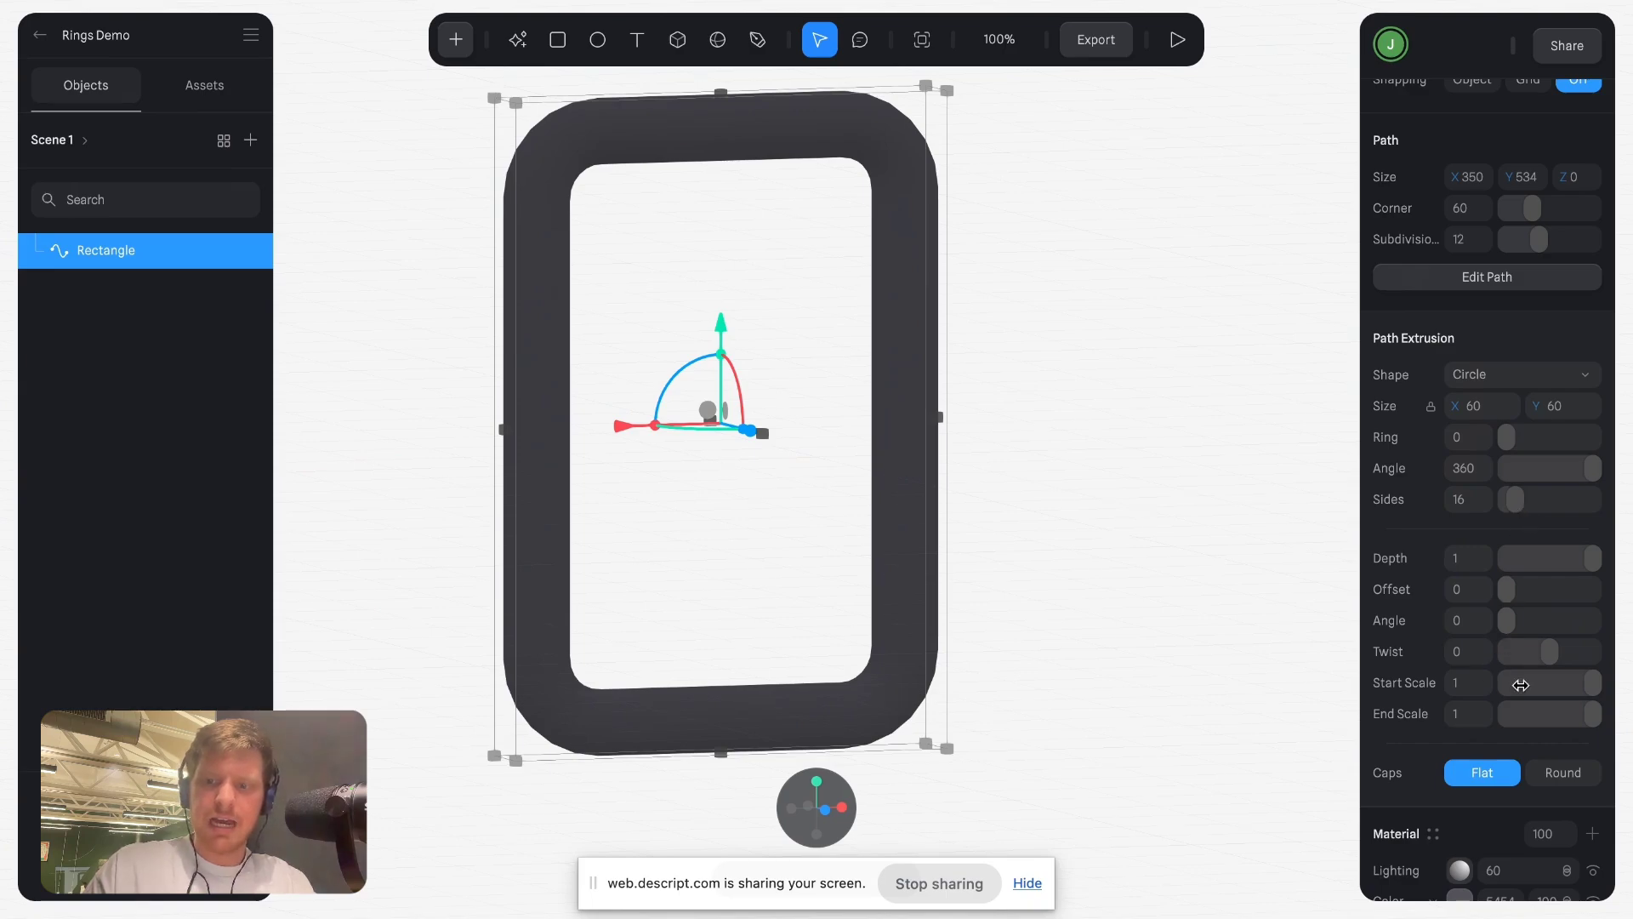
mouse_move(1578, 681)
left_mouse_down()
mouse_move(1545, 678)
mouse_move(1587, 687)
left_mouse_up()
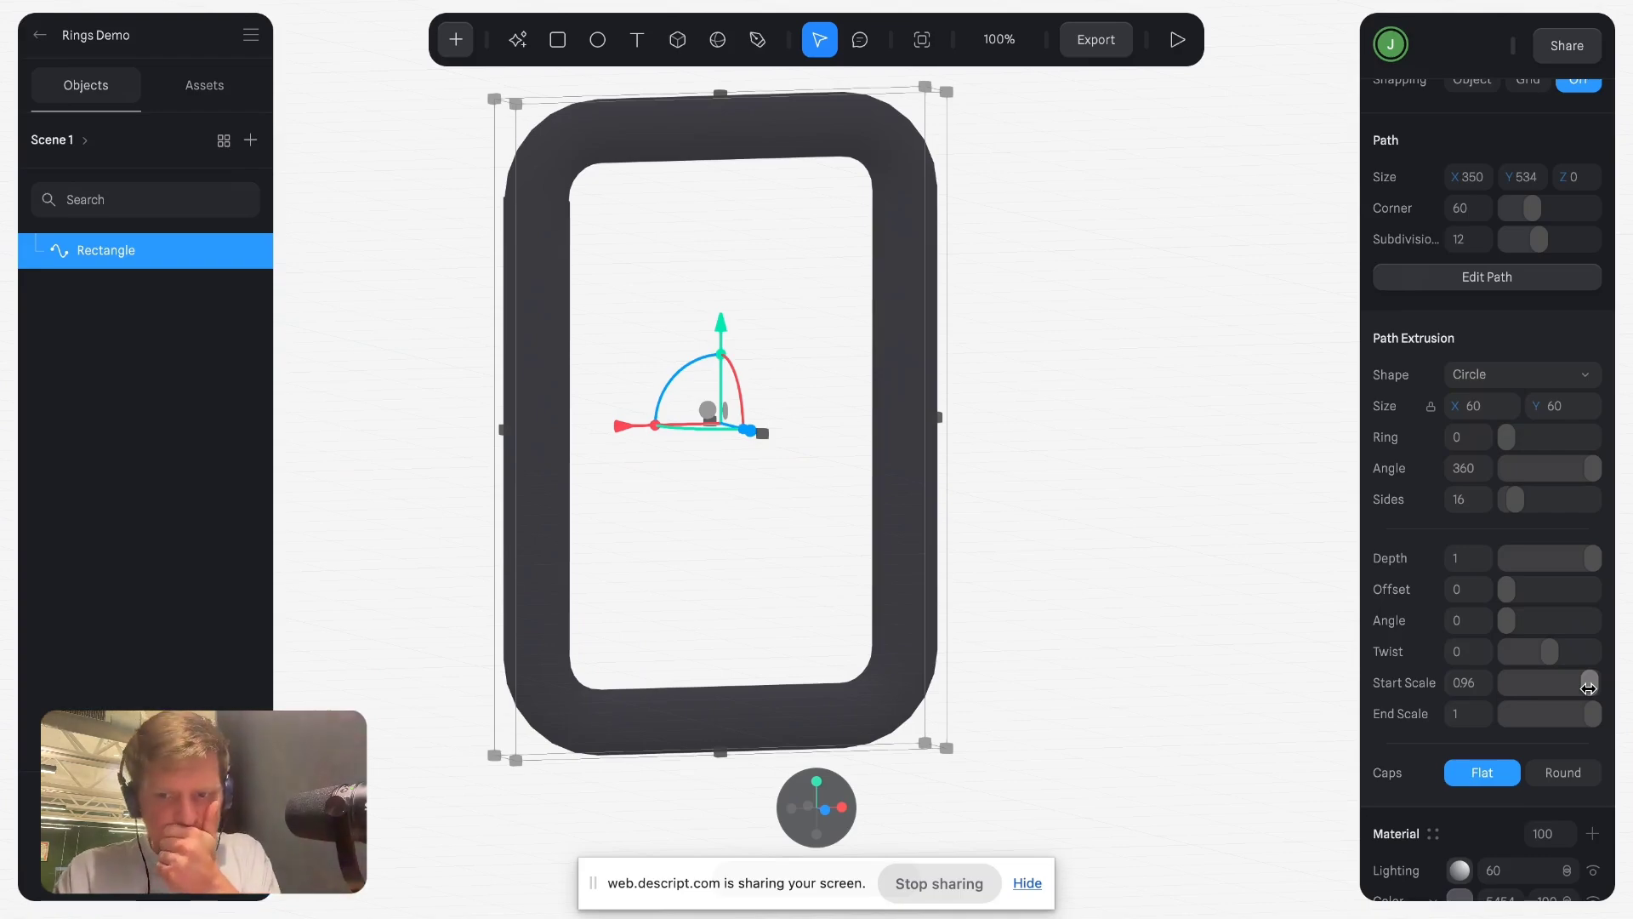
left_click(1462, 682)
type("1")
key("Return")
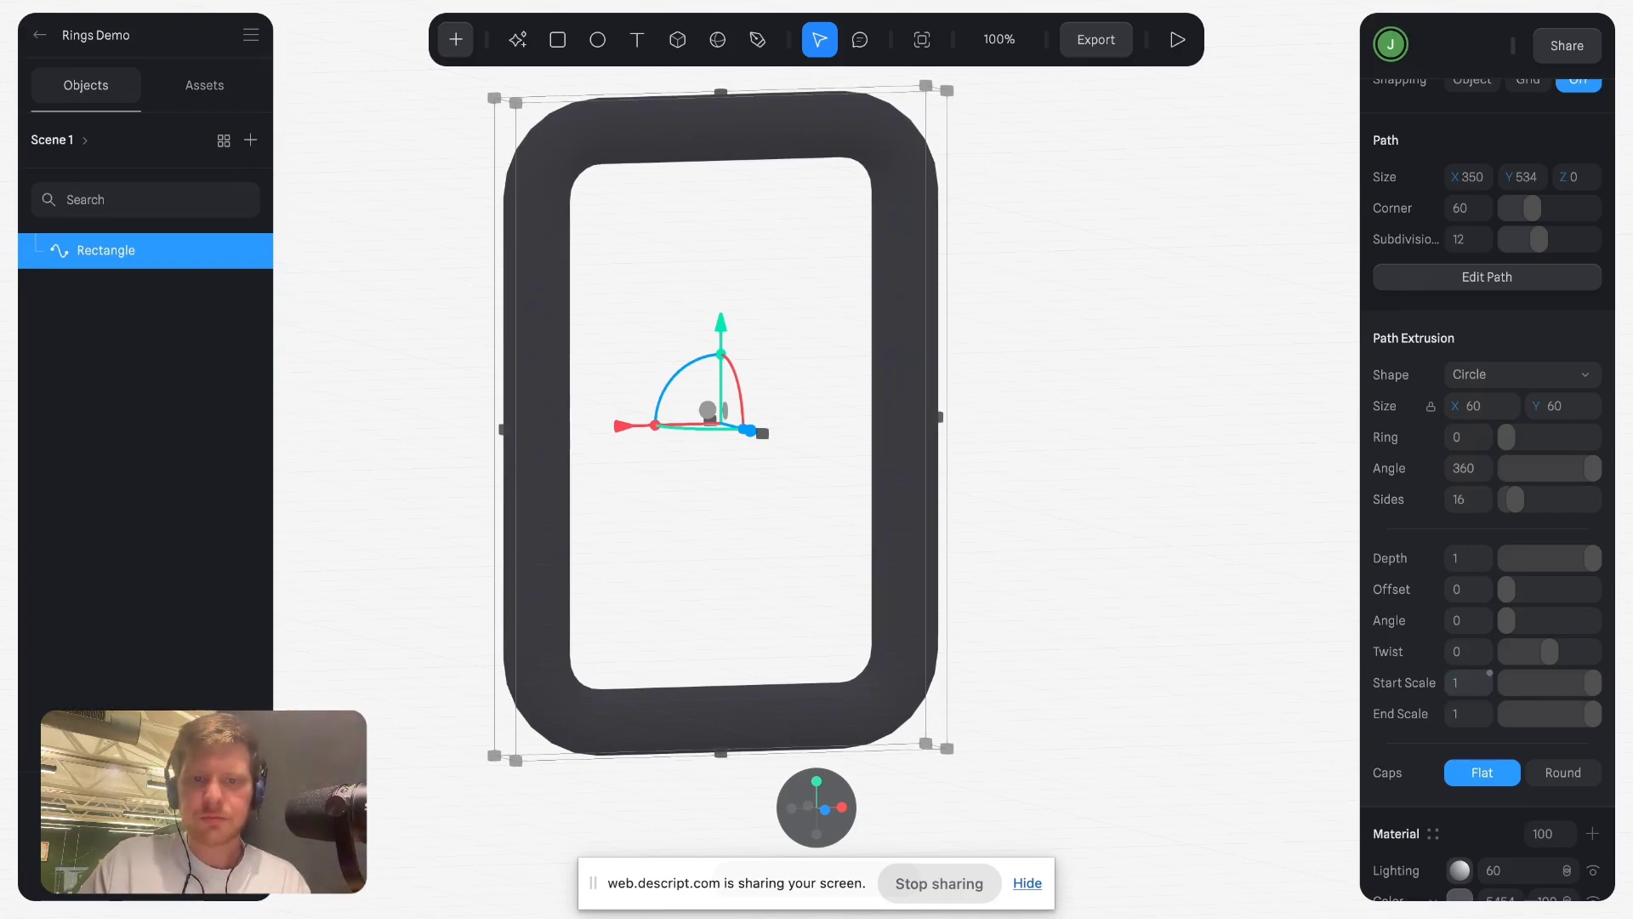
Snap to a straight front view of the rounded tube loop and reselect it.
left_click(1157, 566)
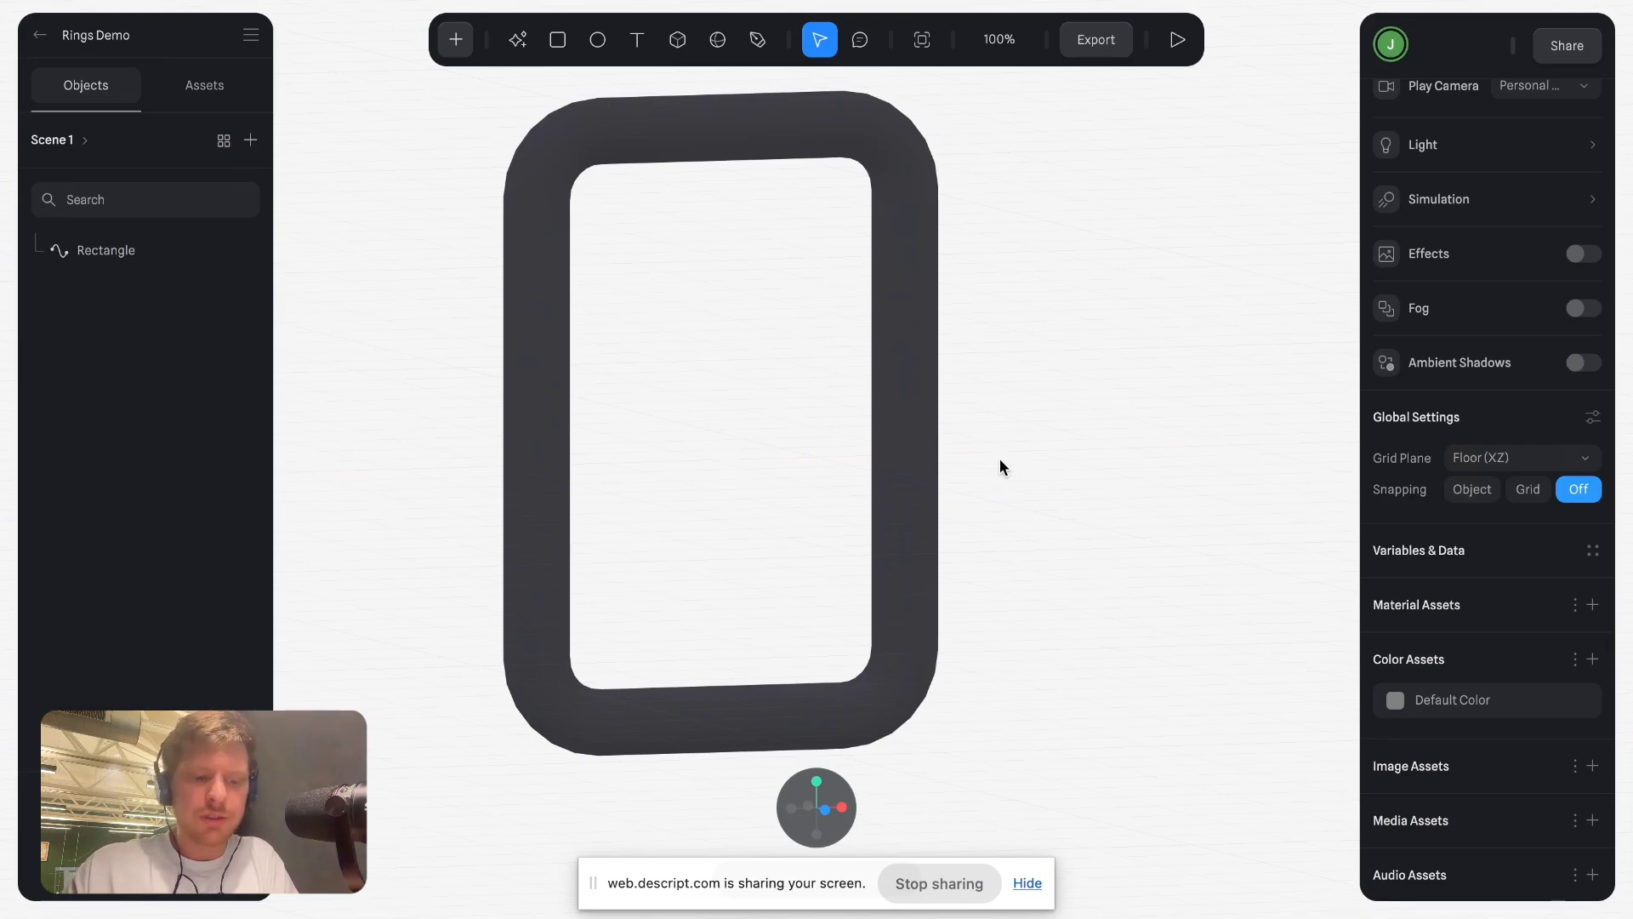
mouse_move(997, 440)
right_mouse_down()
mouse_move(1074, 454)
mouse_move(1024, 474)
mouse_move(948, 547)
mouse_move(947, 586)
mouse_move(1021, 462)
mouse_move(1126, 426)
mouse_move(1023, 423)
mouse_move(1013, 438)
mouse_move(1029, 441)
mouse_move(1009, 444)
right_mouse_up()
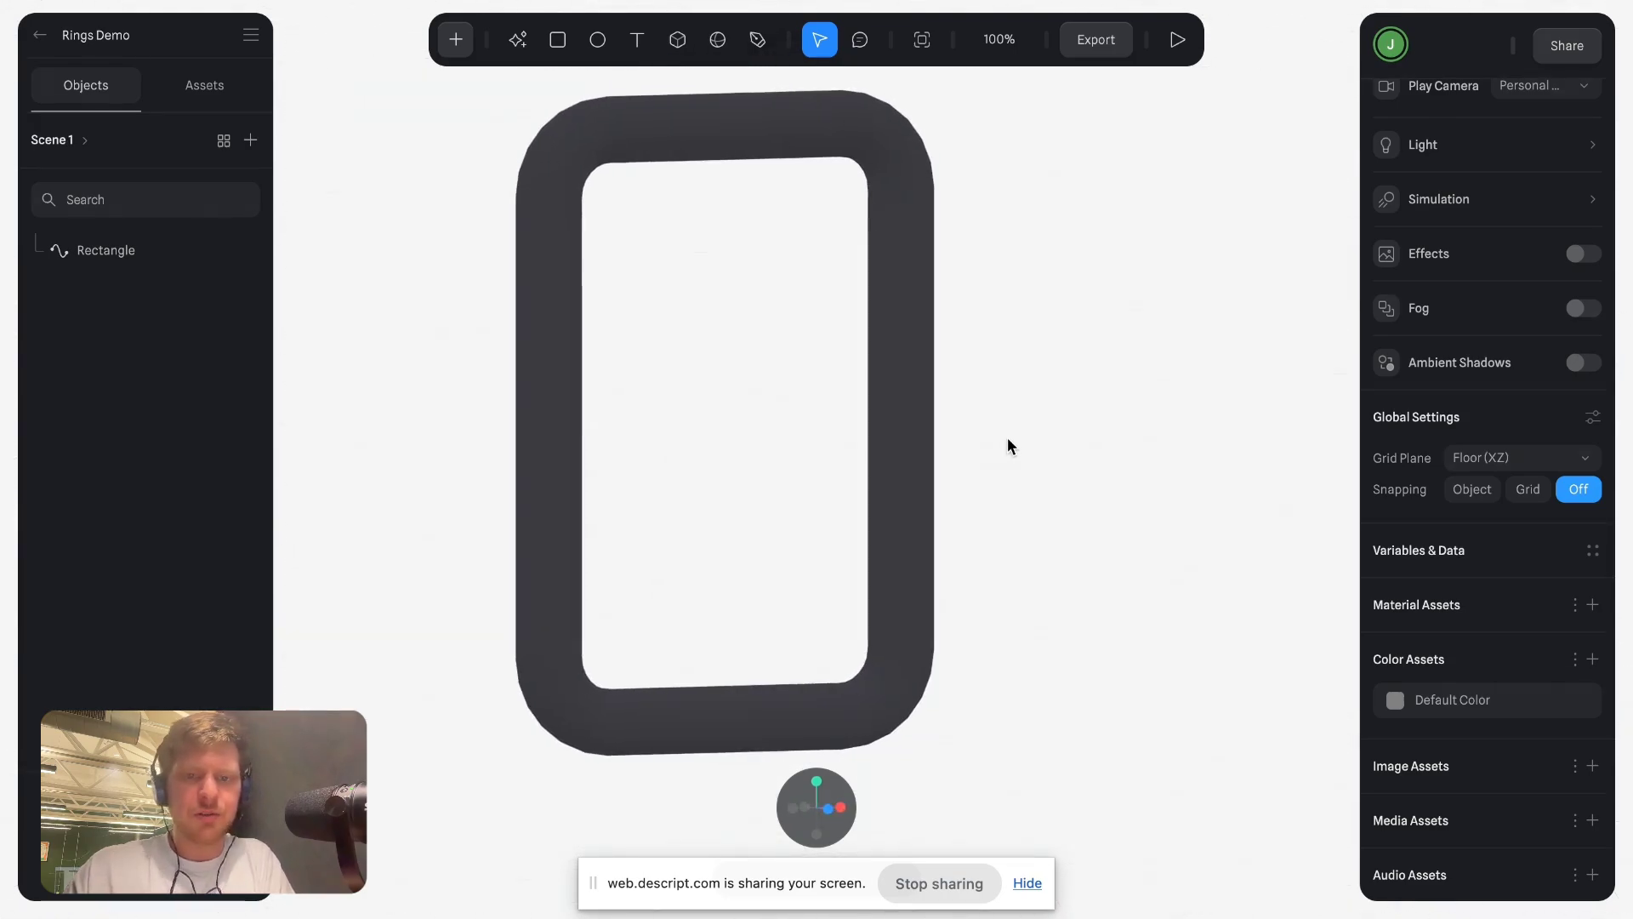
left_click(826, 805)
left_click(992, 507)
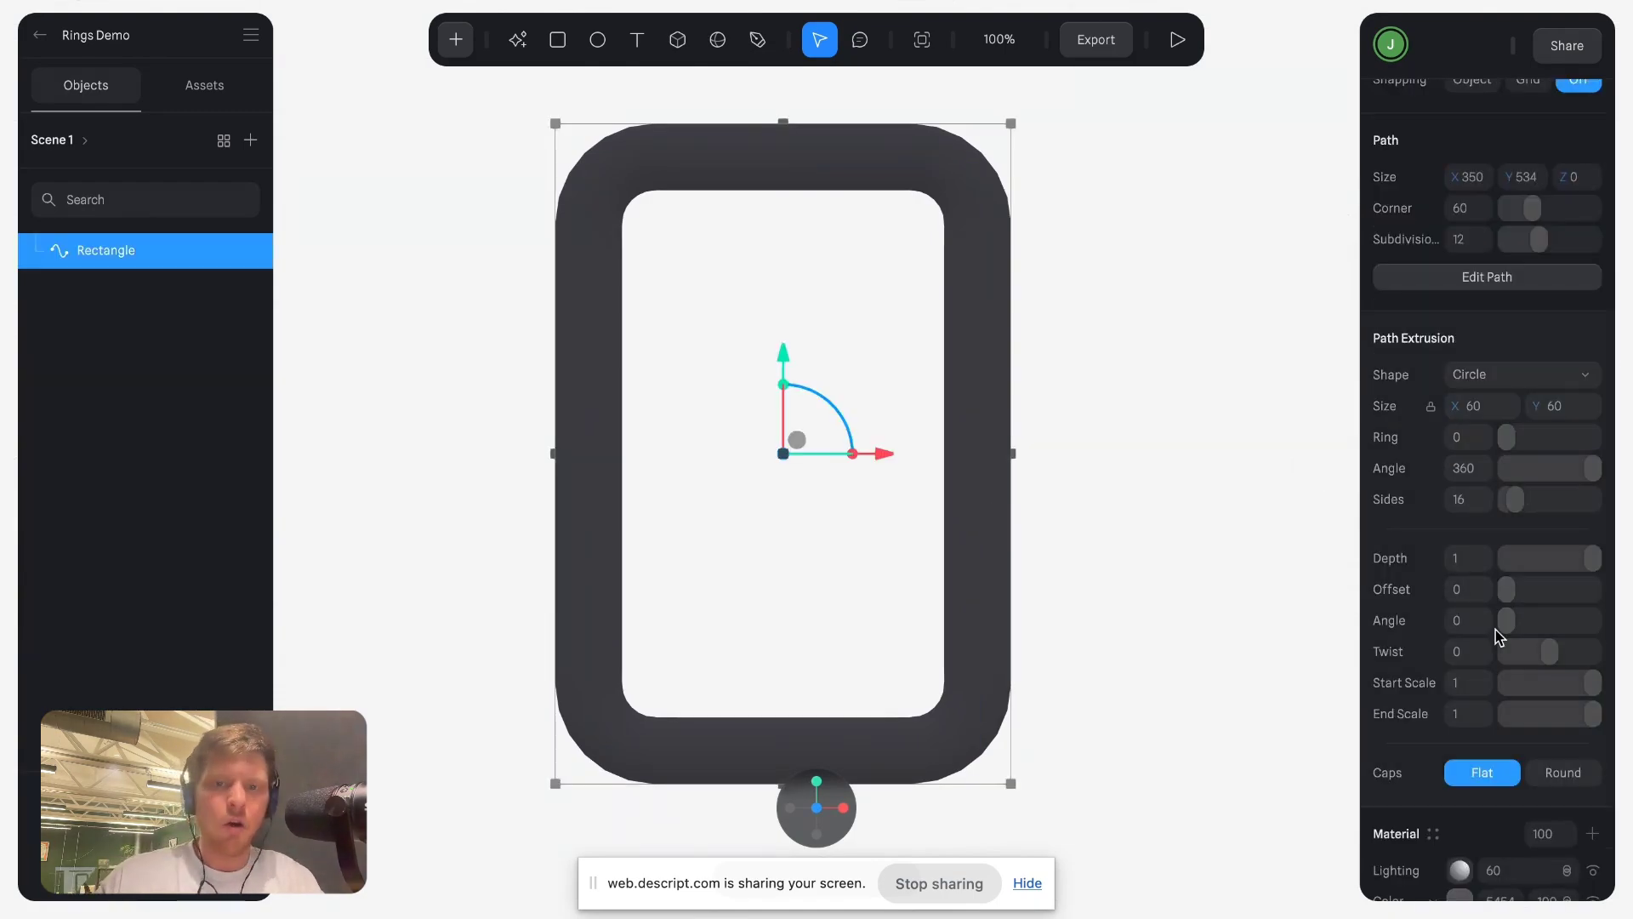
Change the ring's material colour to a deep navy blue.
left_click(1070, 393)
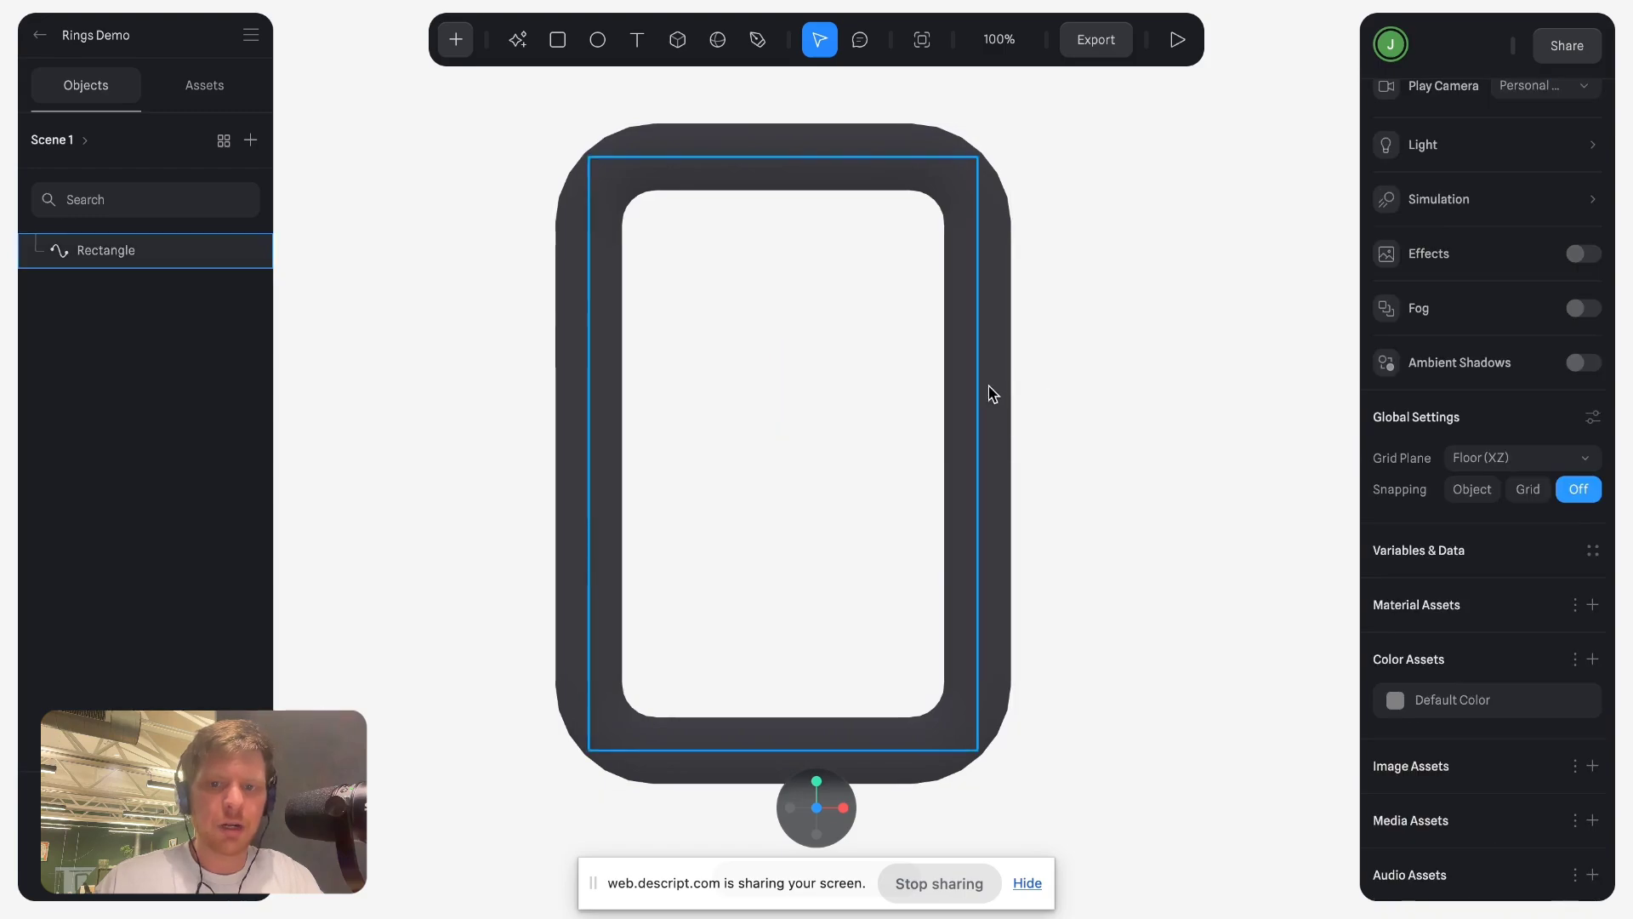
left_click(991, 394)
scroll(1508, 729, "down", 3)
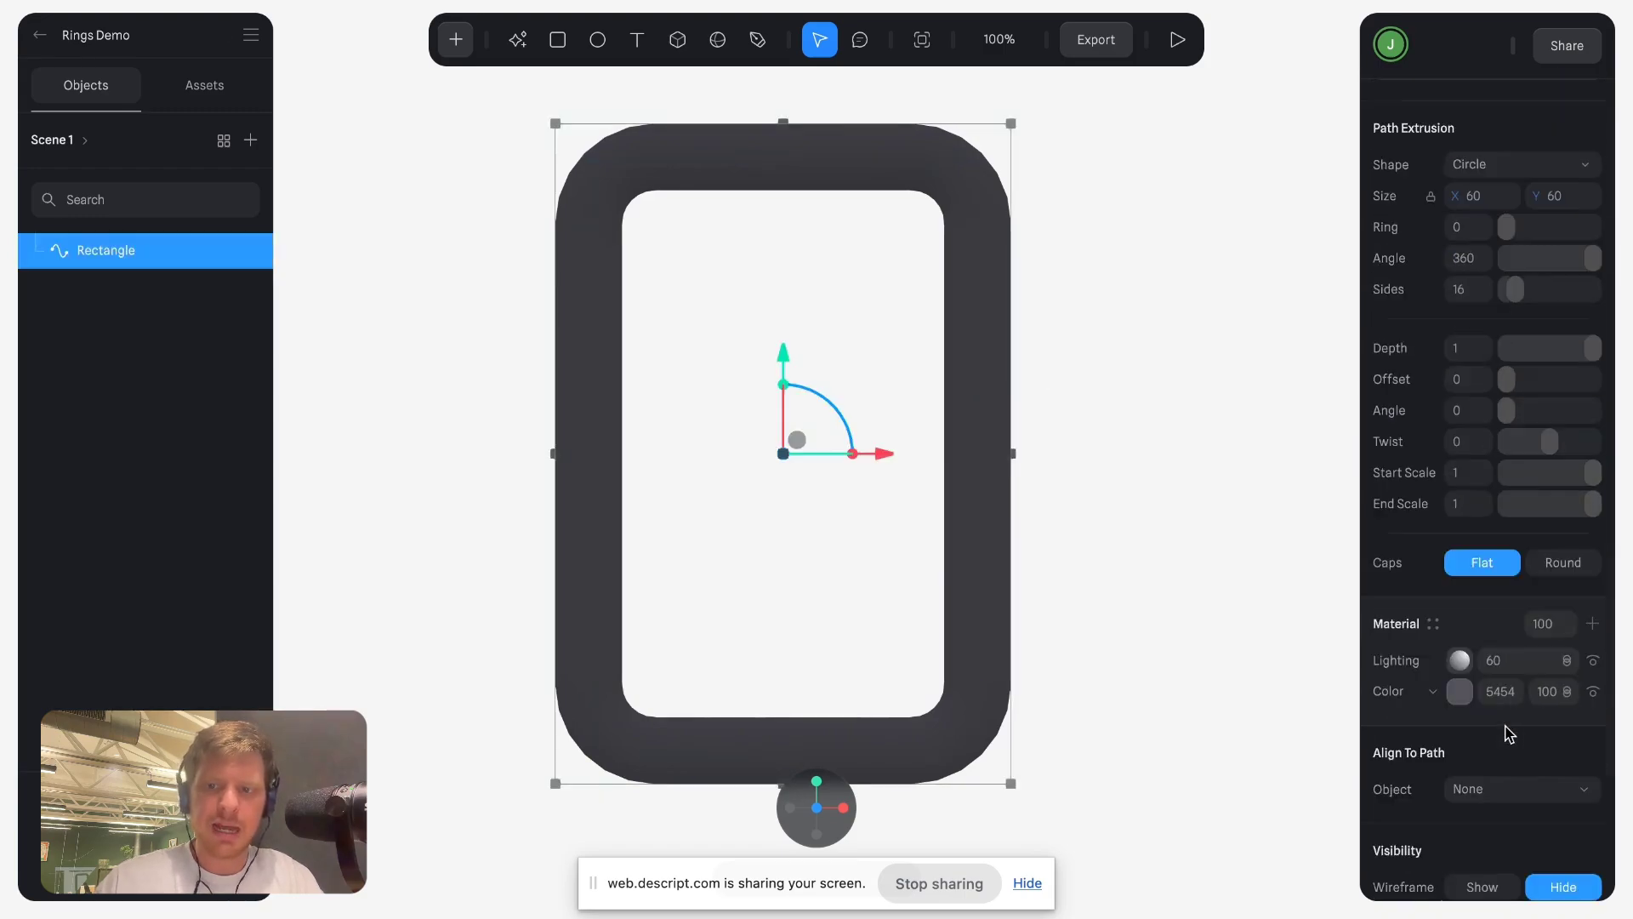
scroll(1507, 731, "down", 3)
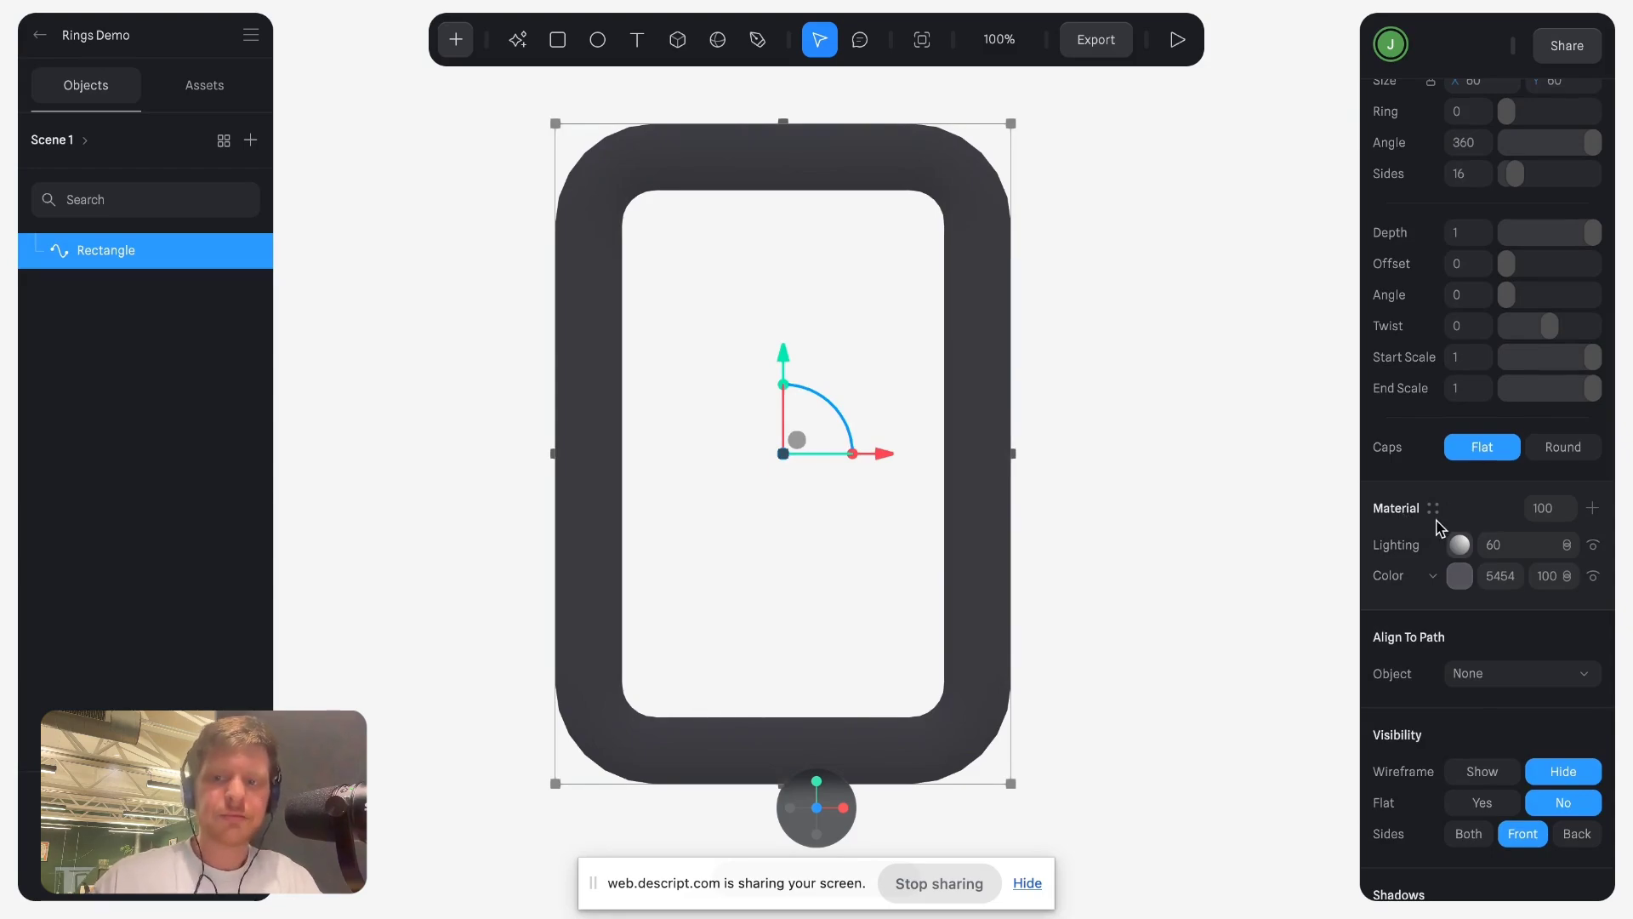
left_click(1460, 576)
left_click(1479, 666)
left_click_drag(1479, 666, 1513, 689)
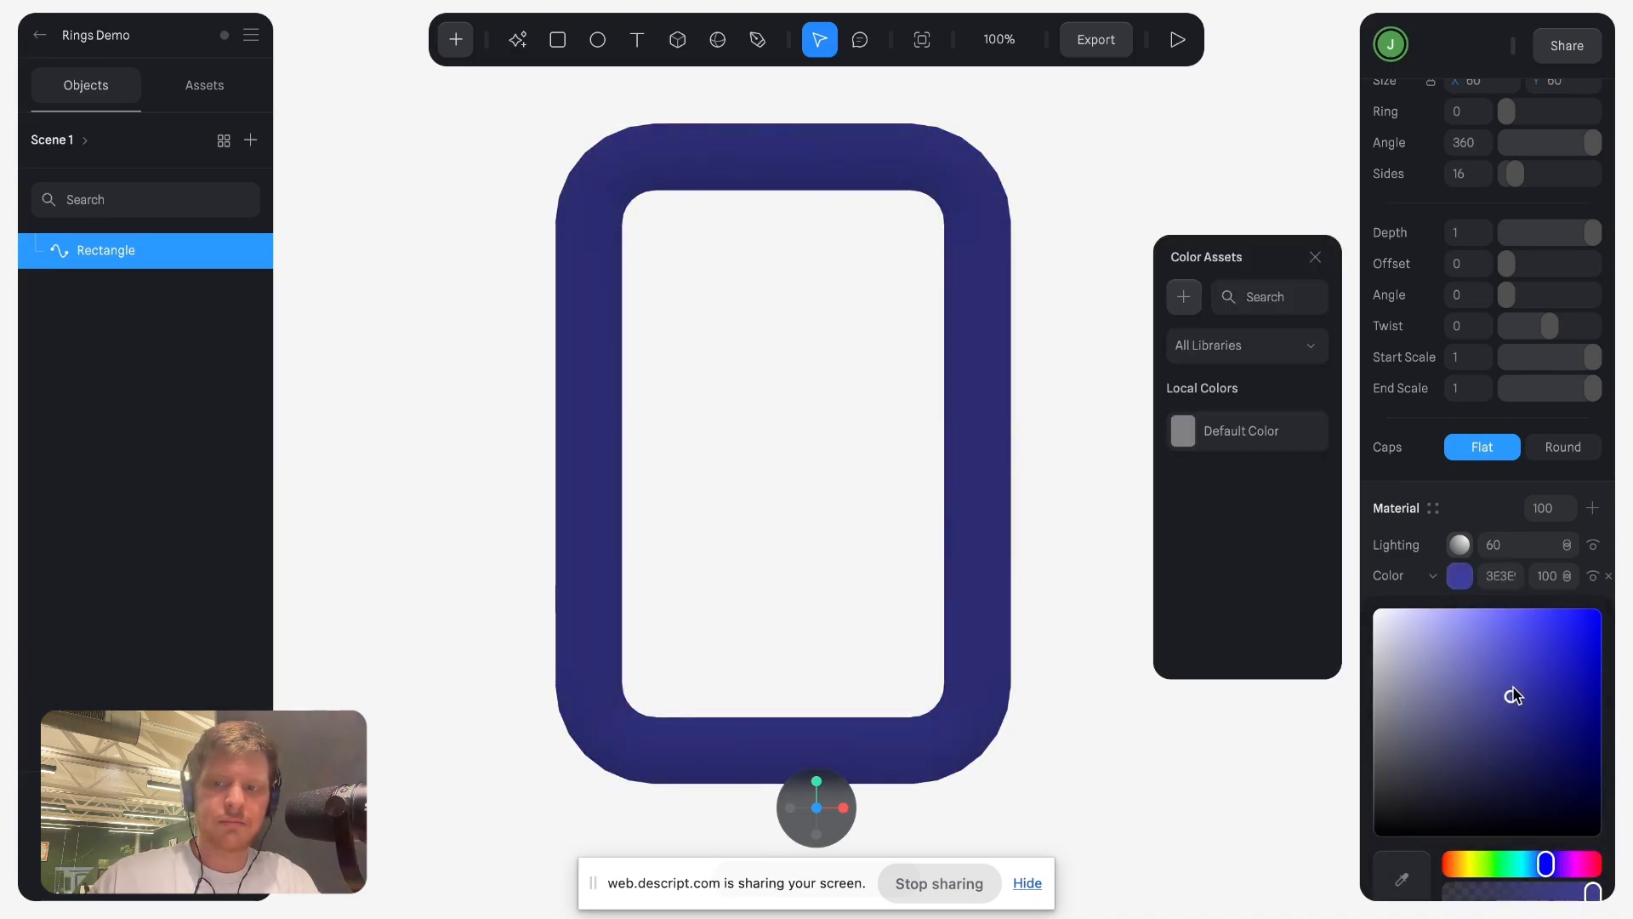
left_click(1461, 578)
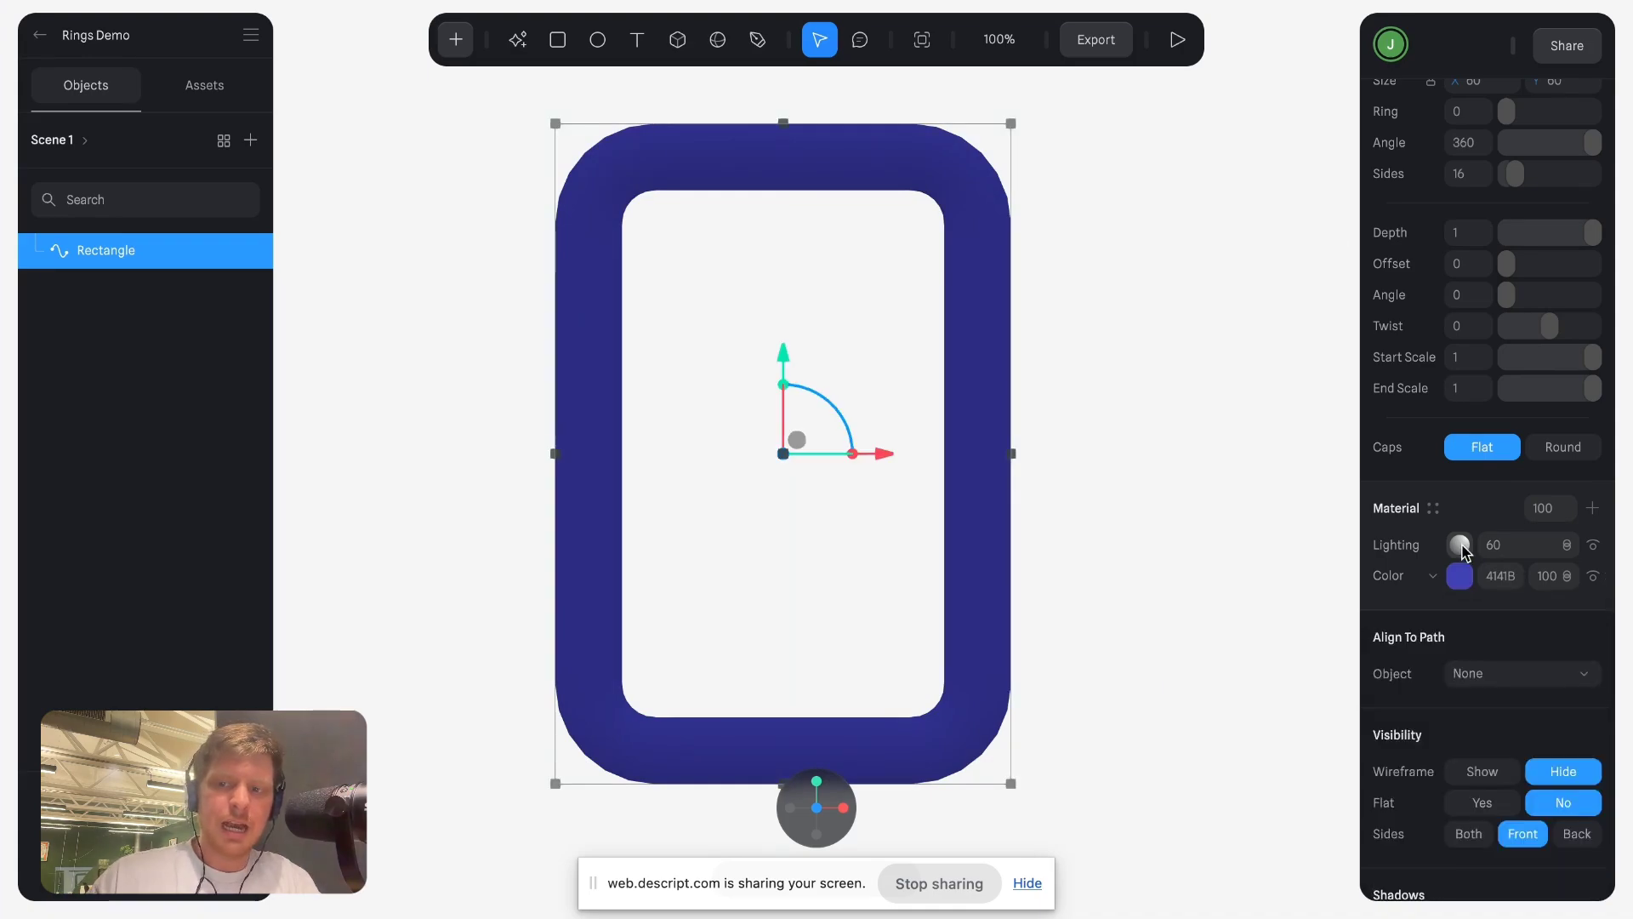
Try Lambert lighting, keep Phong, and add a new layer to the ring's material.
left_click(1459, 545)
left_click(1484, 592)
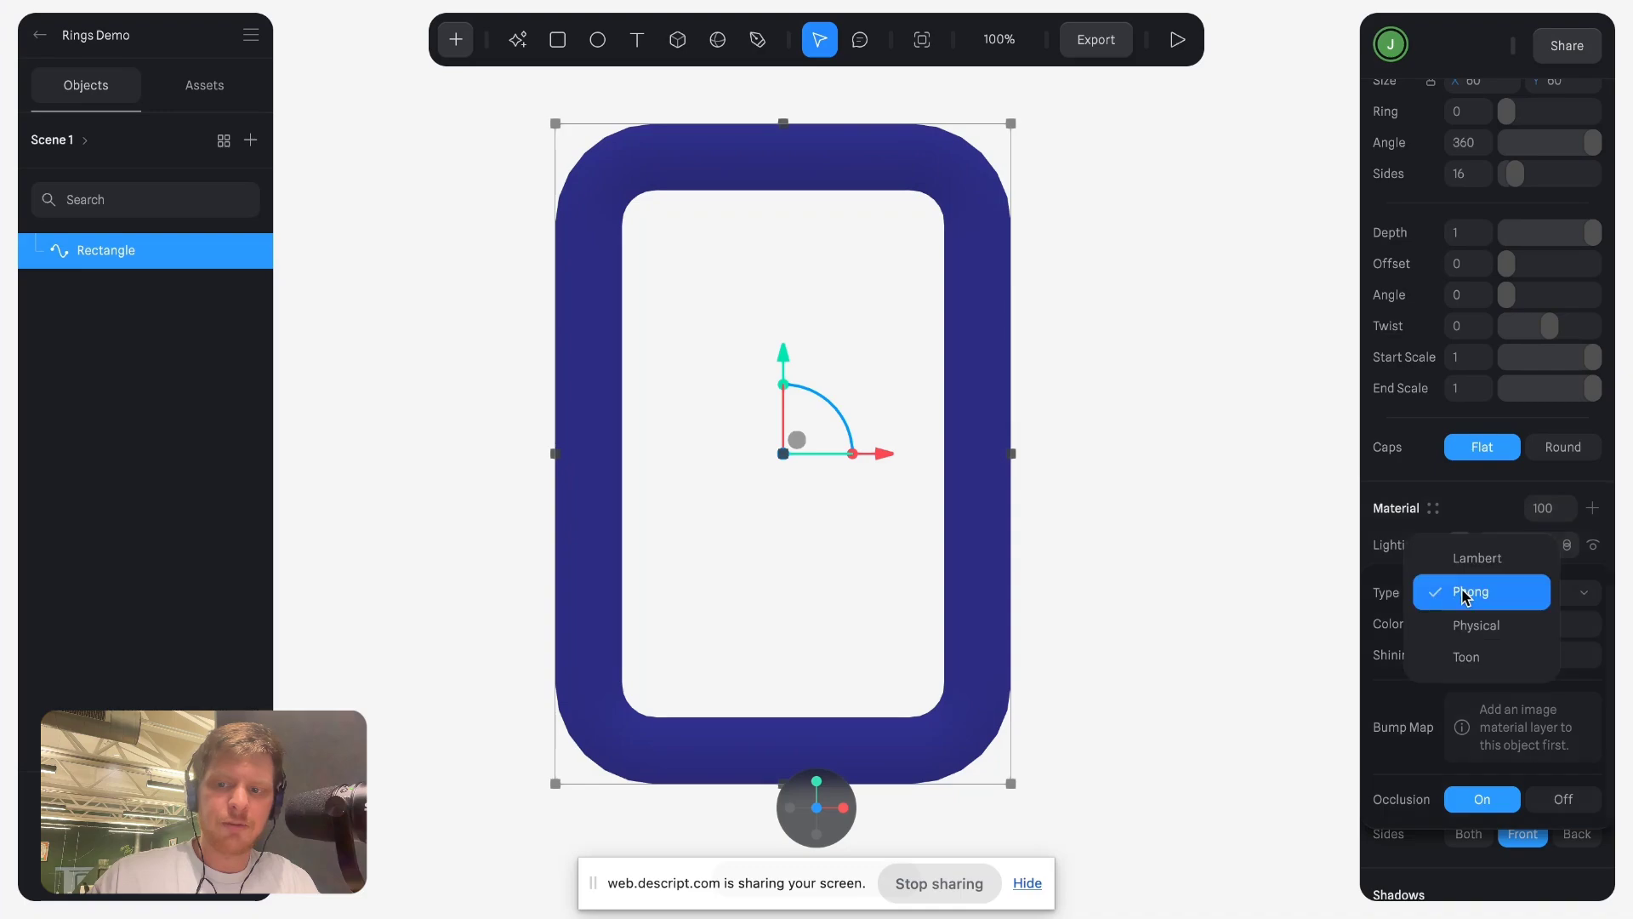
left_click(1467, 568)
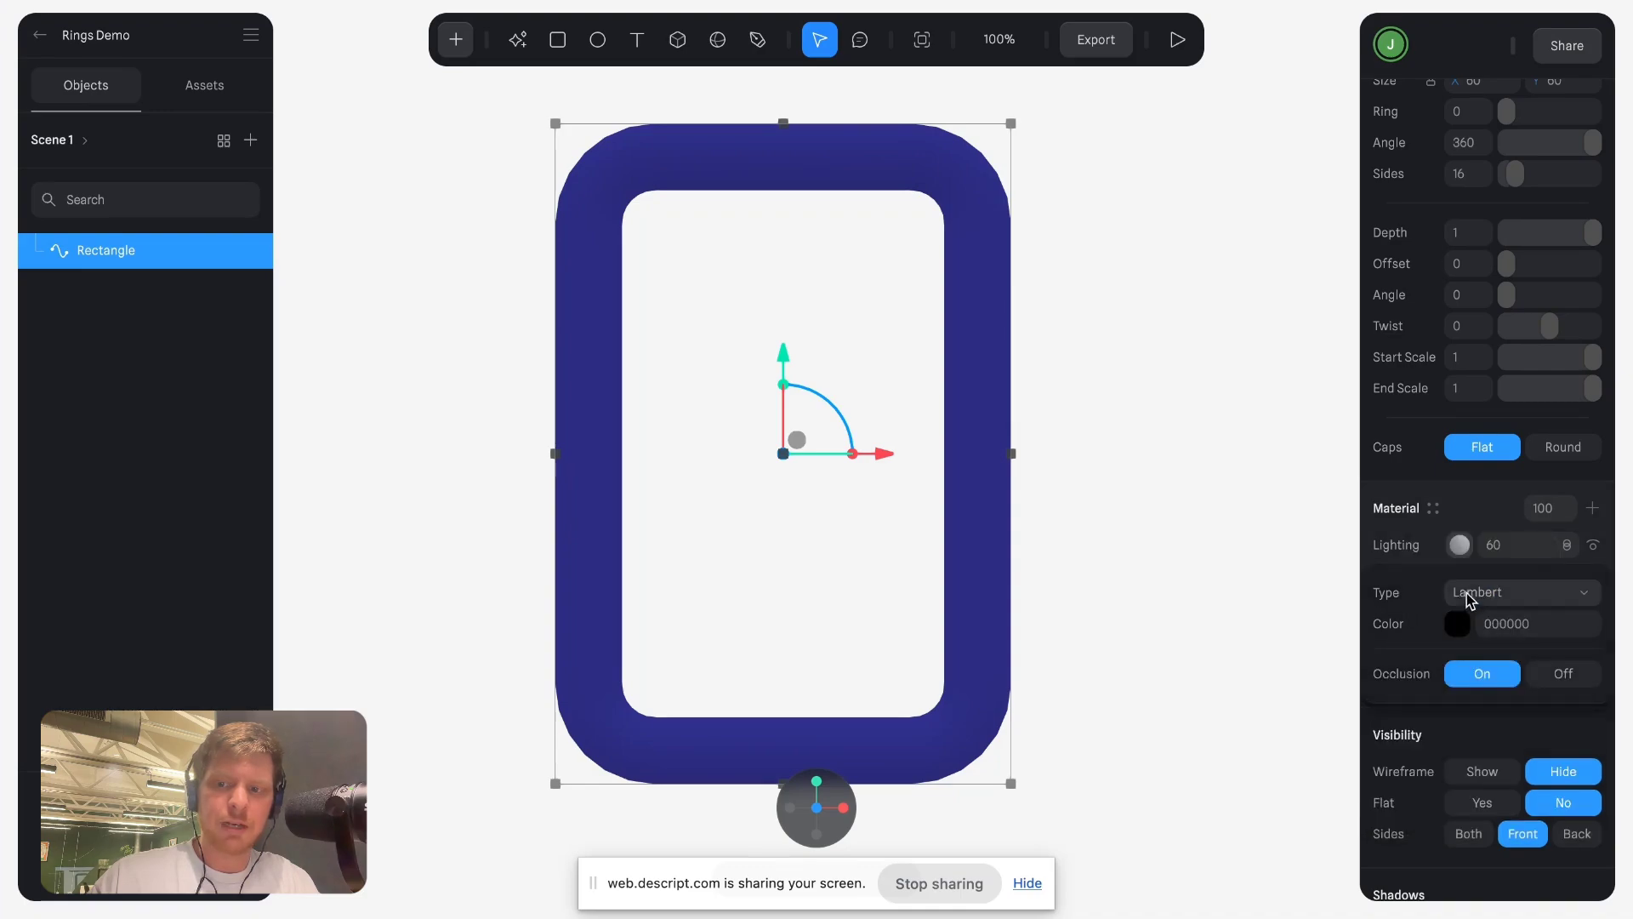
left_click(1478, 592)
left_click(1471, 626)
left_click(1477, 596)
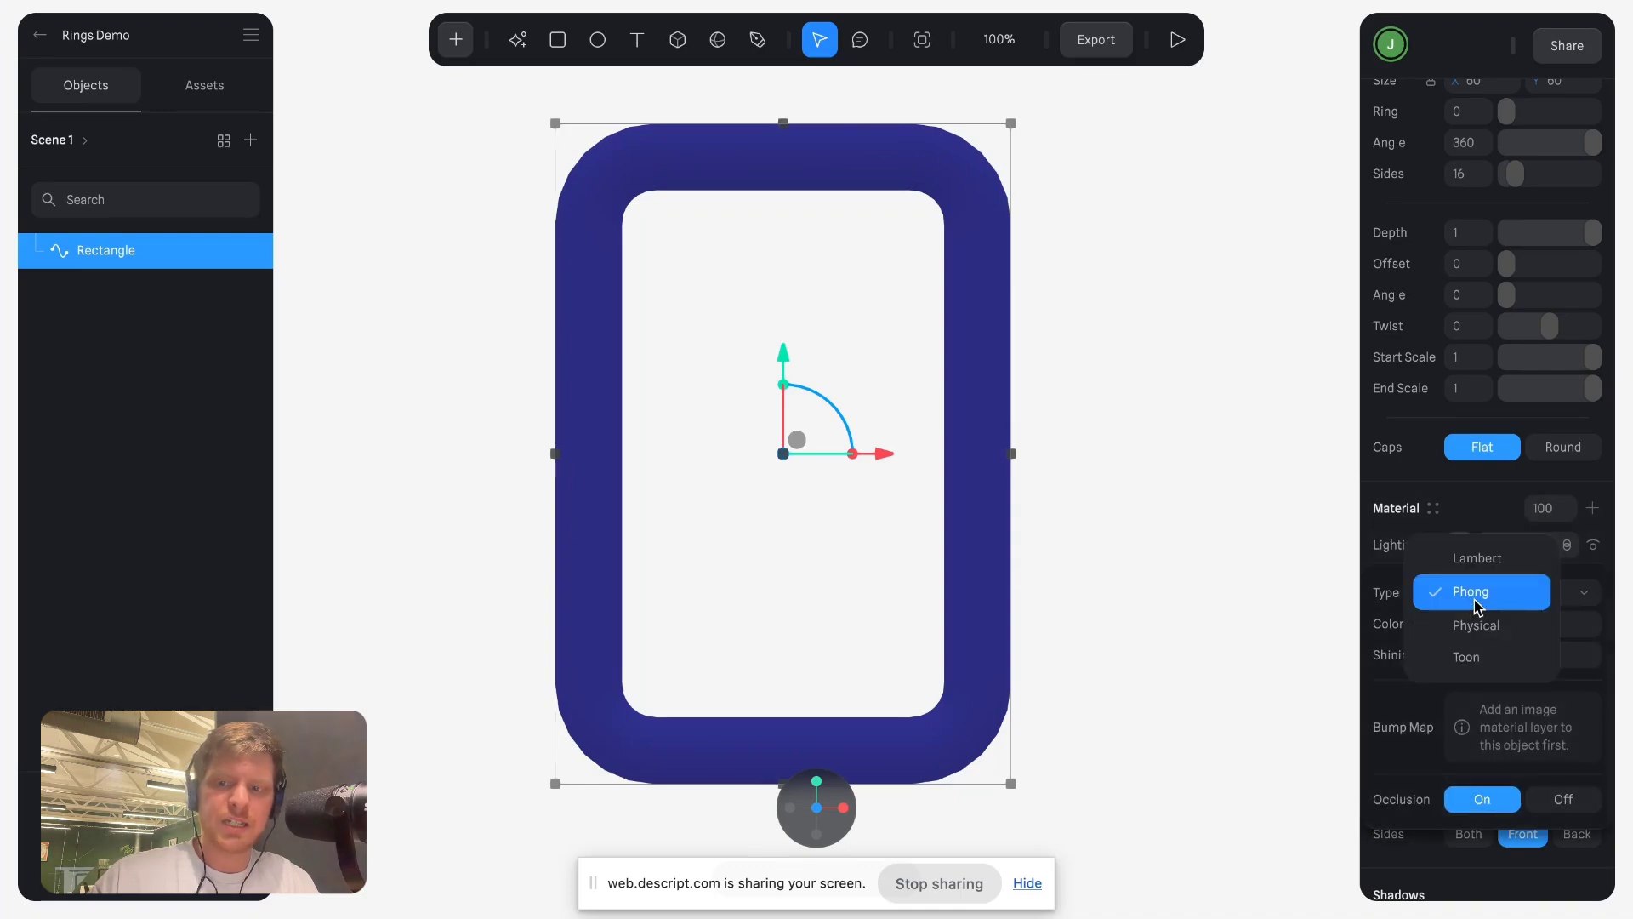
left_click(1476, 596)
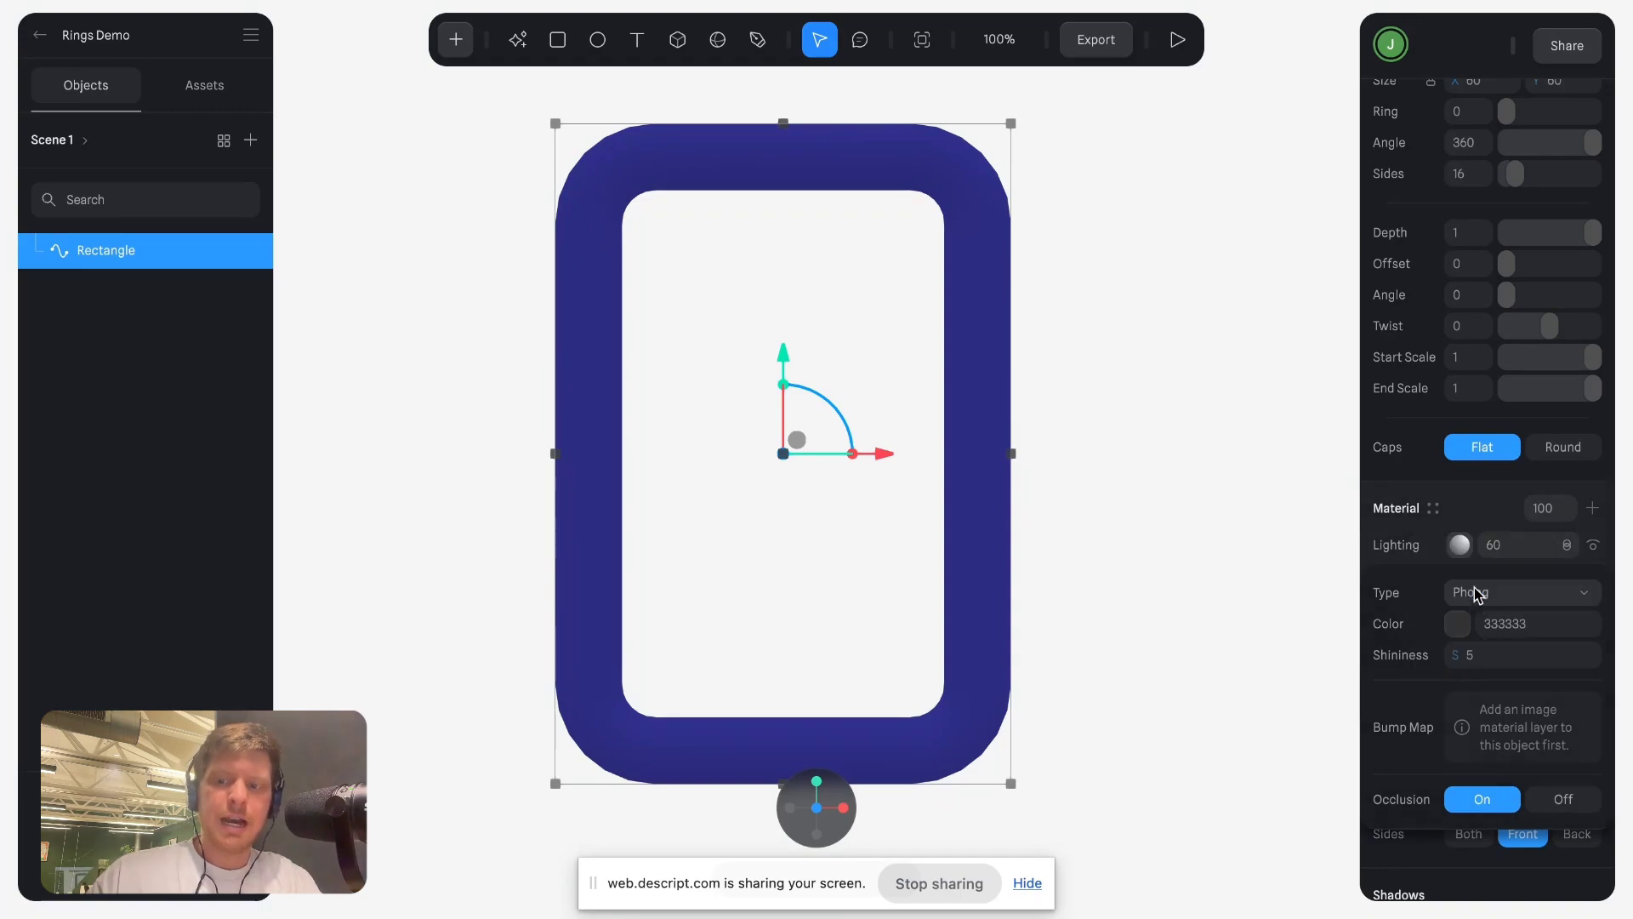
left_click(1477, 596)
left_click(1477, 595)
left_click(1475, 519)
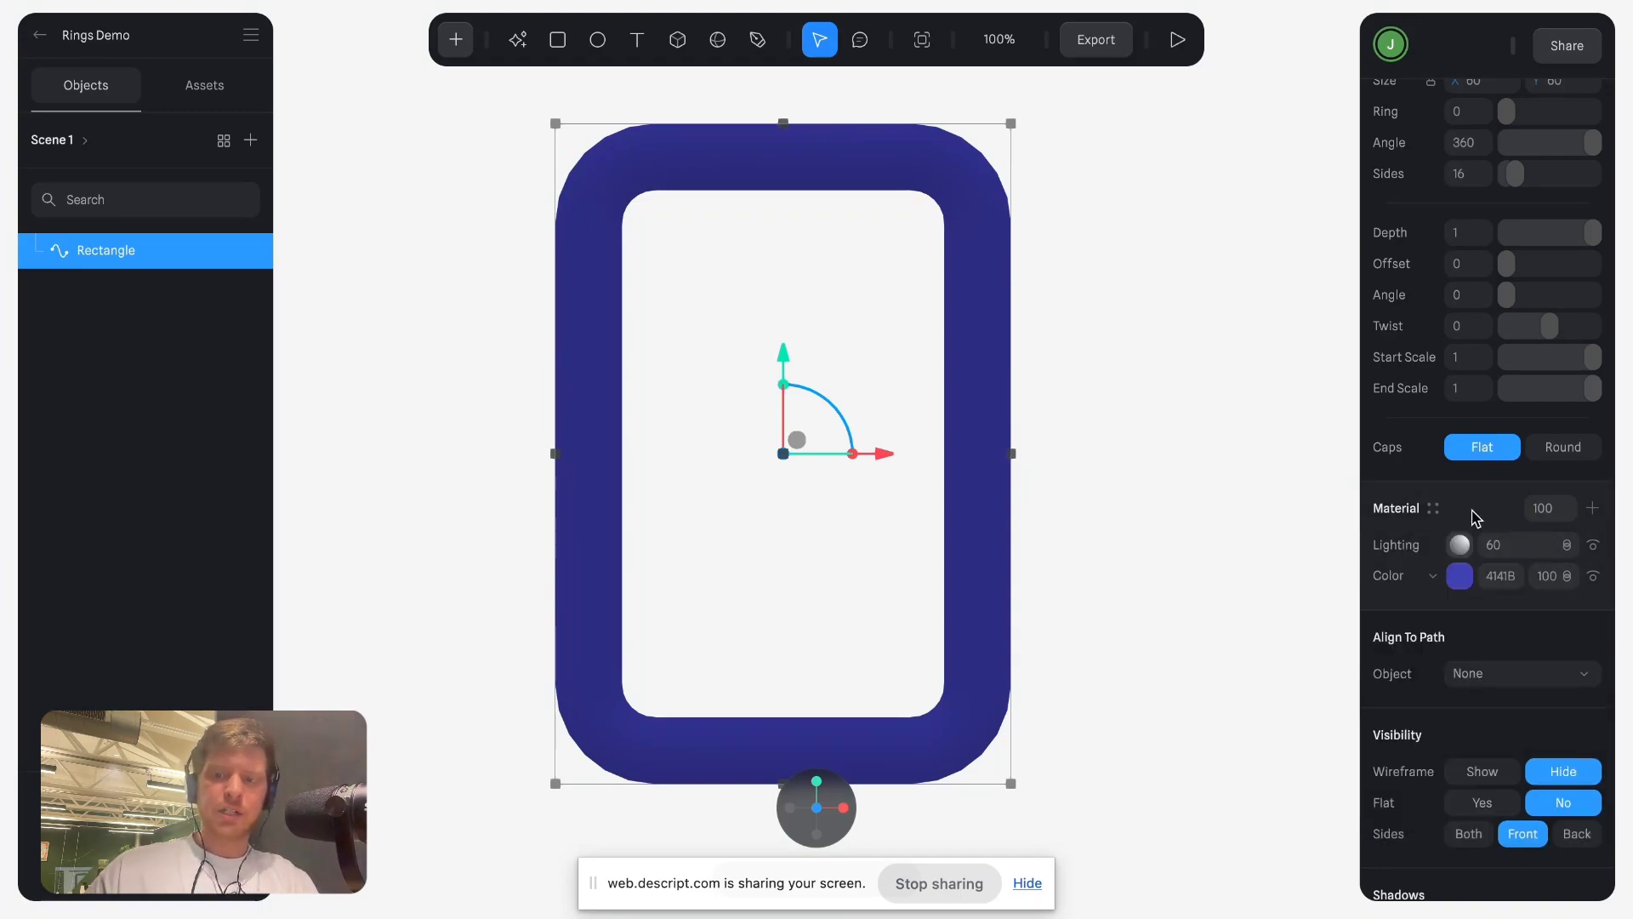
left_click(1592, 509)
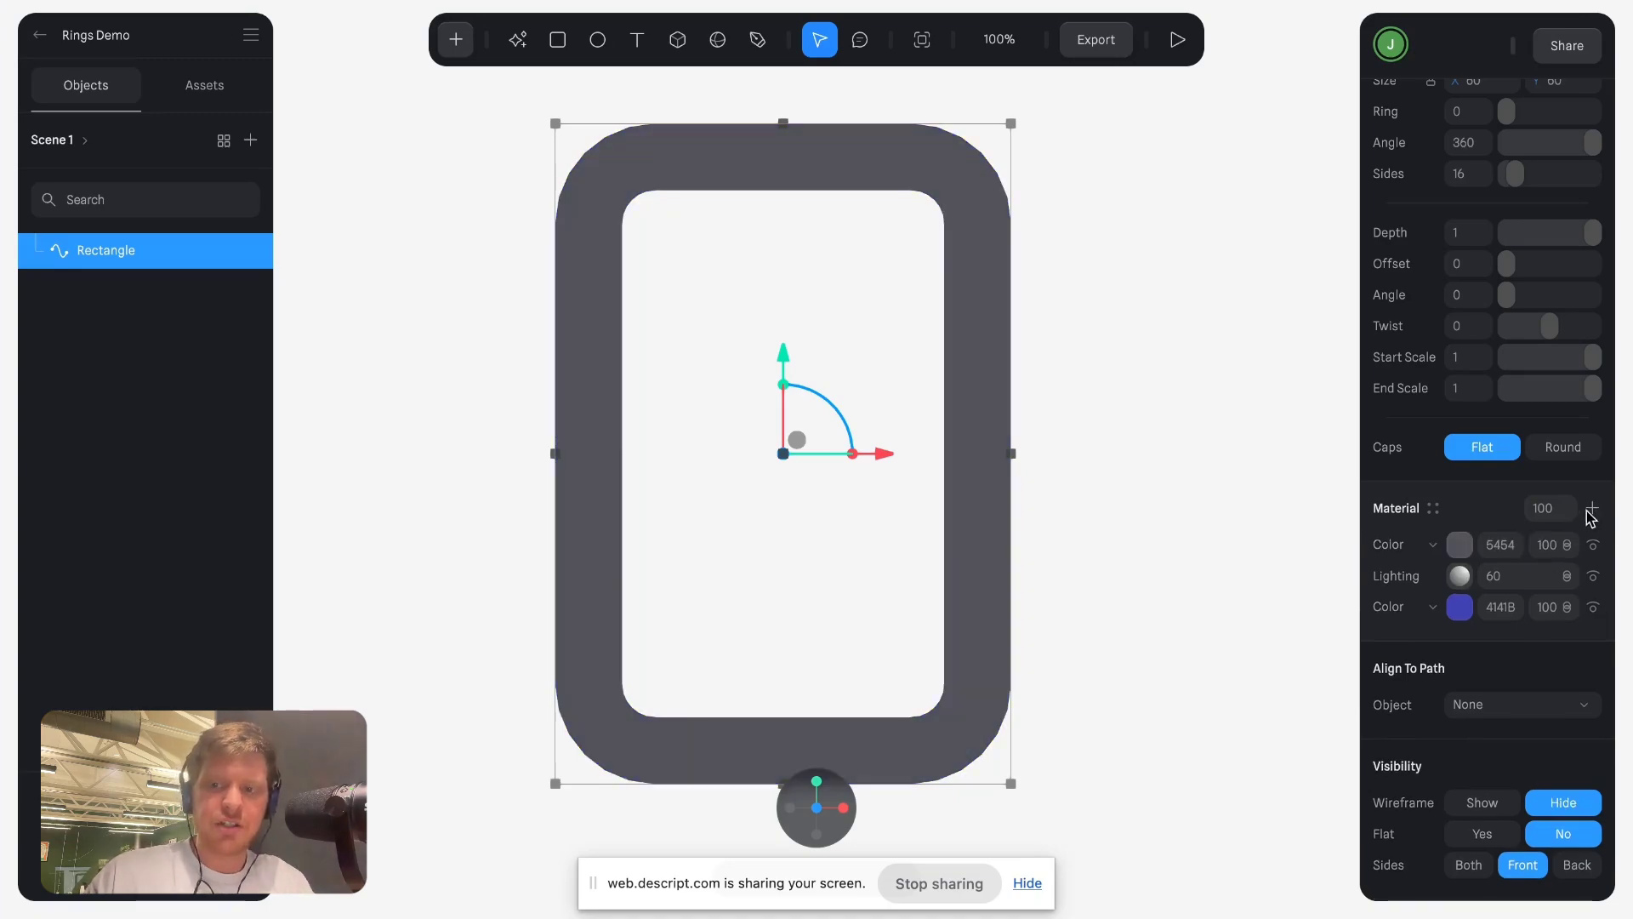
Turn the ring's new material layer into an Image layer and open its image library.
left_click(1434, 546)
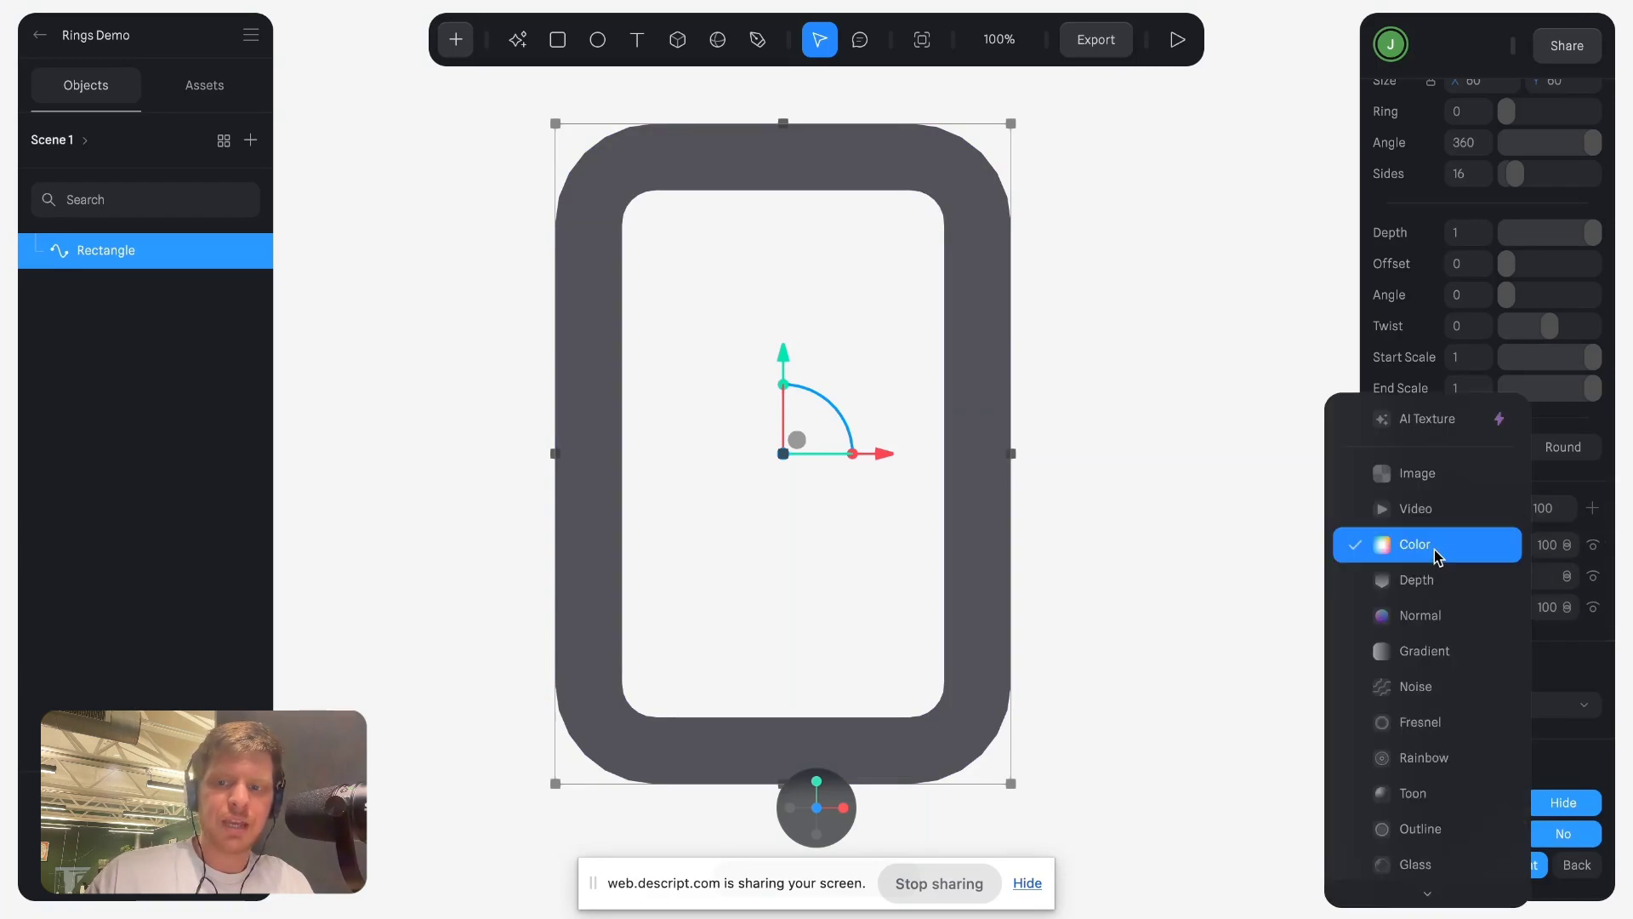
left_click(1418, 474)
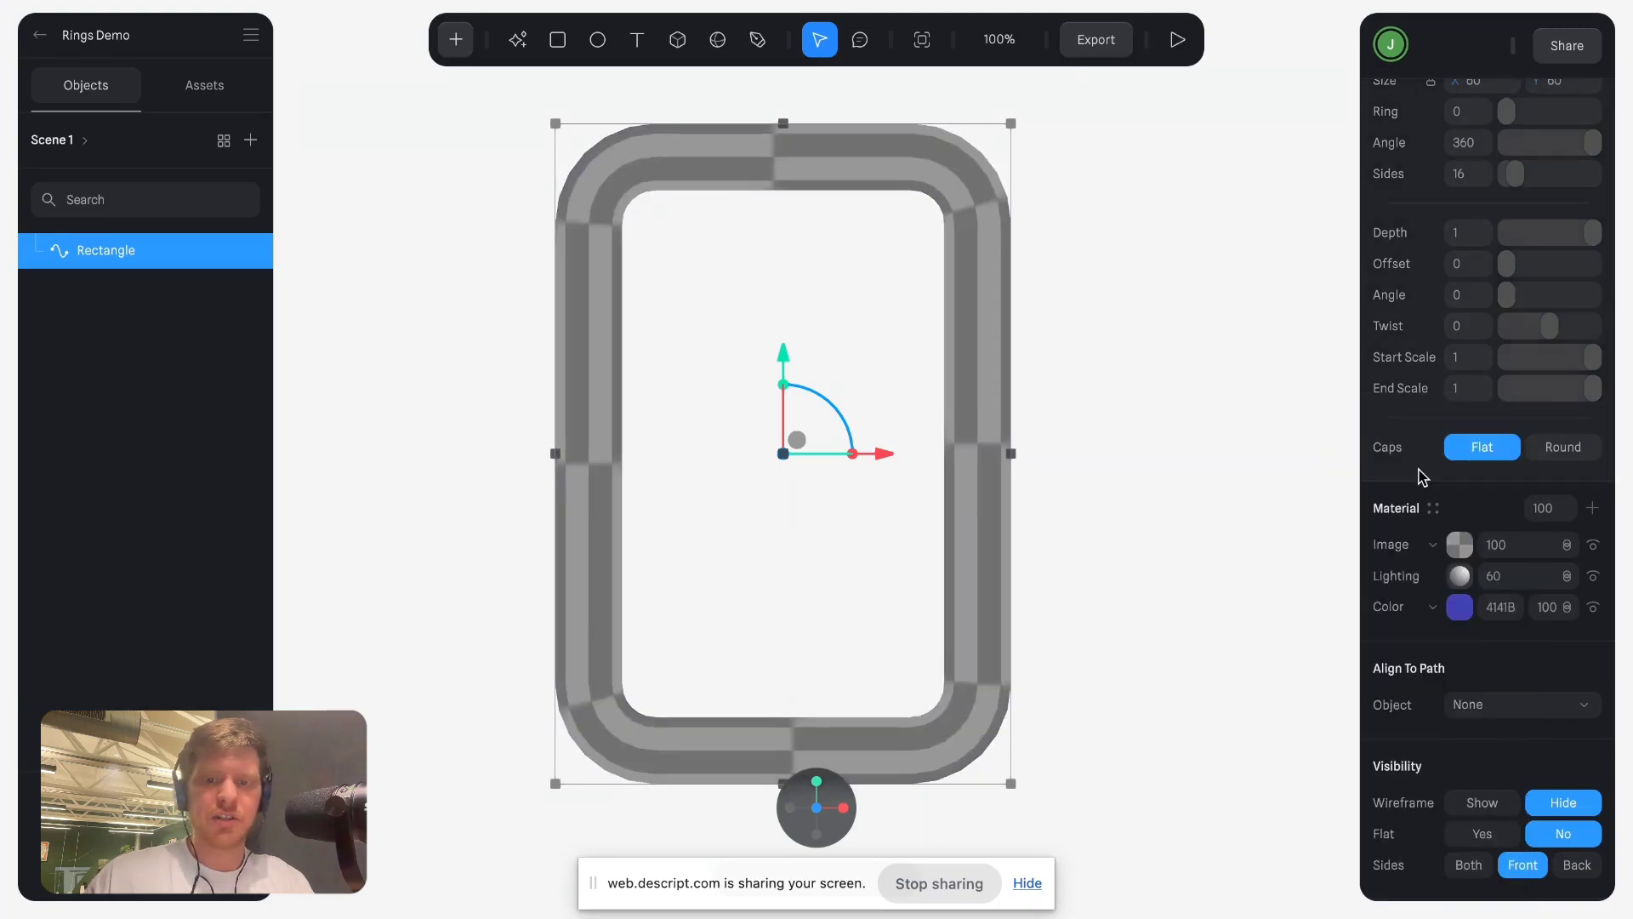
left_click(1459, 546)
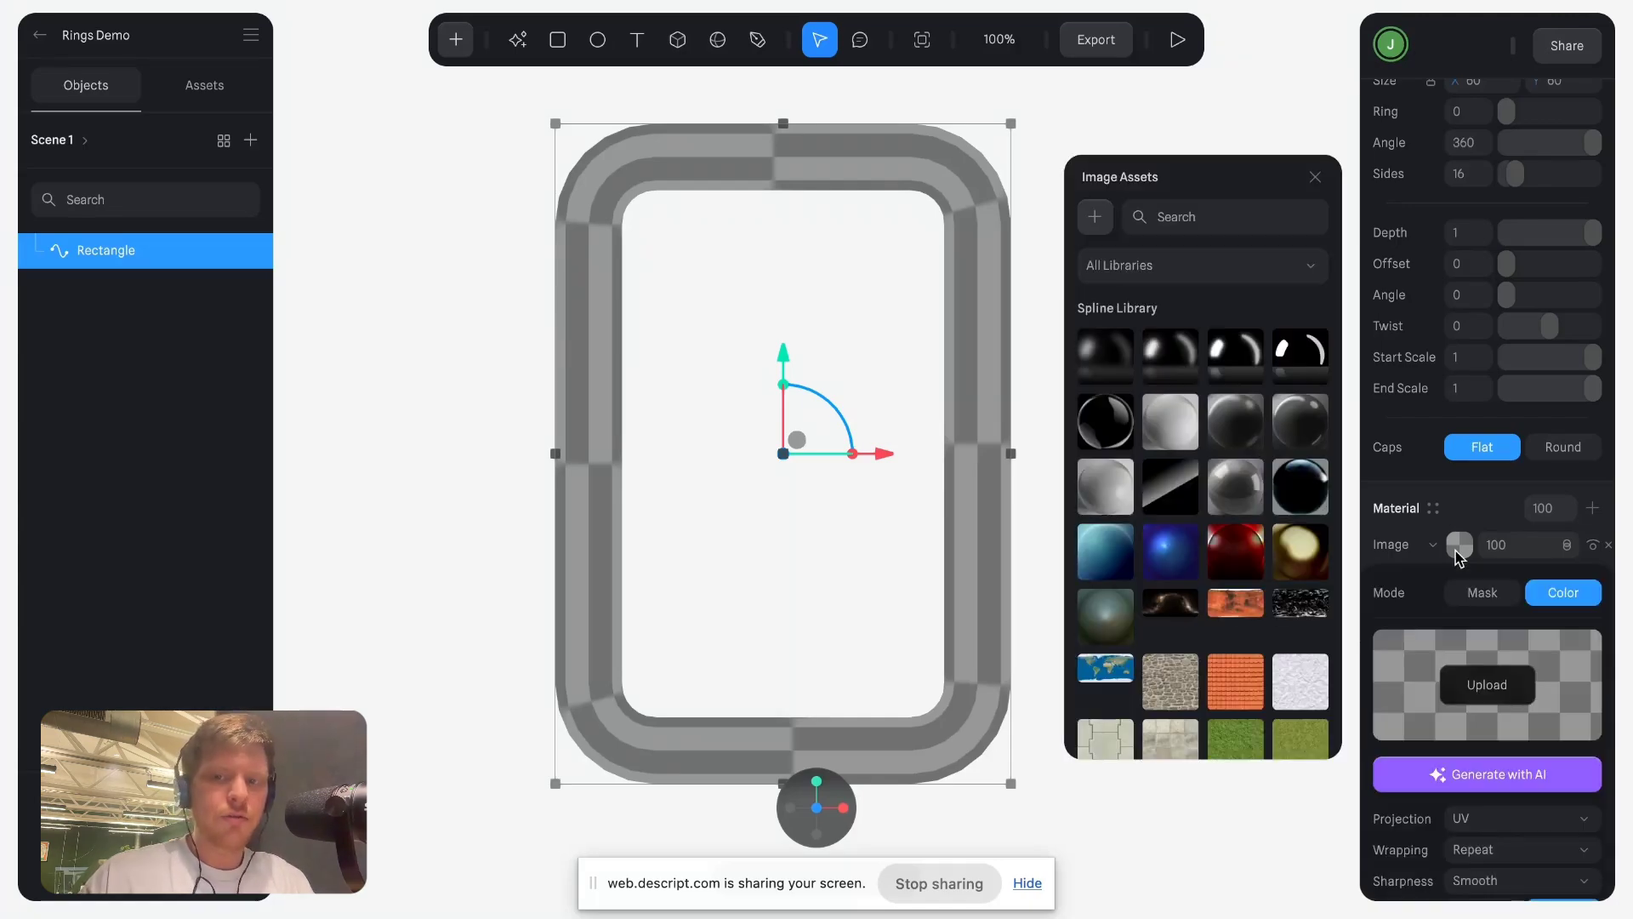
Try a series of library matcaps on the ring, ending on gold, then add a blank local image.
left_click(1212, 366)
left_click(1282, 368)
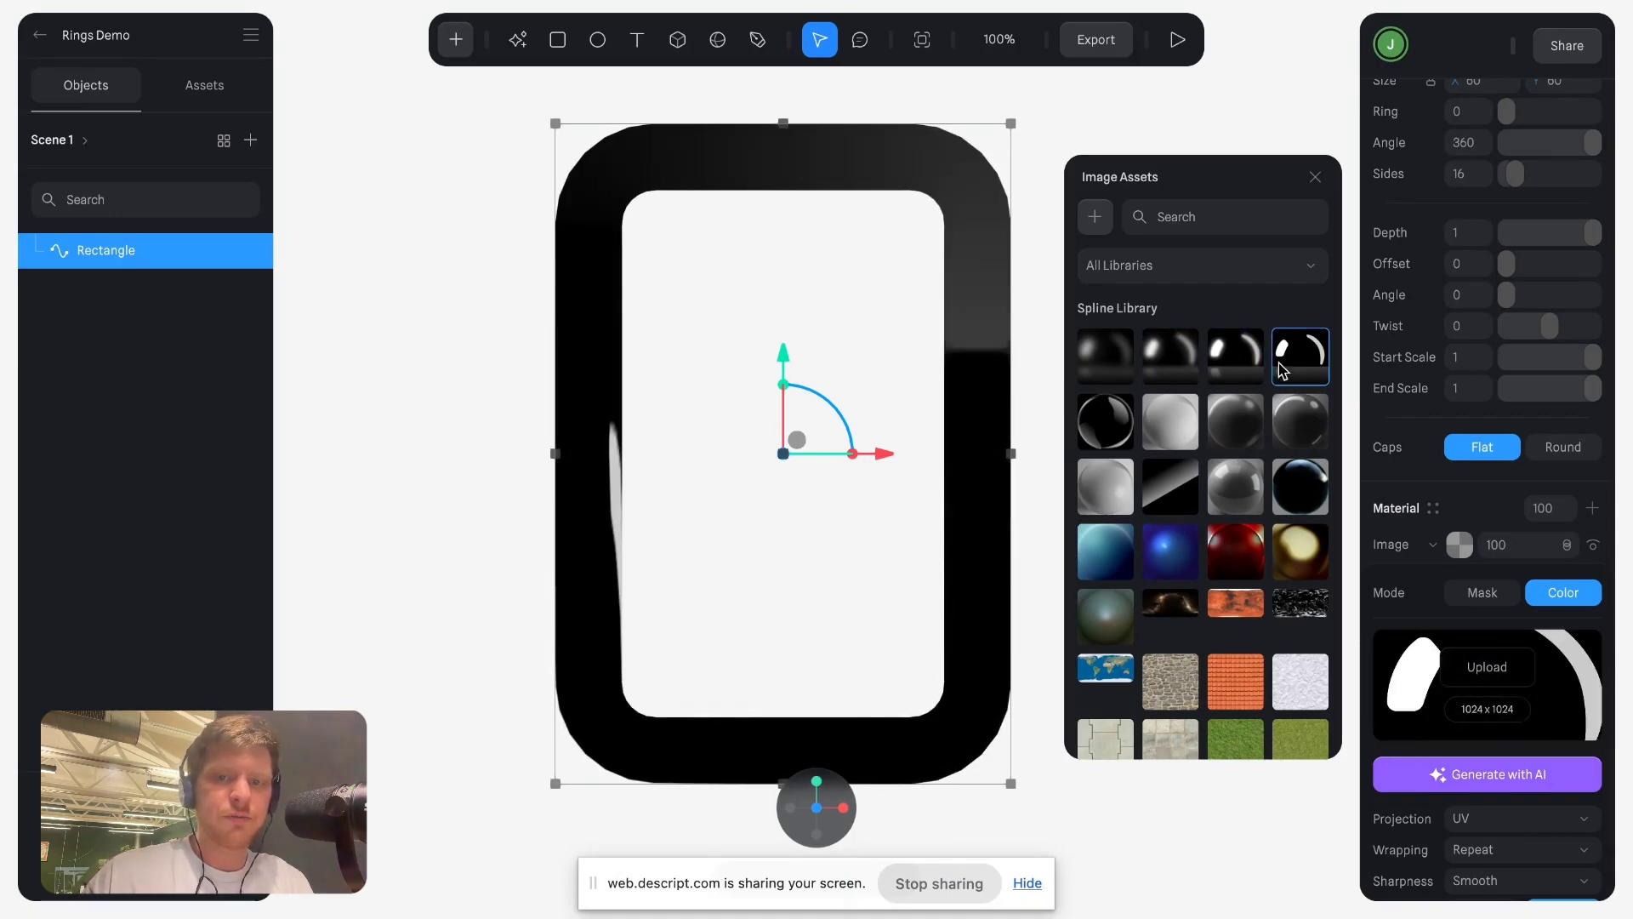
left_click(1279, 436)
left_click(1246, 435)
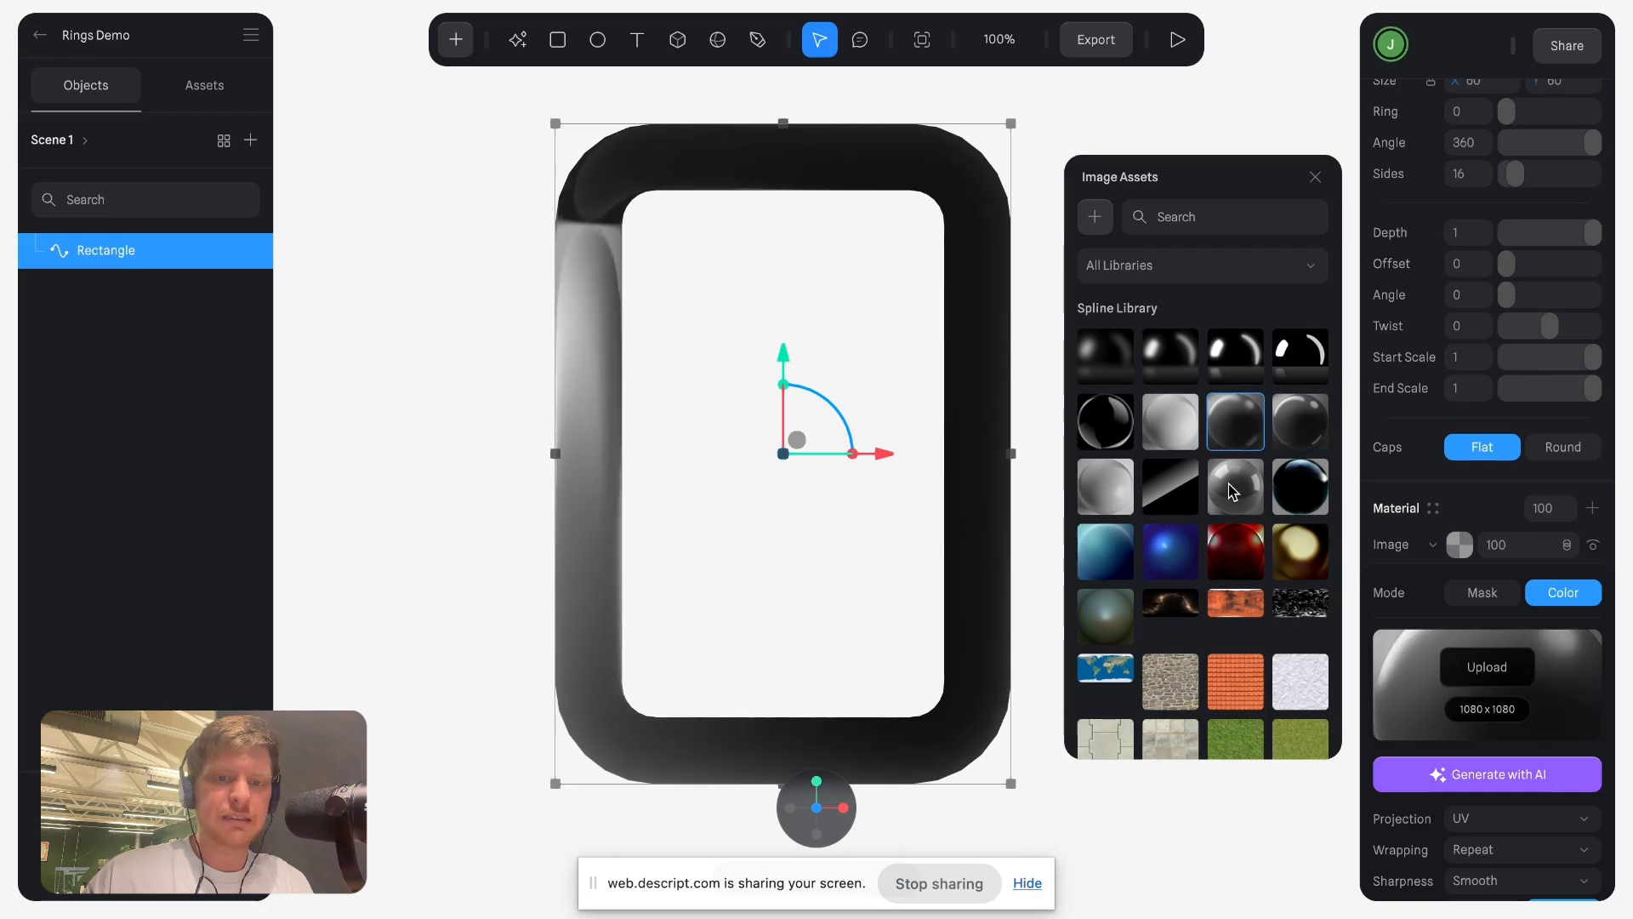
left_click(1231, 491)
left_click(1303, 490)
left_click(1115, 498)
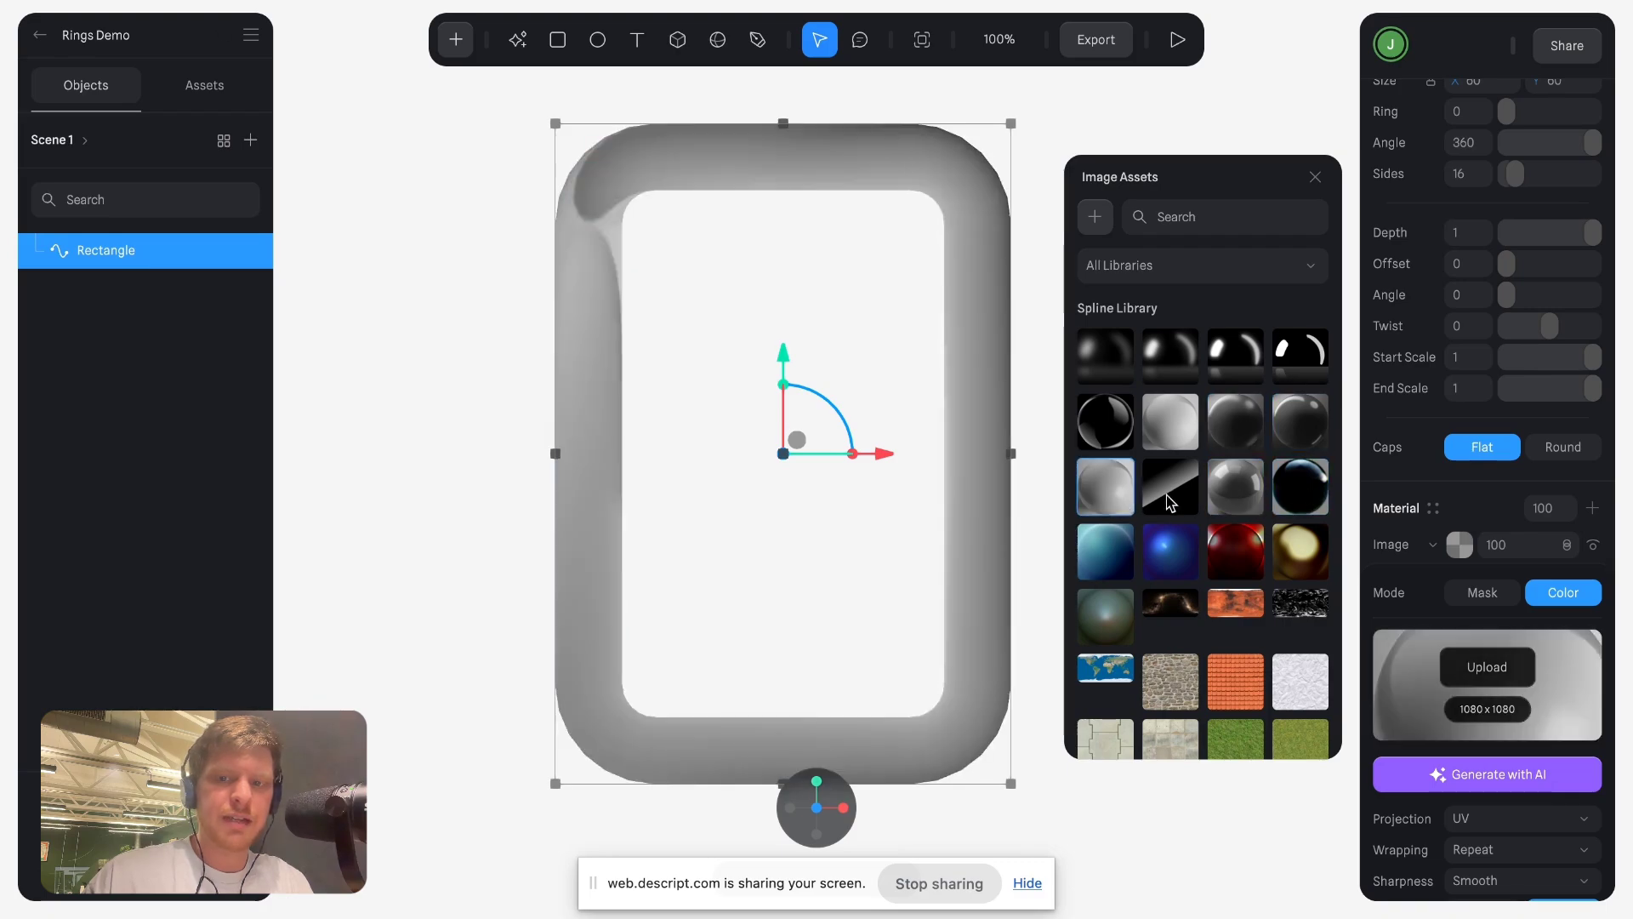
left_click(1169, 499)
left_click(1178, 551)
left_click(1108, 554)
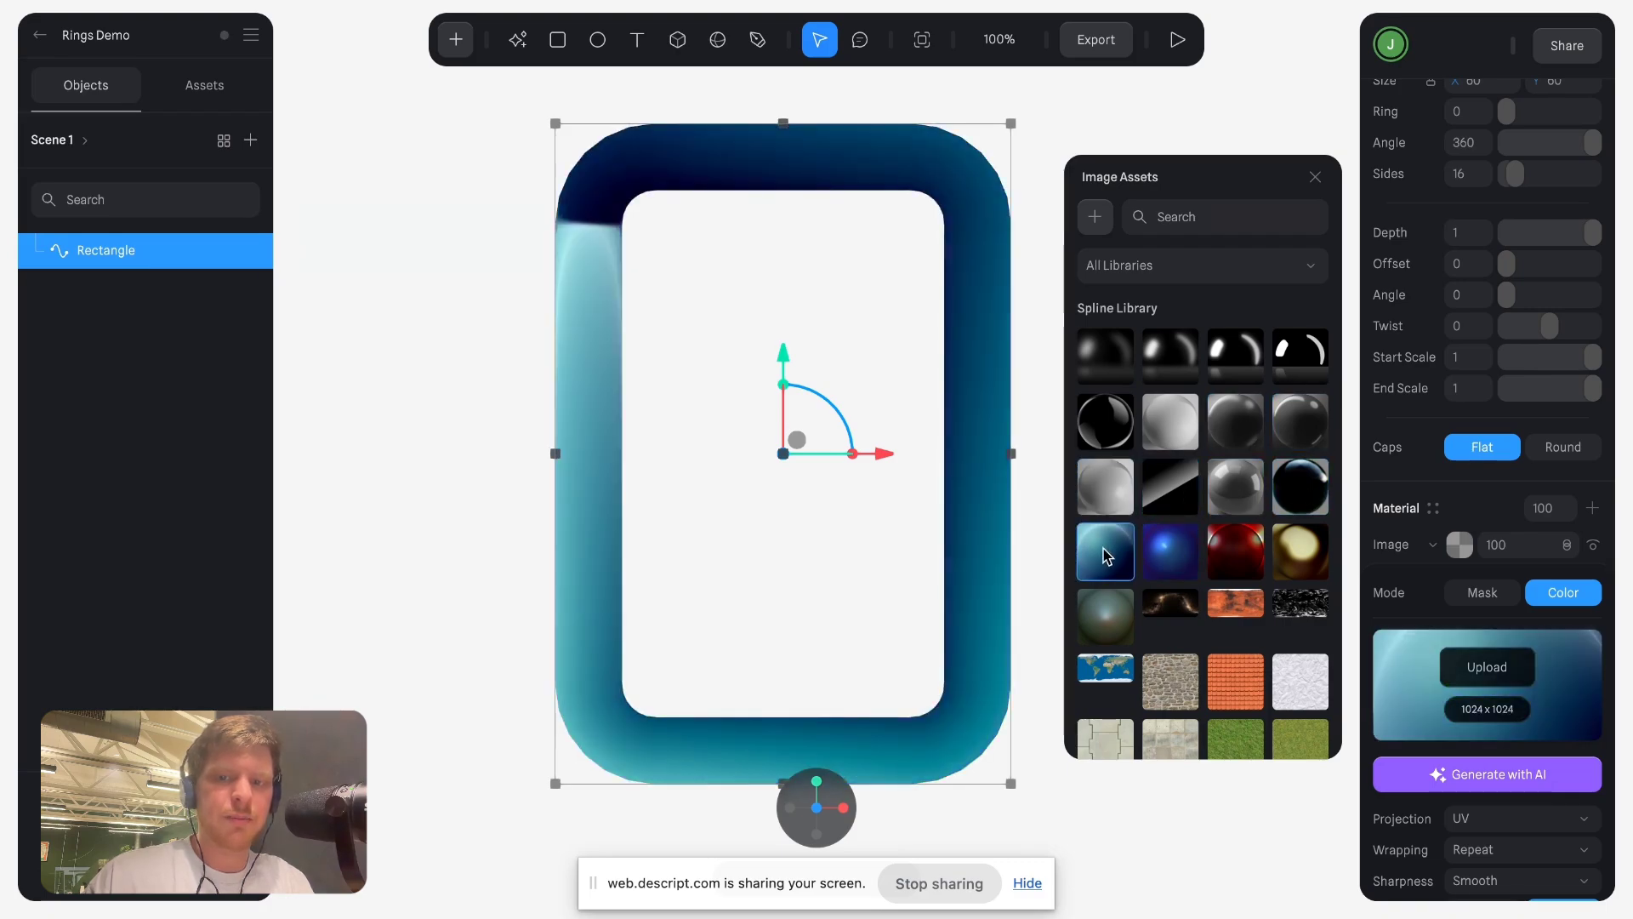
left_click(1228, 562)
left_click(1287, 556)
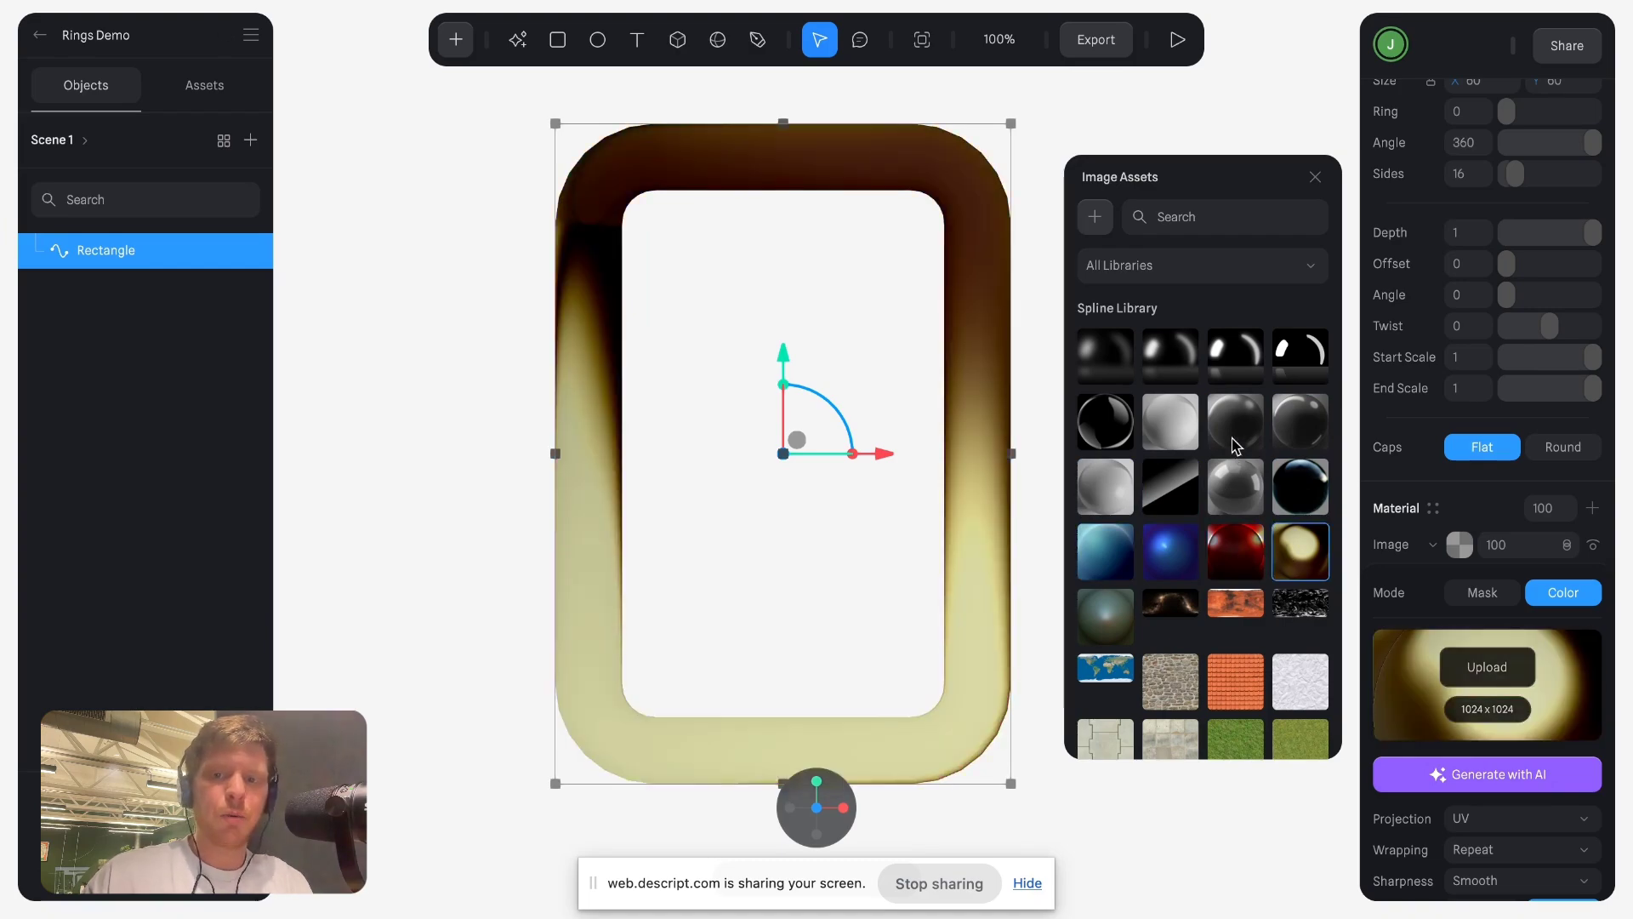
left_click(1103, 220)
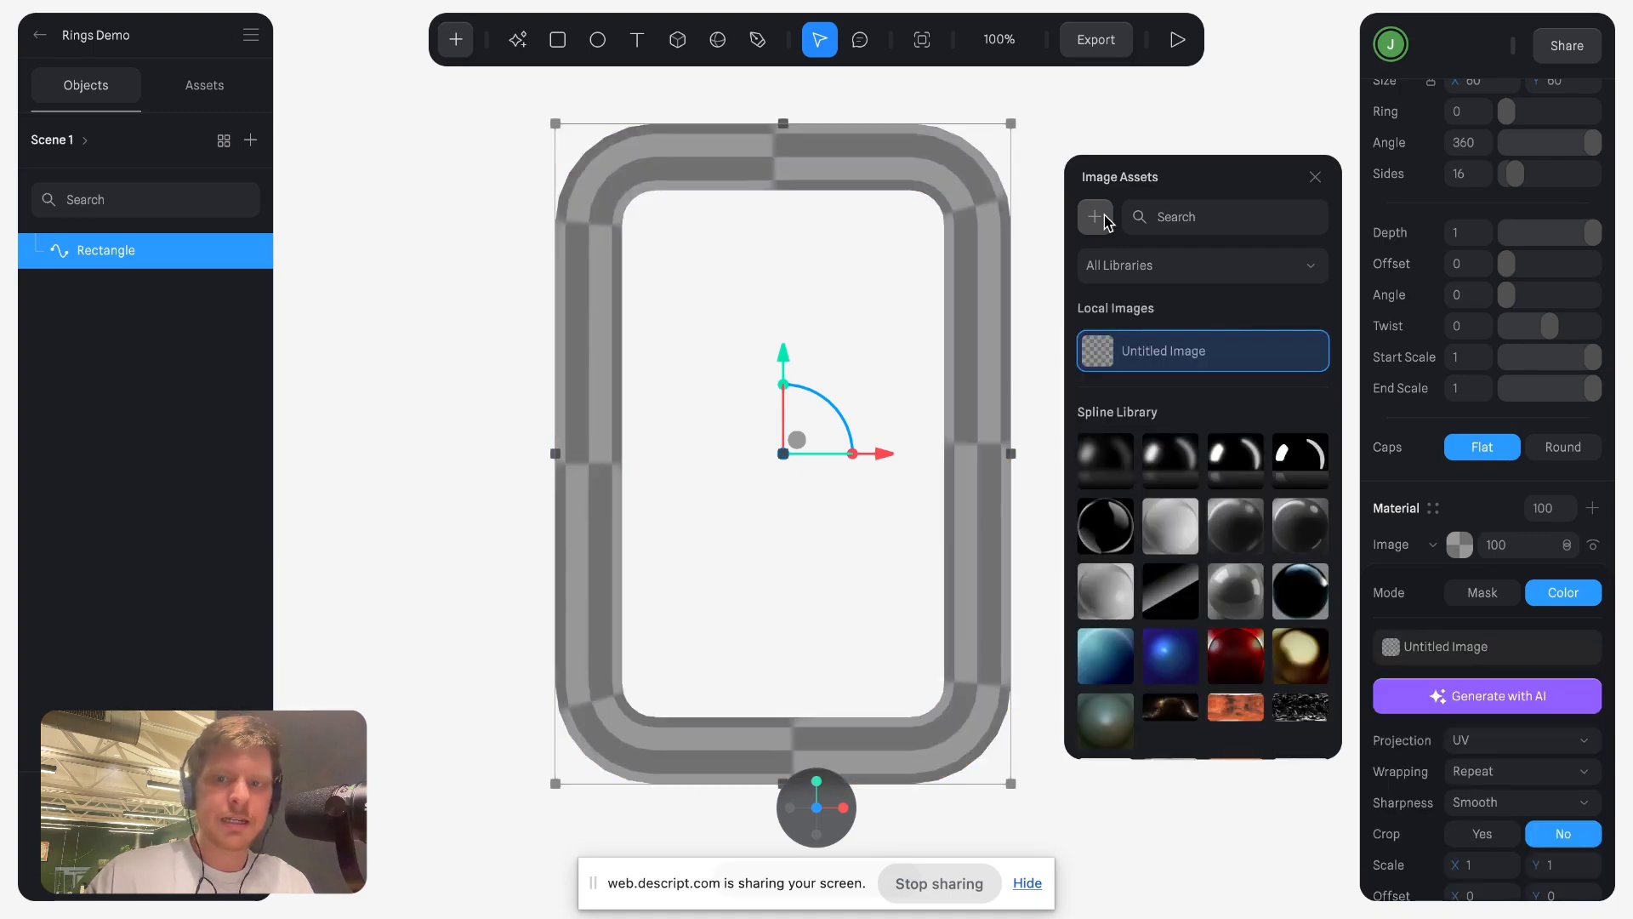
Open the Untitled Image settings, preview replacement matcaps in 011 Metals, then cancel.
left_click(1304, 353)
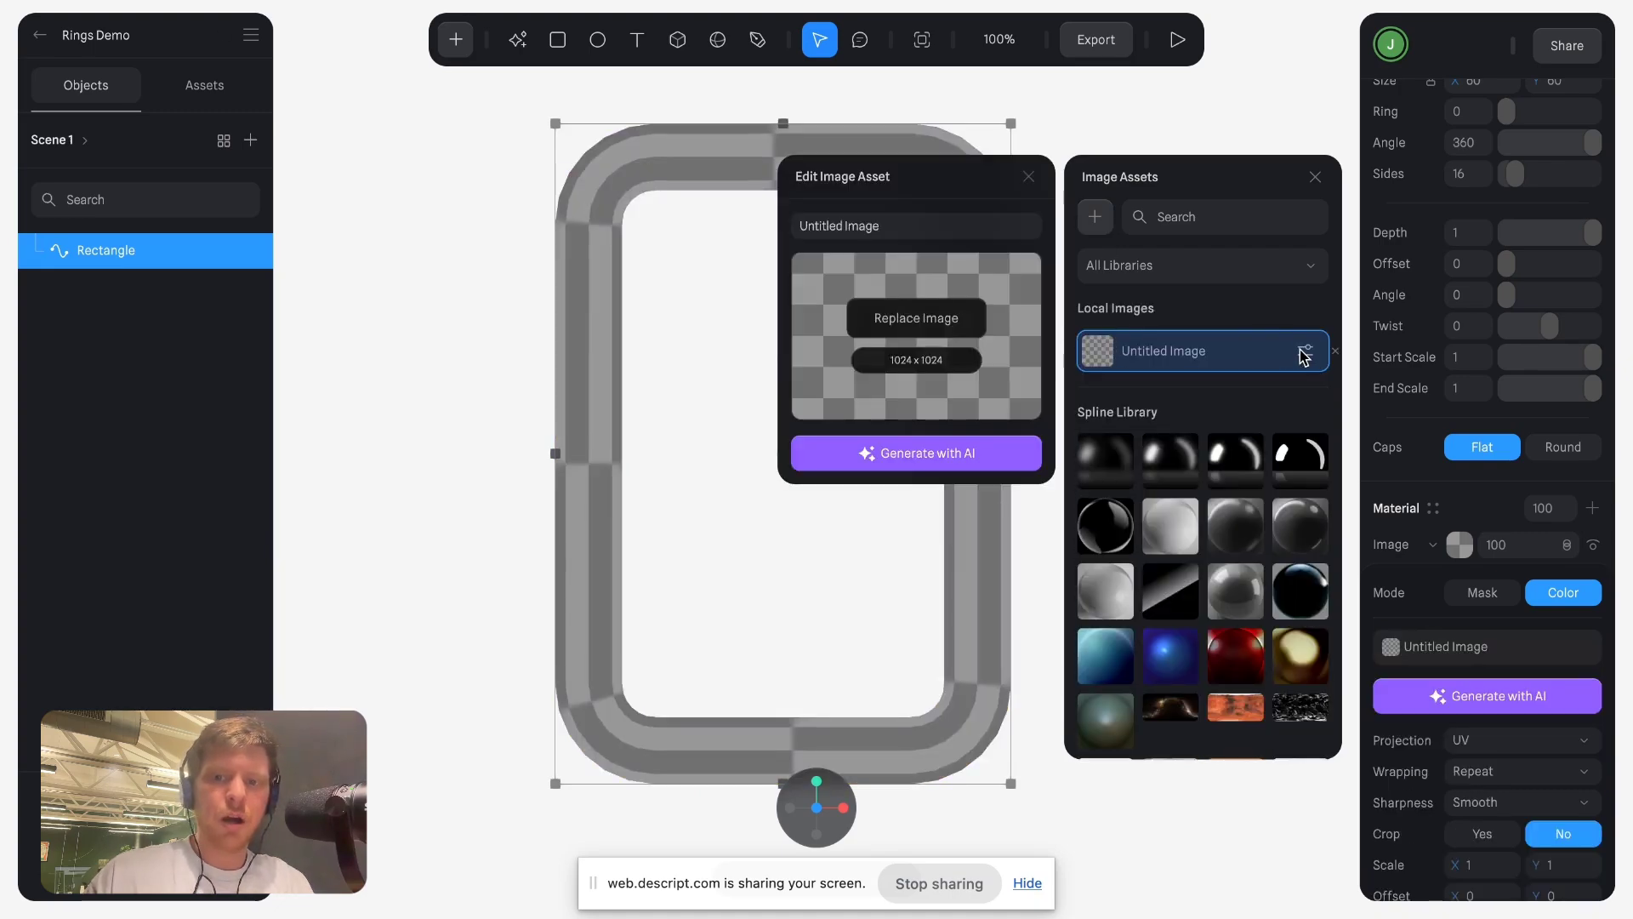
left_click(931, 323)
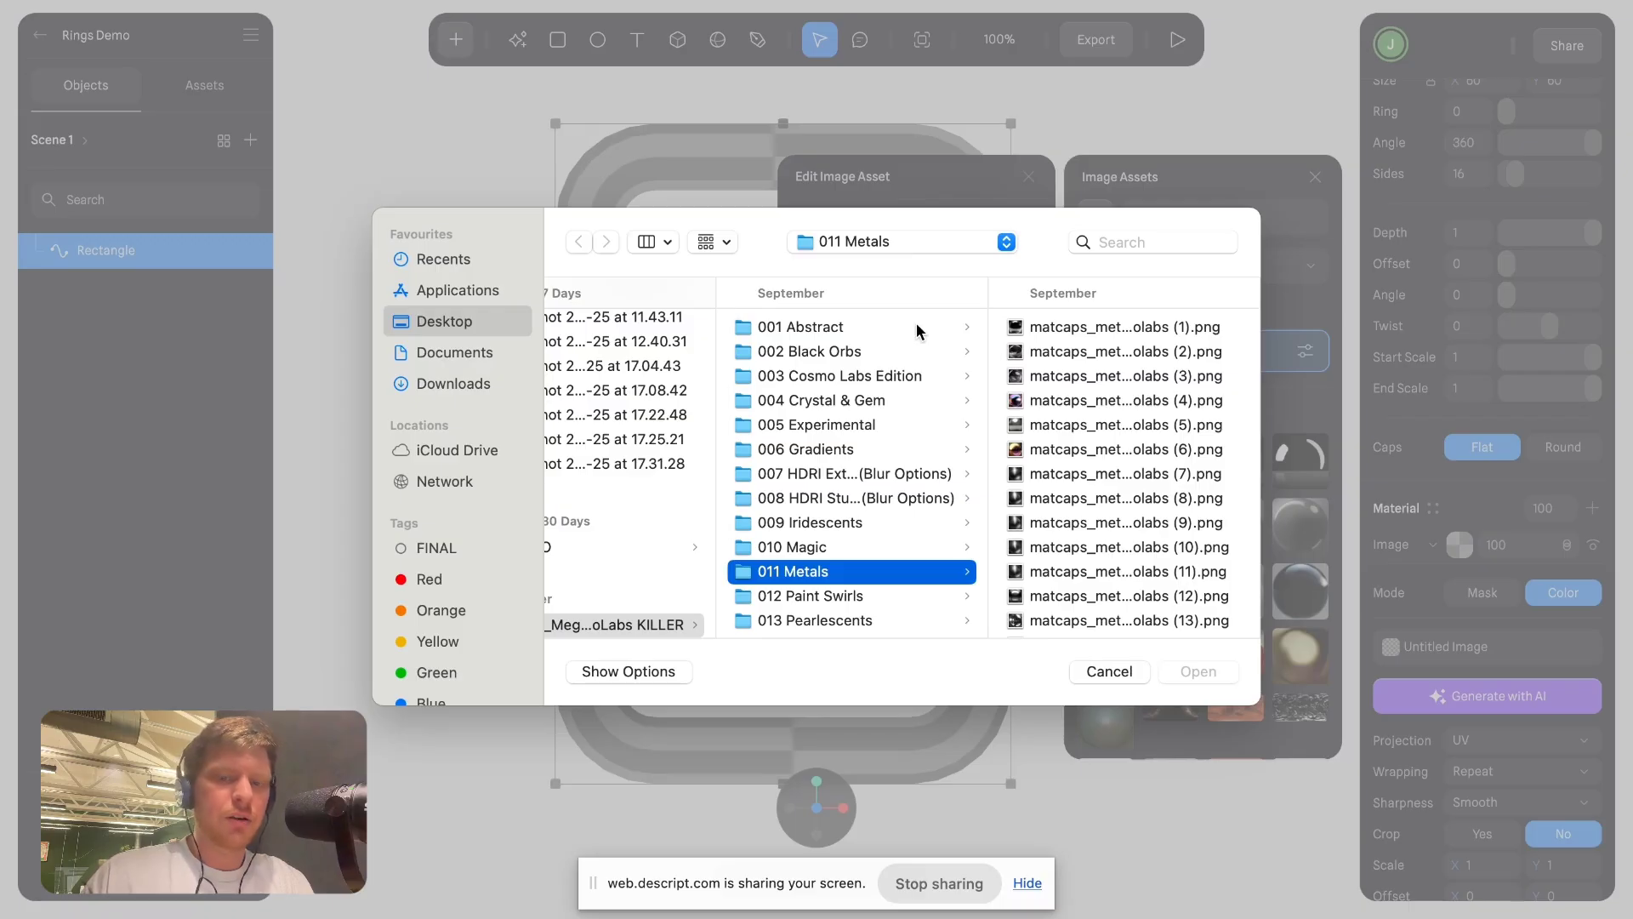
left_click(1072, 406)
key("Down")
key("Down")
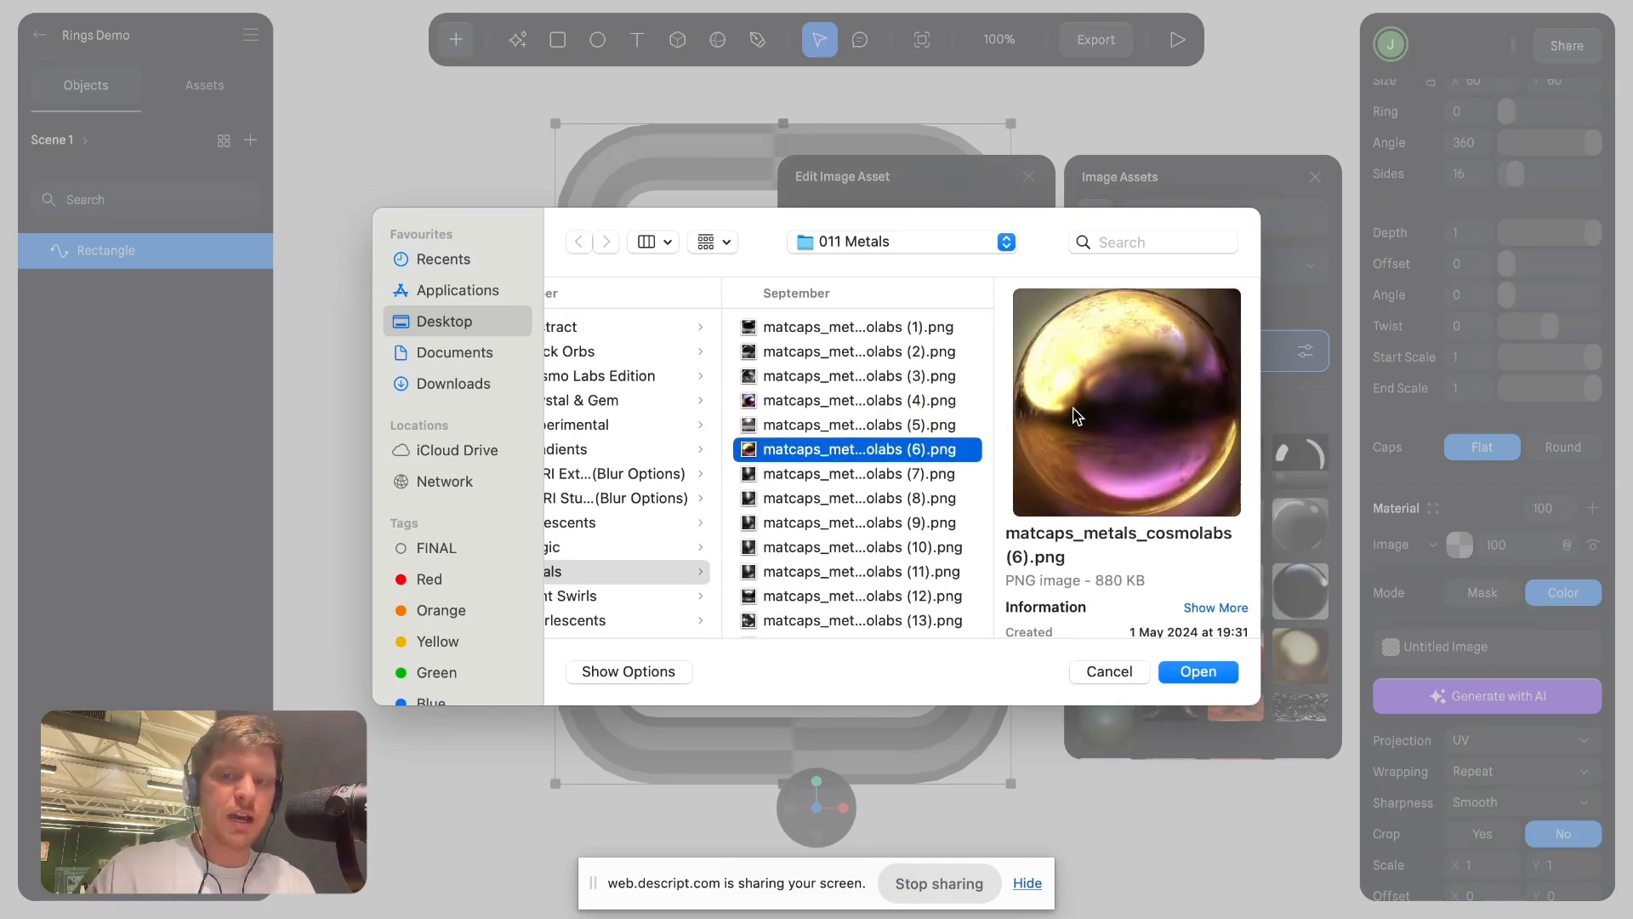
key("Down")
key("Down")
key("Down")
key("Down")
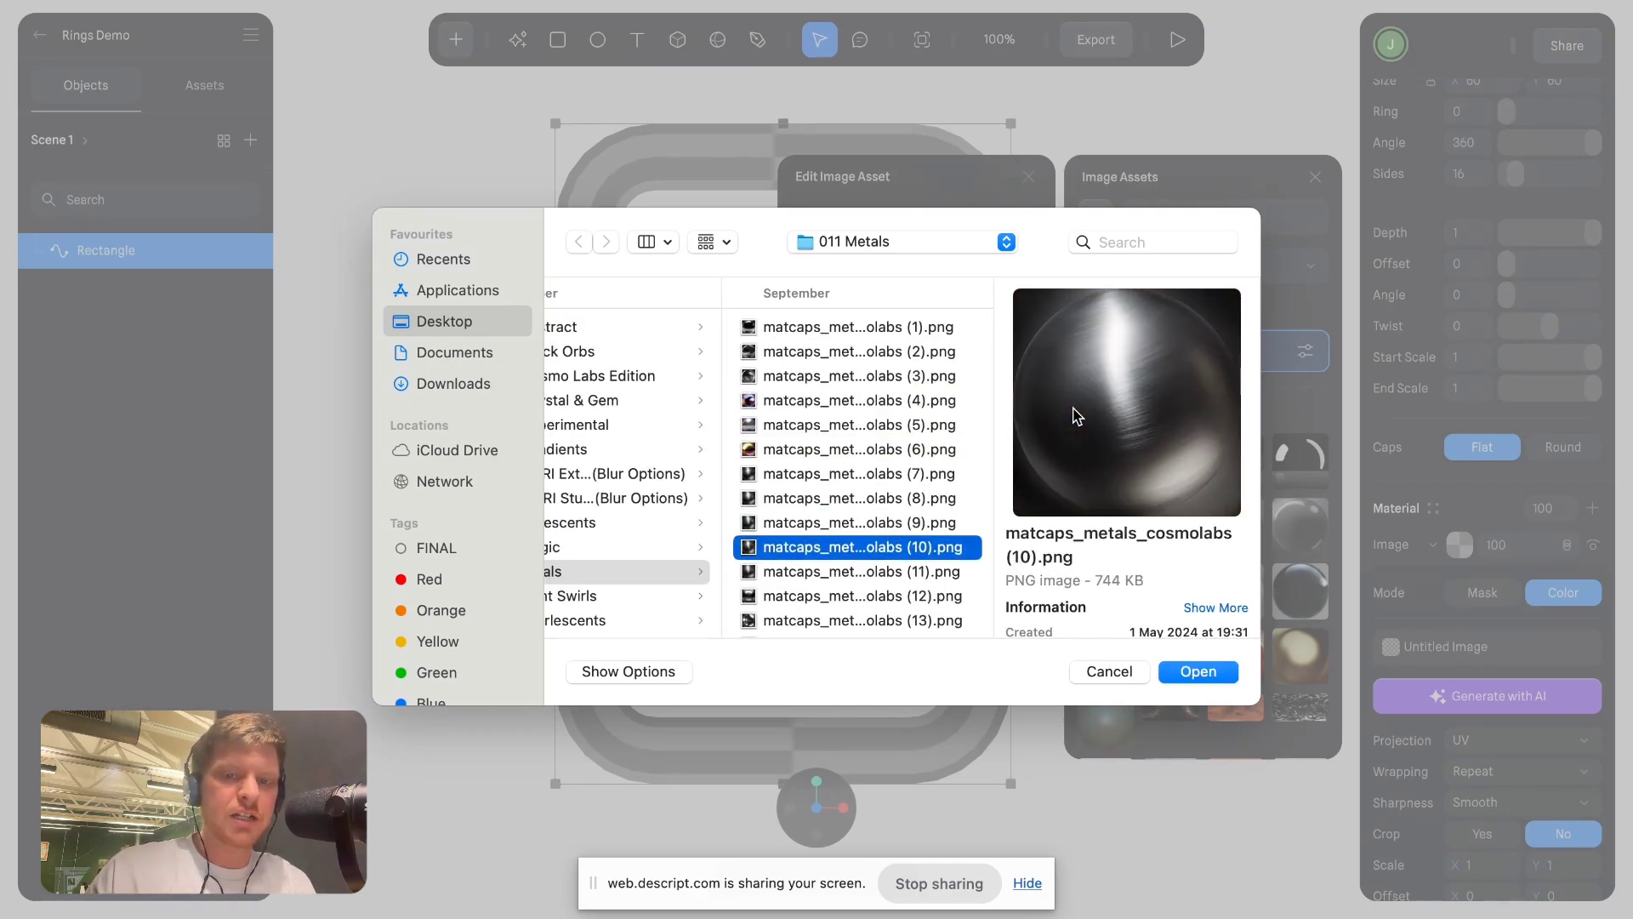
key("Down")
key("Up")
key("Up")
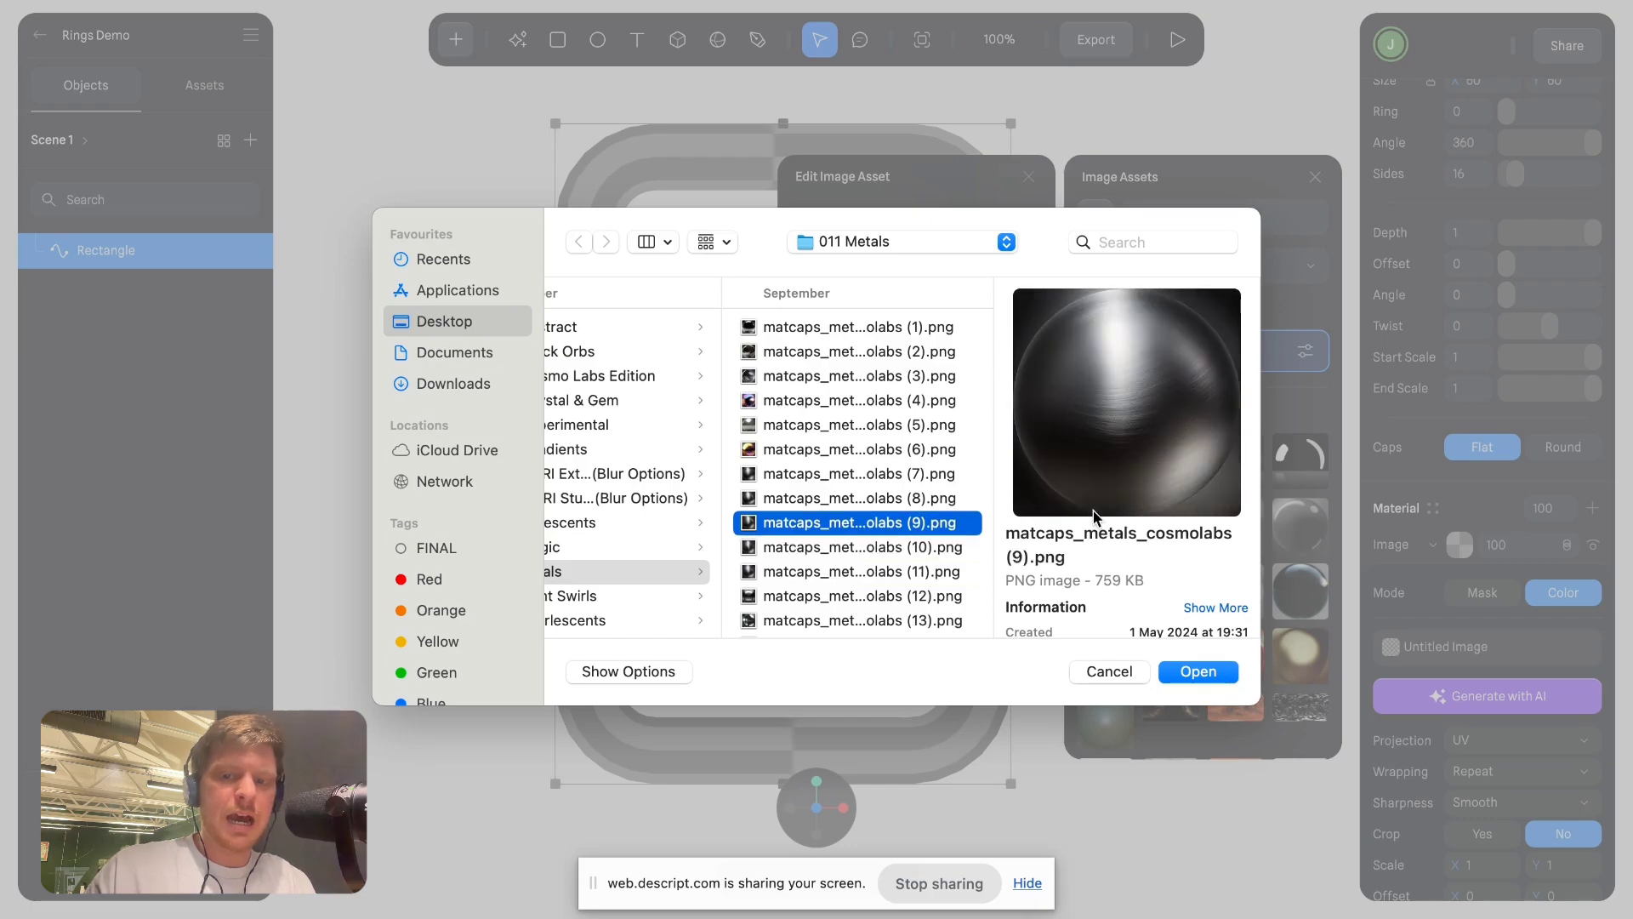
left_click(1109, 672)
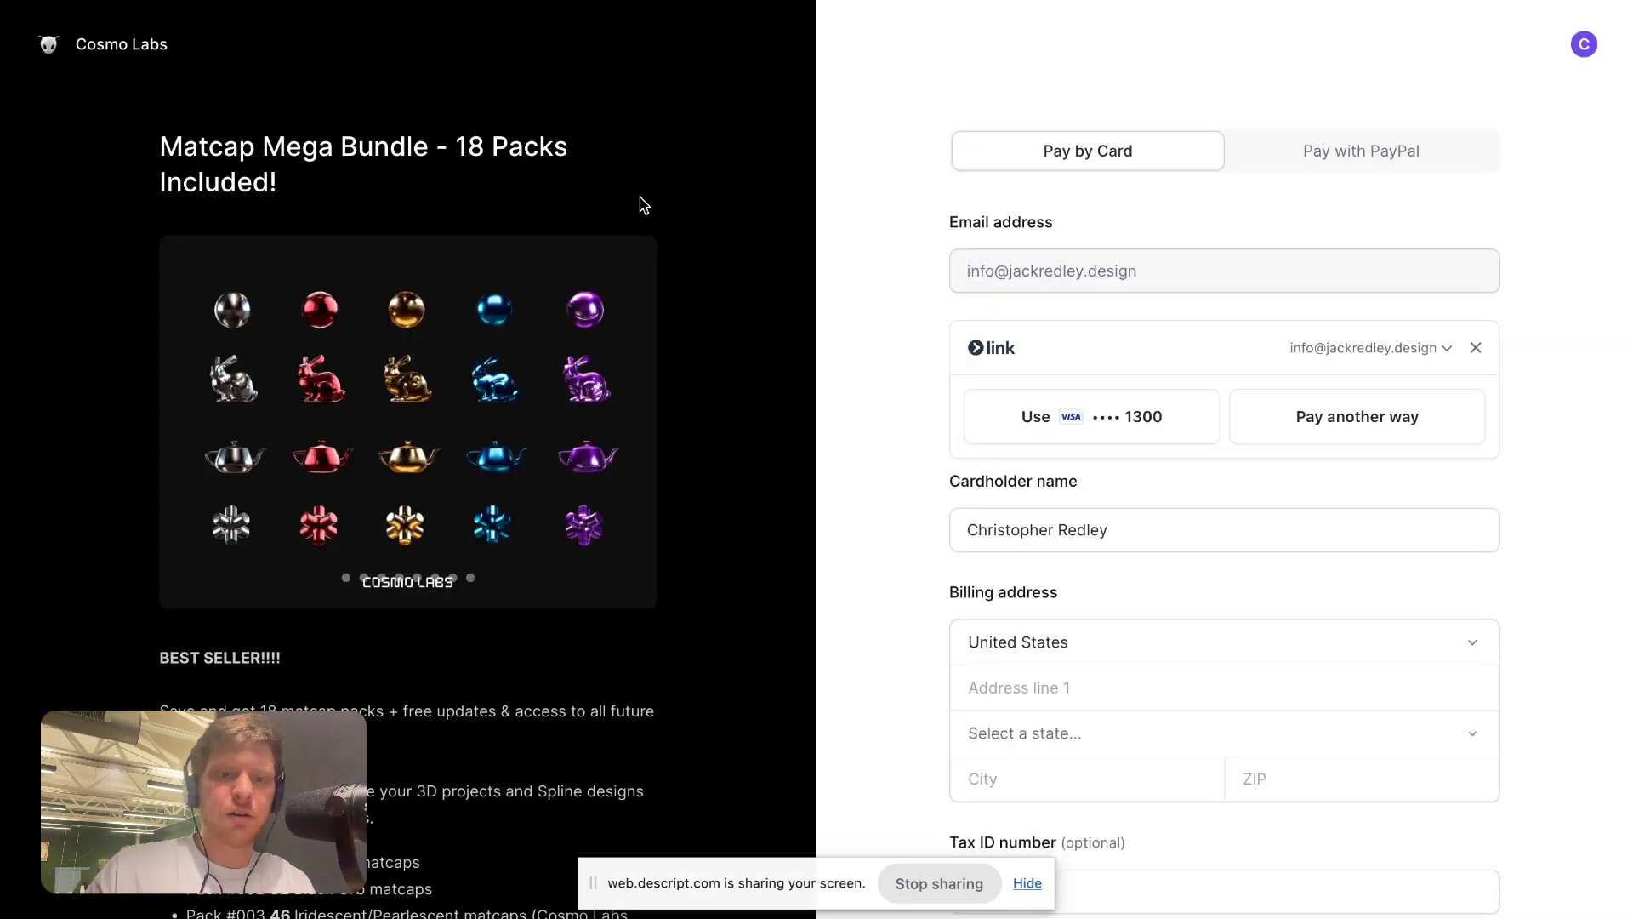
Open the Matcap Mega Bundle checkout page from the Cosmo Labs store front.
left_click(111, 54)
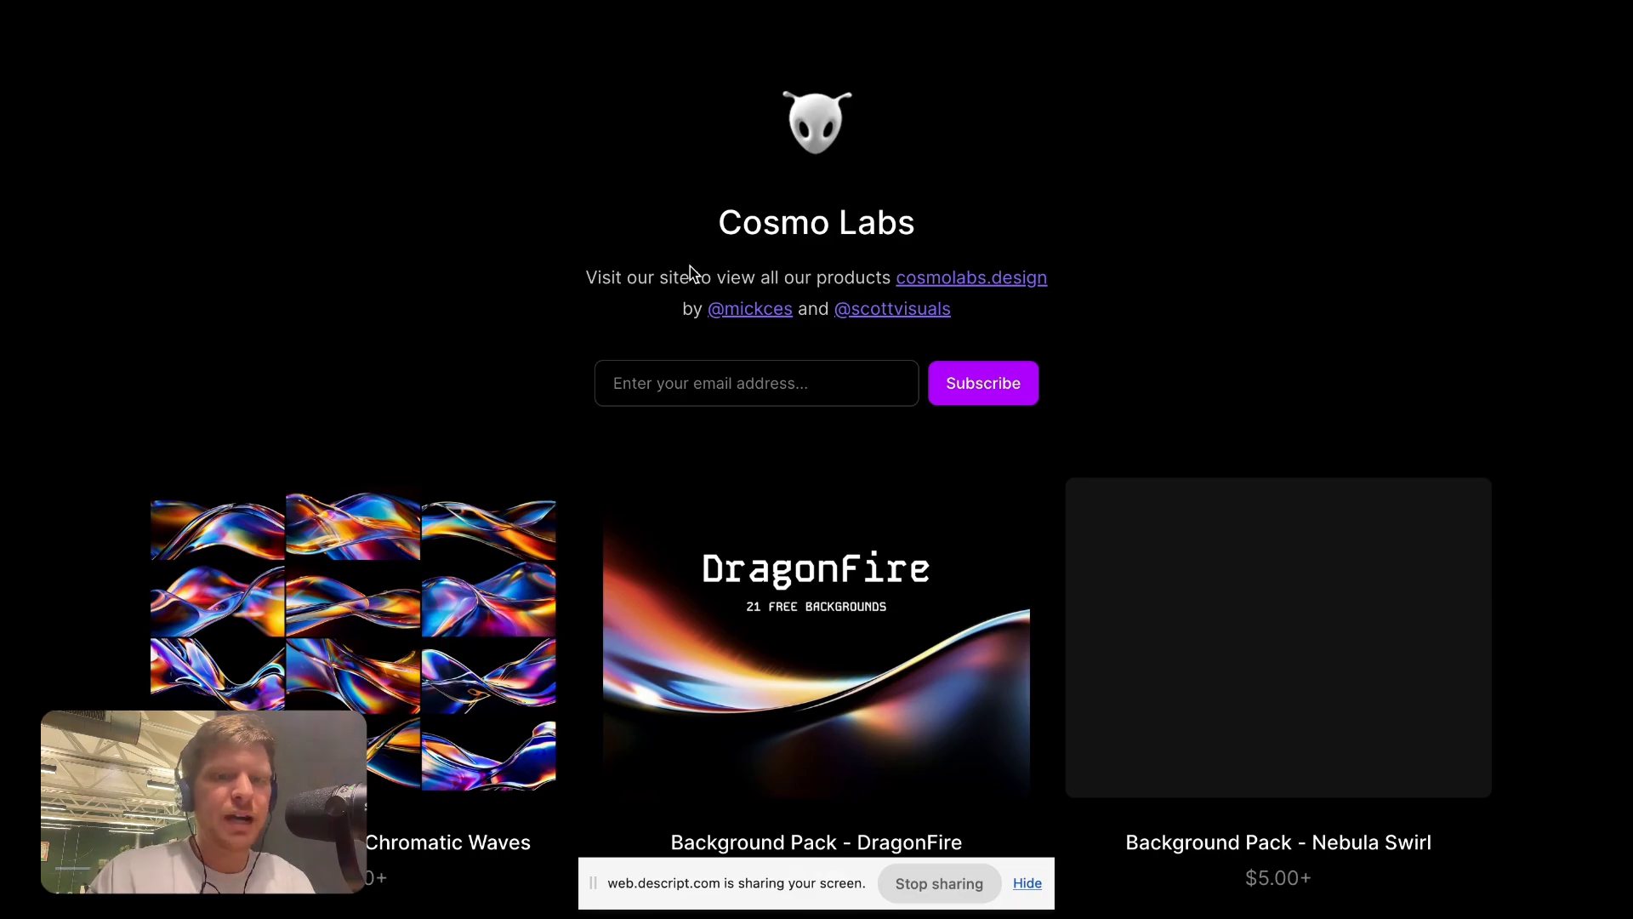
scroll(839, 459, "down", 20)
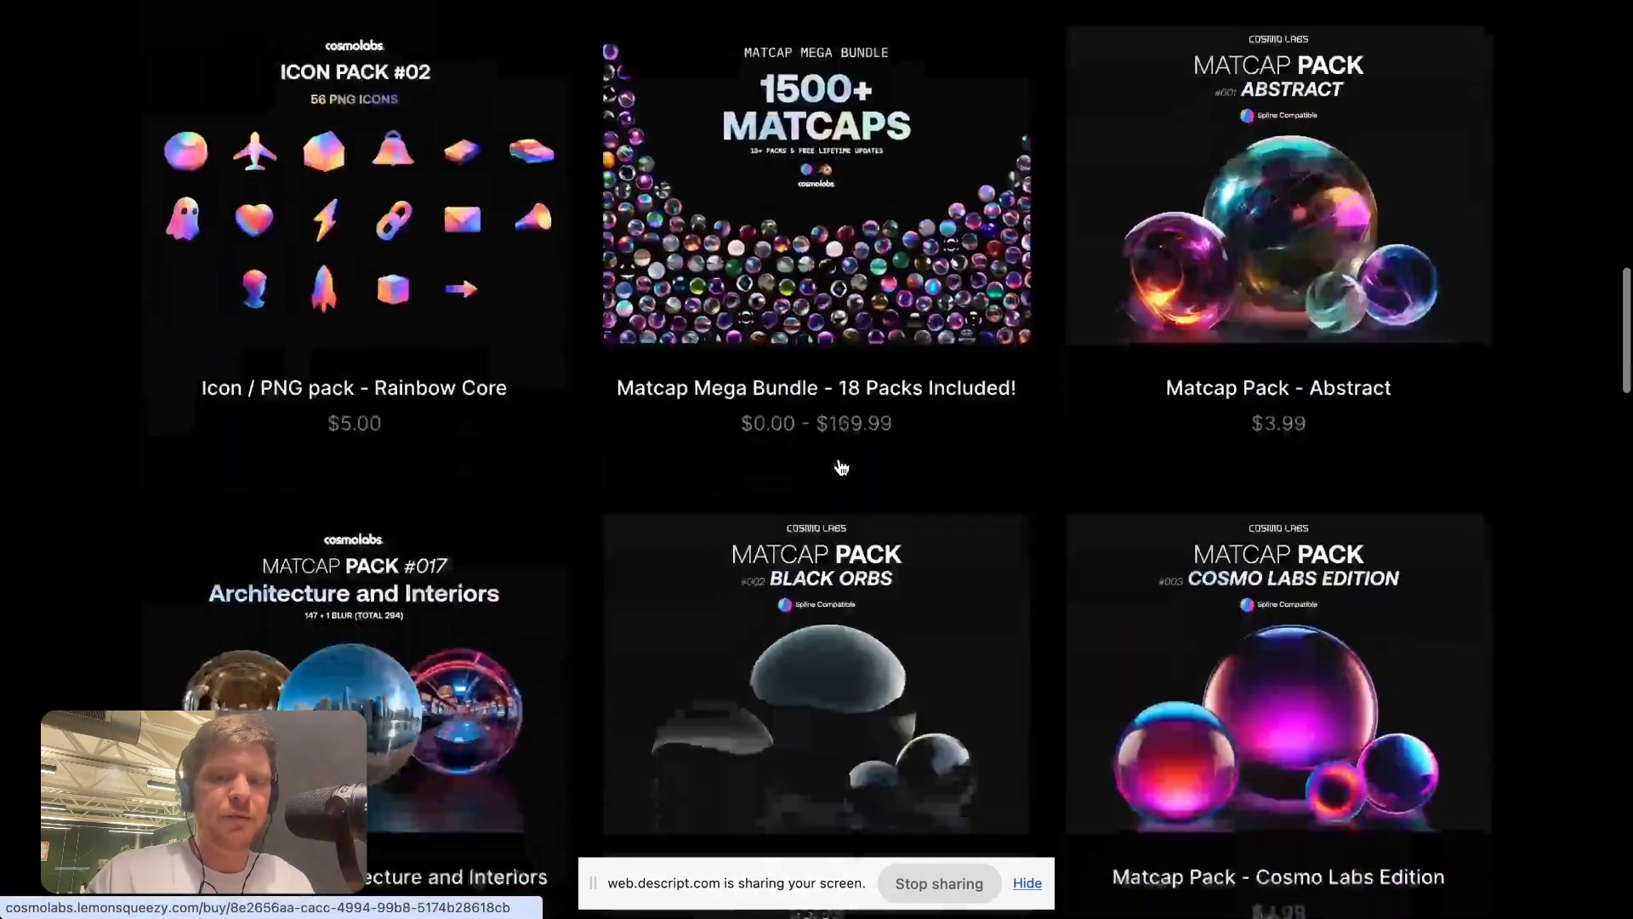
left_click(808, 164)
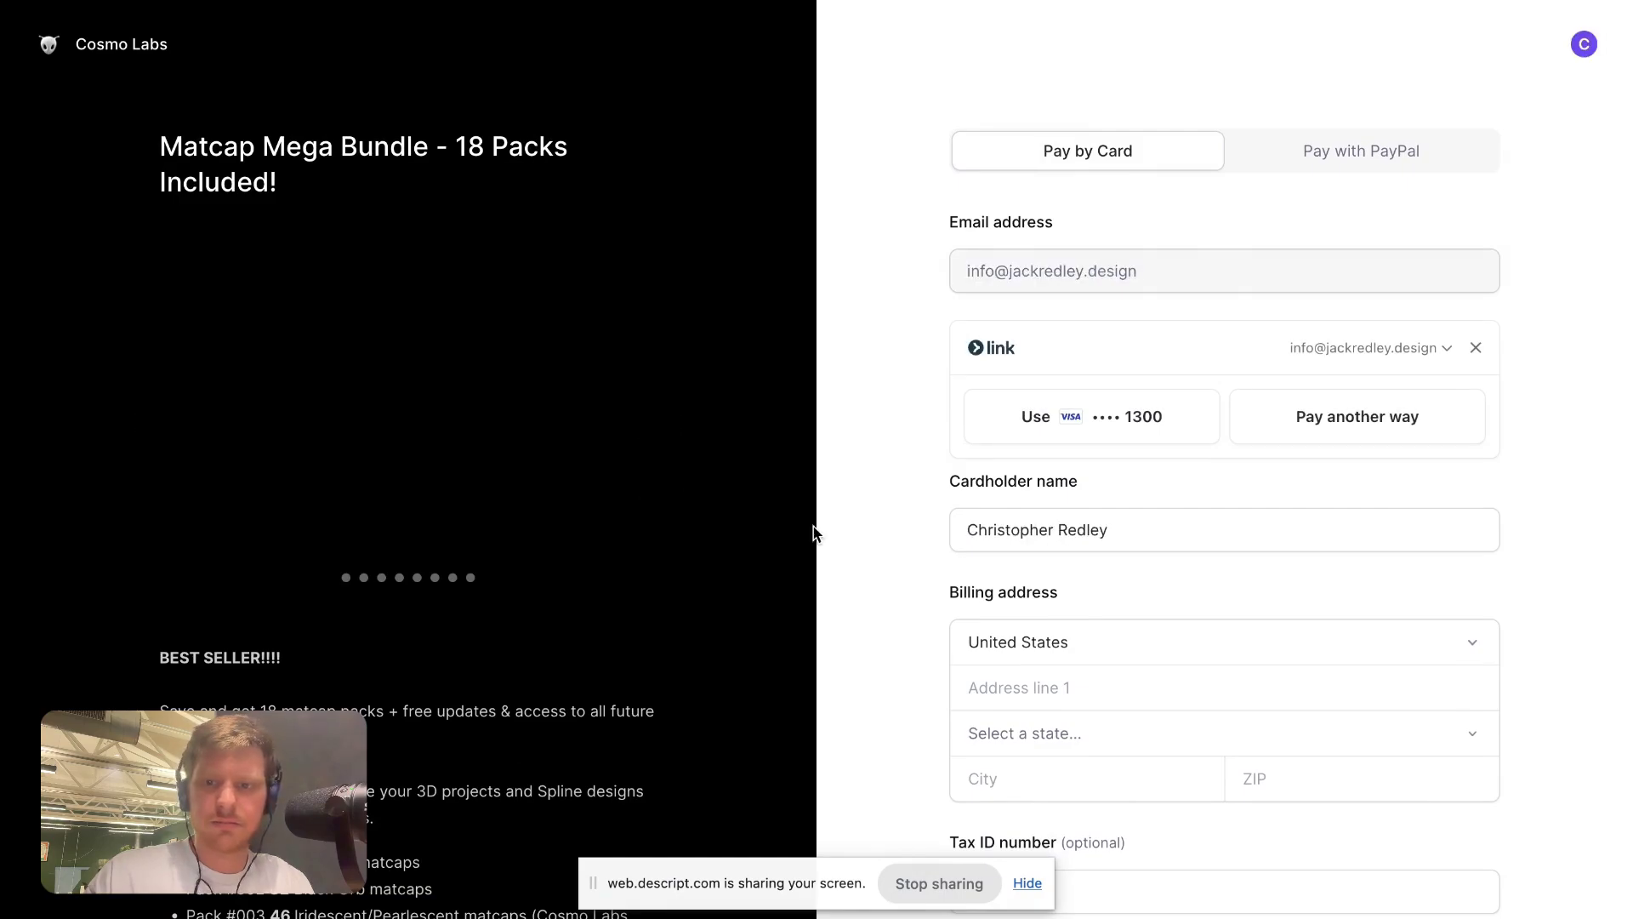
scroll(921, 574, "down", 4)
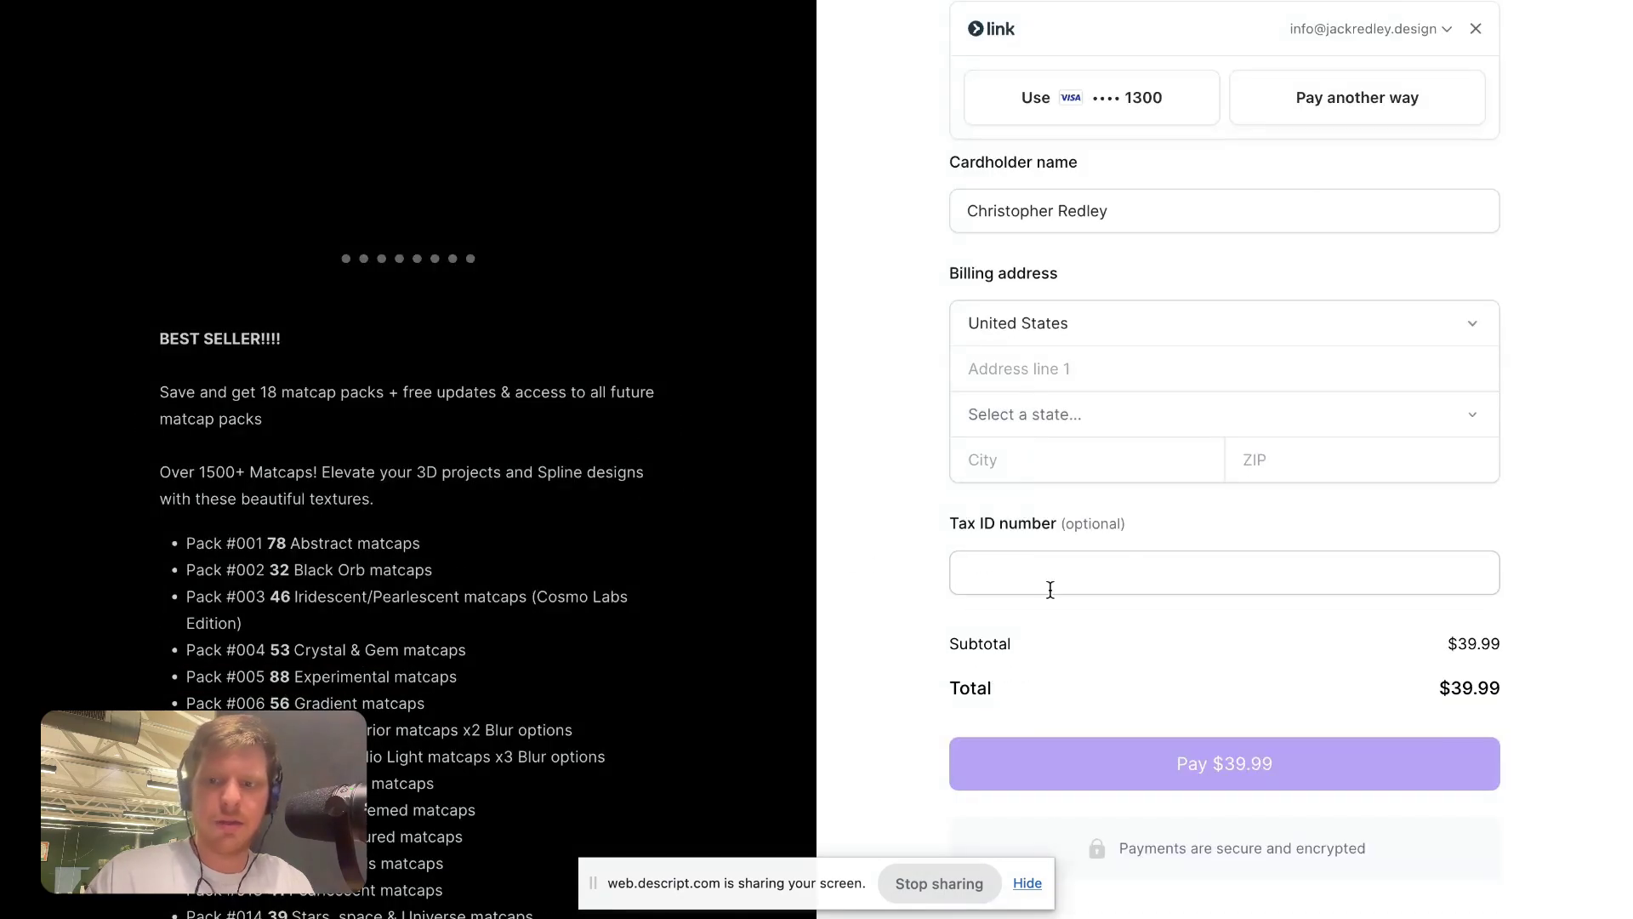
scroll(681, 629, "up", 4)
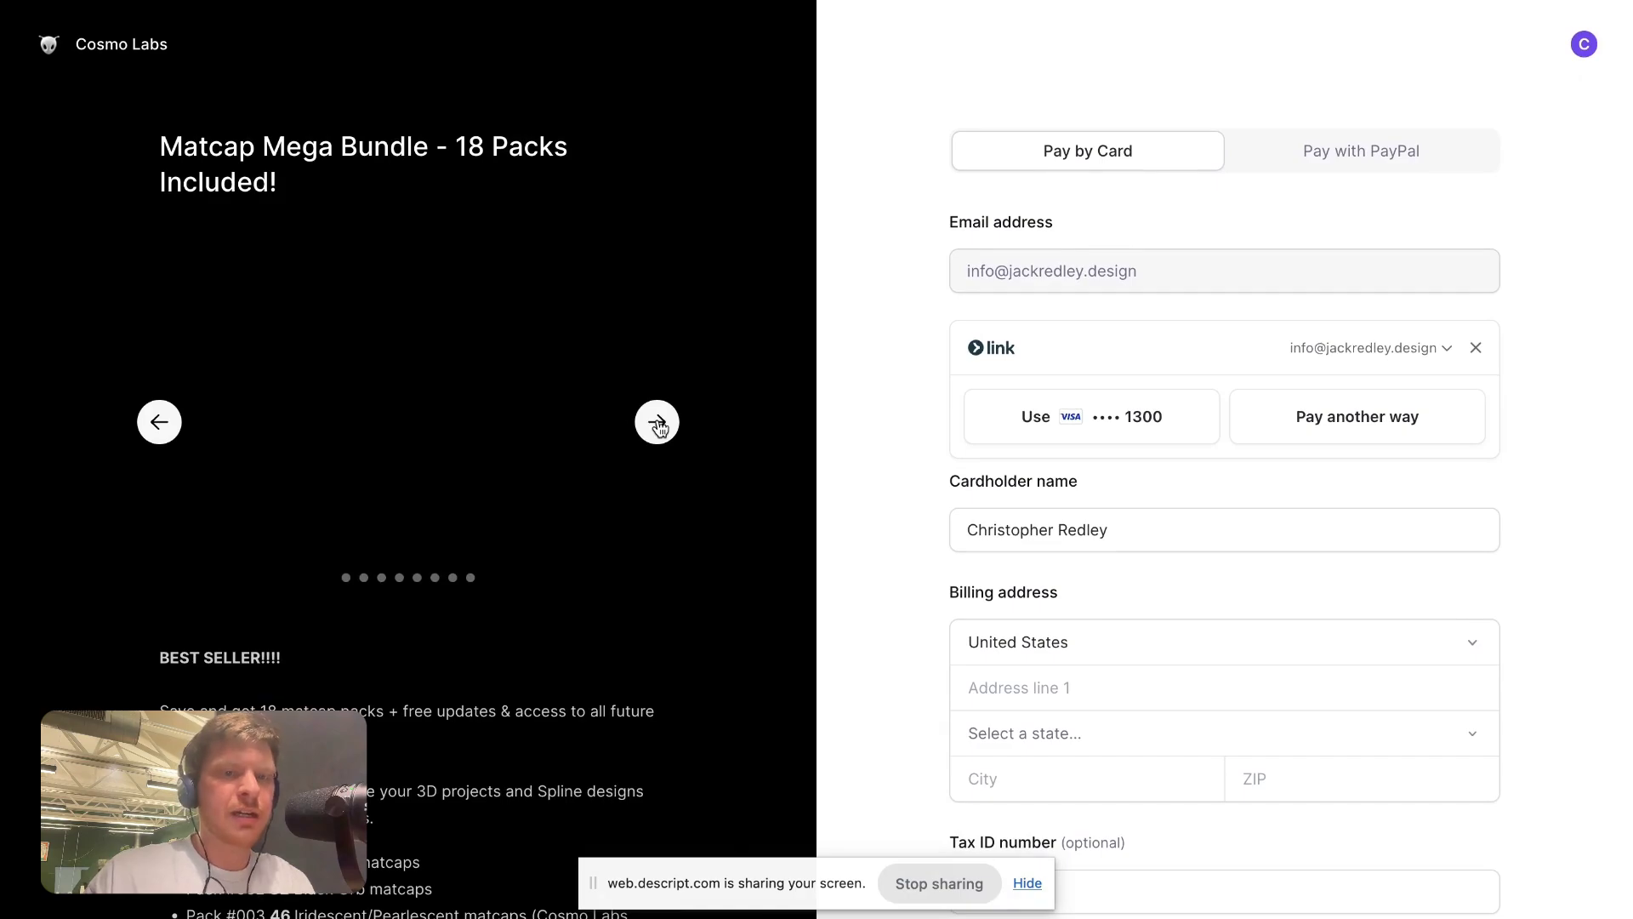
Page through the bundle's preview slides, then return to the Spline editor.
left_click(658, 423)
left_click(657, 423)
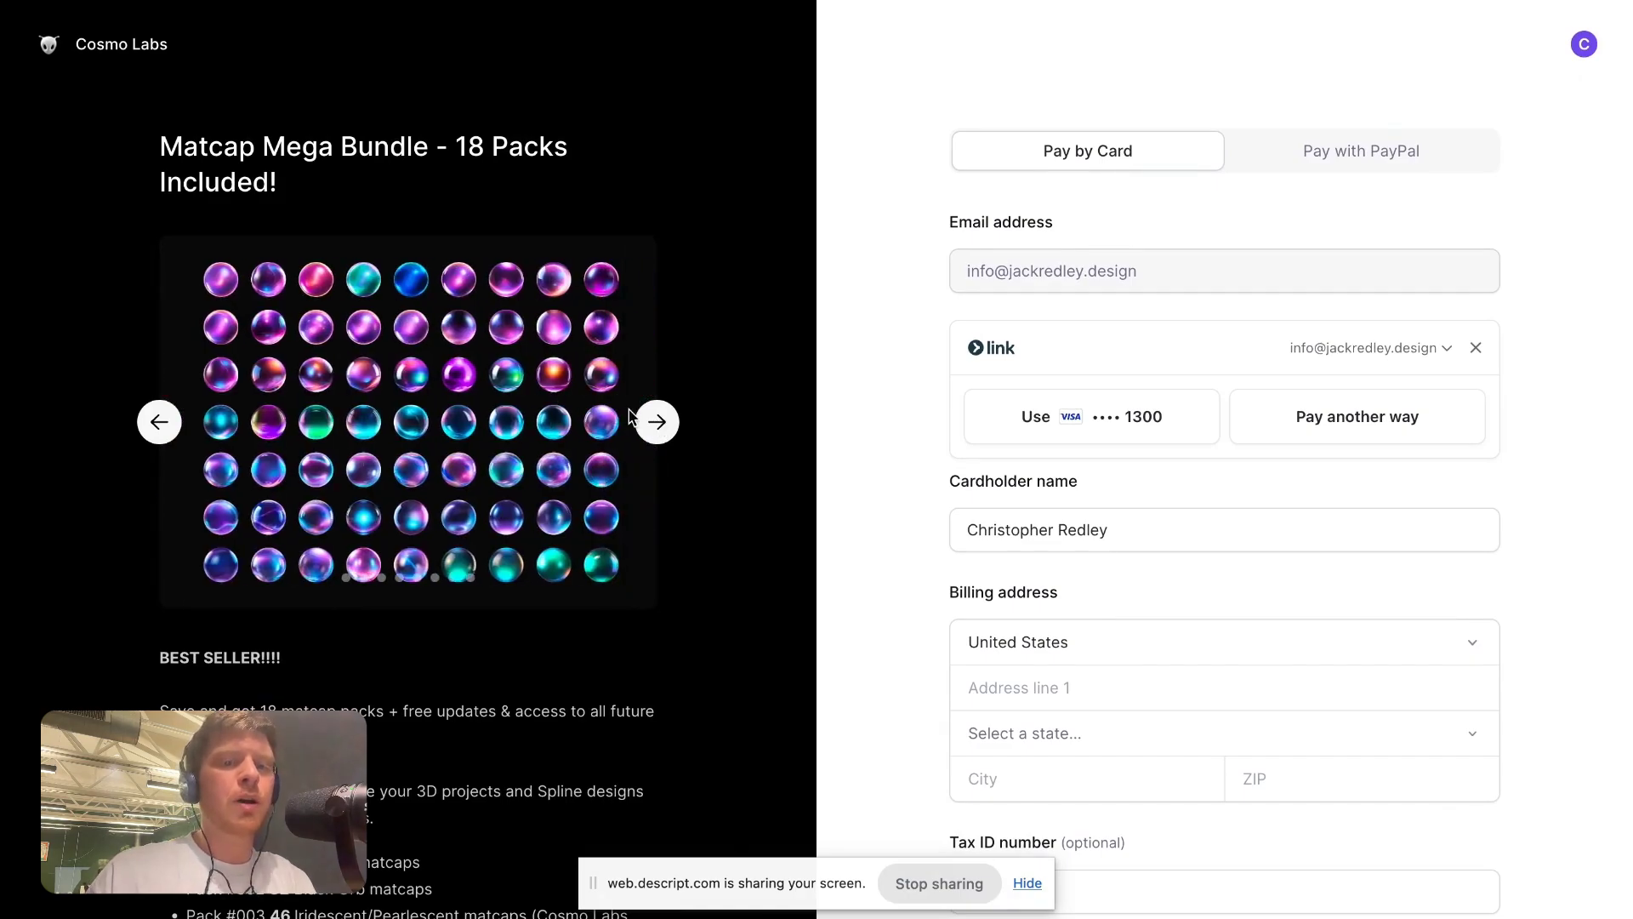
left_click(657, 421)
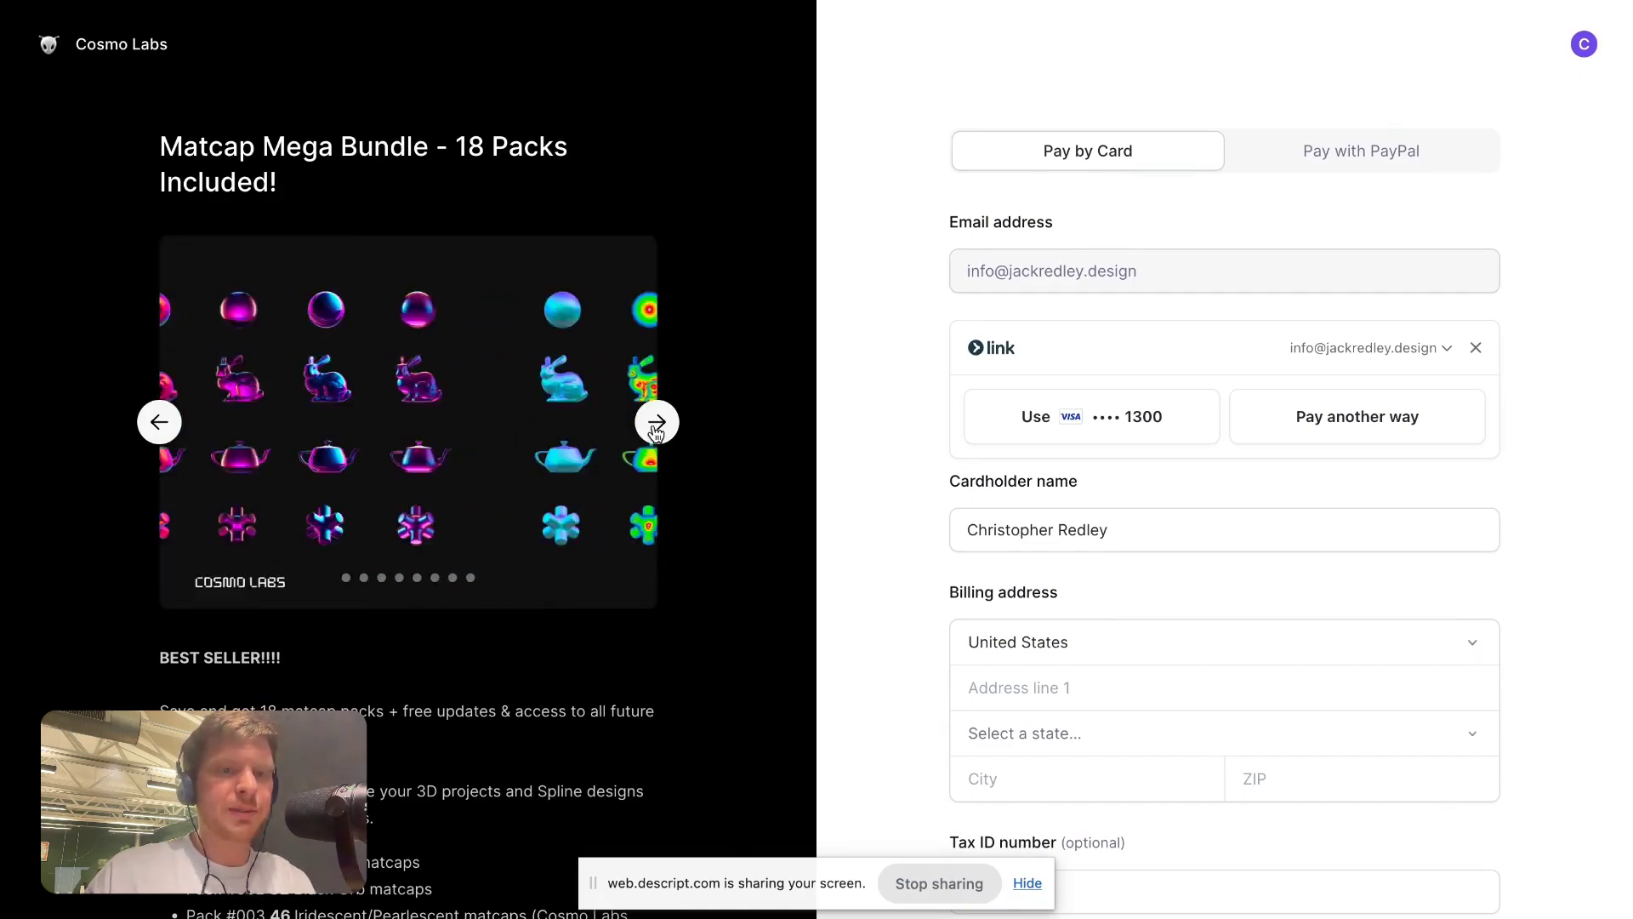
left_click(656, 425)
left_click(657, 425)
left_click(656, 426)
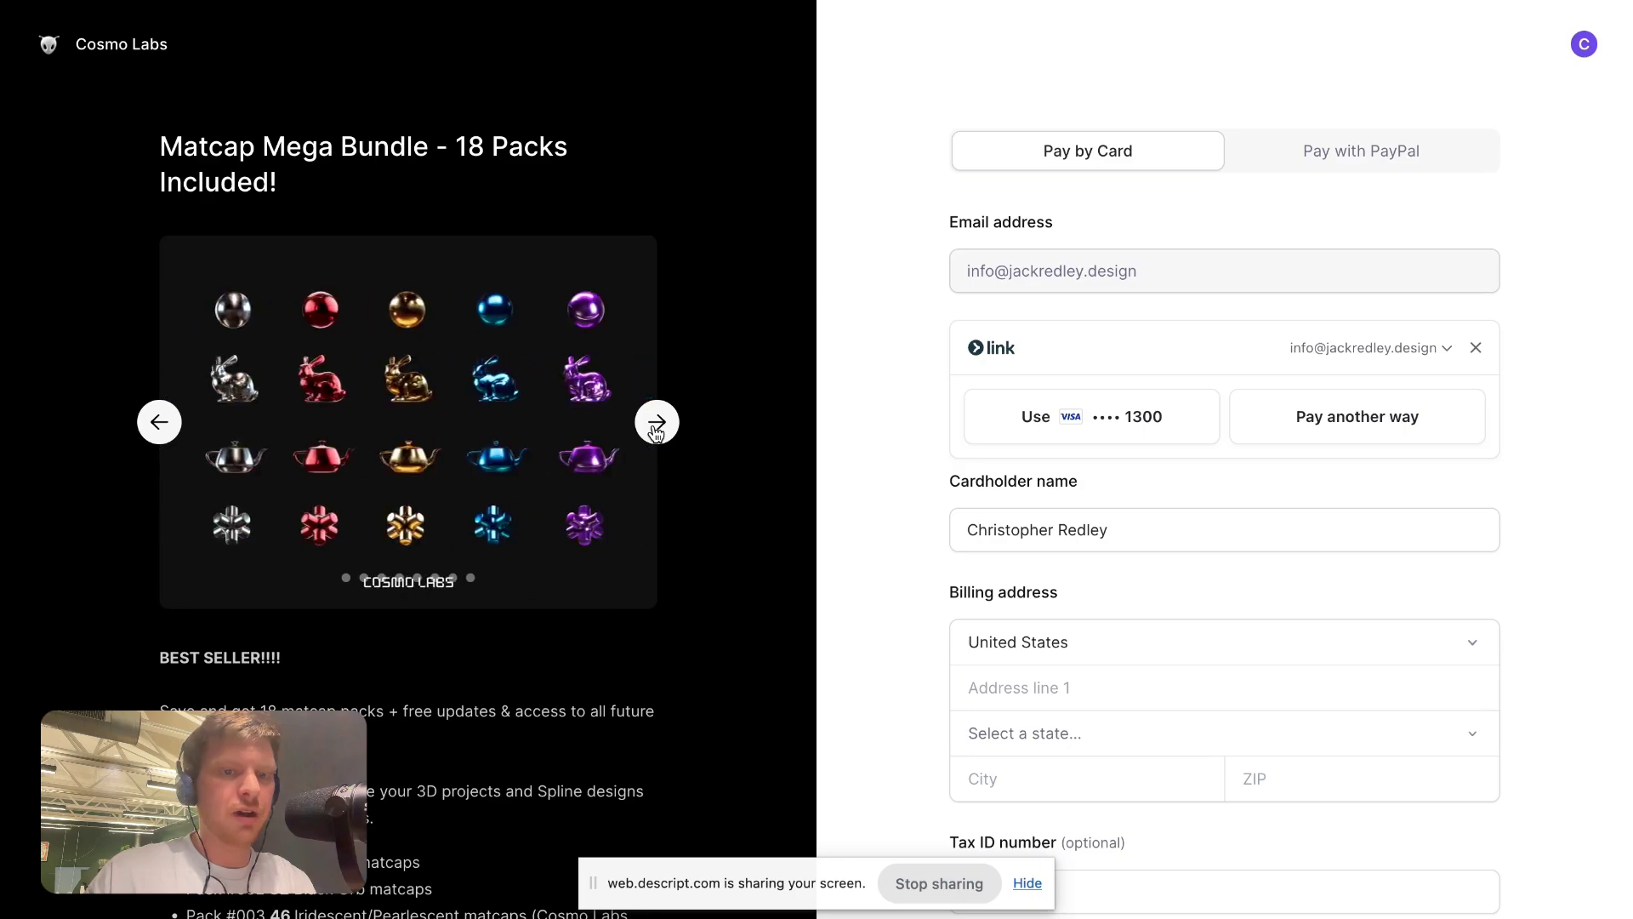
left_click(656, 423)
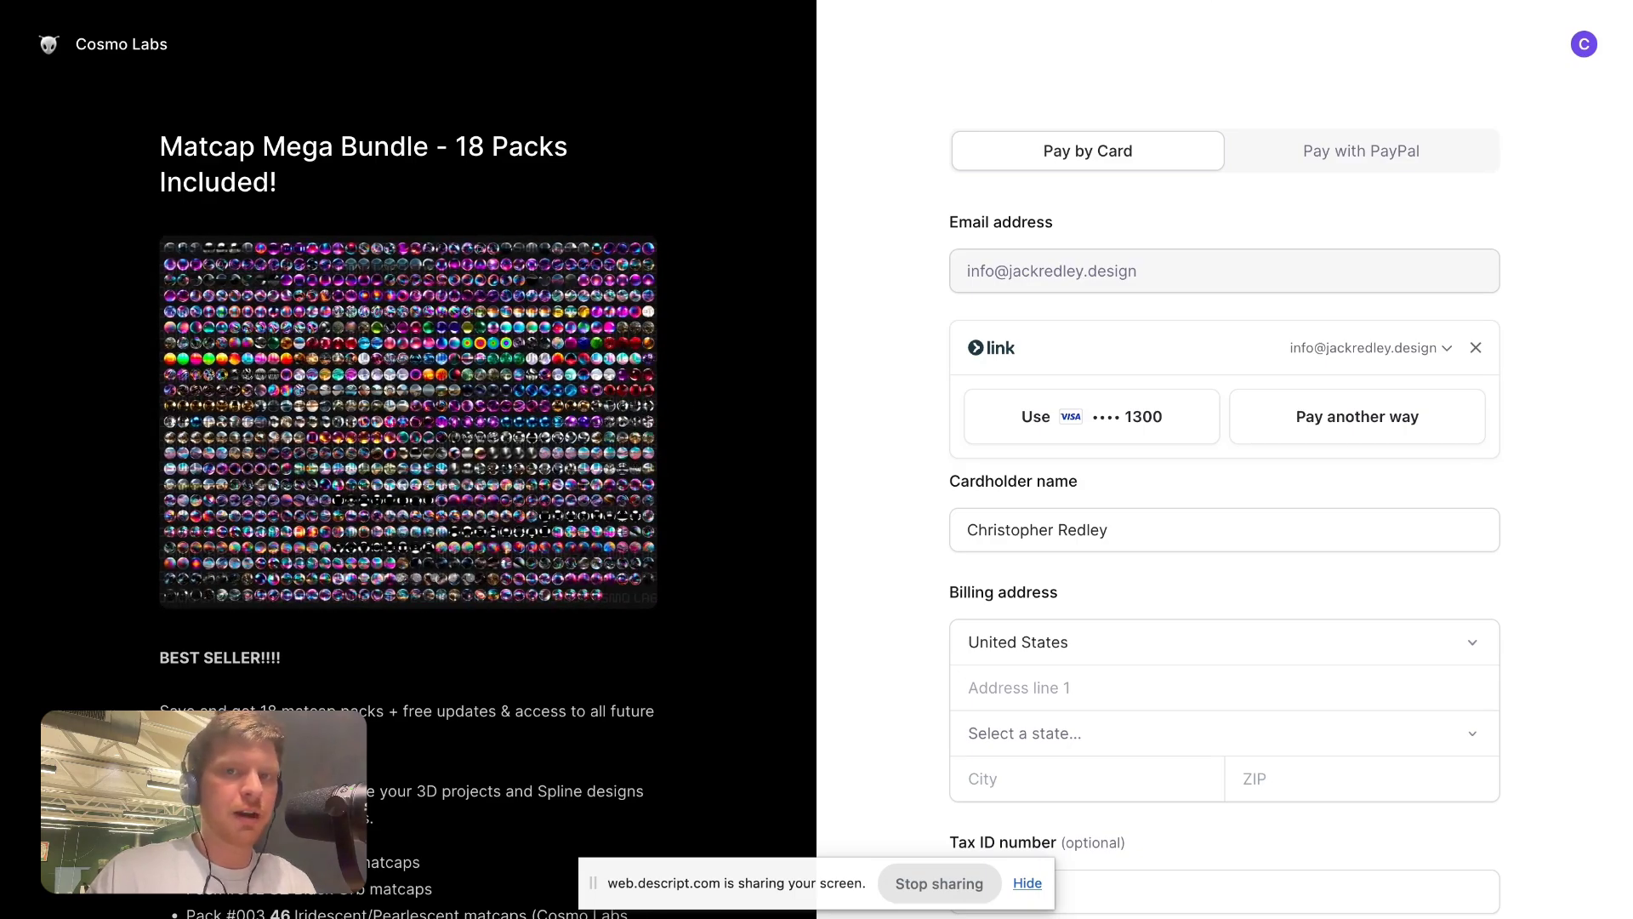
left_click(927, 0)
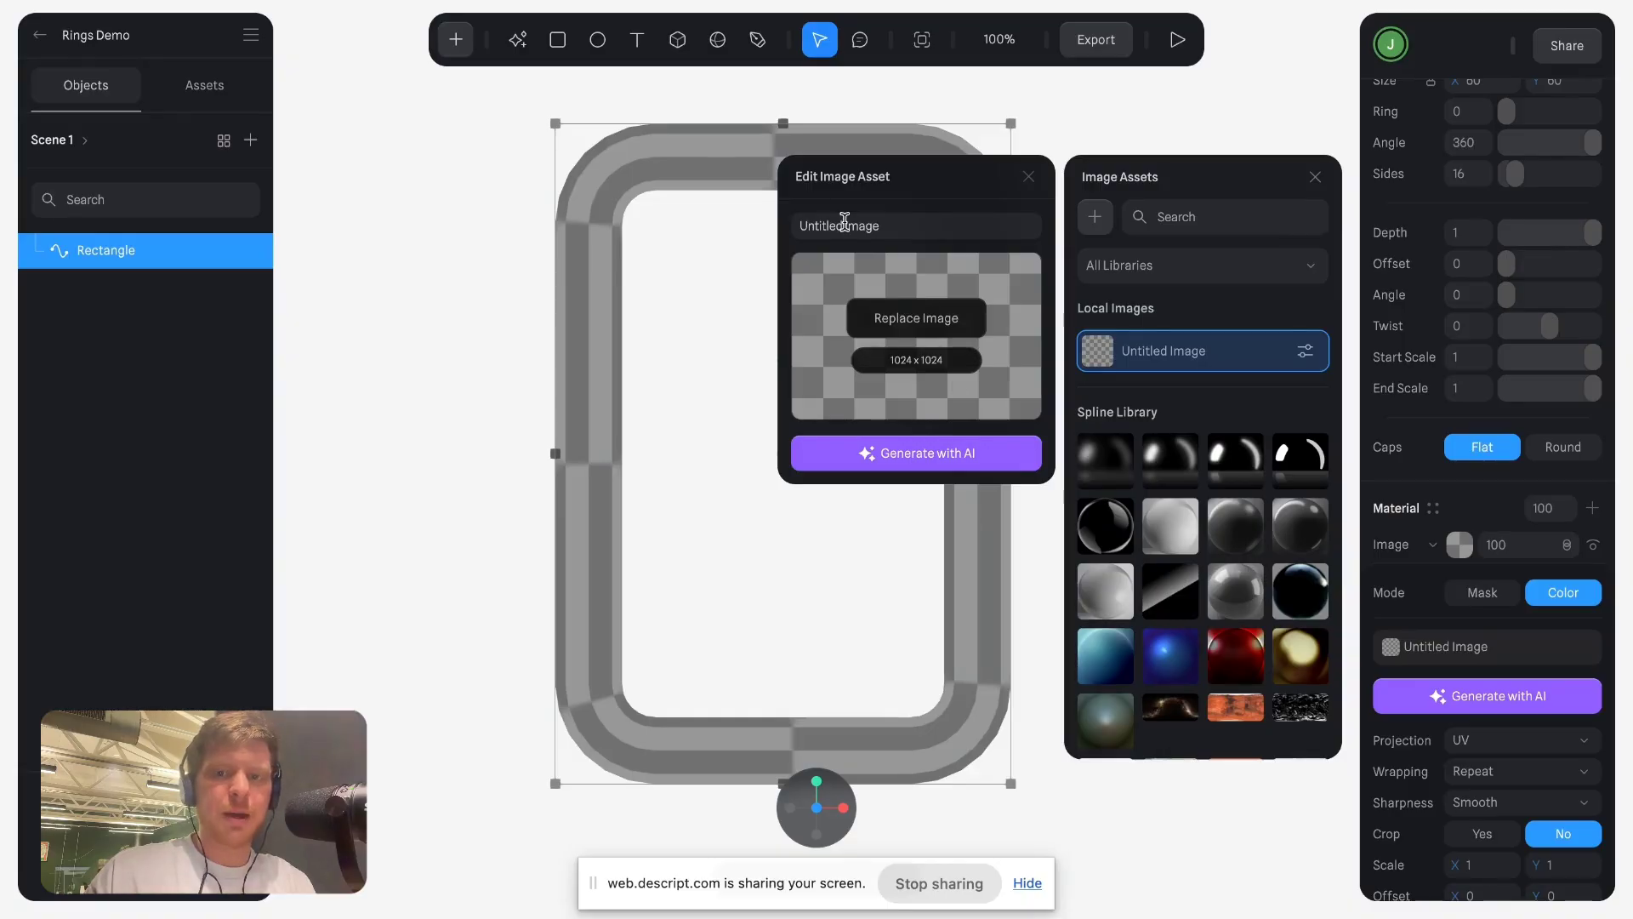
Preview the 011 Metals matcaps and load matcaps_metals_cosmolabs (11).png as the ring's image.
left_click(951, 328)
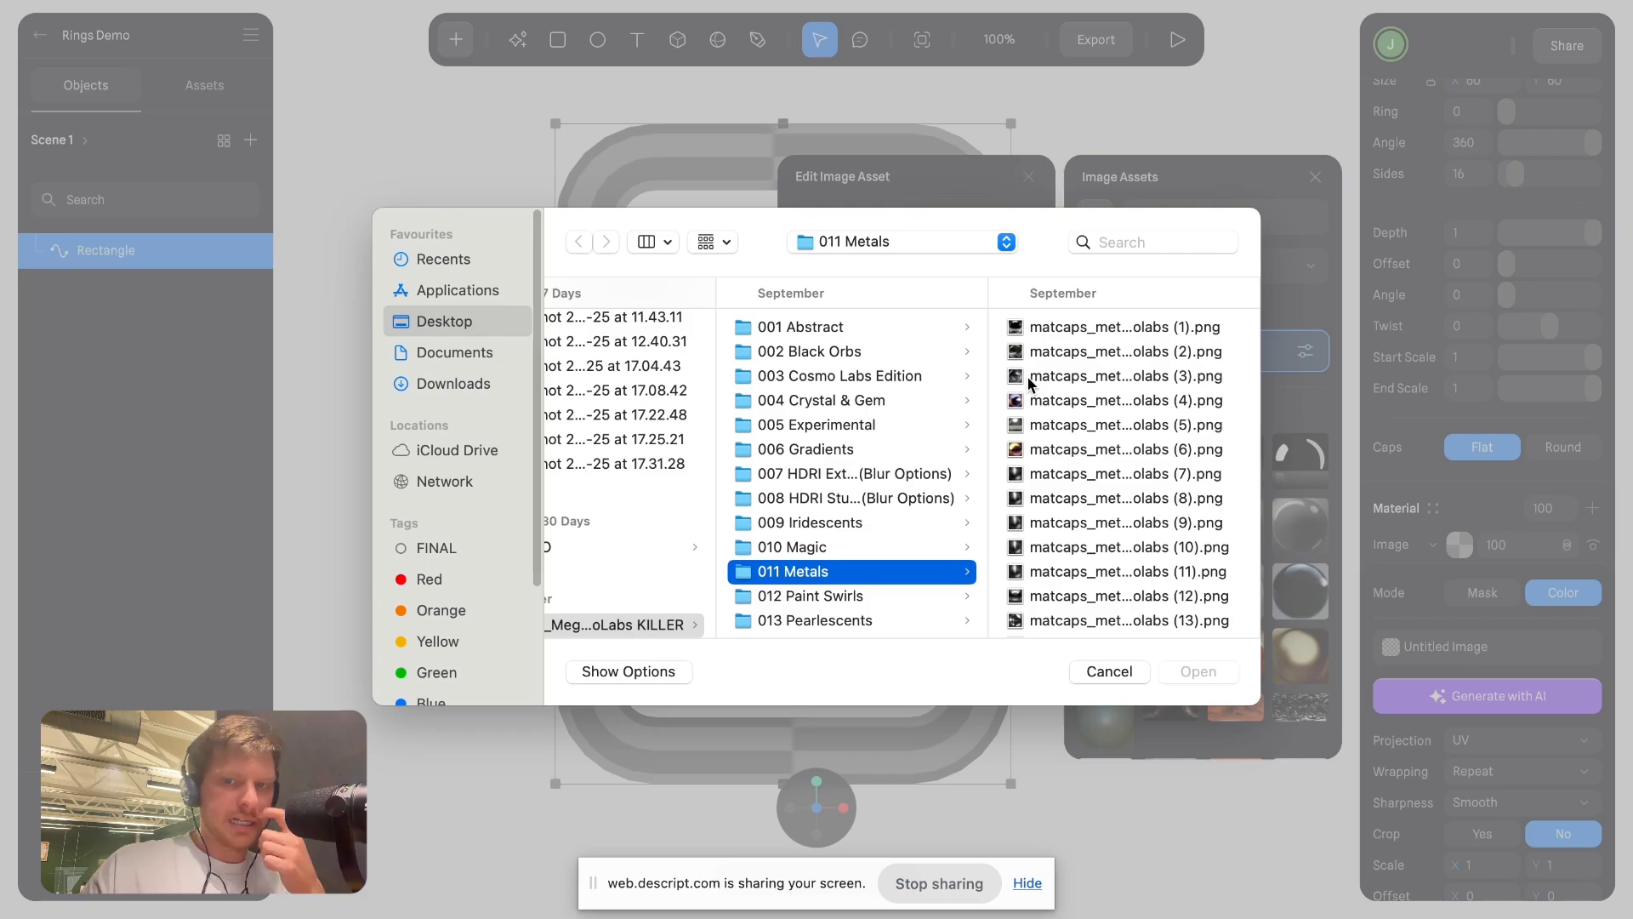
left_click(1101, 540)
key("Down")
key("Down")
key("Down")
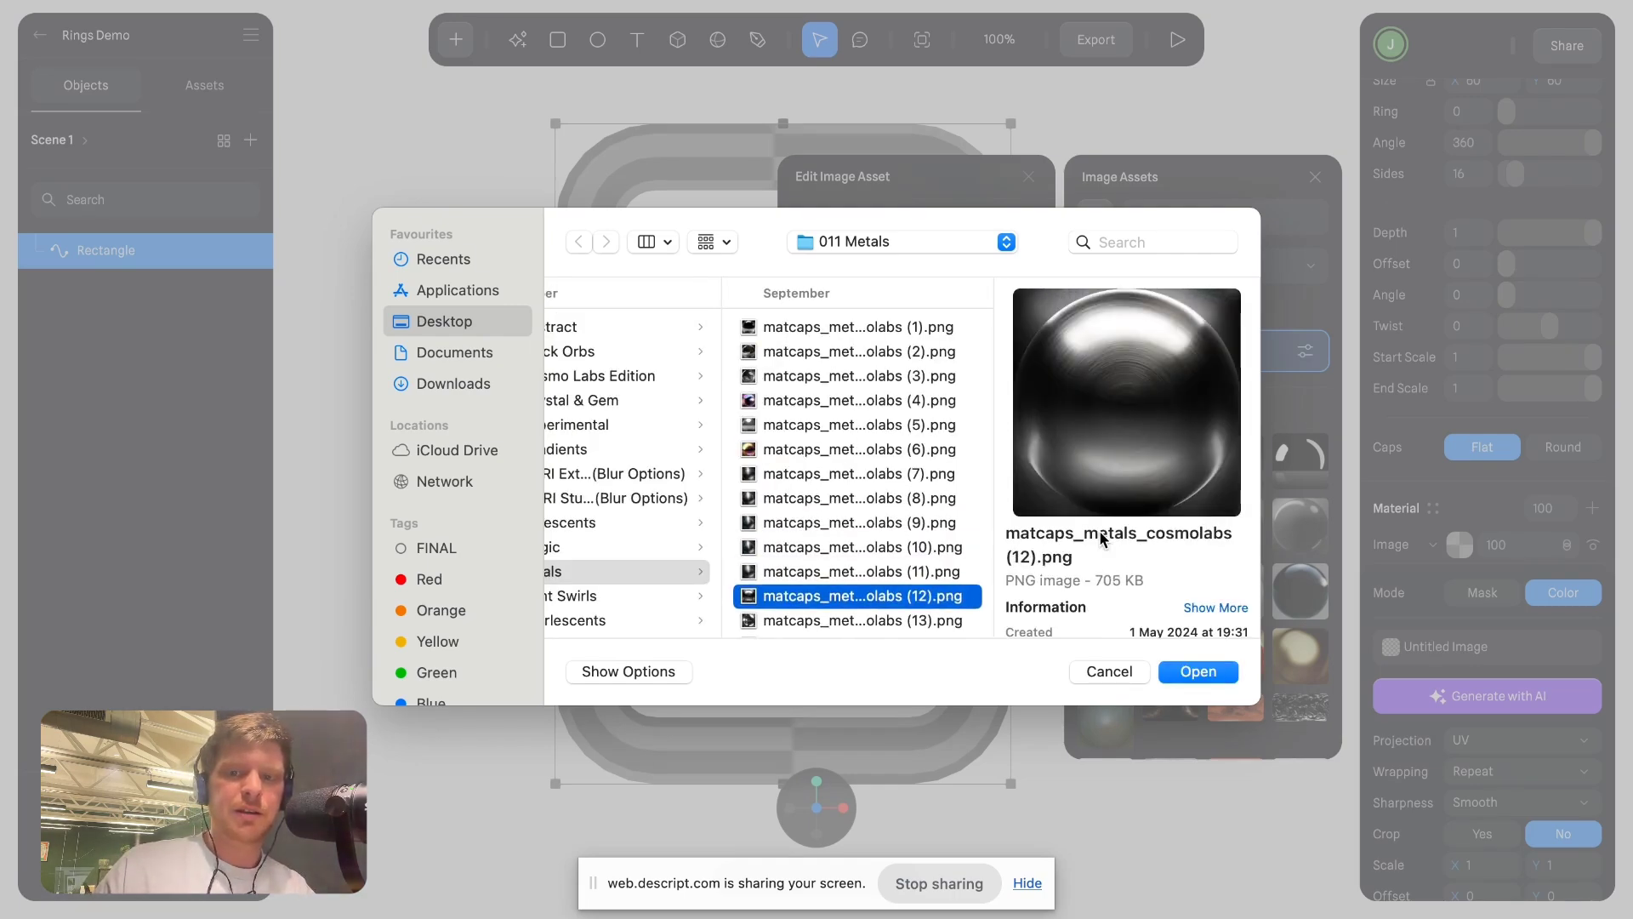
key("Up")
key("Up")
key("Up")
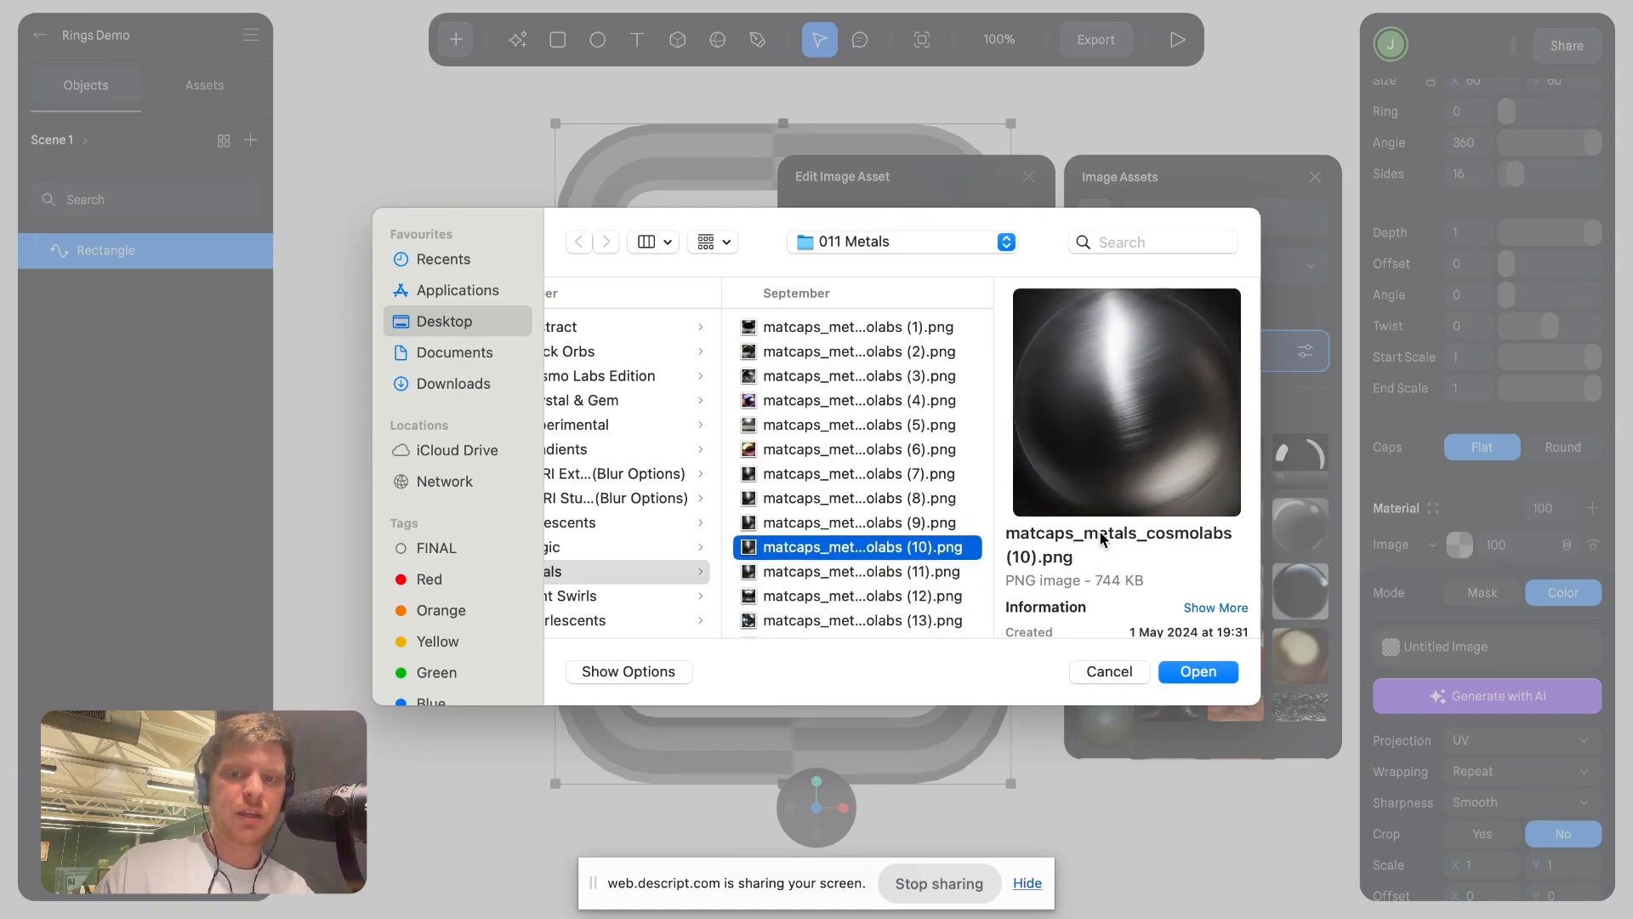
key("Left")
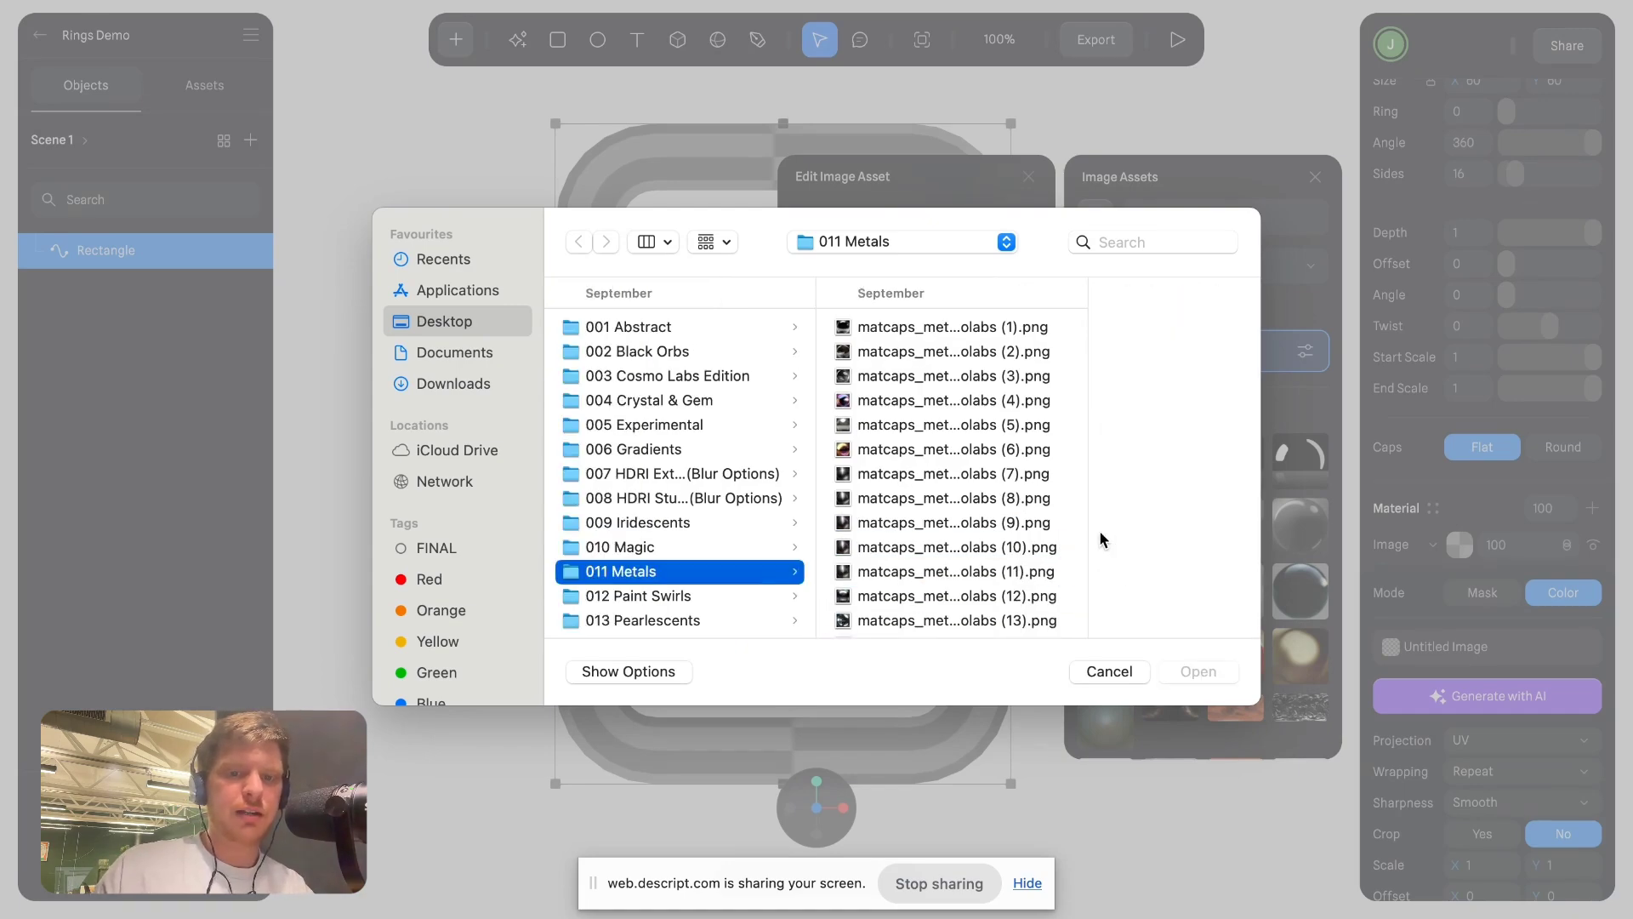
key("Right")
key("Down")
key("Down")
key("Down")
key("Down")
key("Down")
key("Down")
key("Down")
key("Down")
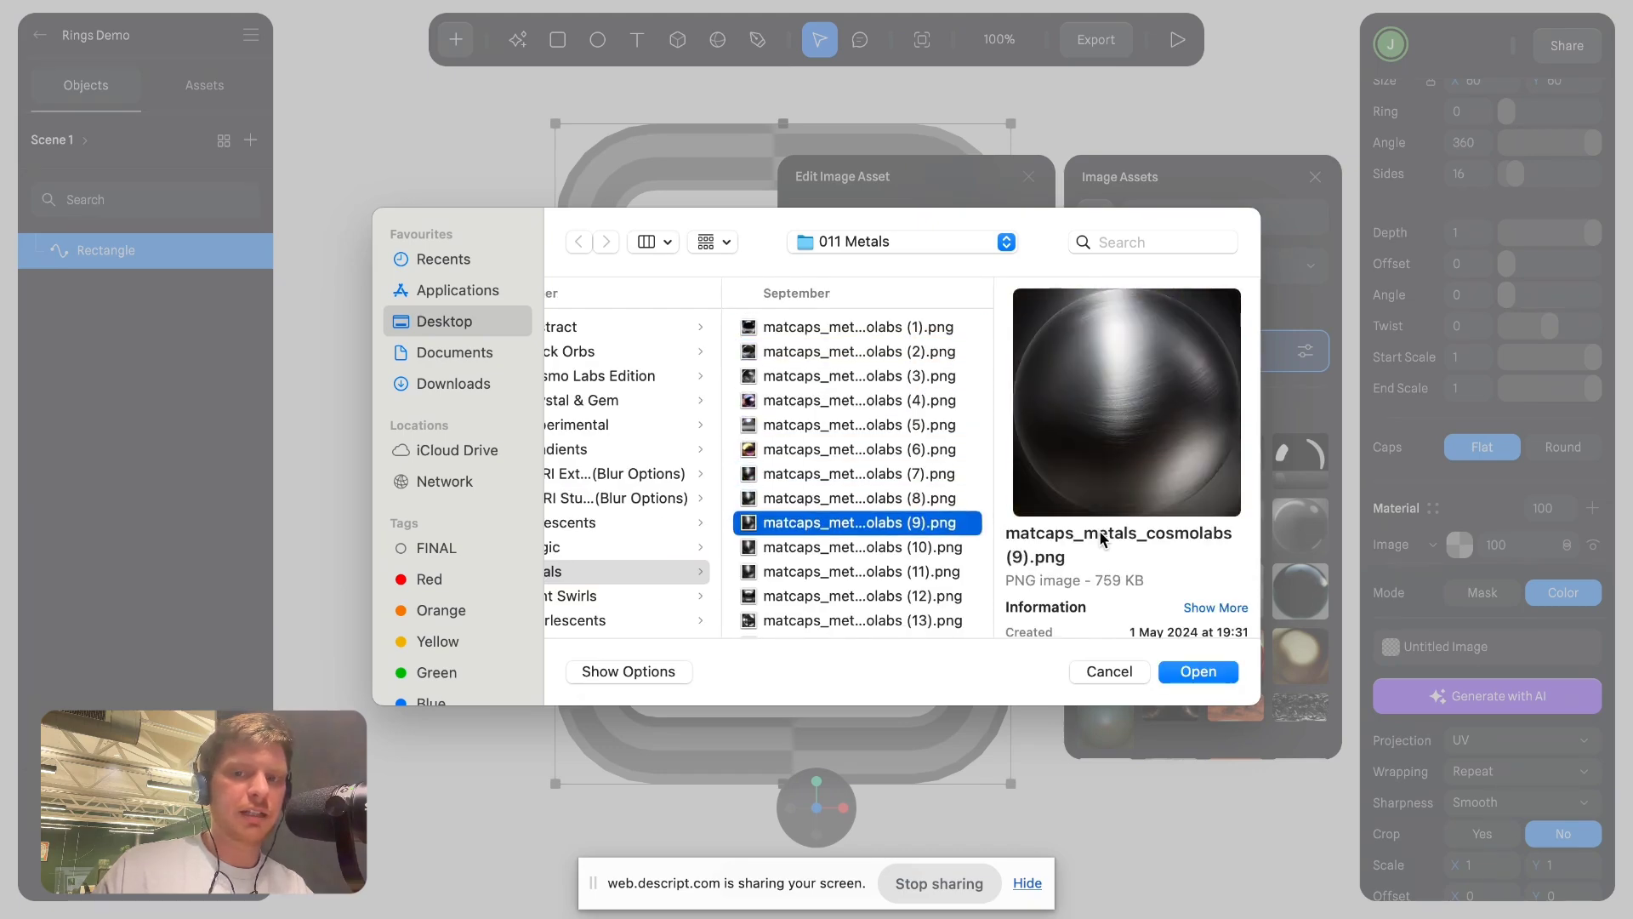
key("Down")
key("Down")
key("Down")
key("Up")
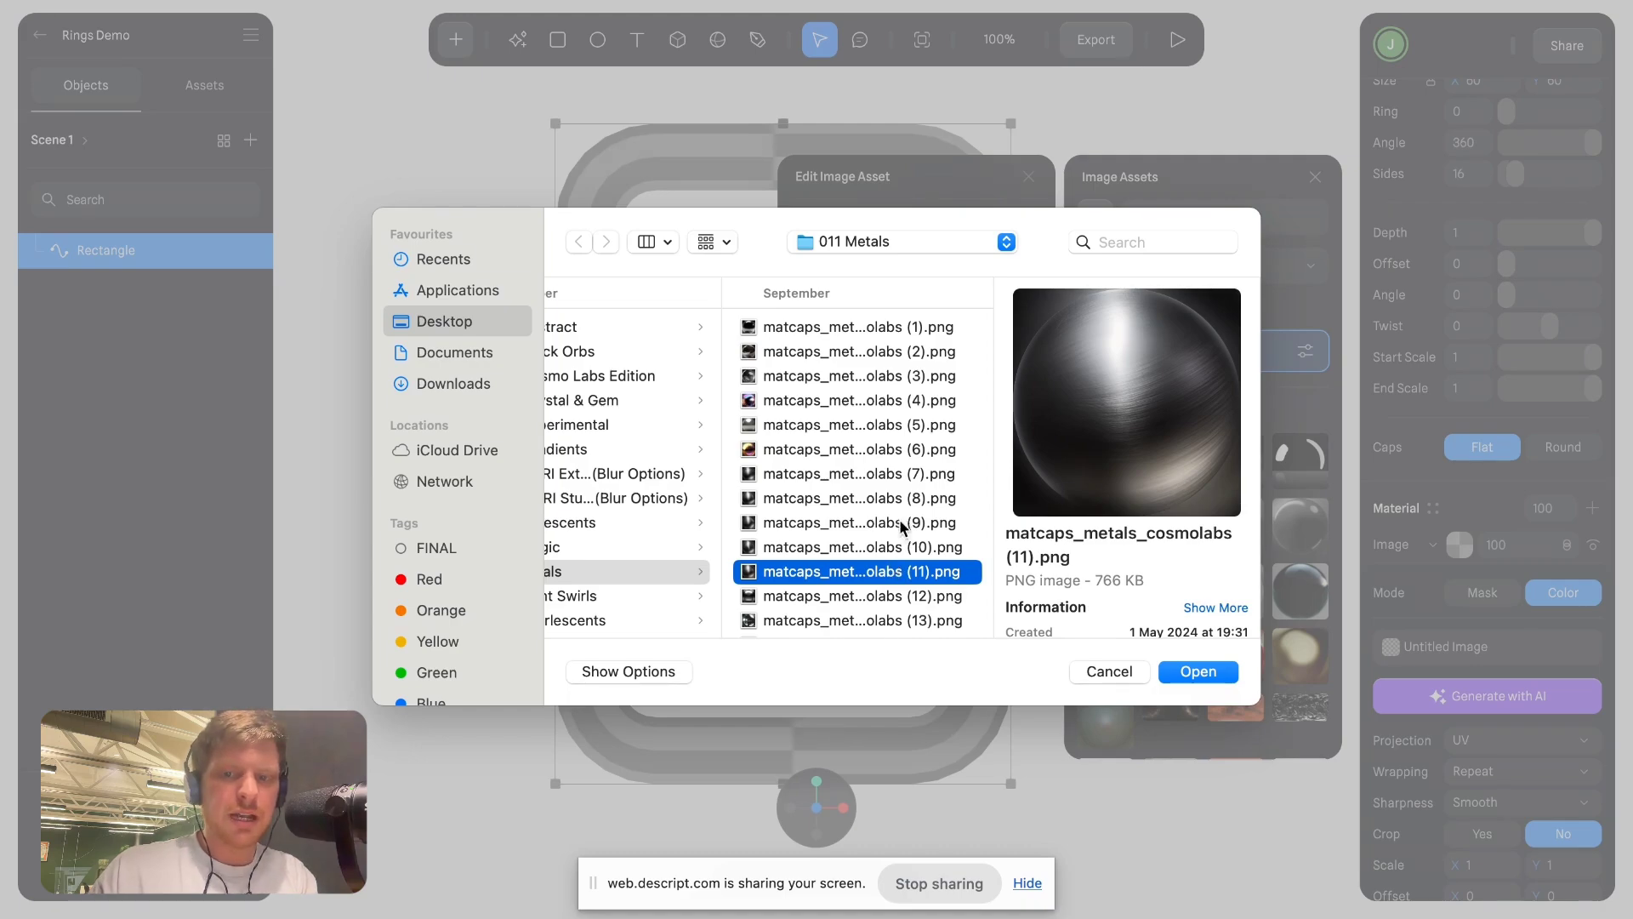
left_click(1206, 671)
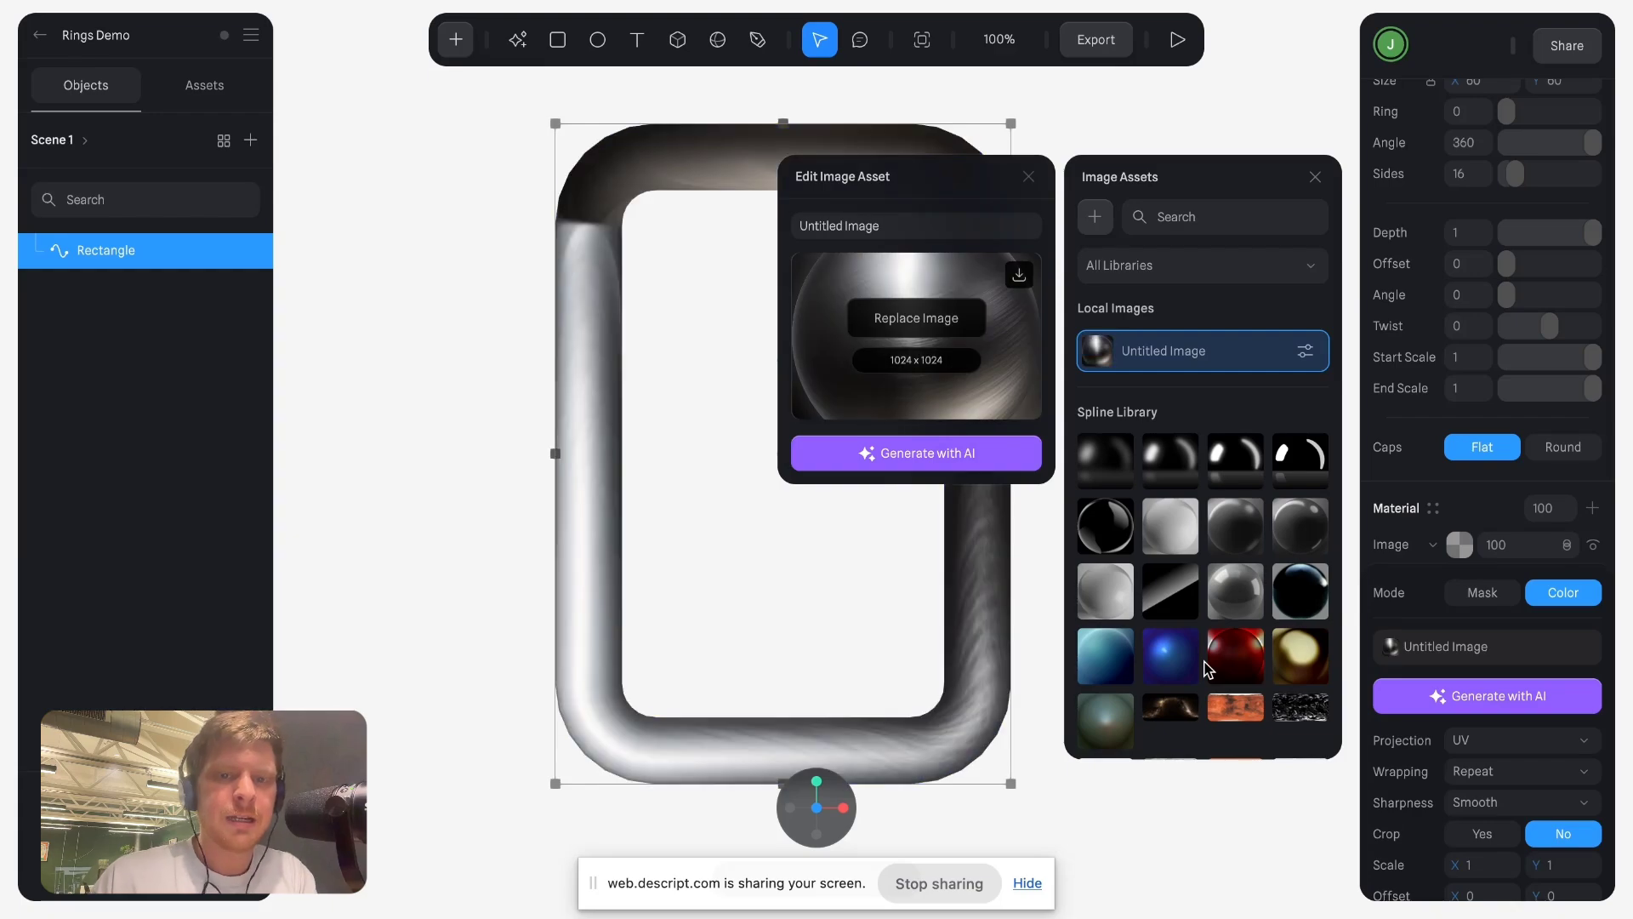
Close the Edit Image Asset and Image Assets panels, inspect the ring, and collapse the Image layer.
left_click(1028, 177)
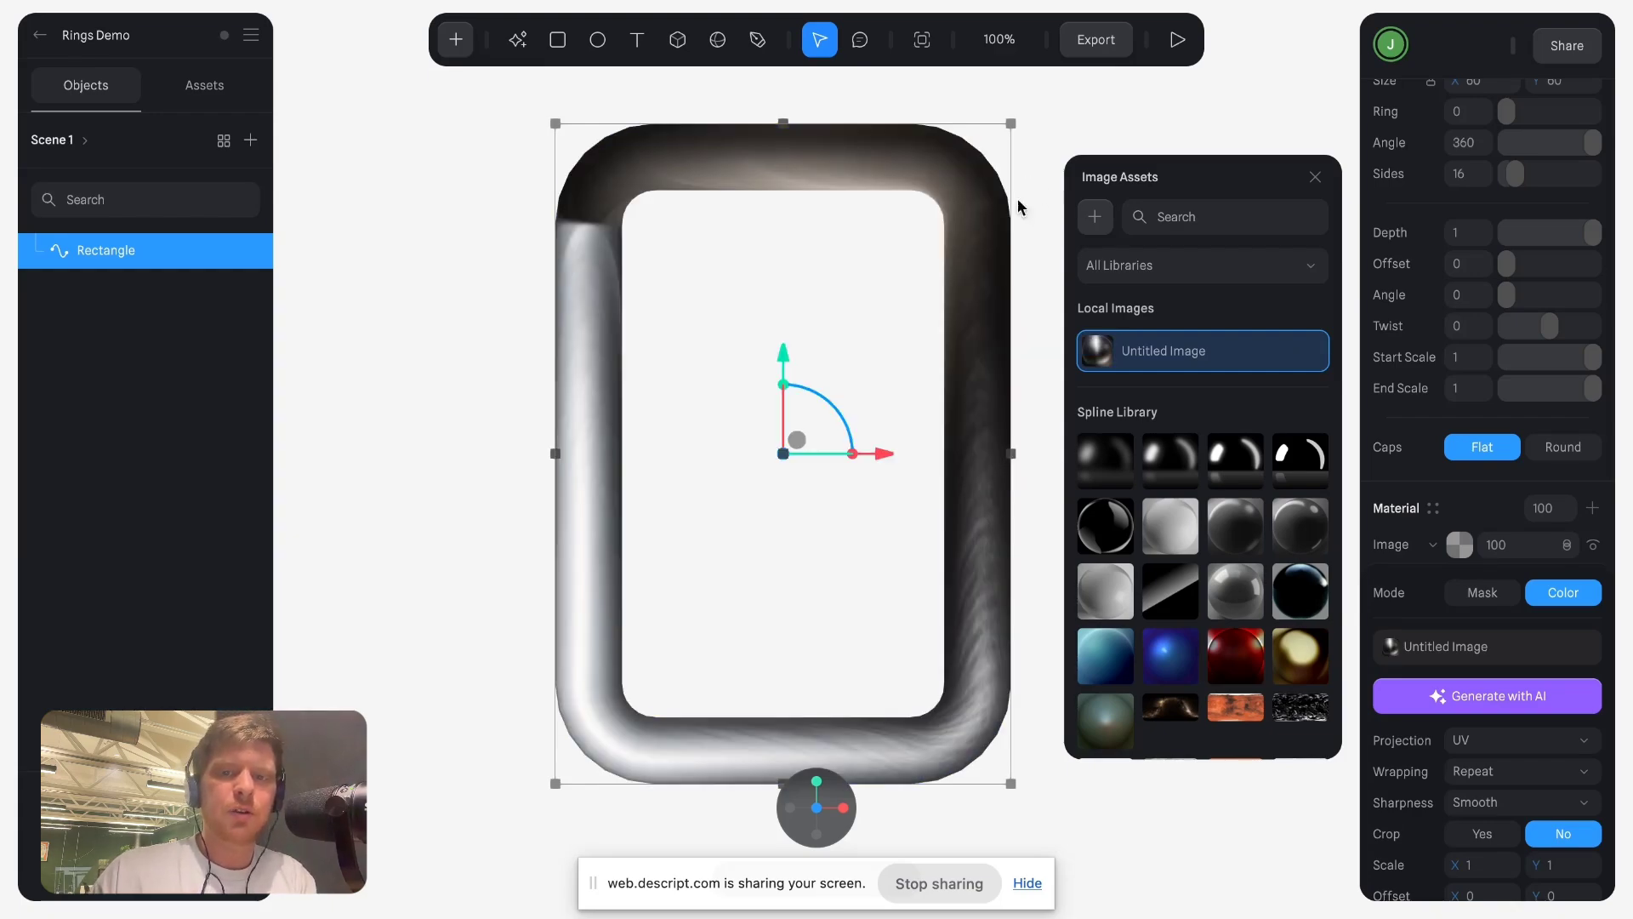
left_click(1314, 176)
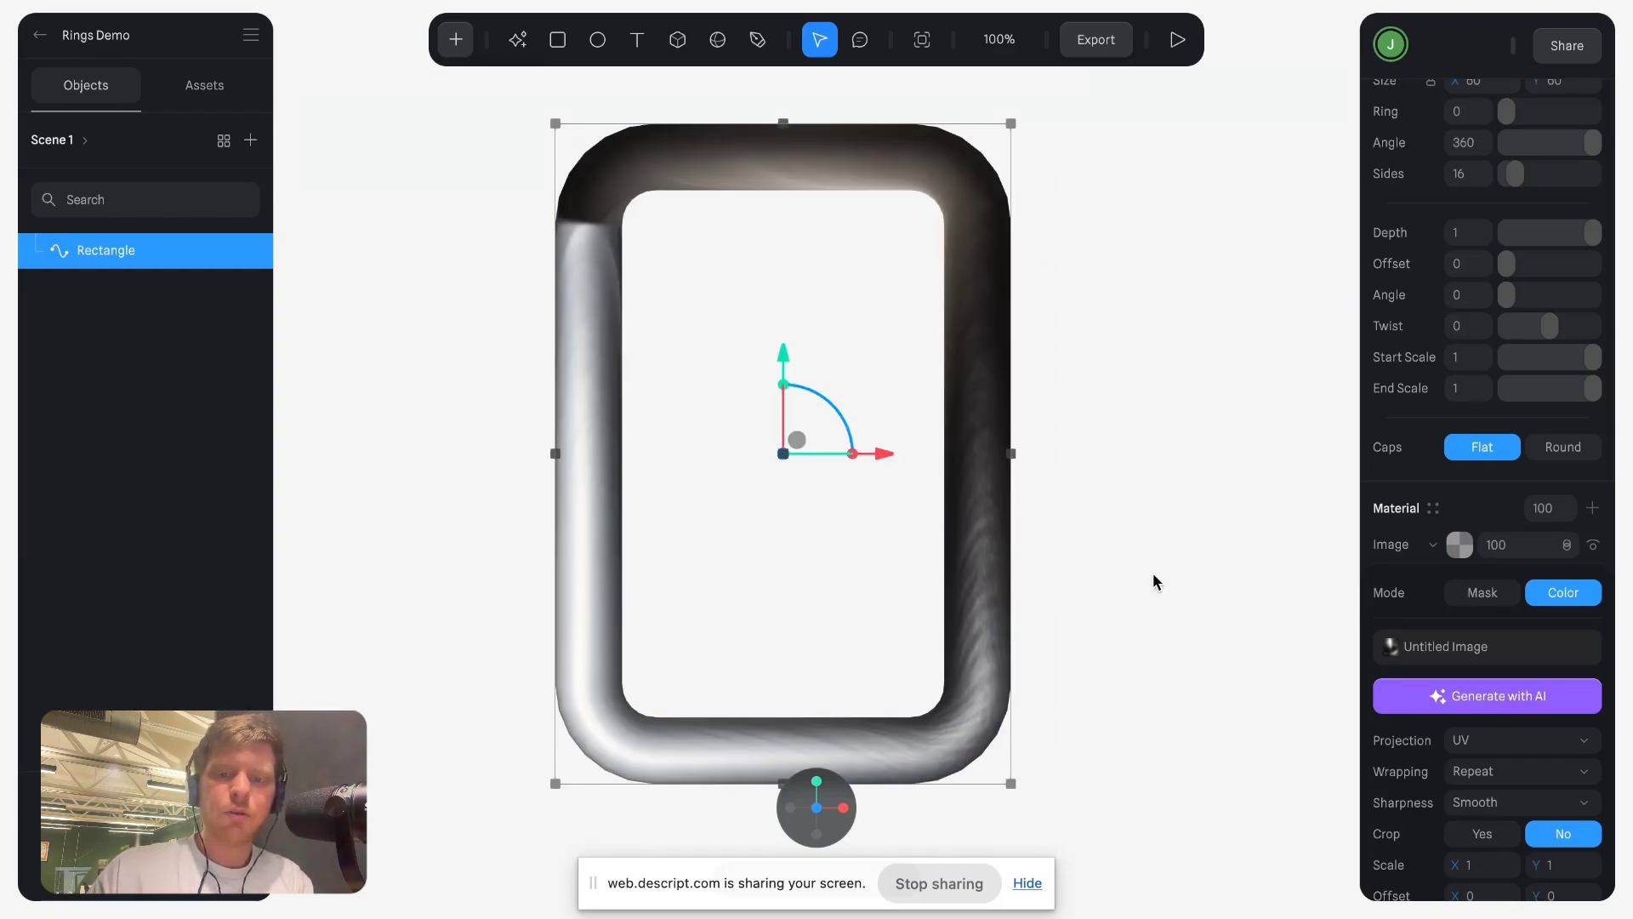
scroll(976, 647, "up", 5)
scroll(973, 641, "up", 5)
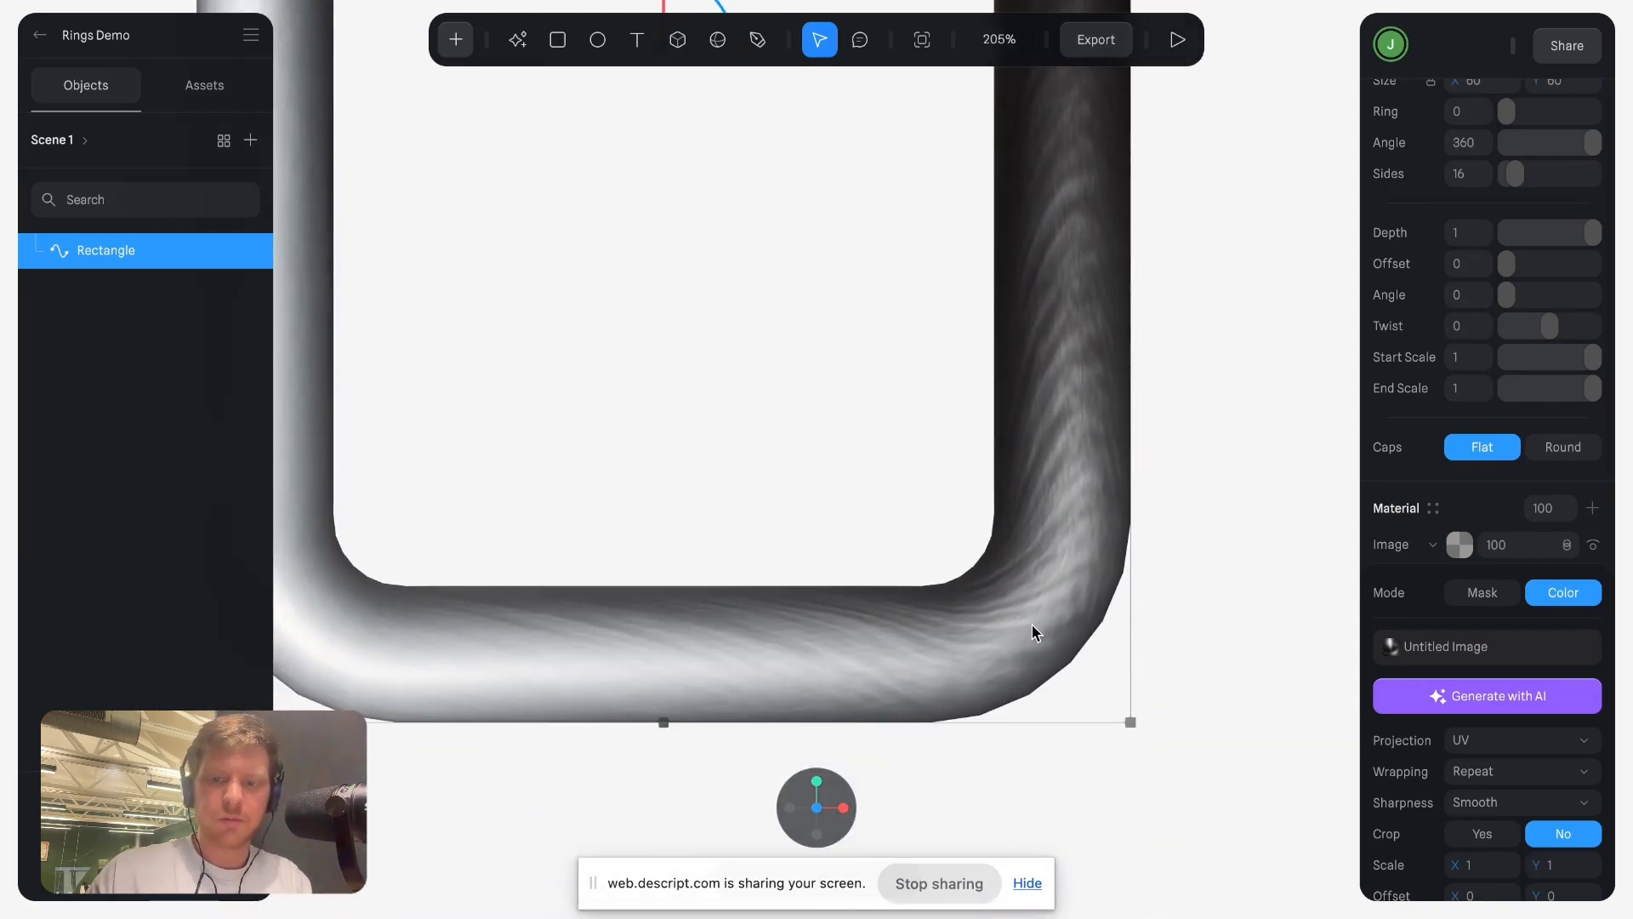
key("shift+0")
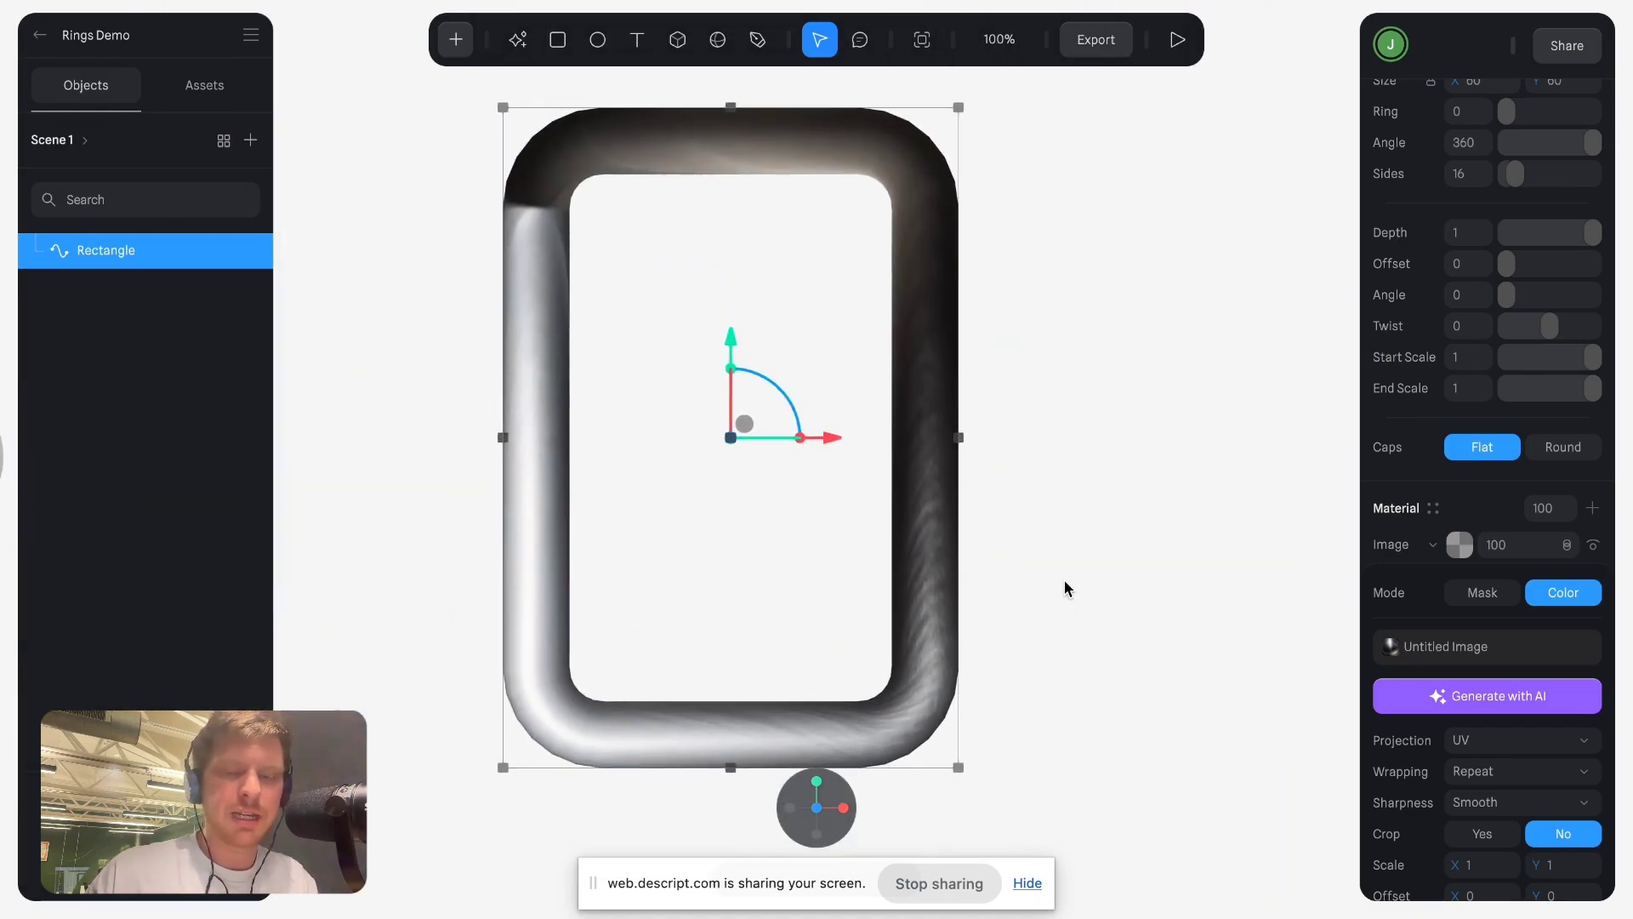
left_click(1433, 545)
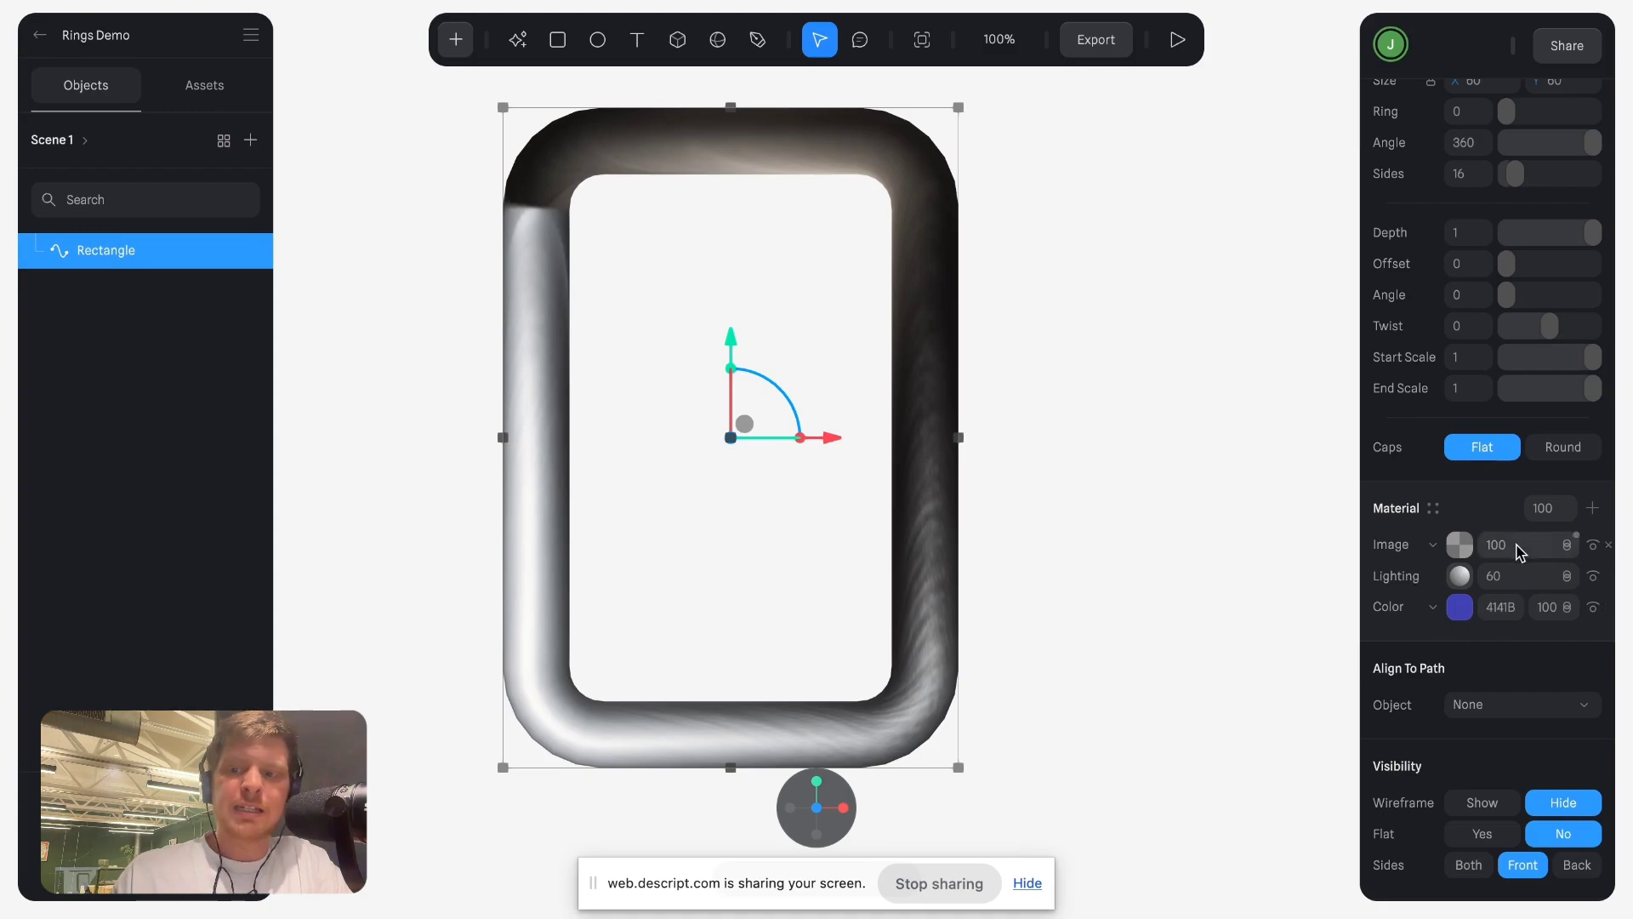
Try Image opacity 50, restore it to 100, and delete the 4141B Color layer.
left_click(1519, 547)
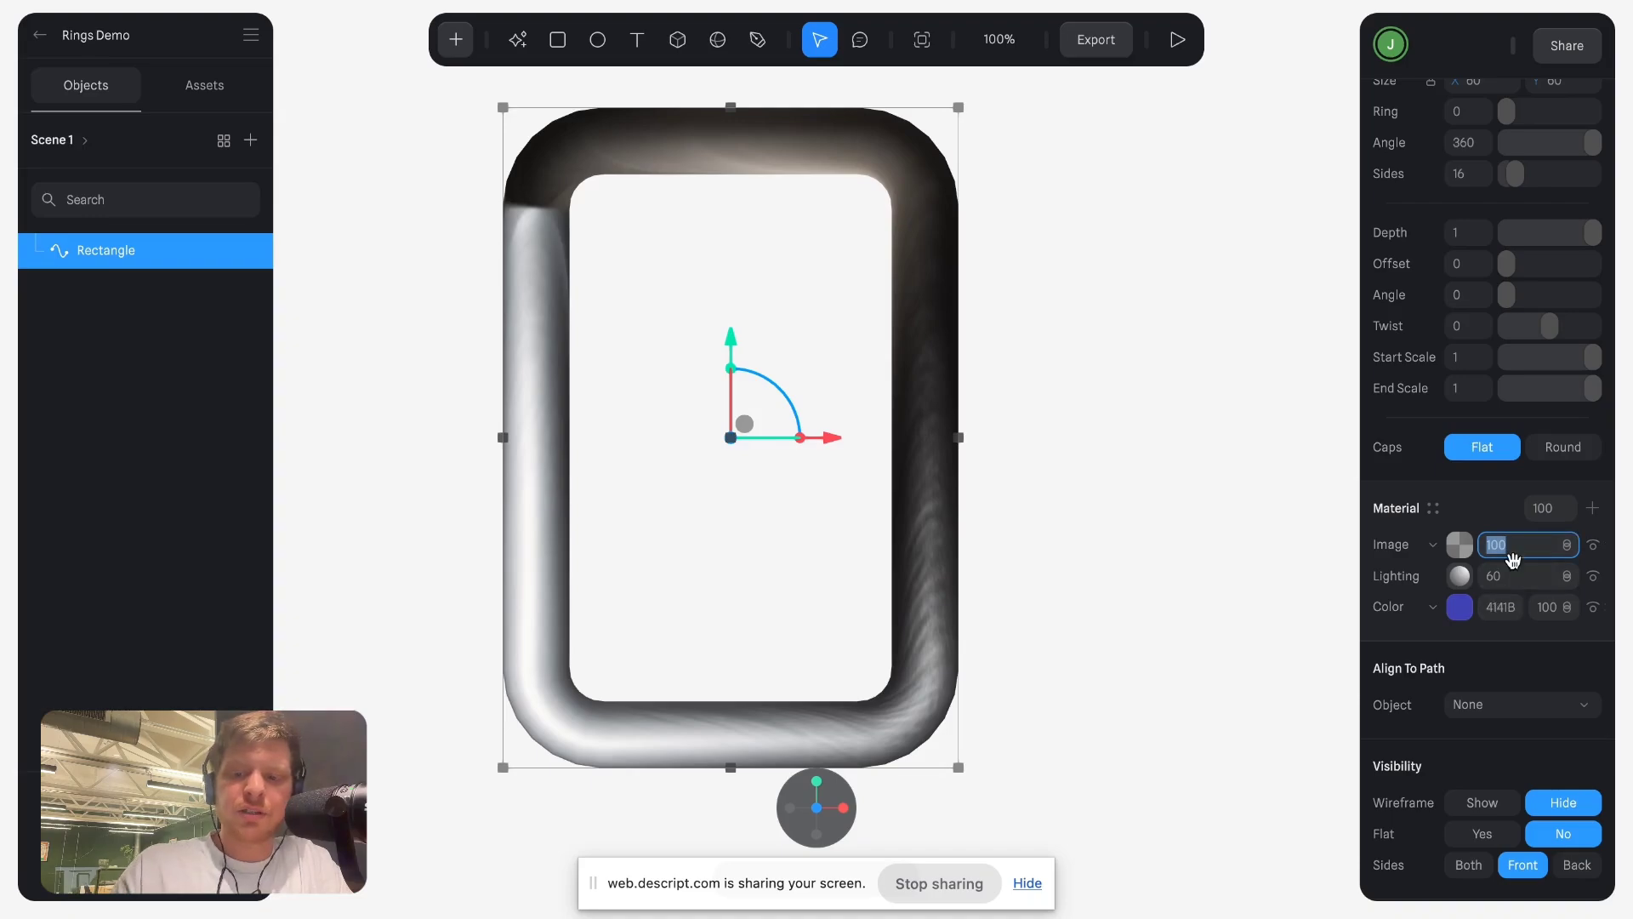
type("5")
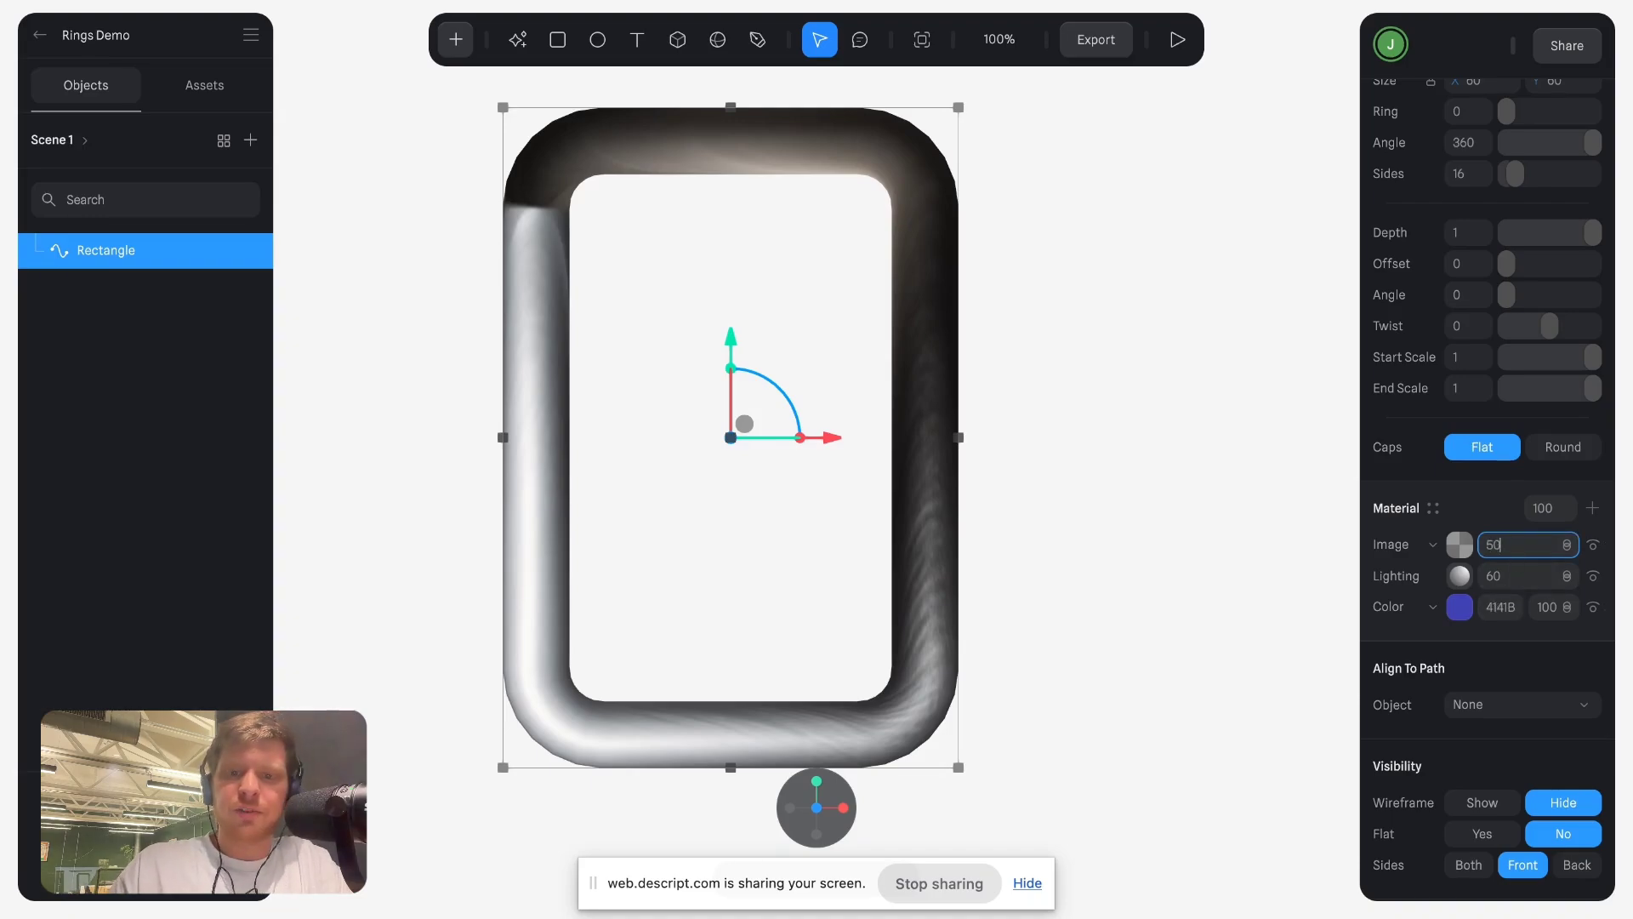
type("0")
key("Return")
left_click(1518, 549)
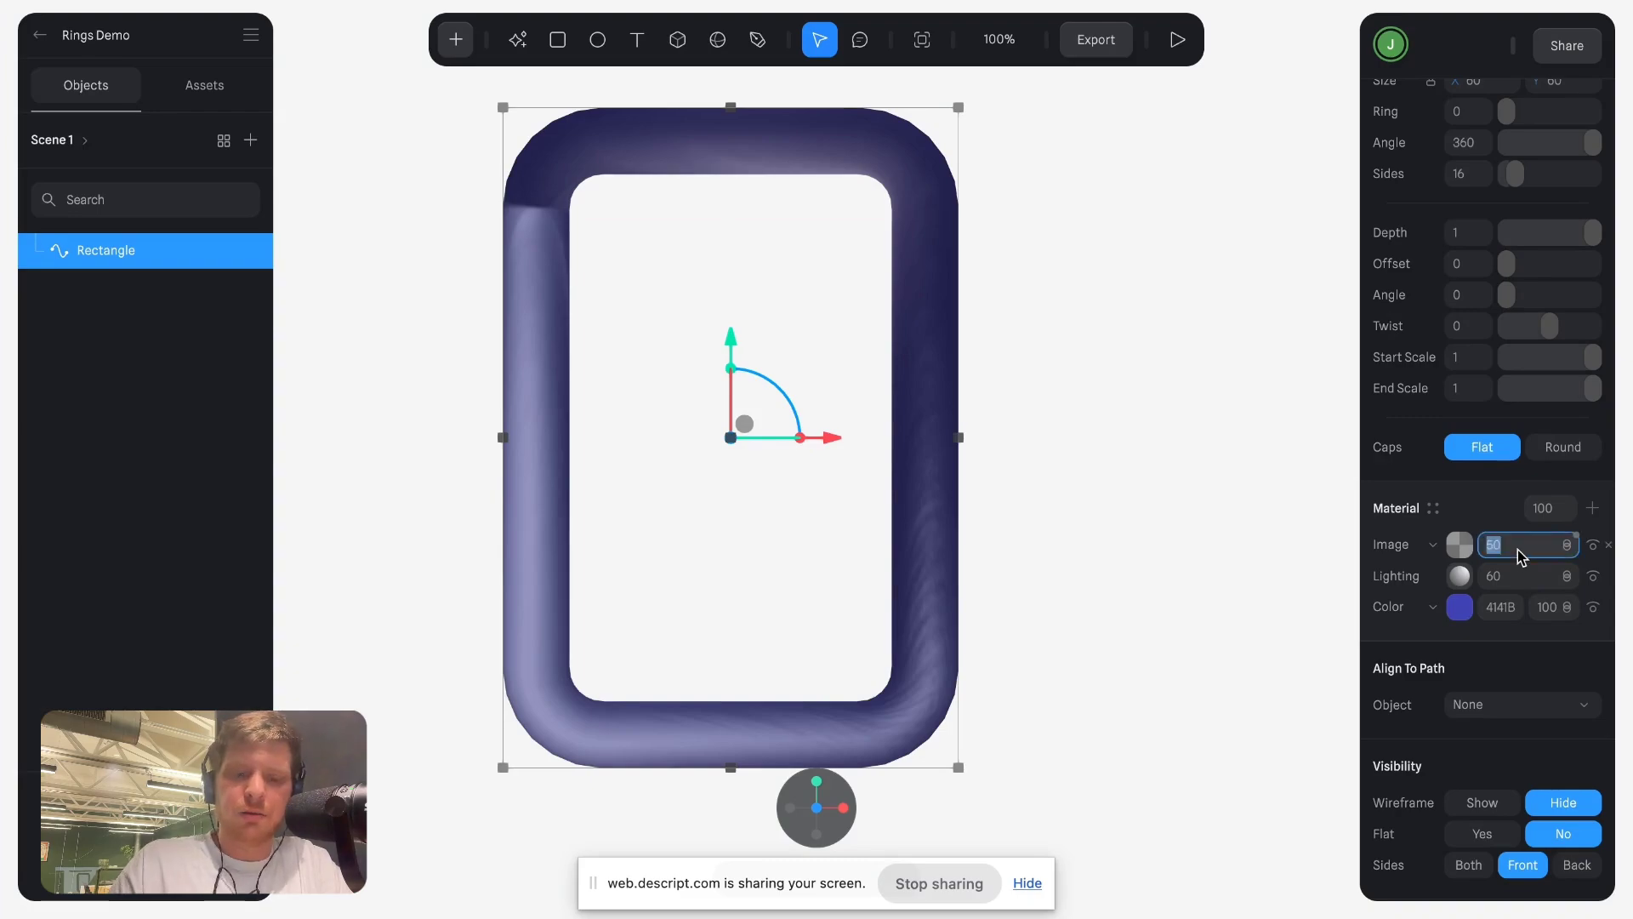
type("100")
key("Return")
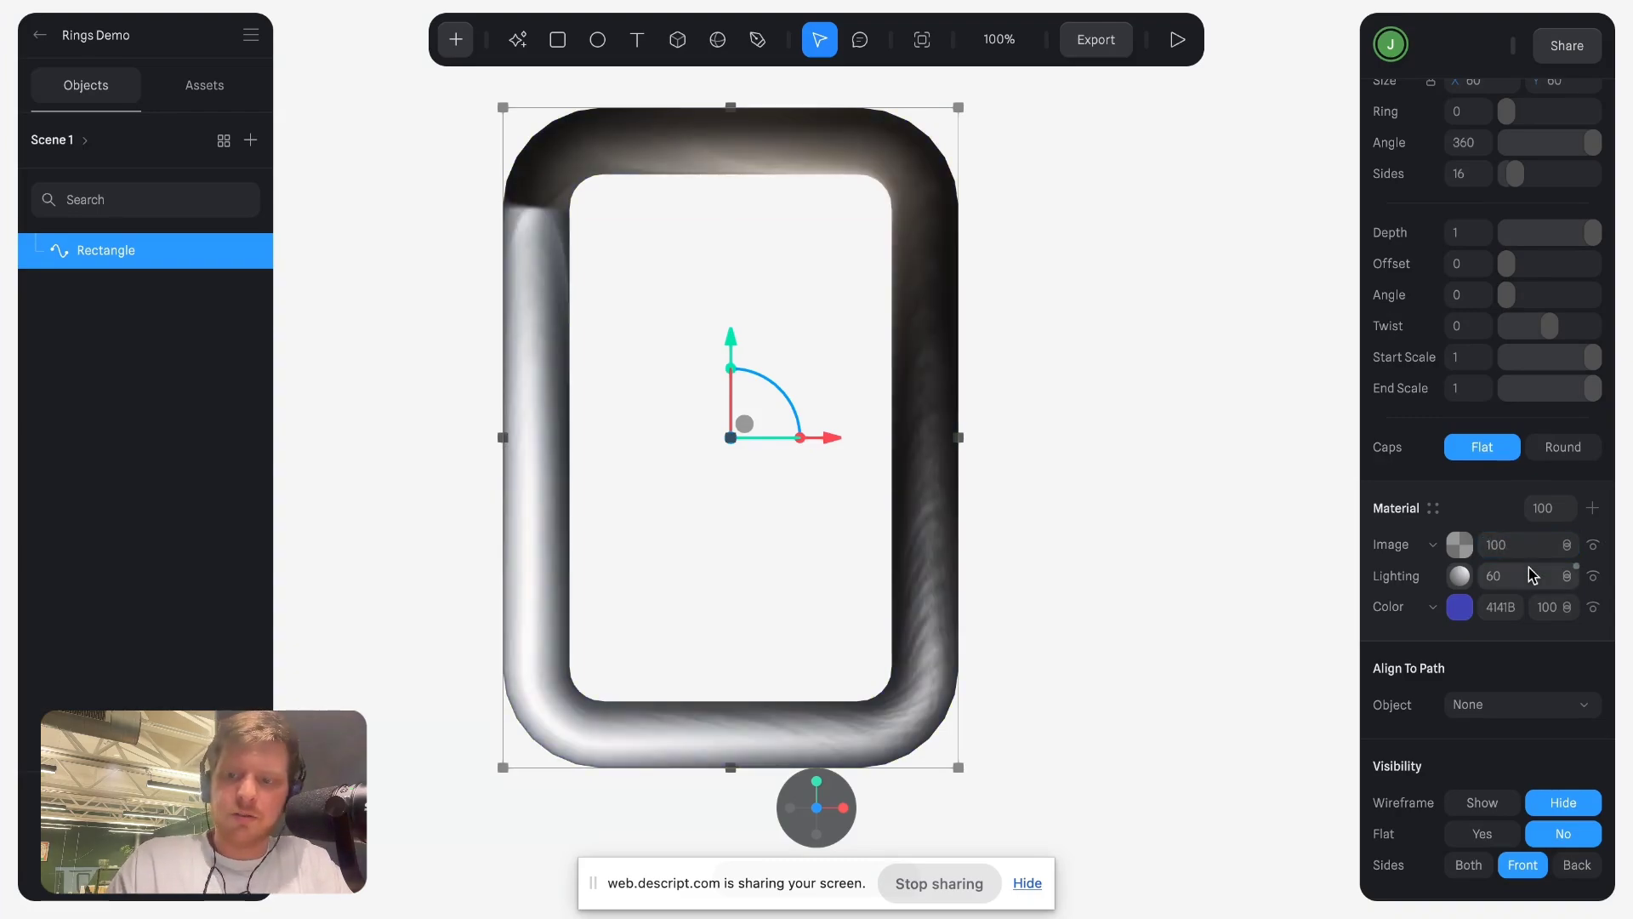
left_click(1587, 596)
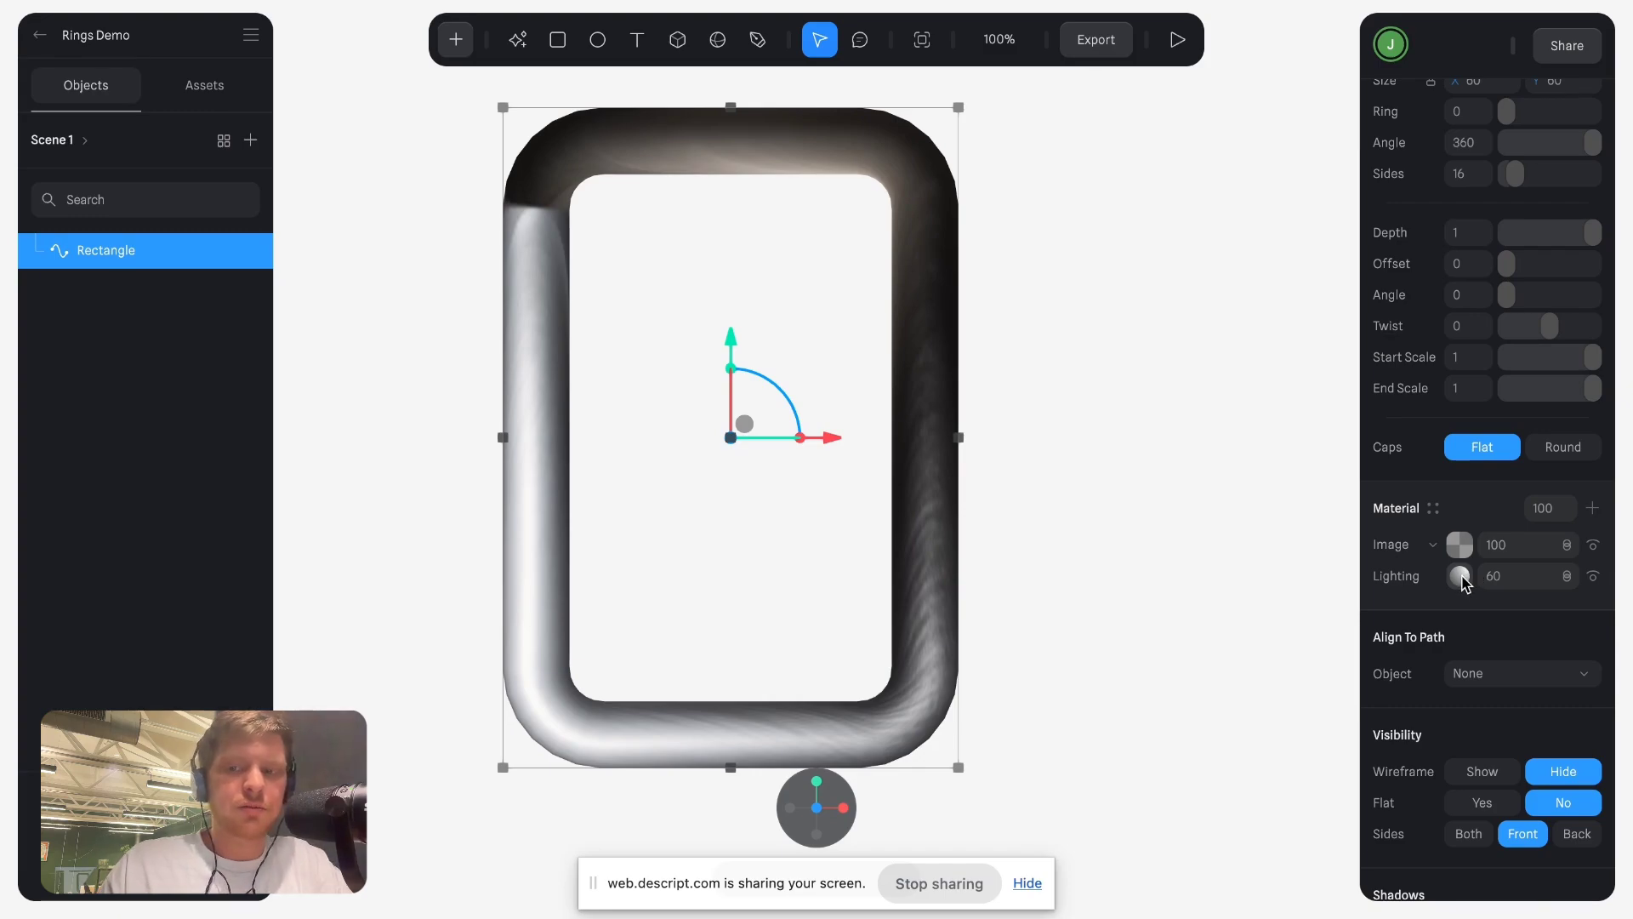
Apply the bump map texture in the Lighting layer's settings.
left_click(1460, 577)
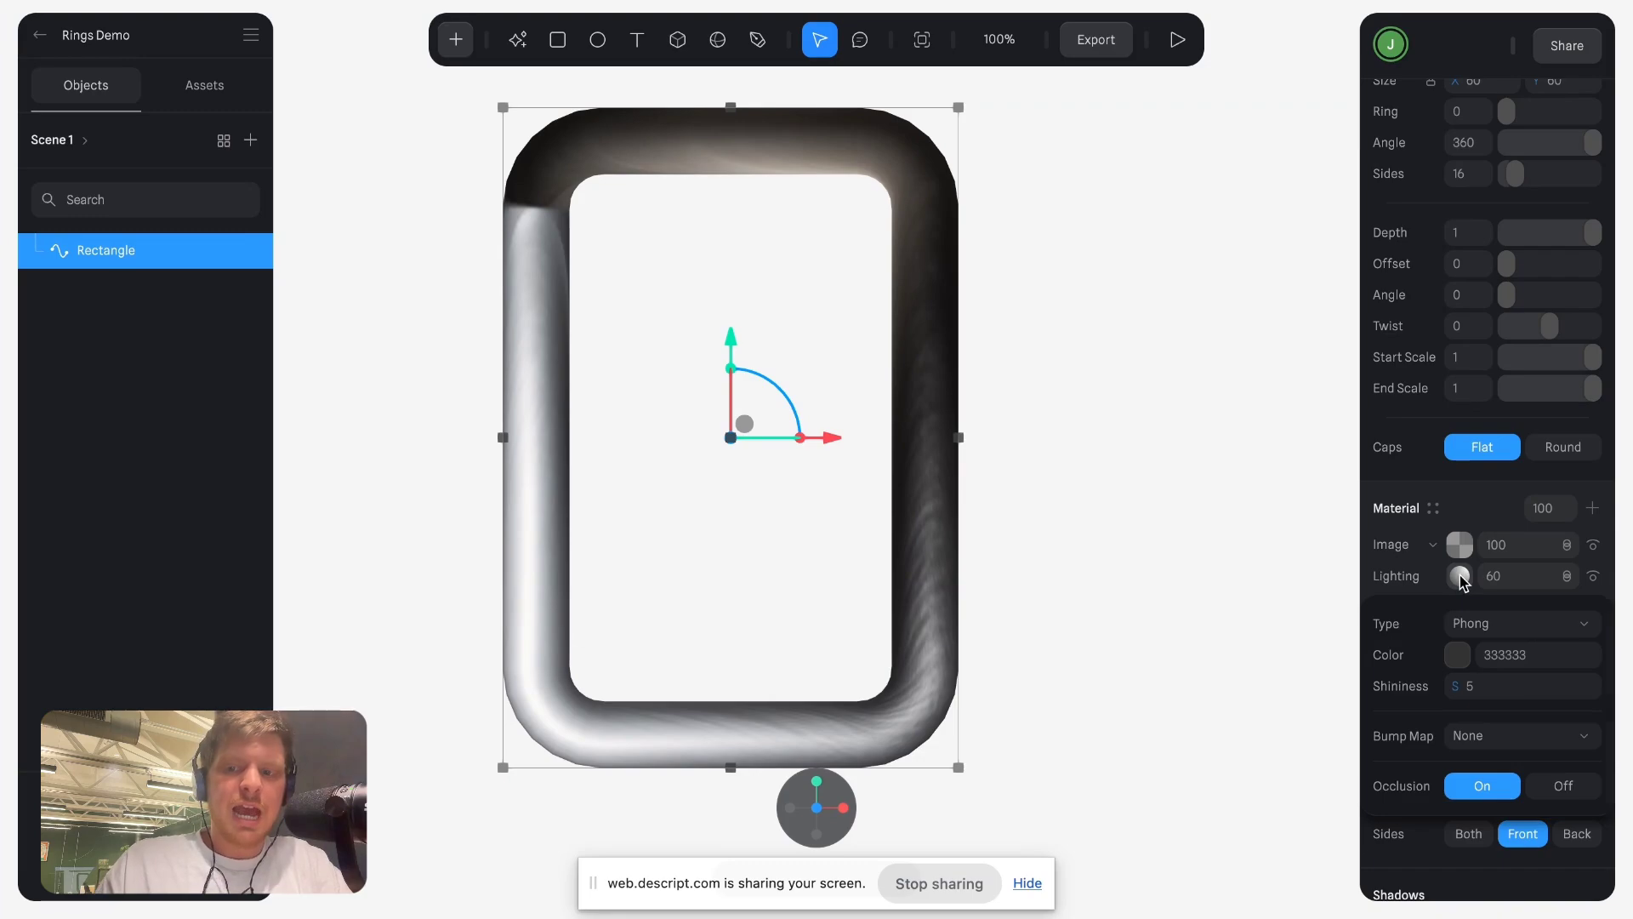
left_click(1474, 738)
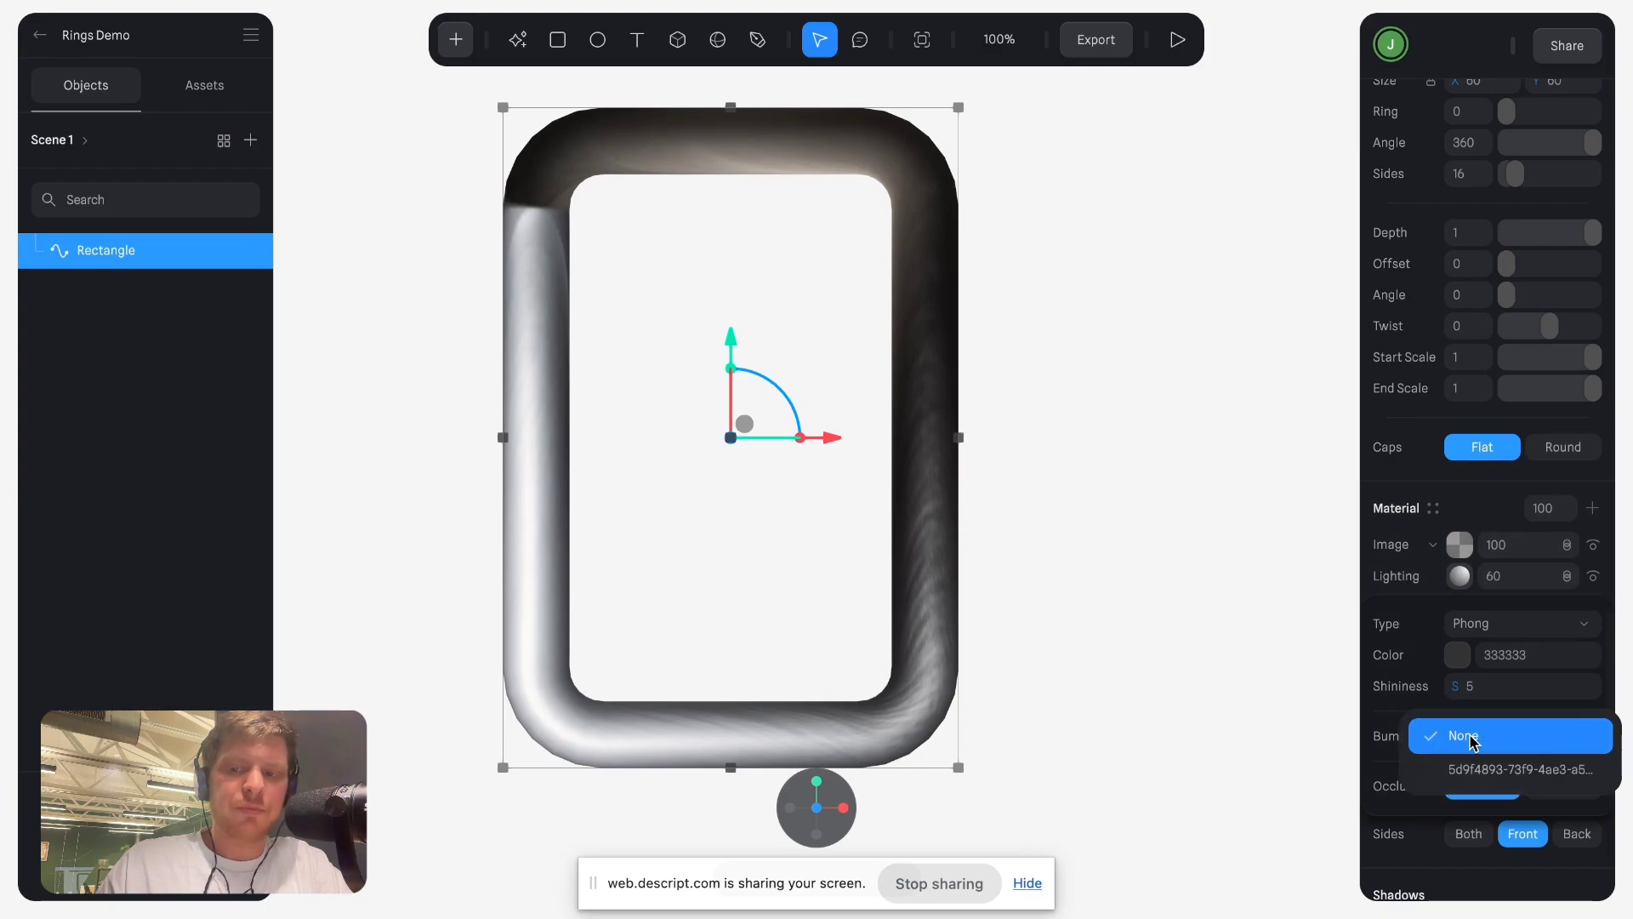
left_click(1474, 736)
left_click(1473, 739)
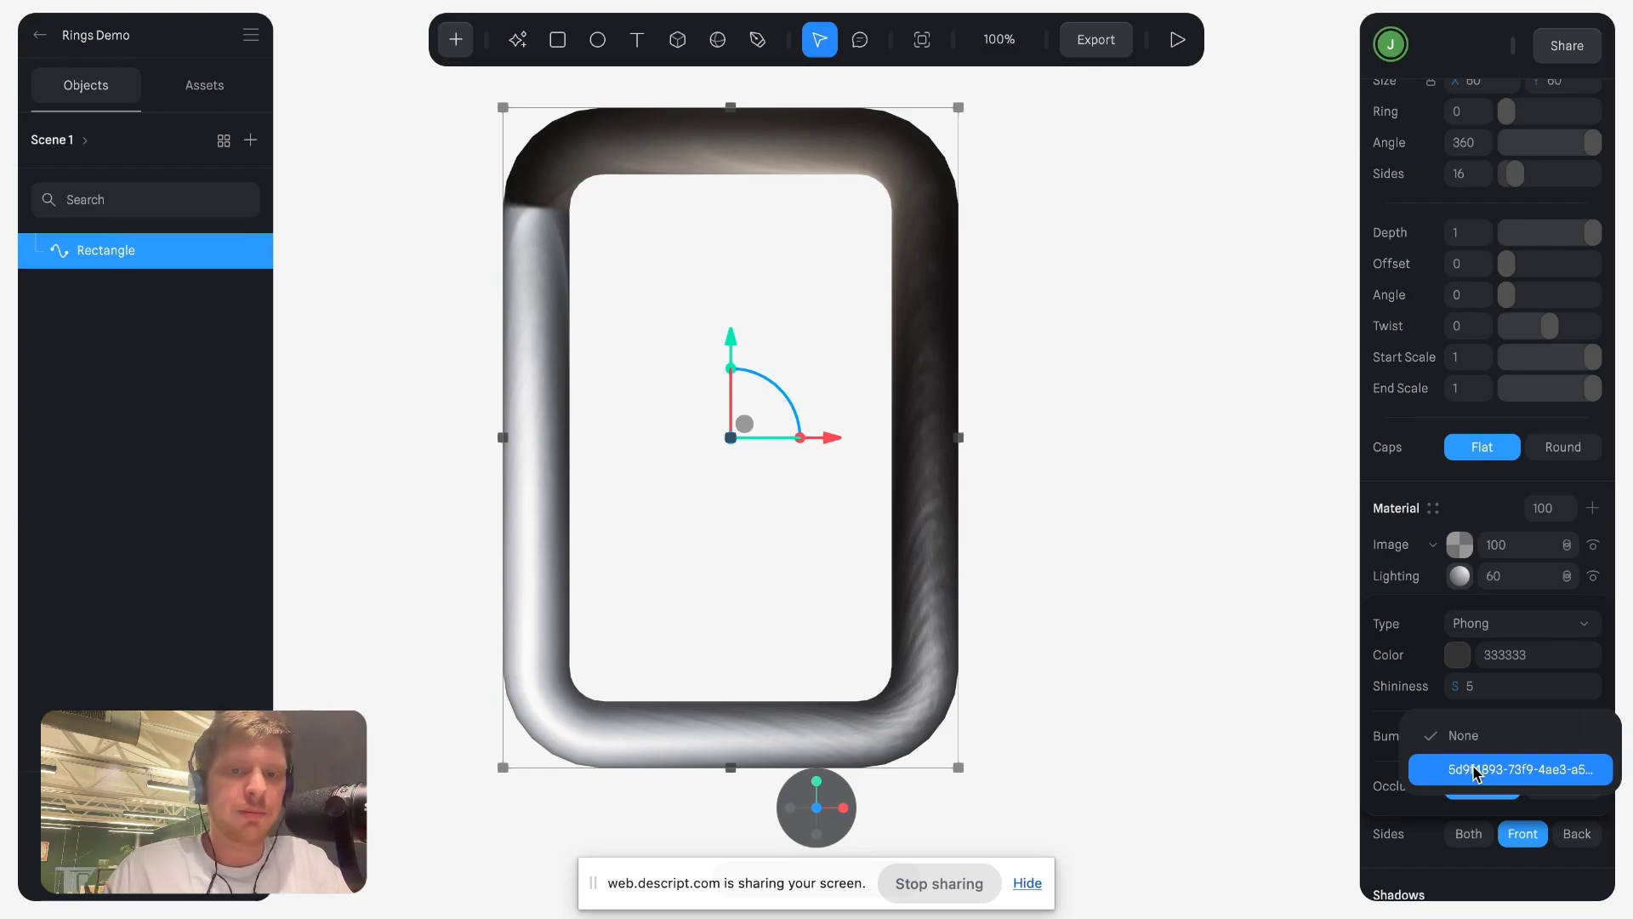
left_click(1477, 769)
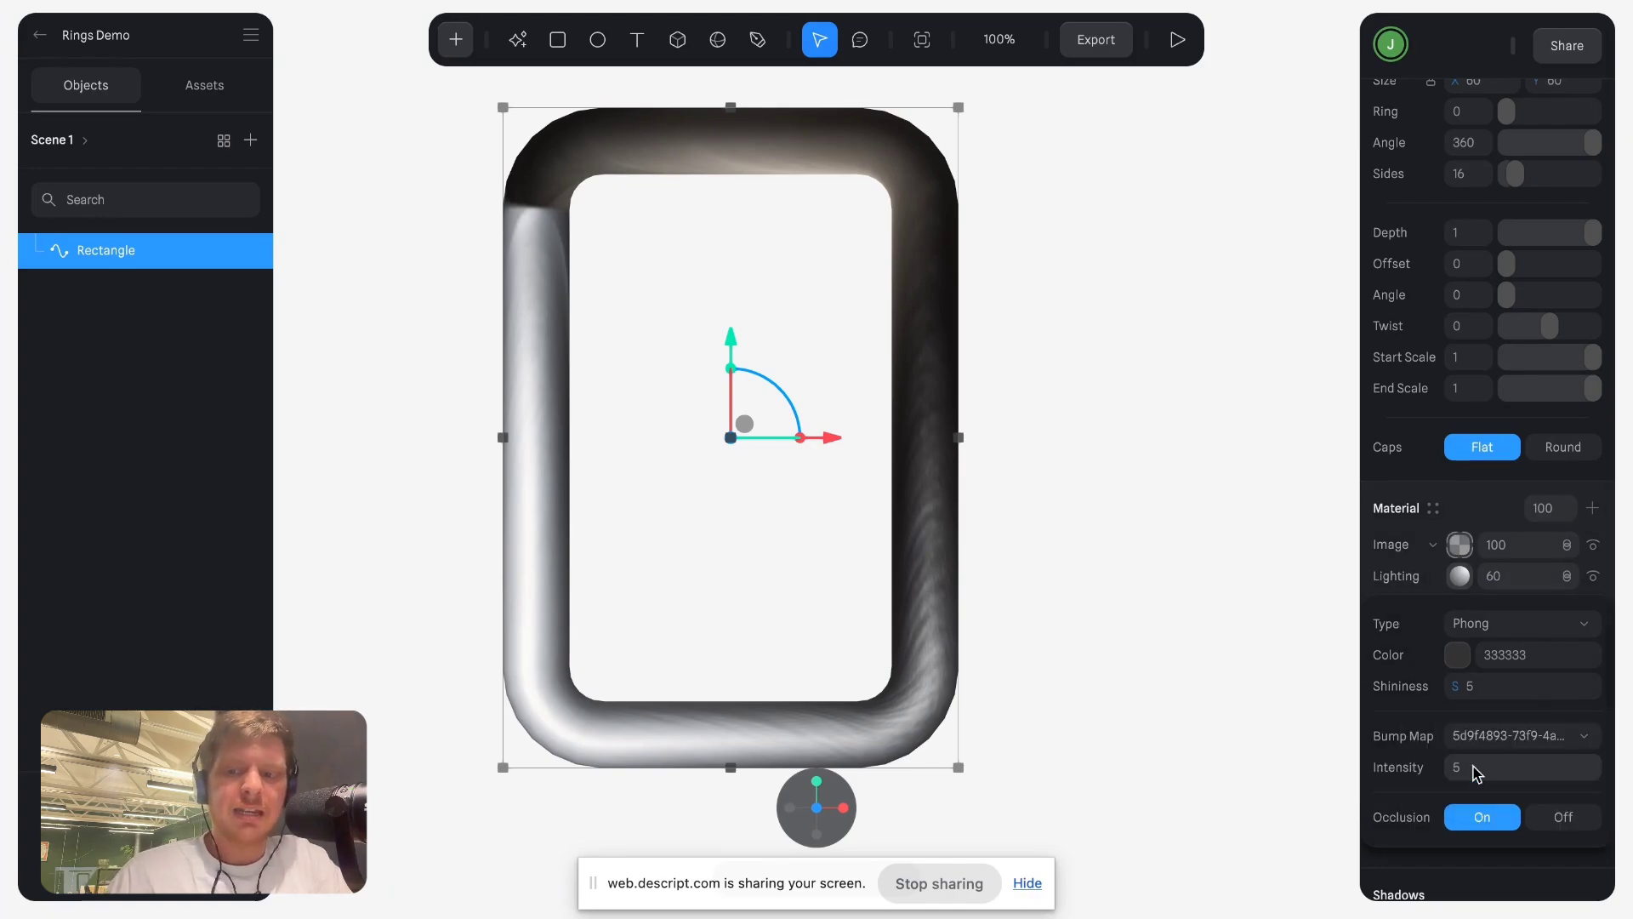
scroll(1442, 783, "down", 4)
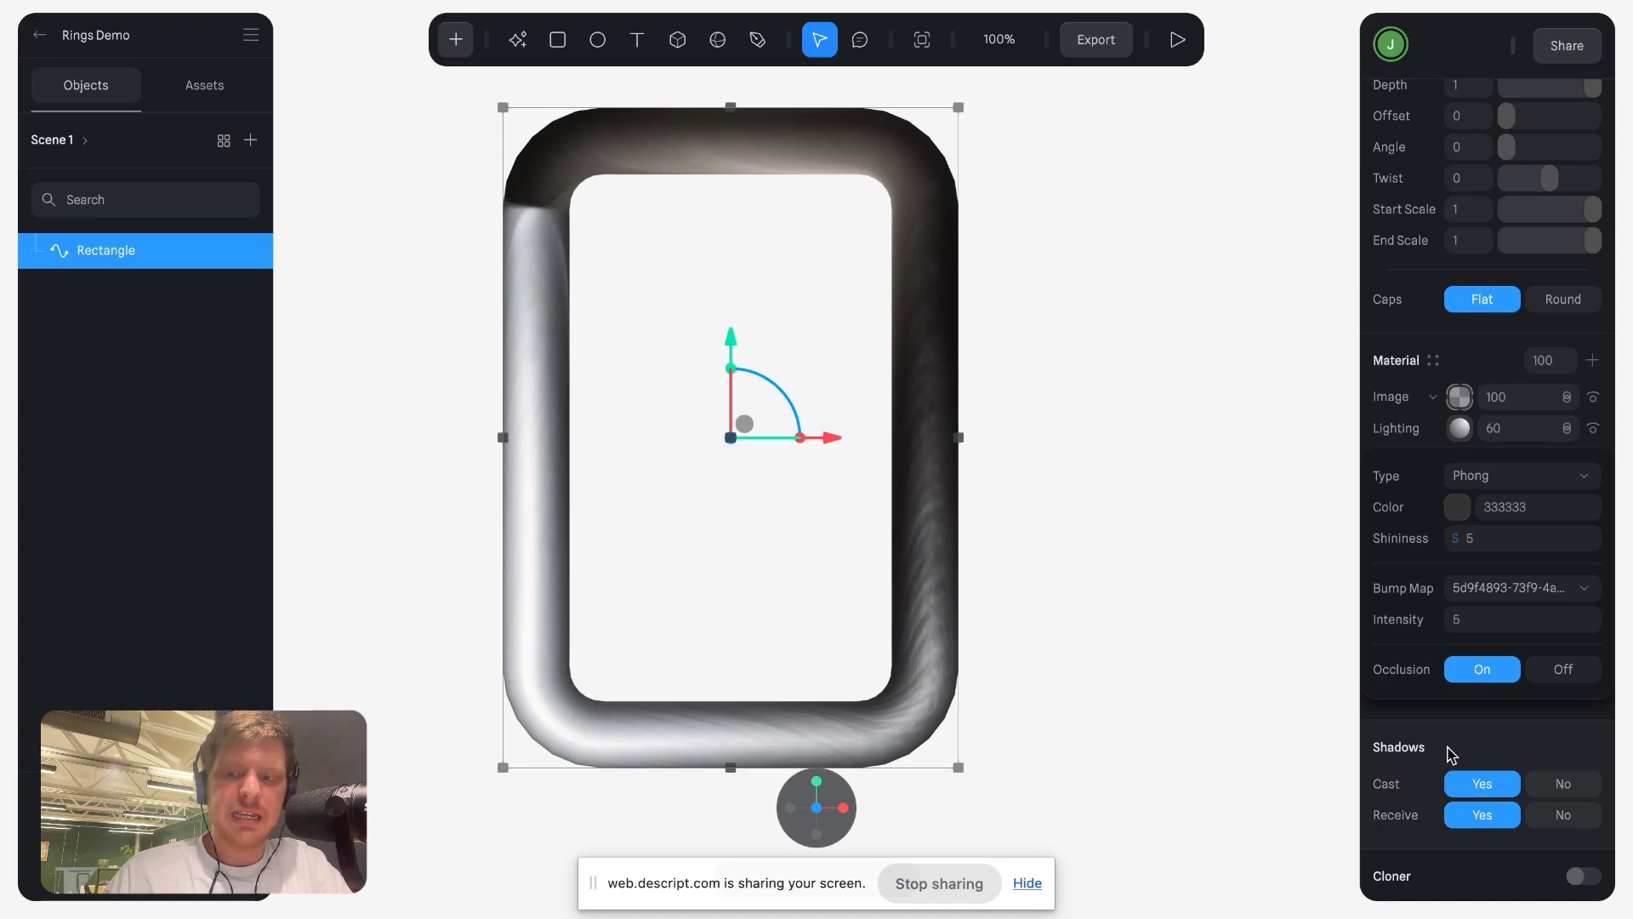
scroll(1447, 755, "down", 1)
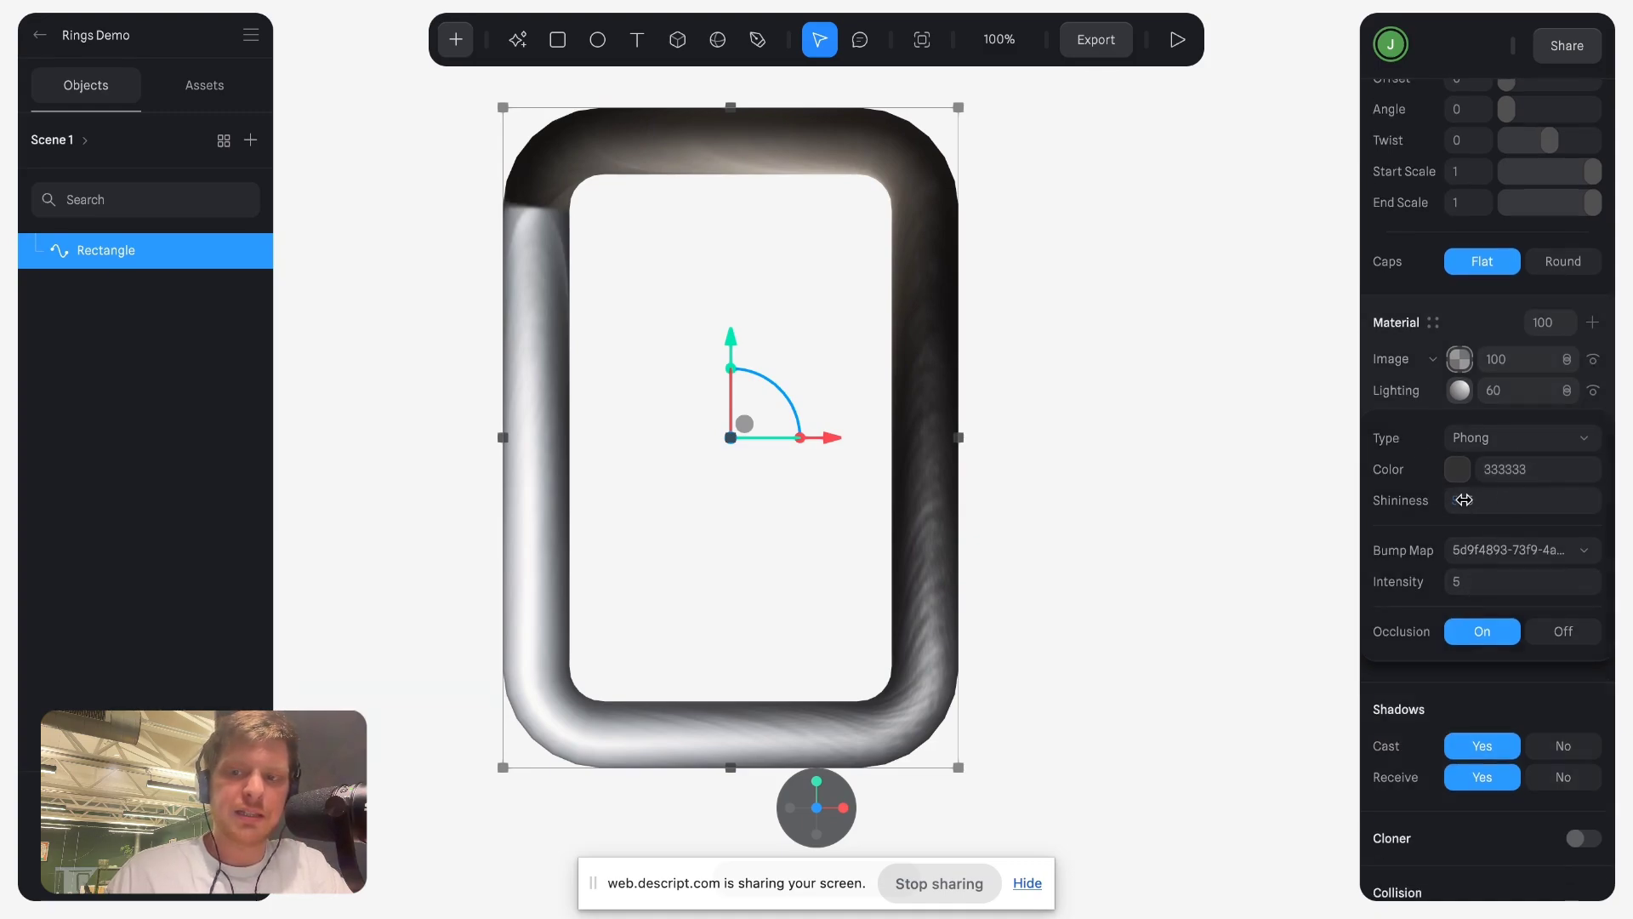
Set bump Intensity to 10 and Shininess to 10, then add a new material layer.
left_click(1481, 587)
type("10")
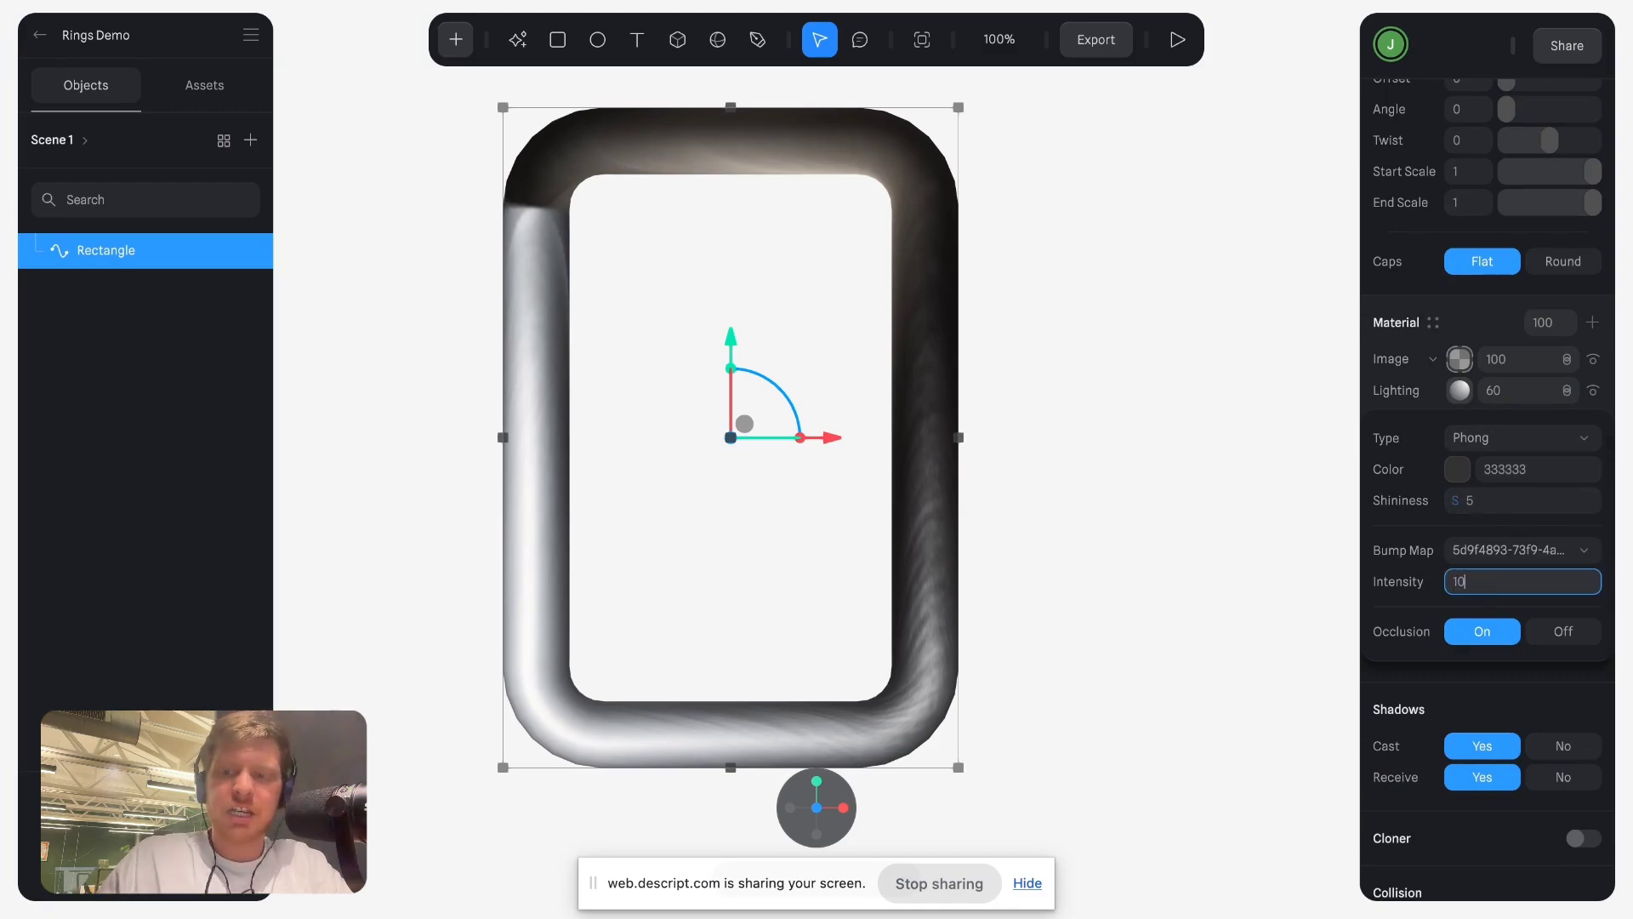
key("Return")
left_click(1476, 507)
type("1")
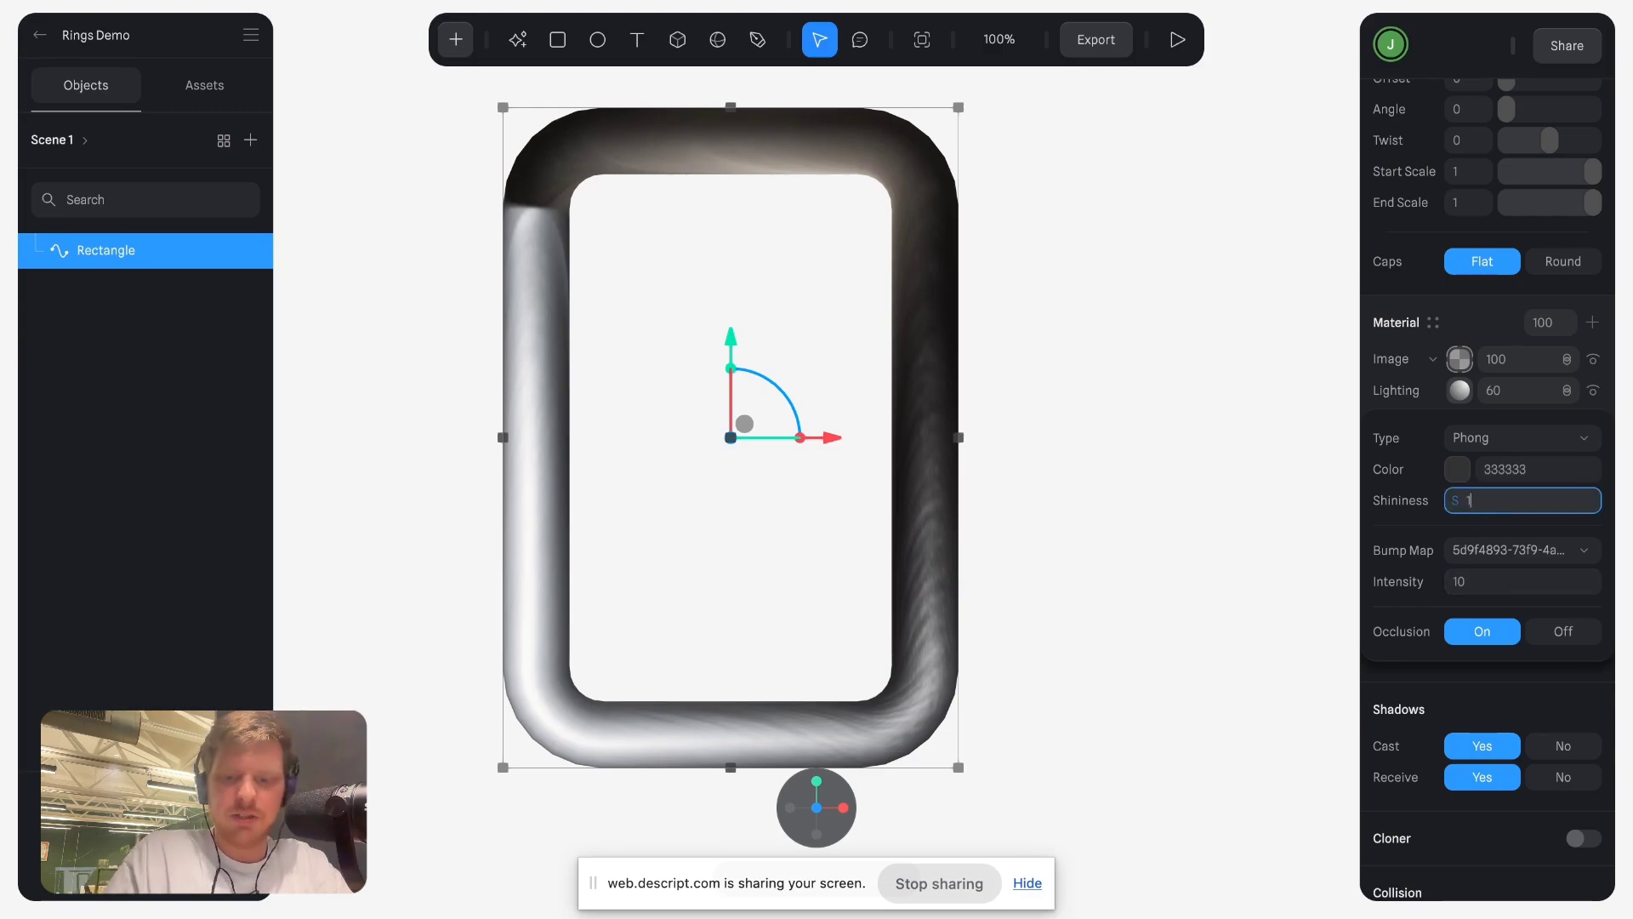
type("0")
key("Return")
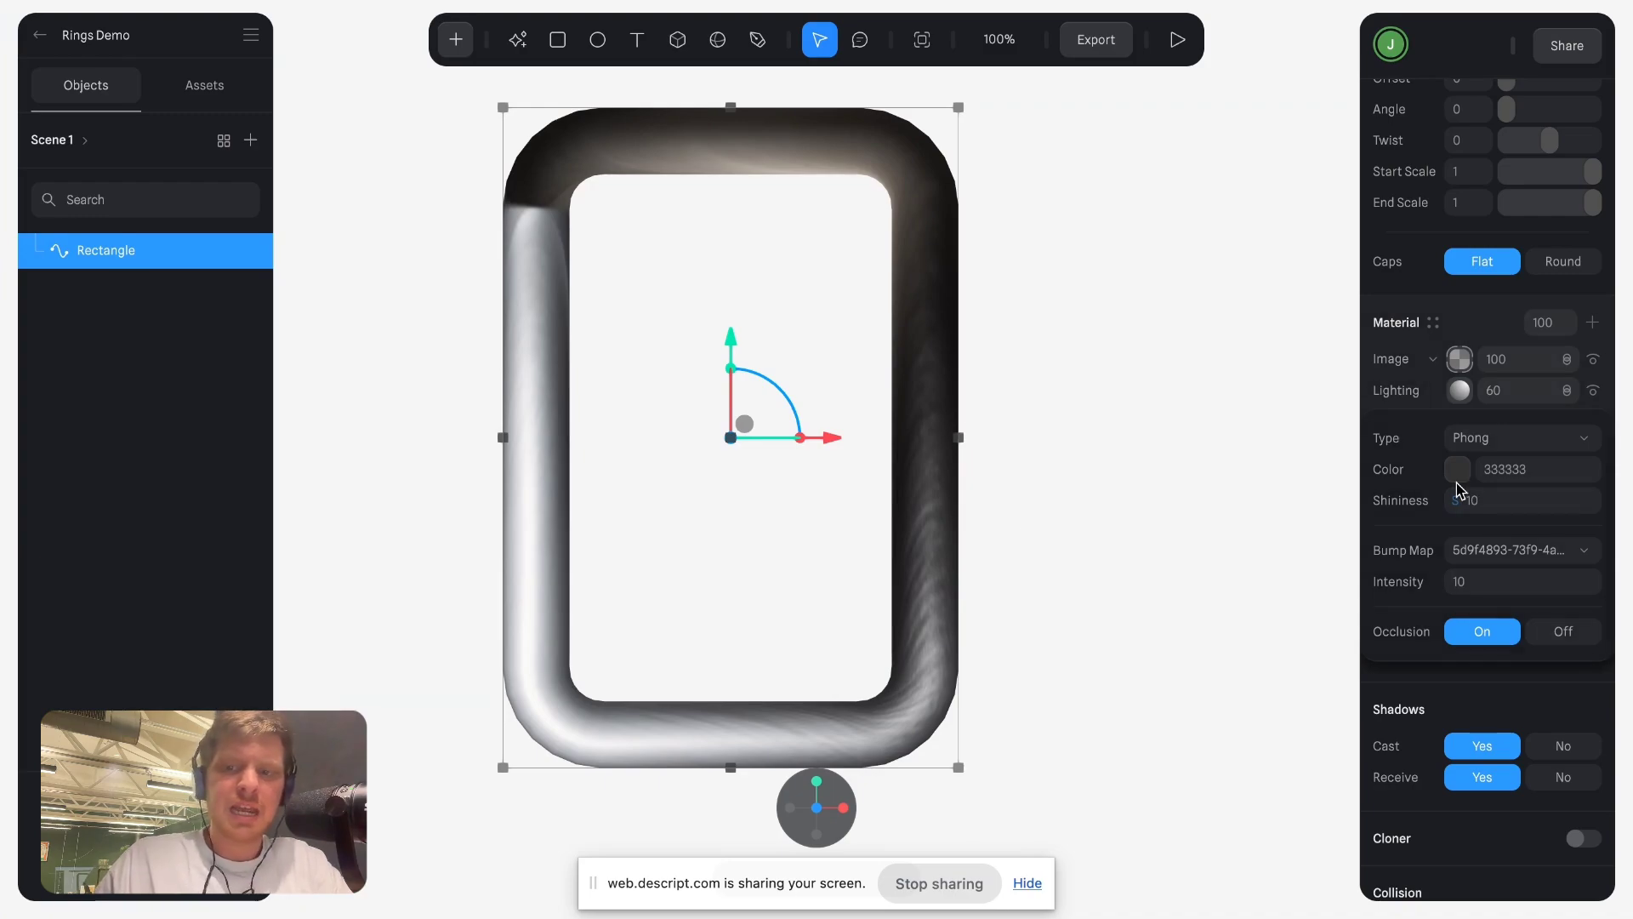
left_click(1462, 390)
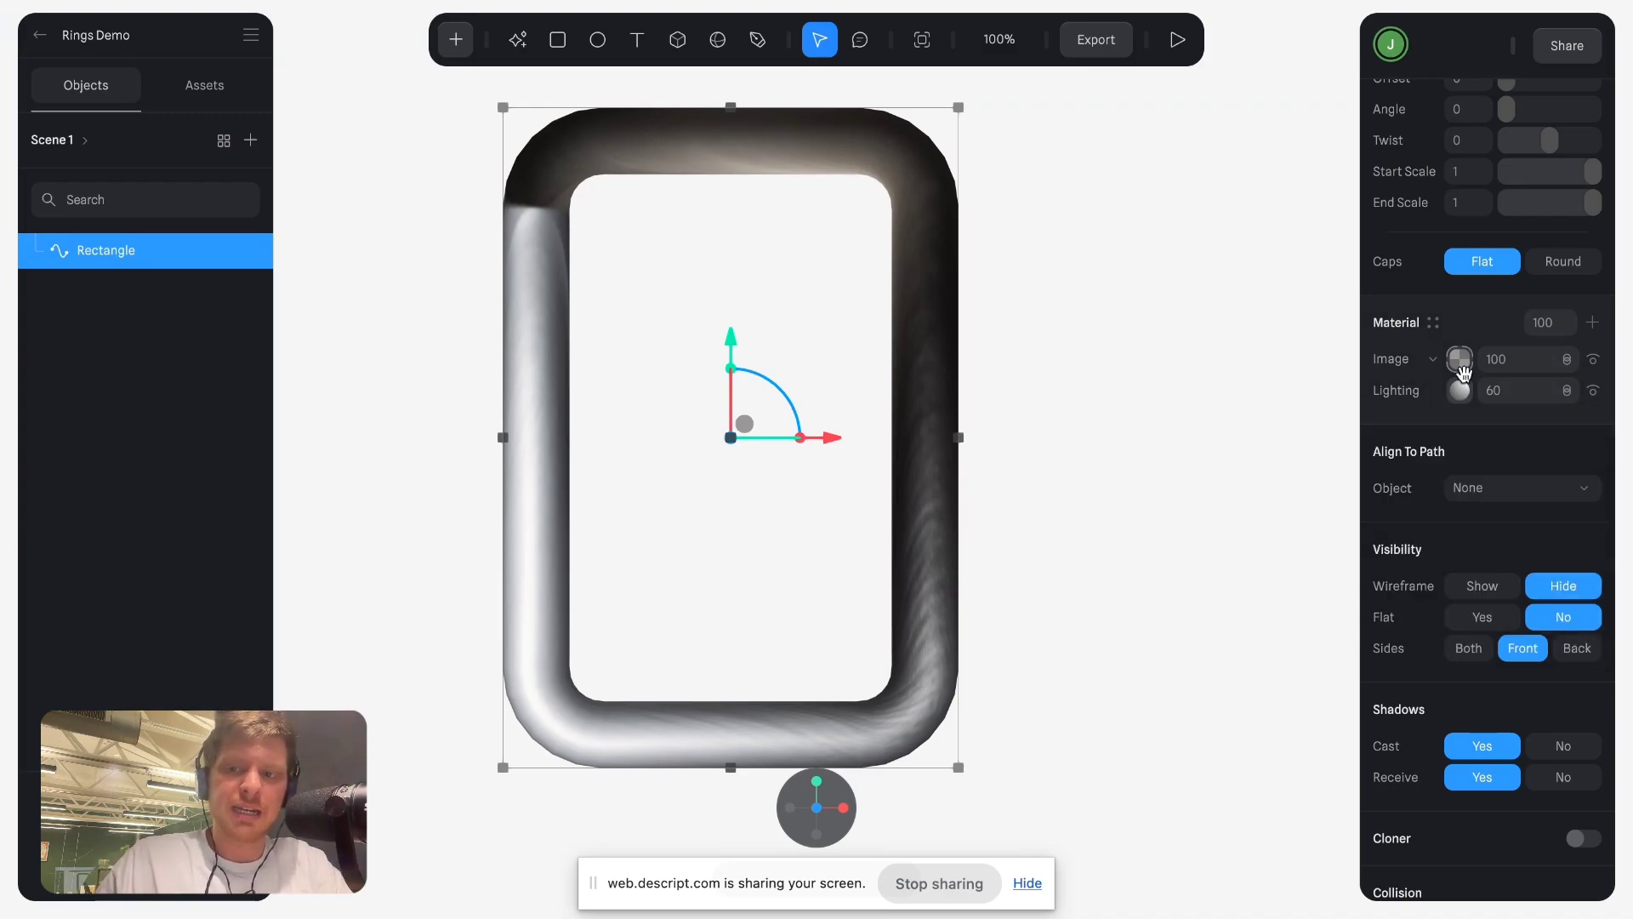
left_click(1592, 323)
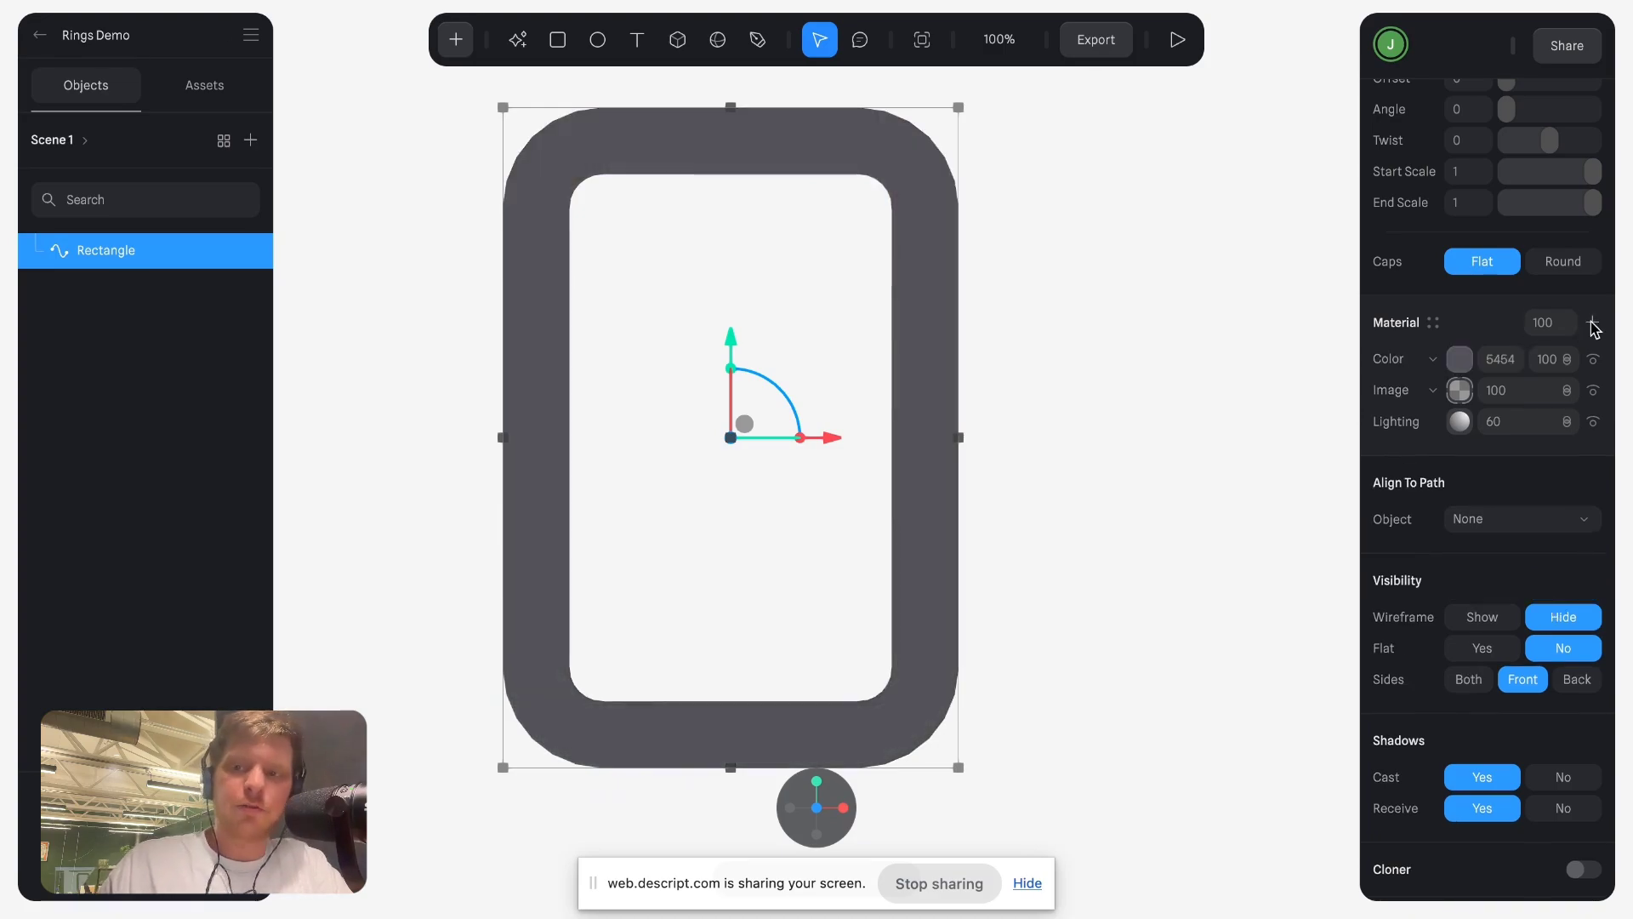
Change the new material layer's type from Color to Matcap.
left_click(1436, 362)
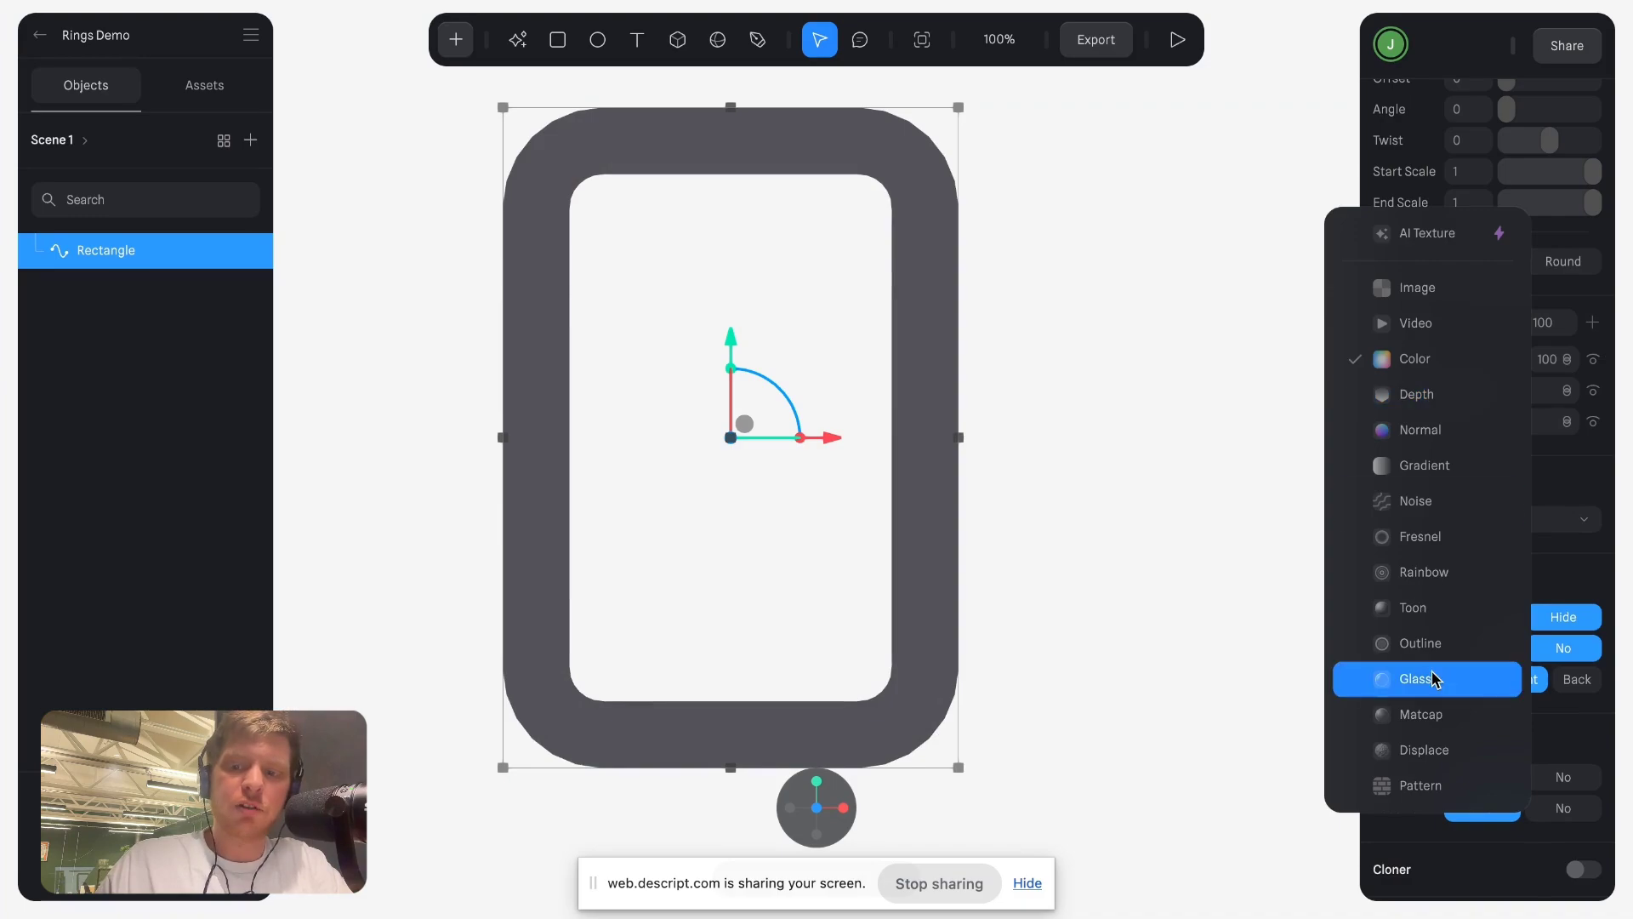
left_click(1431, 712)
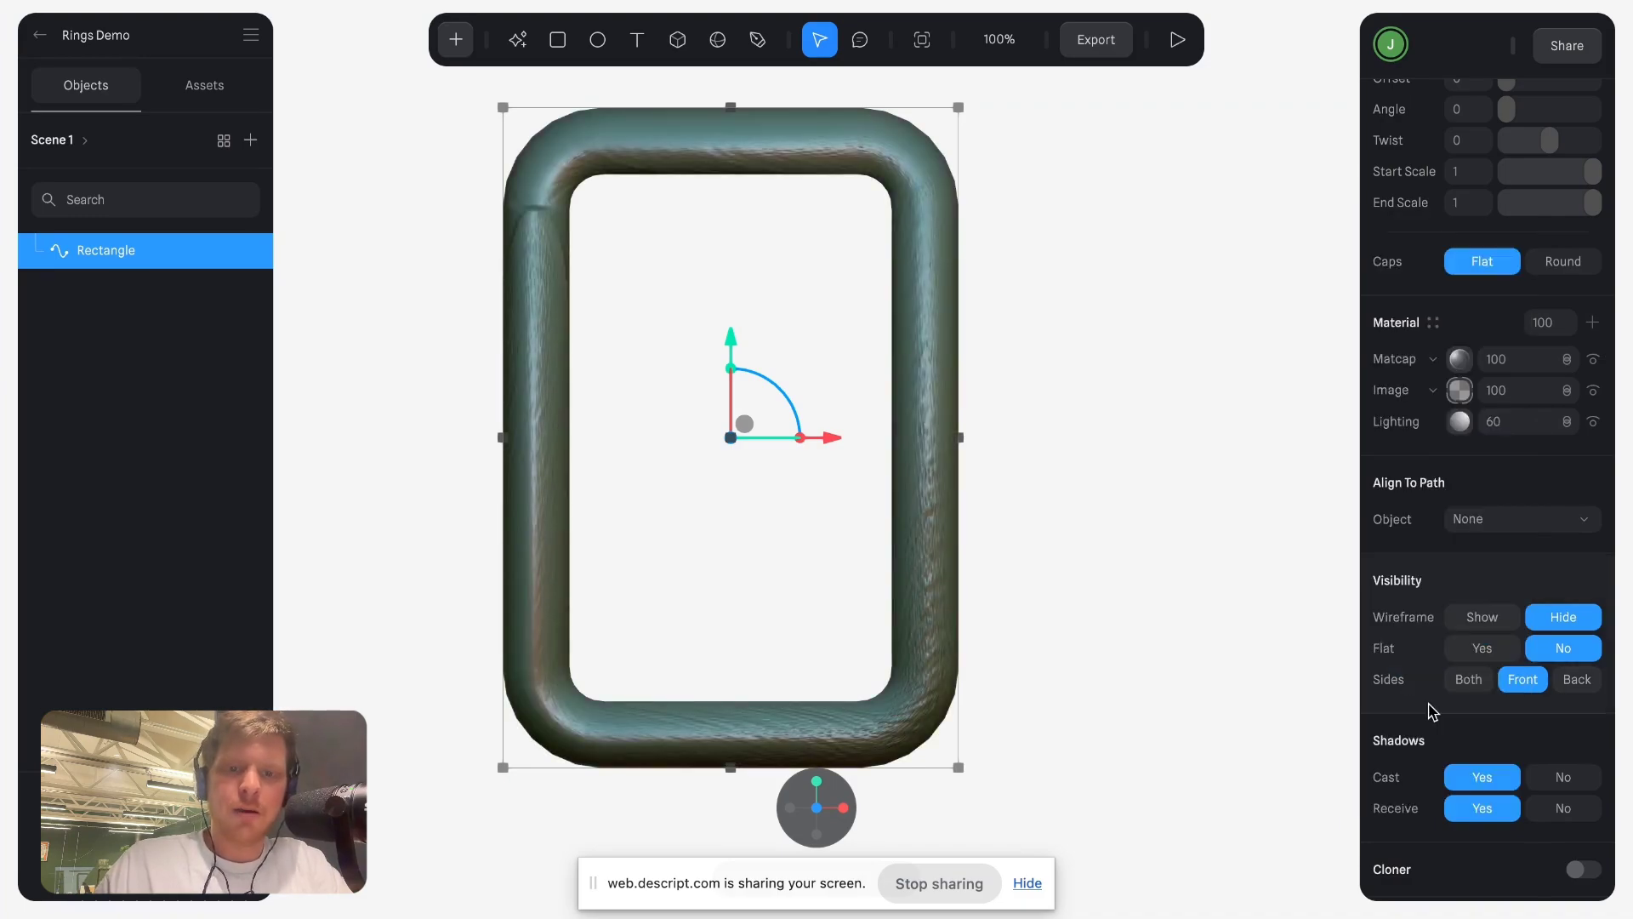
left_click(1072, 568)
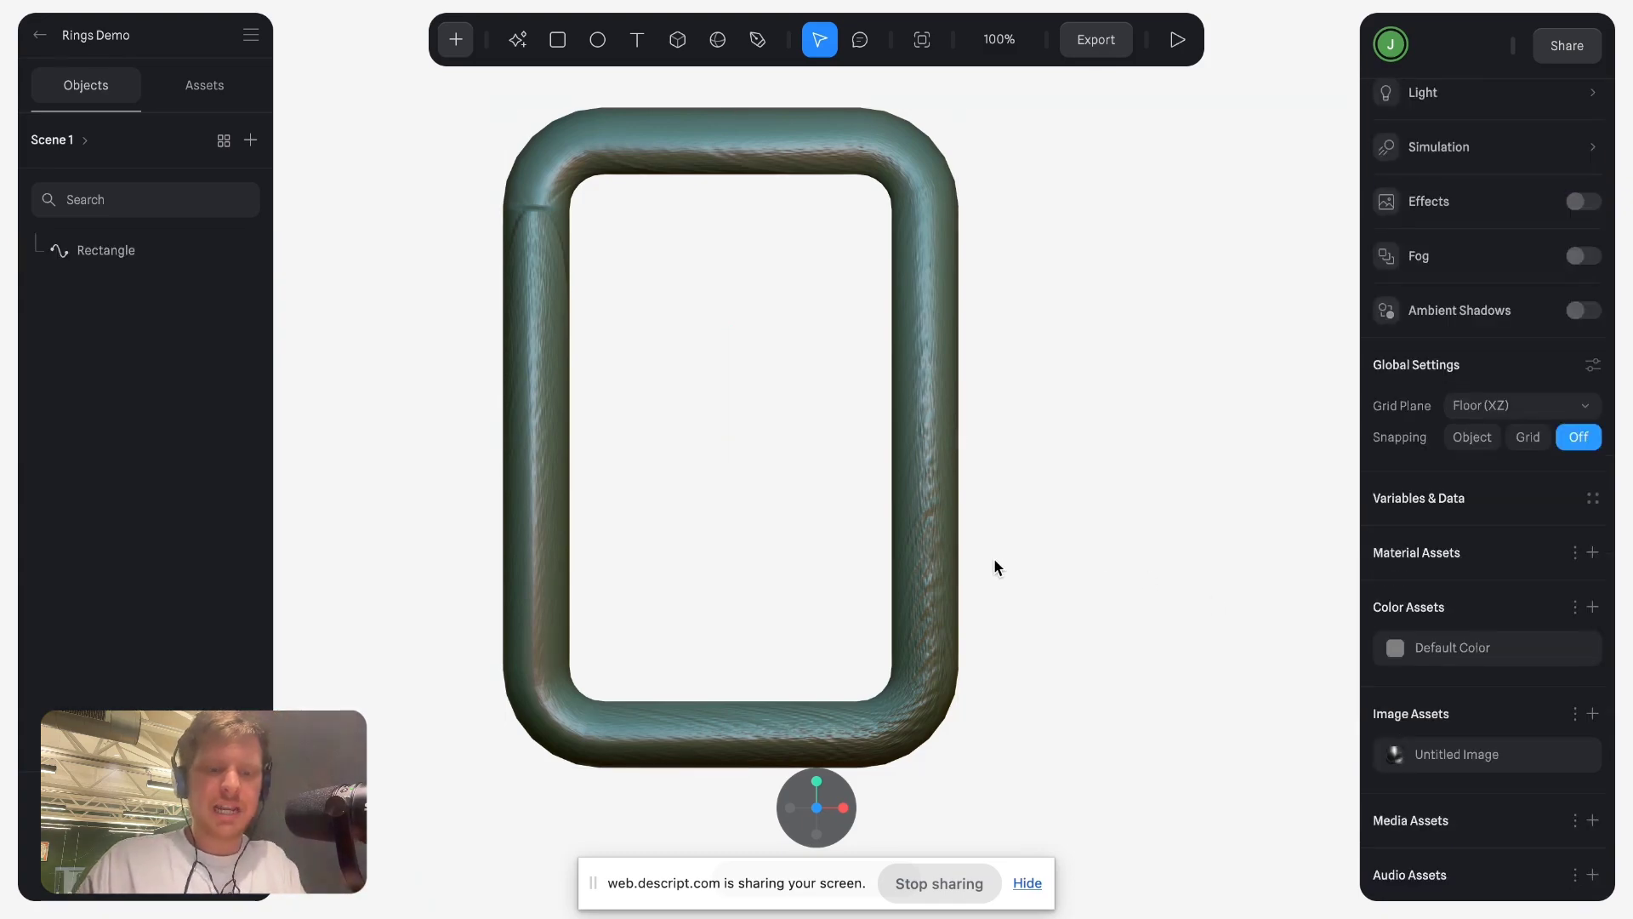
Orbit to inspect the green textured ring, then snap back to a front view.
scroll(947, 589, "up", 10)
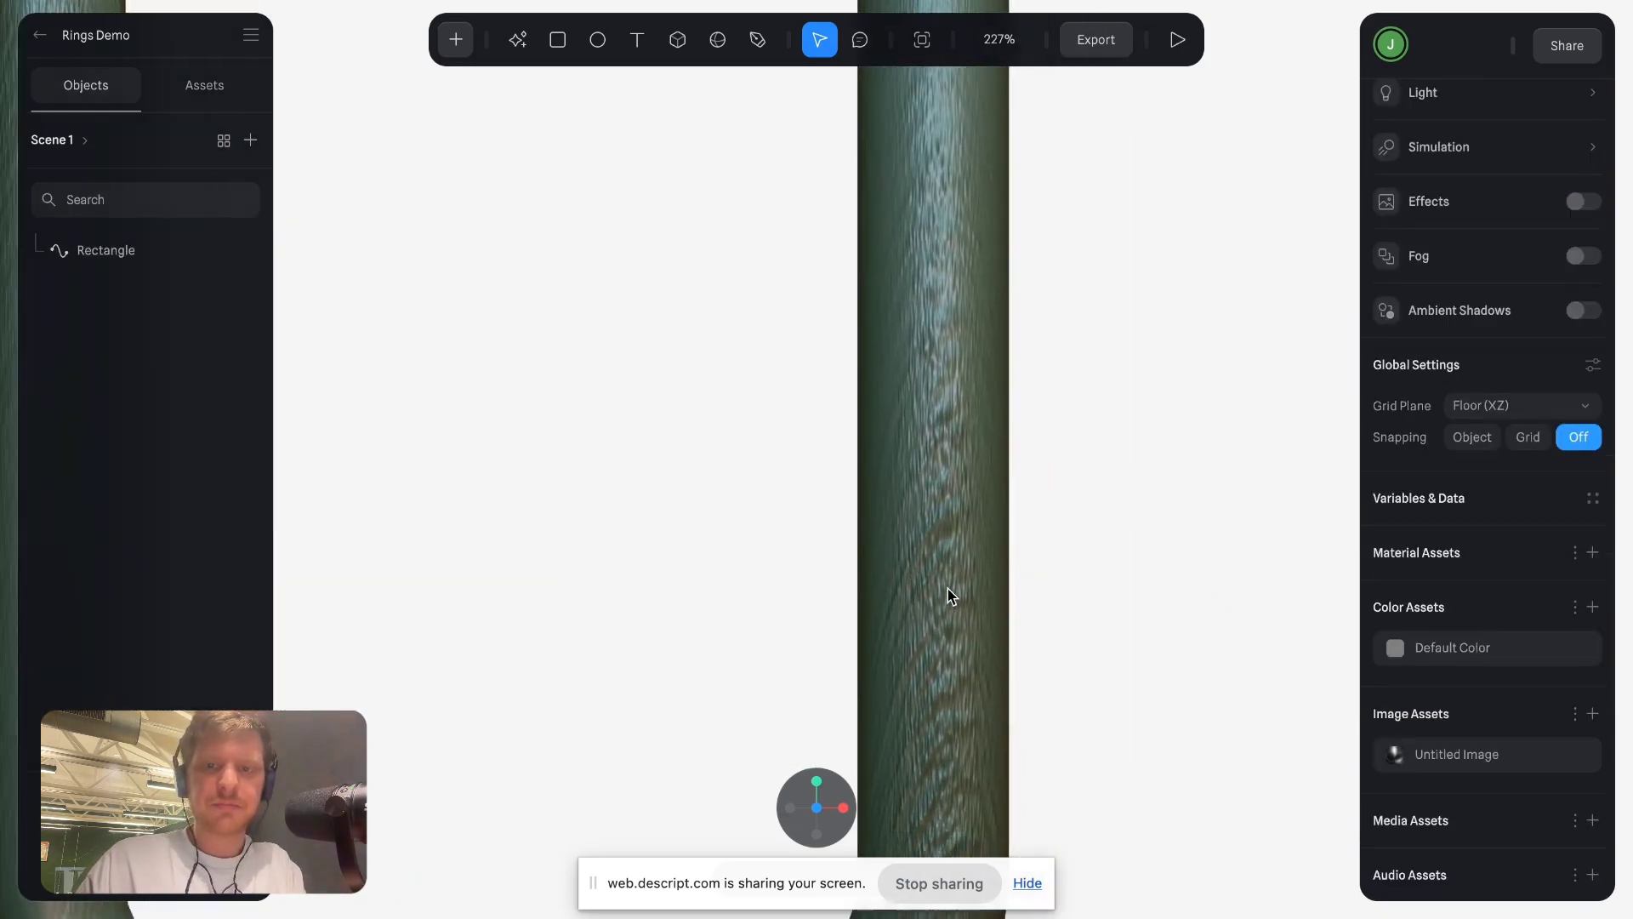
right_click_drag(947, 587, 1046, 564)
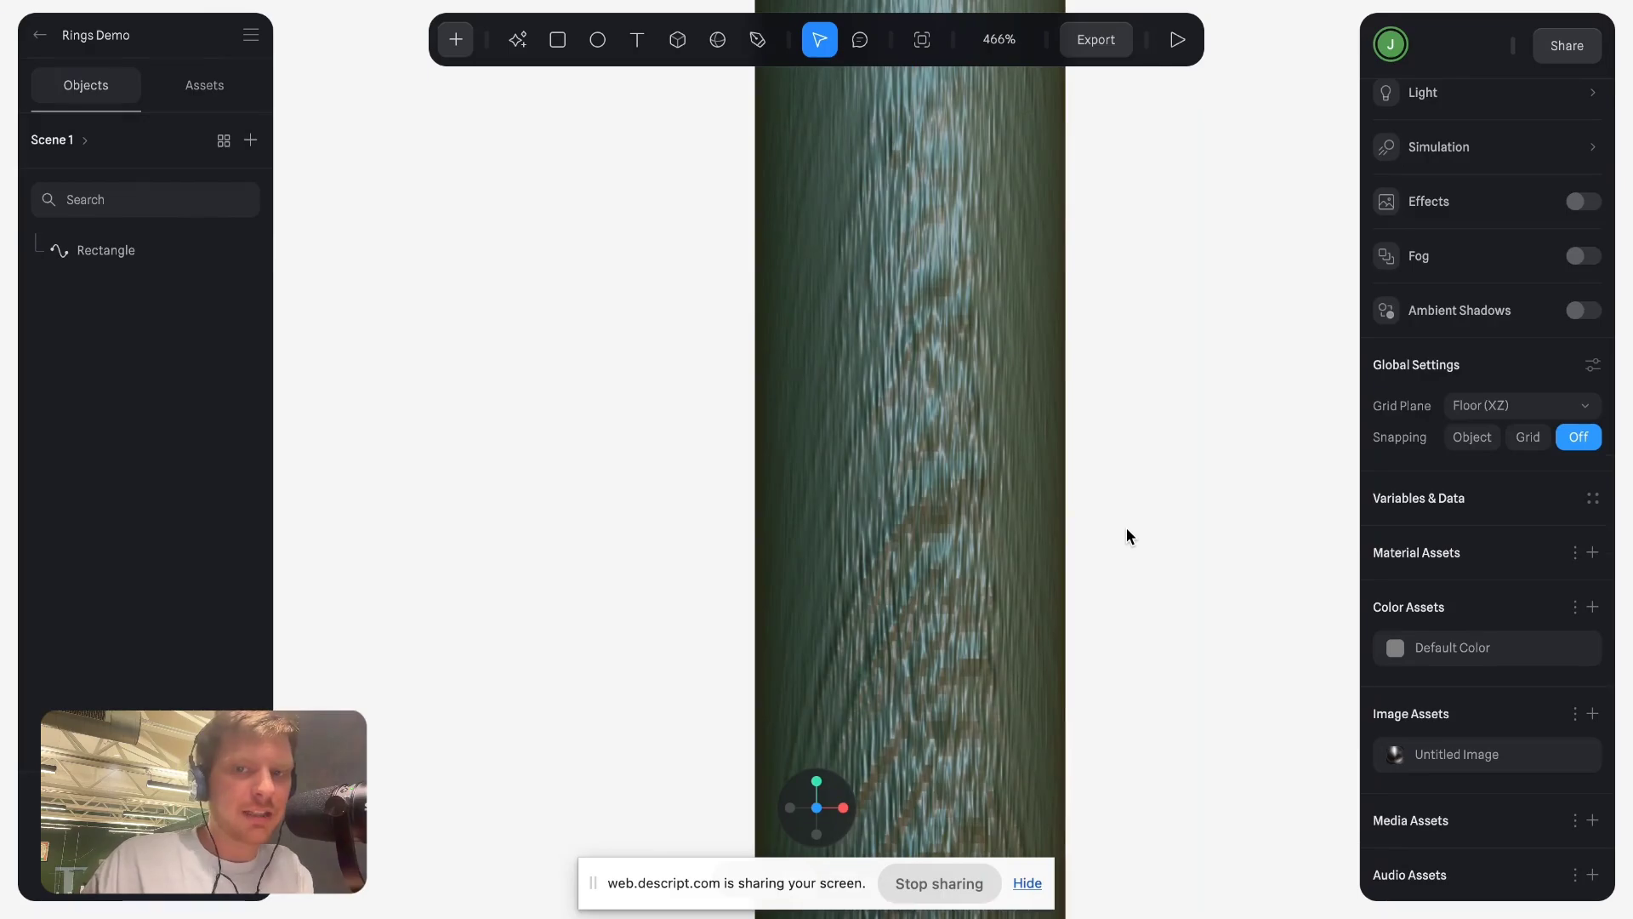
right_click_drag(1126, 527, 1153, 484)
scroll(1211, 458, "down", 5)
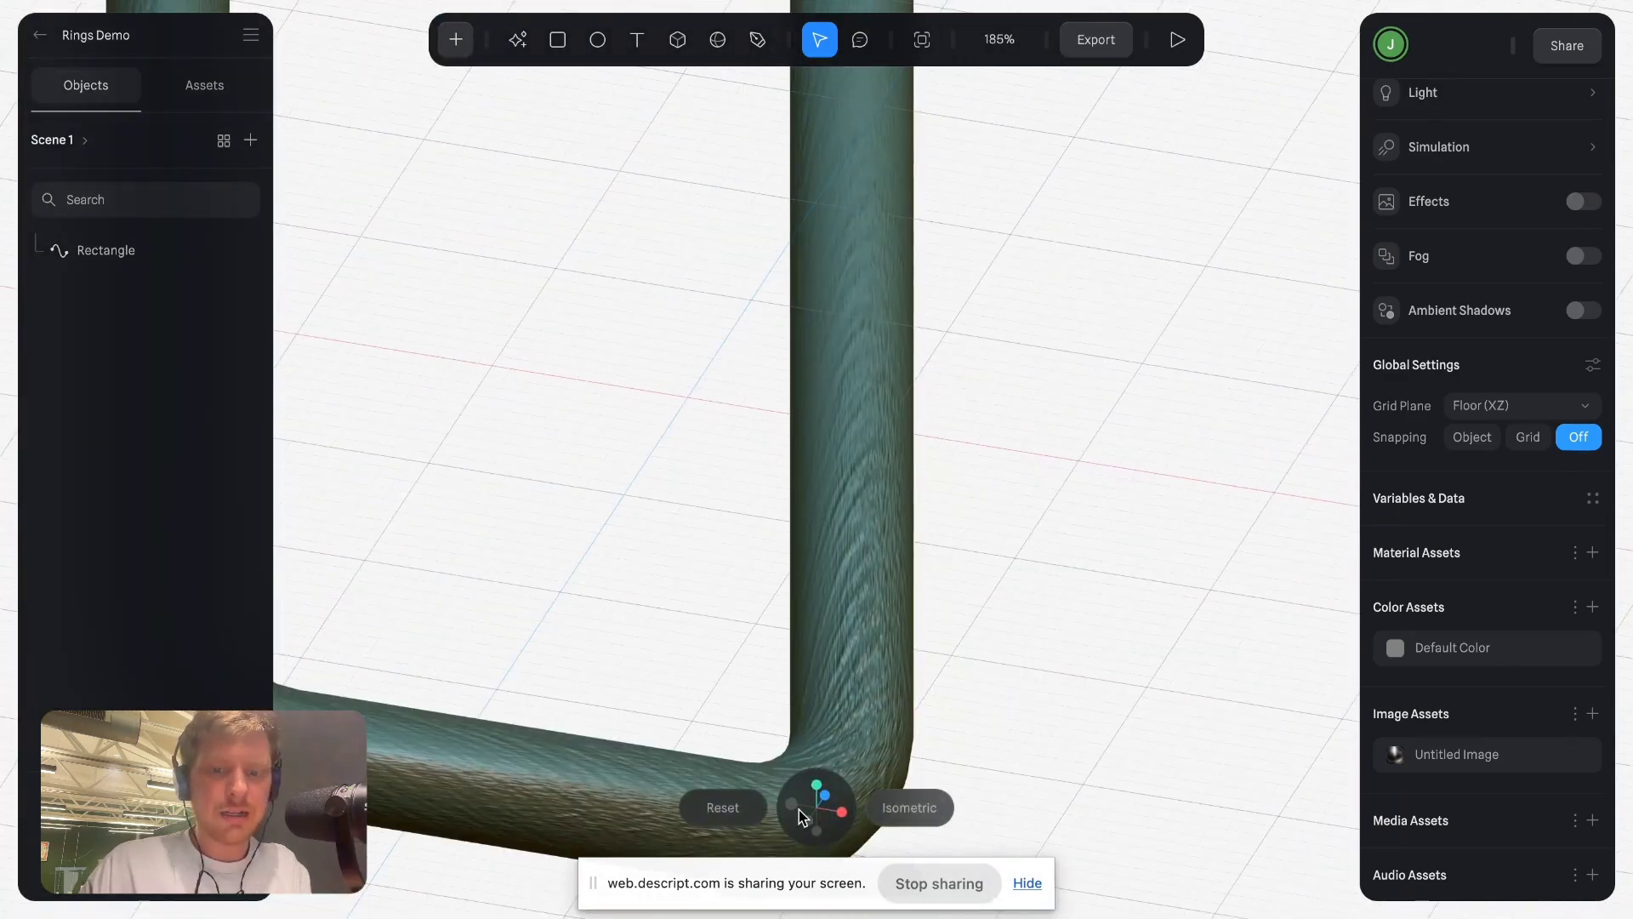
left_click(842, 812)
left_click(803, 807)
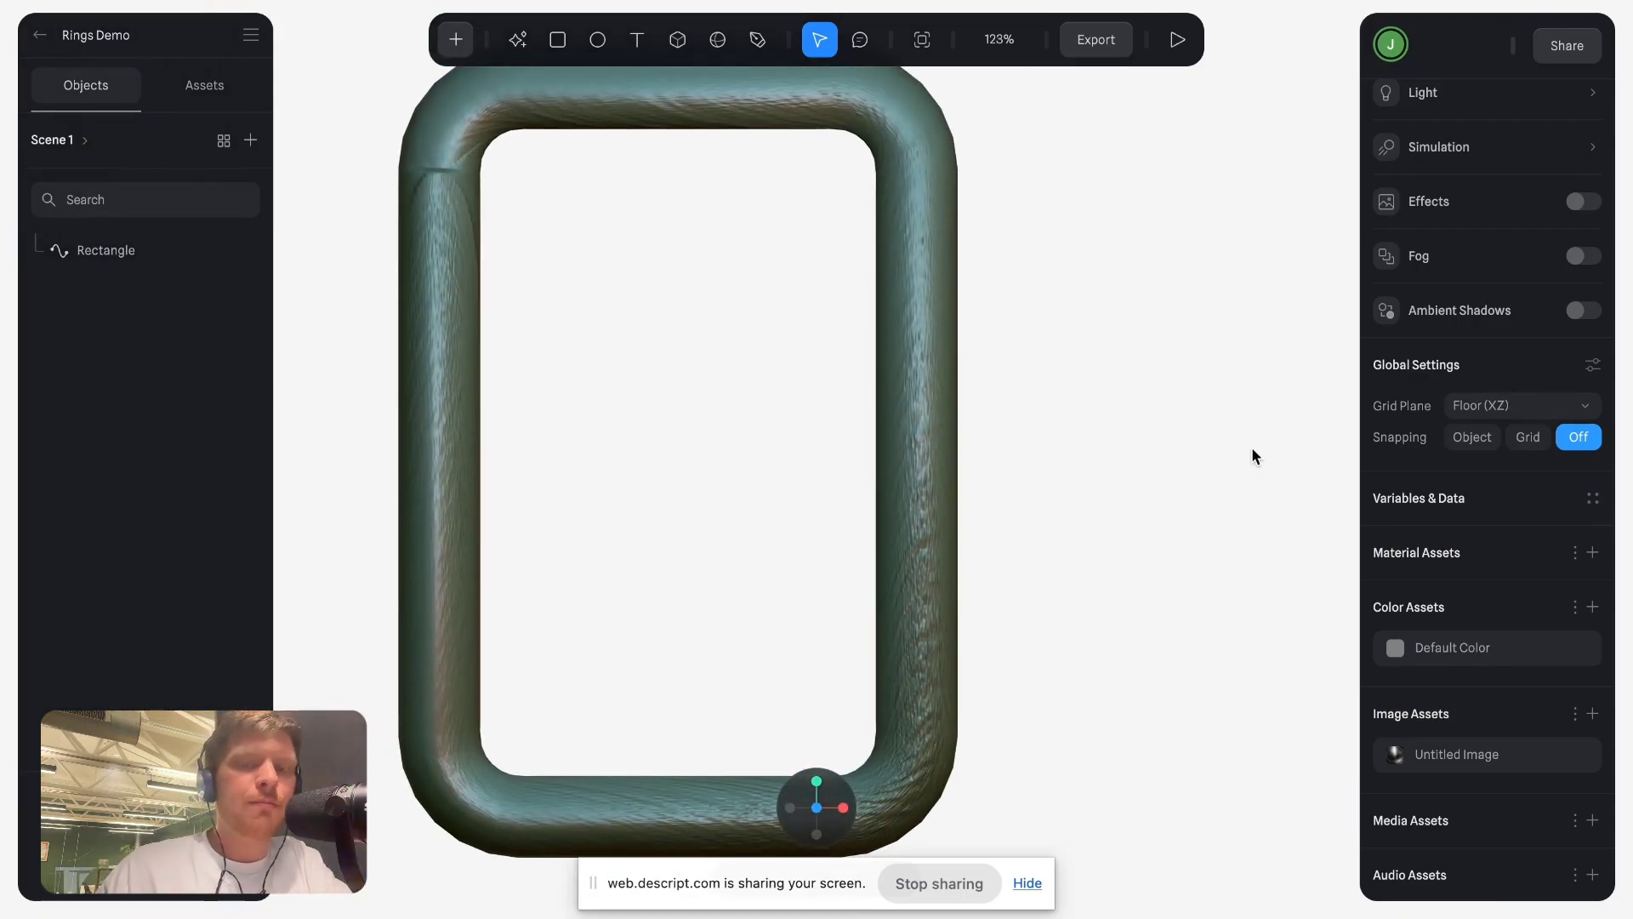
left_click(1449, 757)
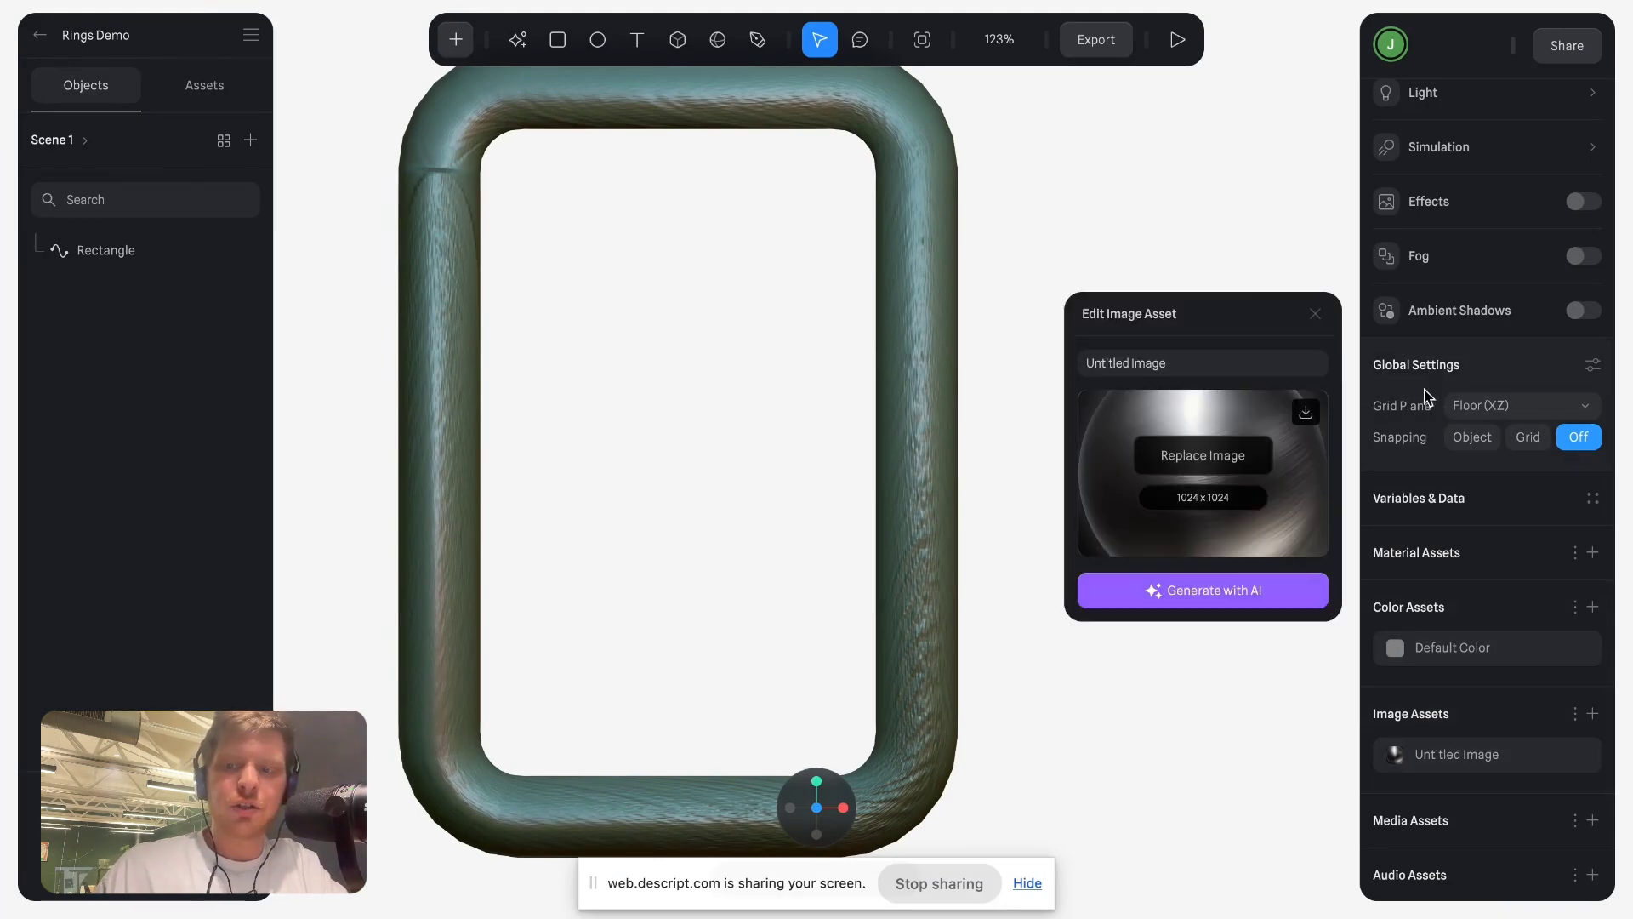
Close the image asset editor and select the Rectangle ring.
left_click(1315, 314)
scroll(1446, 570, "up", 5)
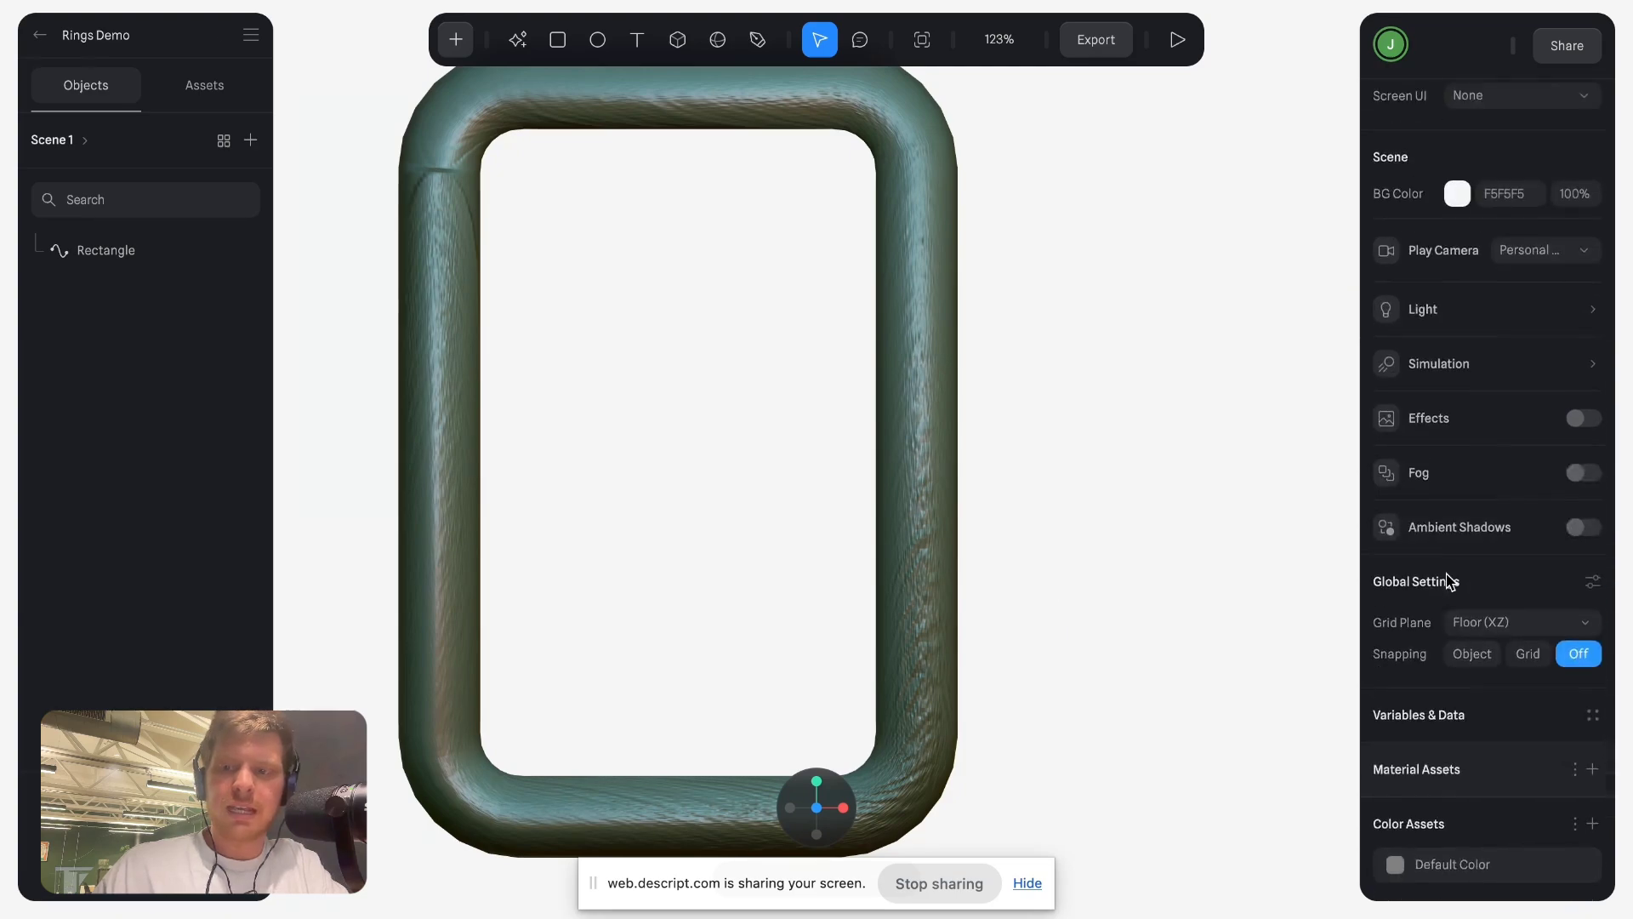
left_click(884, 228)
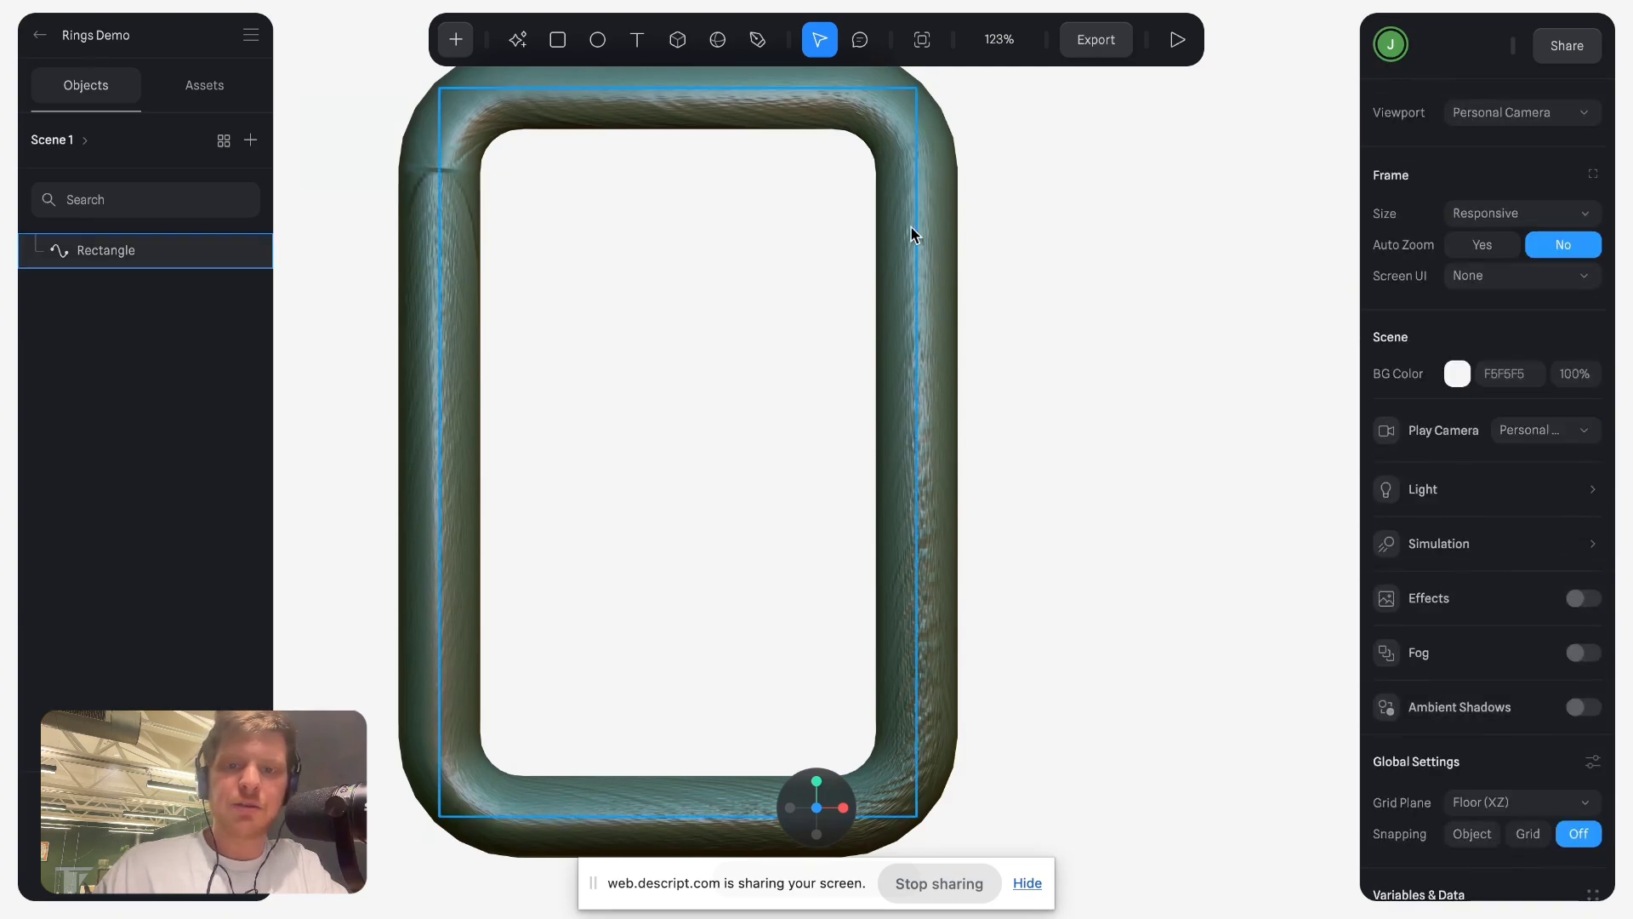
left_click(911, 227)
scroll(1494, 609, "down", 9)
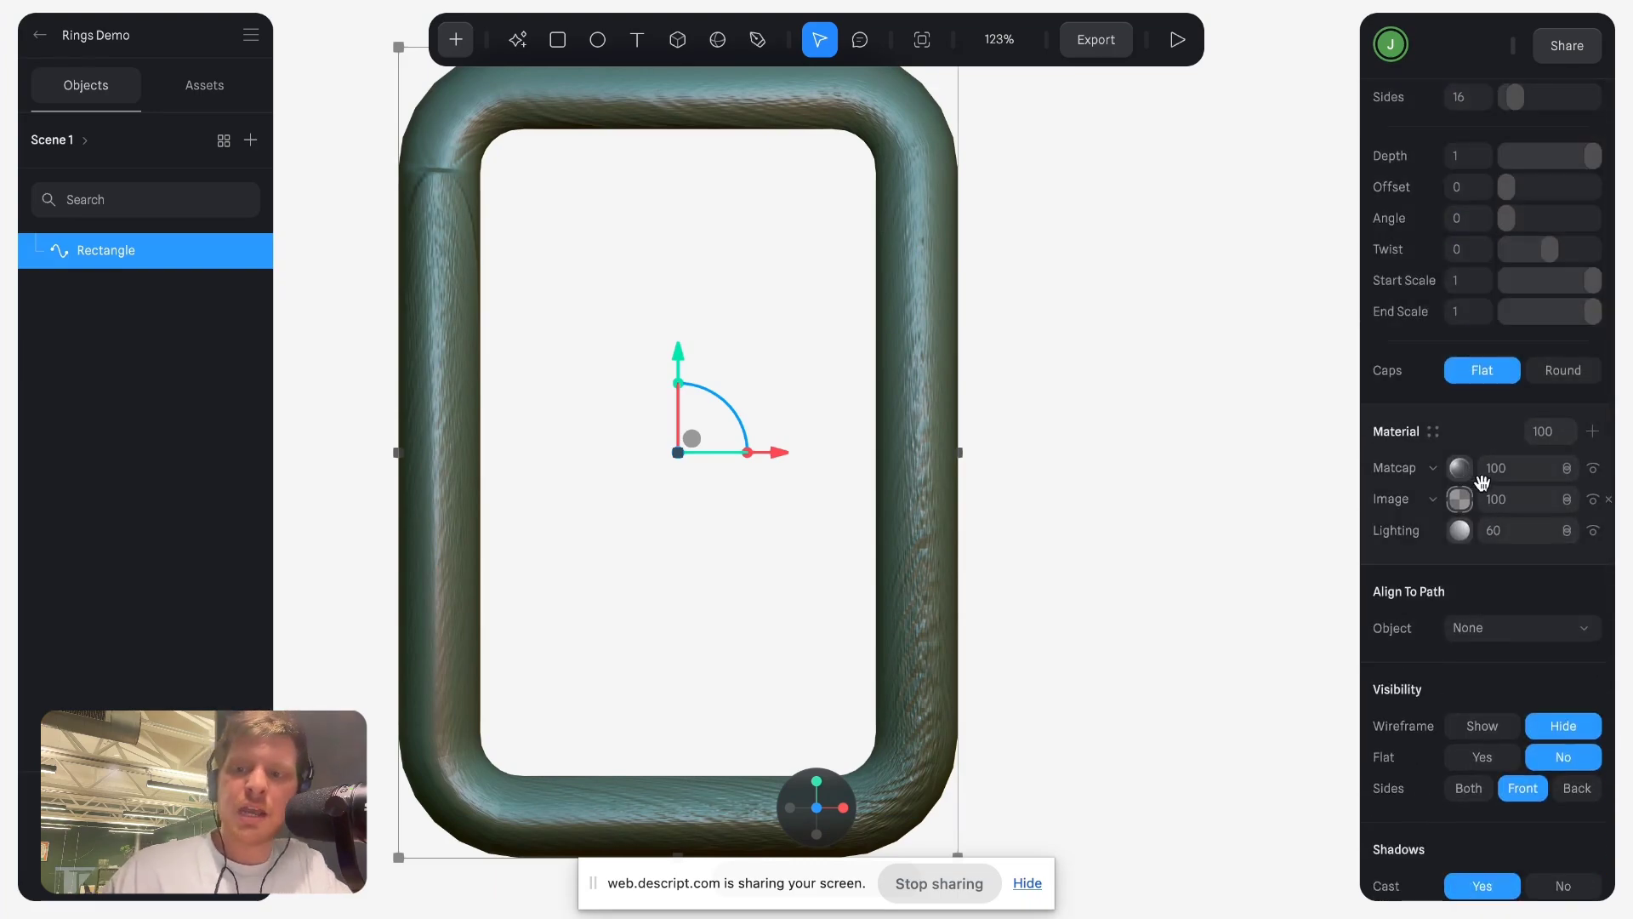
Set the Matcap layer's blend mode to Overlay and try a library matcap.
left_click(1566, 470)
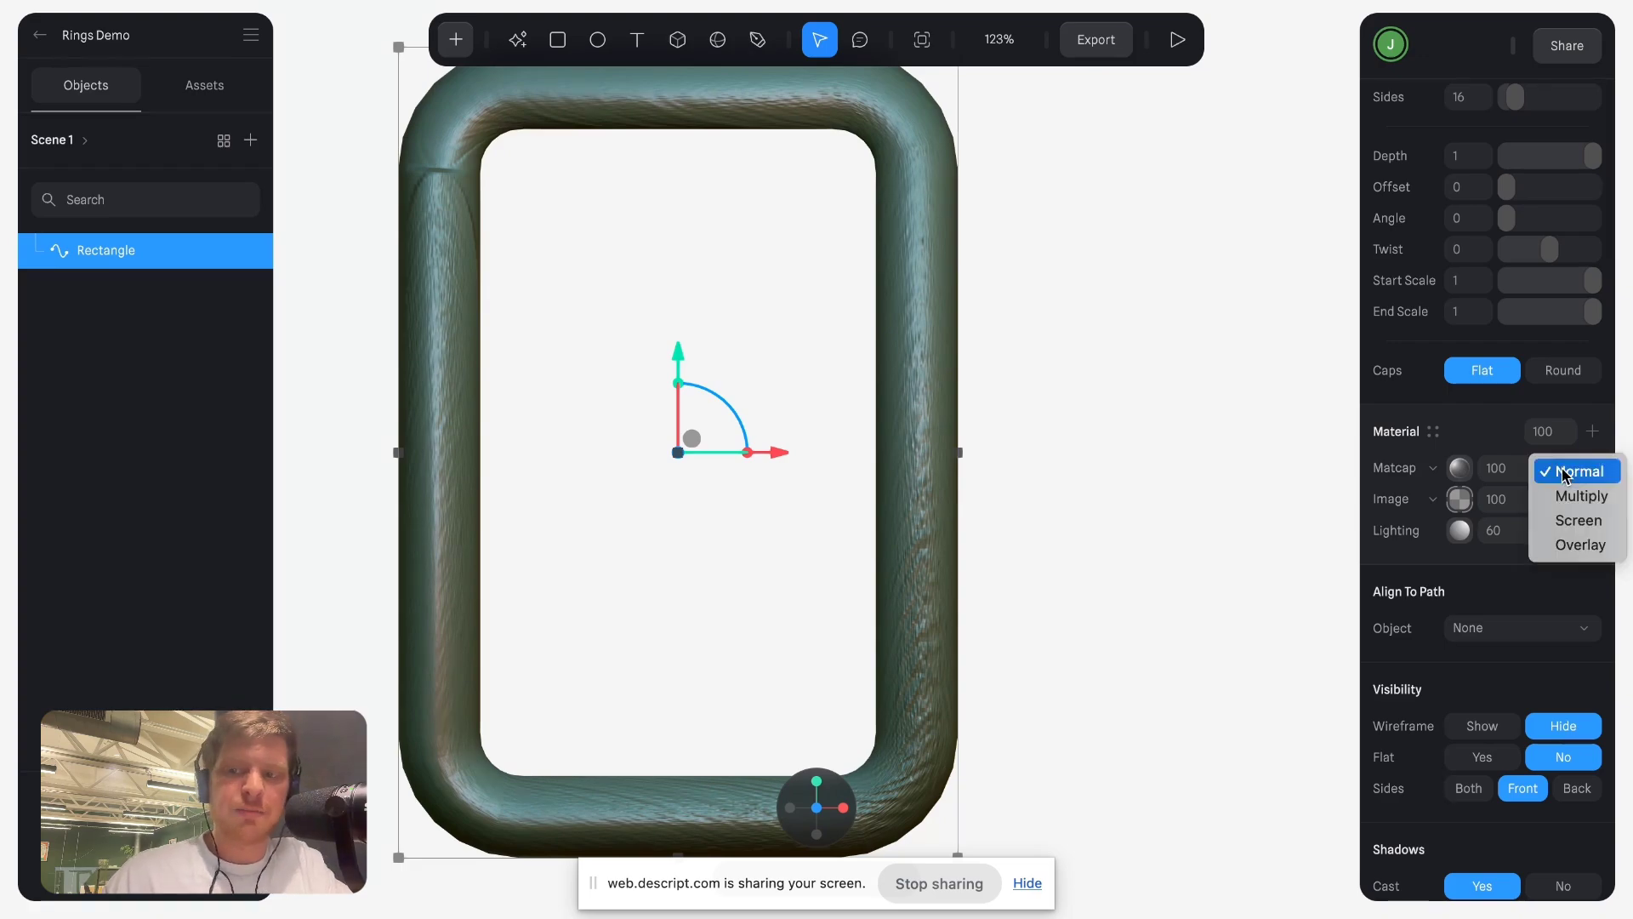
left_click(1566, 545)
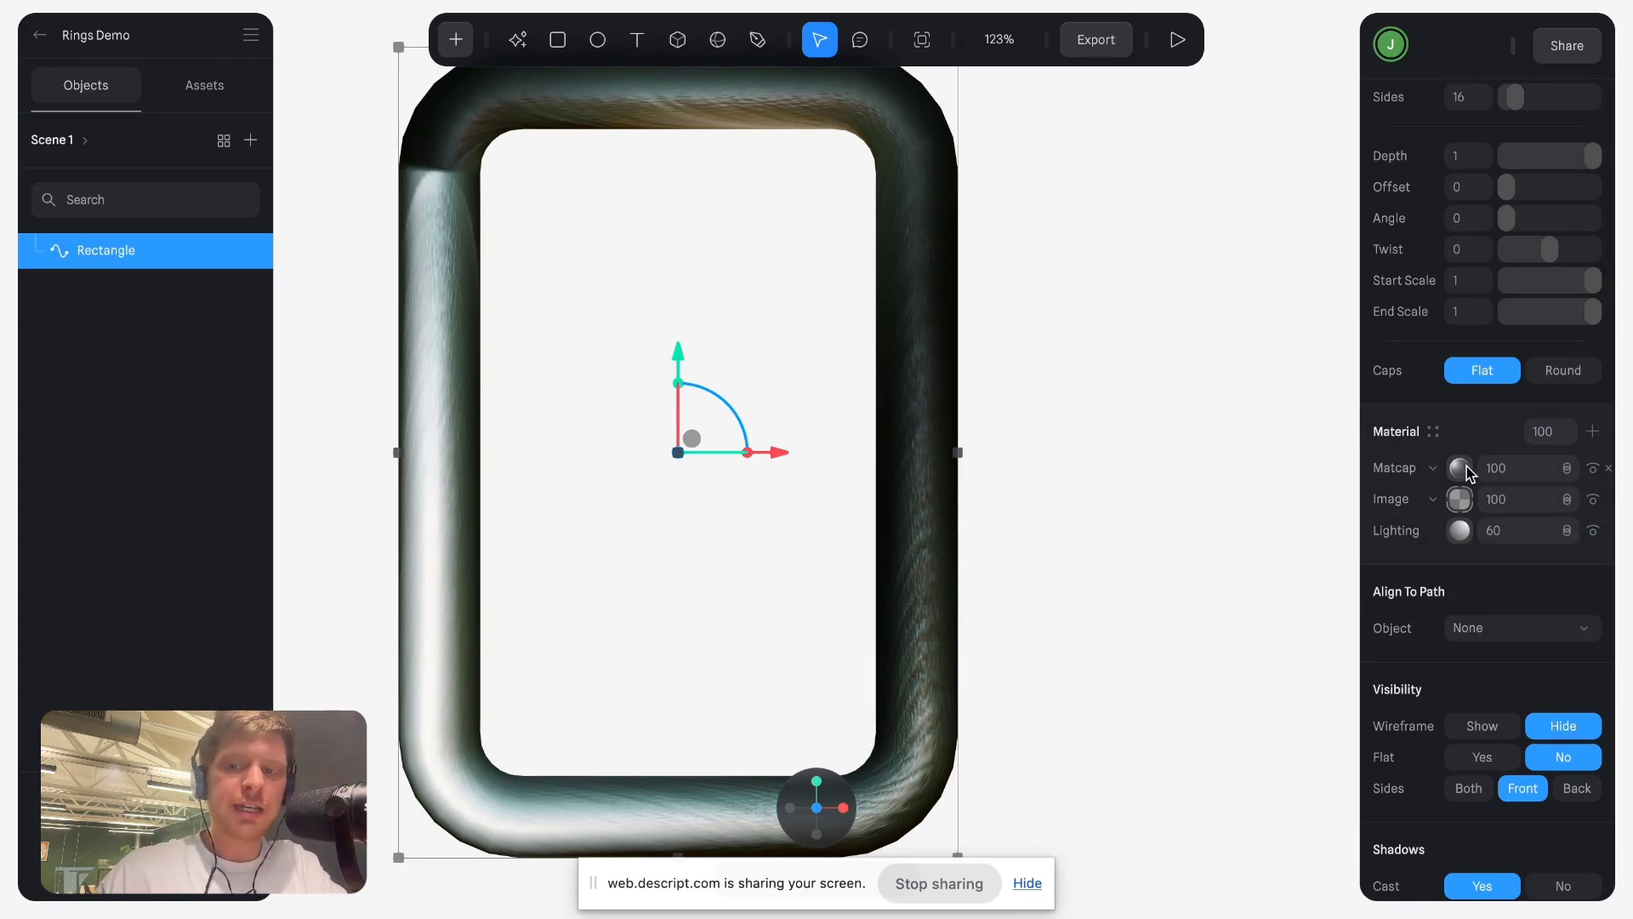
left_click(1568, 471)
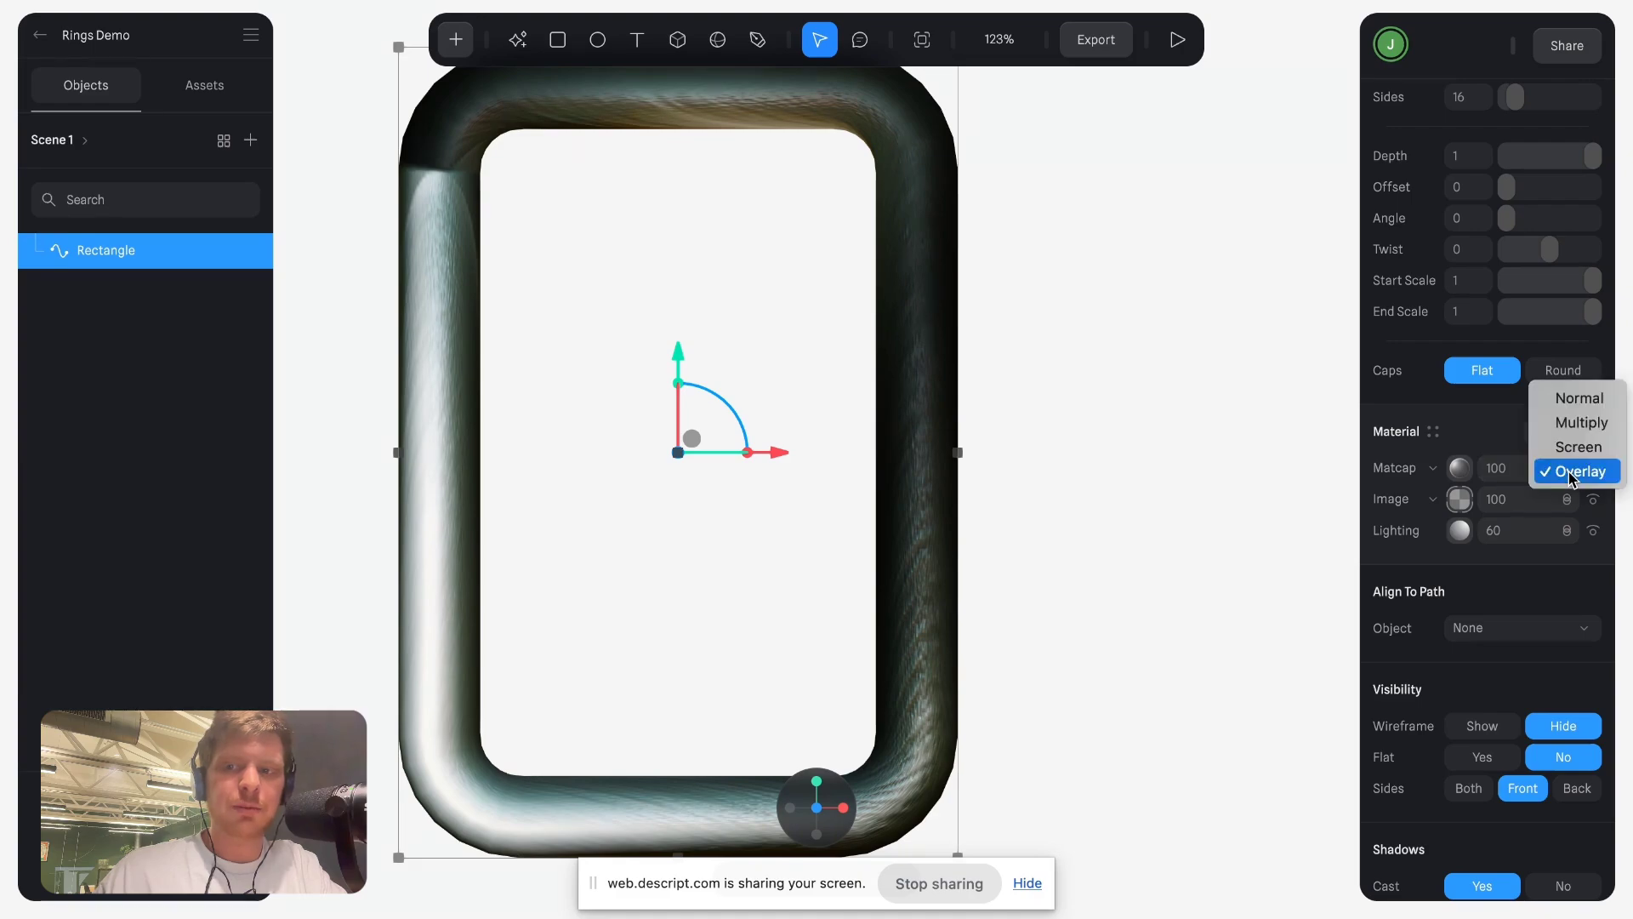
left_click(1565, 473)
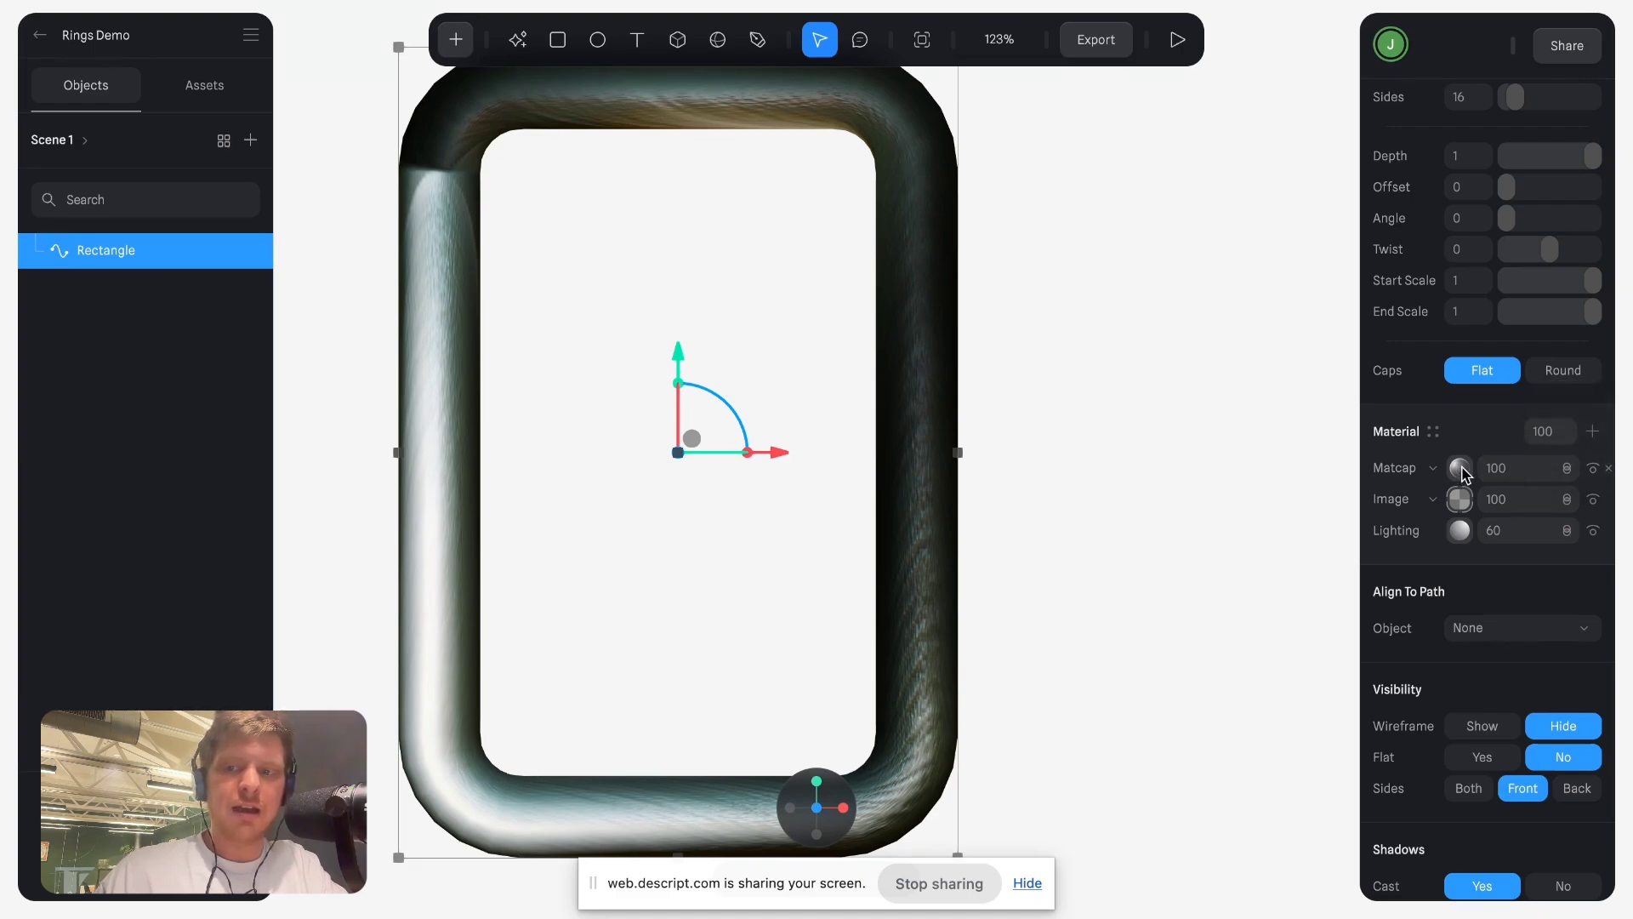
left_click(1459, 468)
left_click(1299, 456)
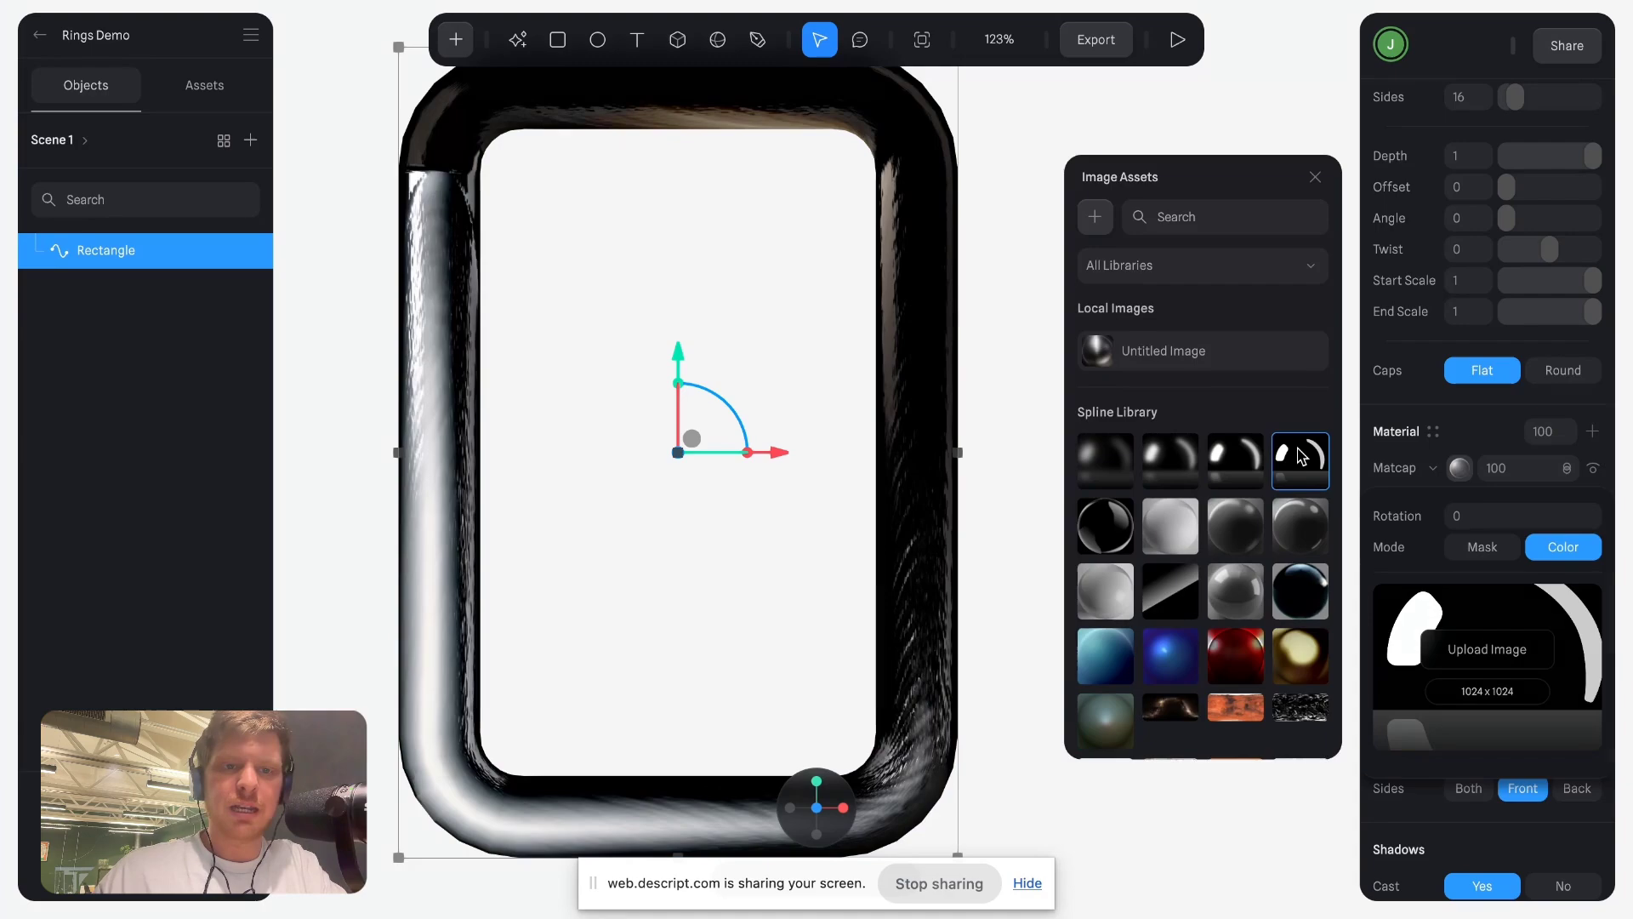
Settle on the fourth library matcap with Overlay blending and orbit to view the ring.
left_click(1233, 456)
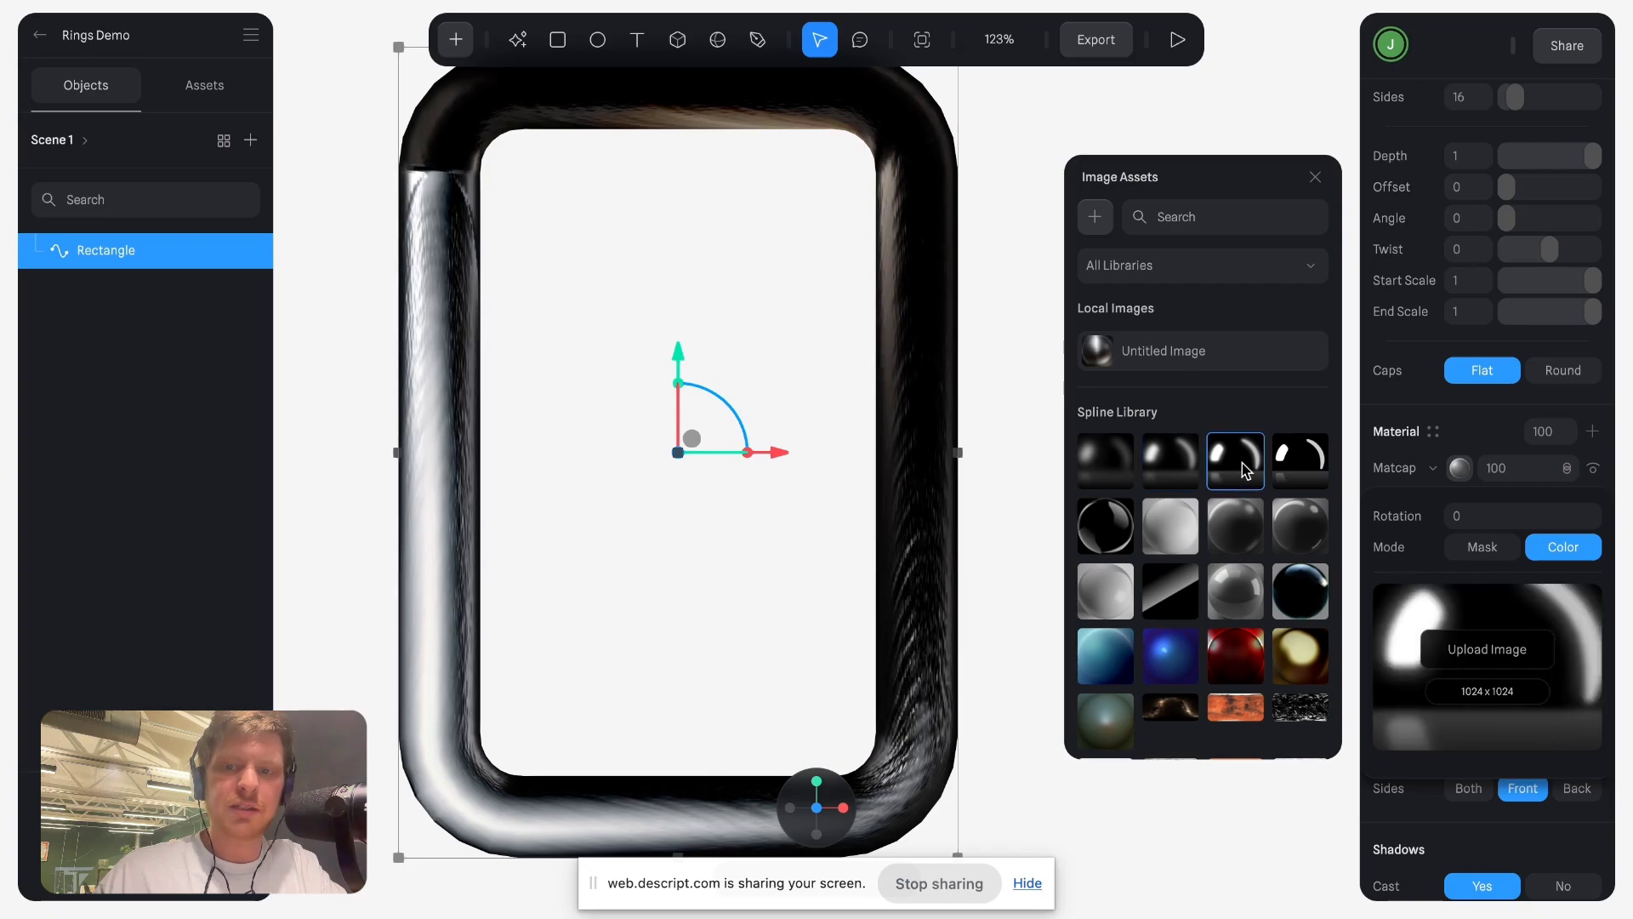
left_click(1288, 470)
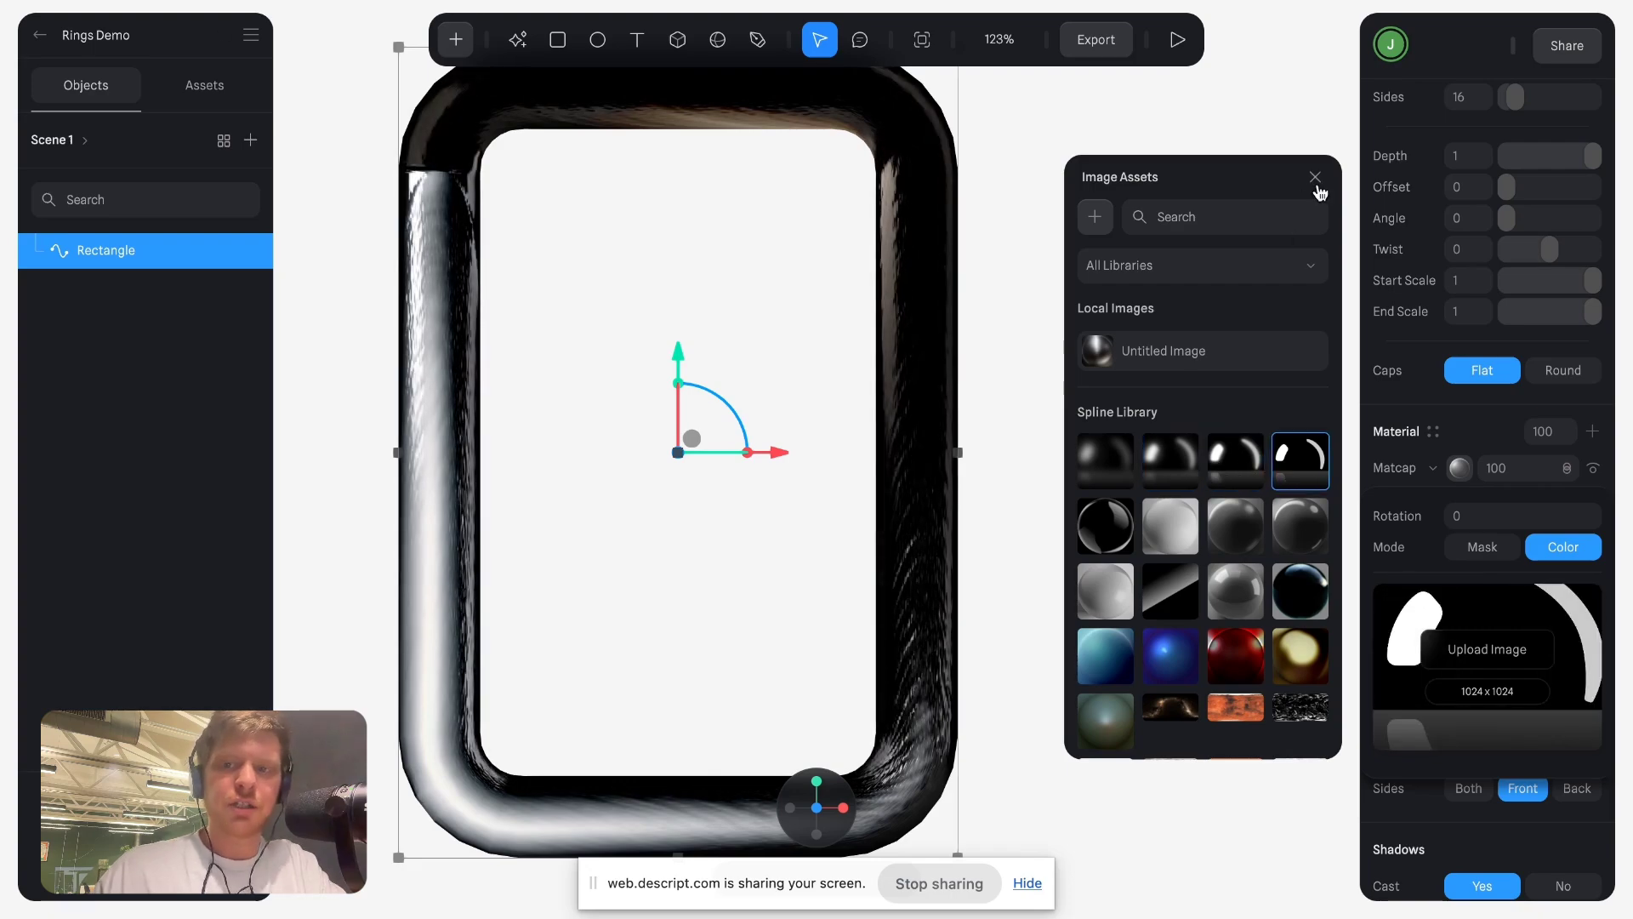
left_click(1316, 181)
left_click(1459, 468)
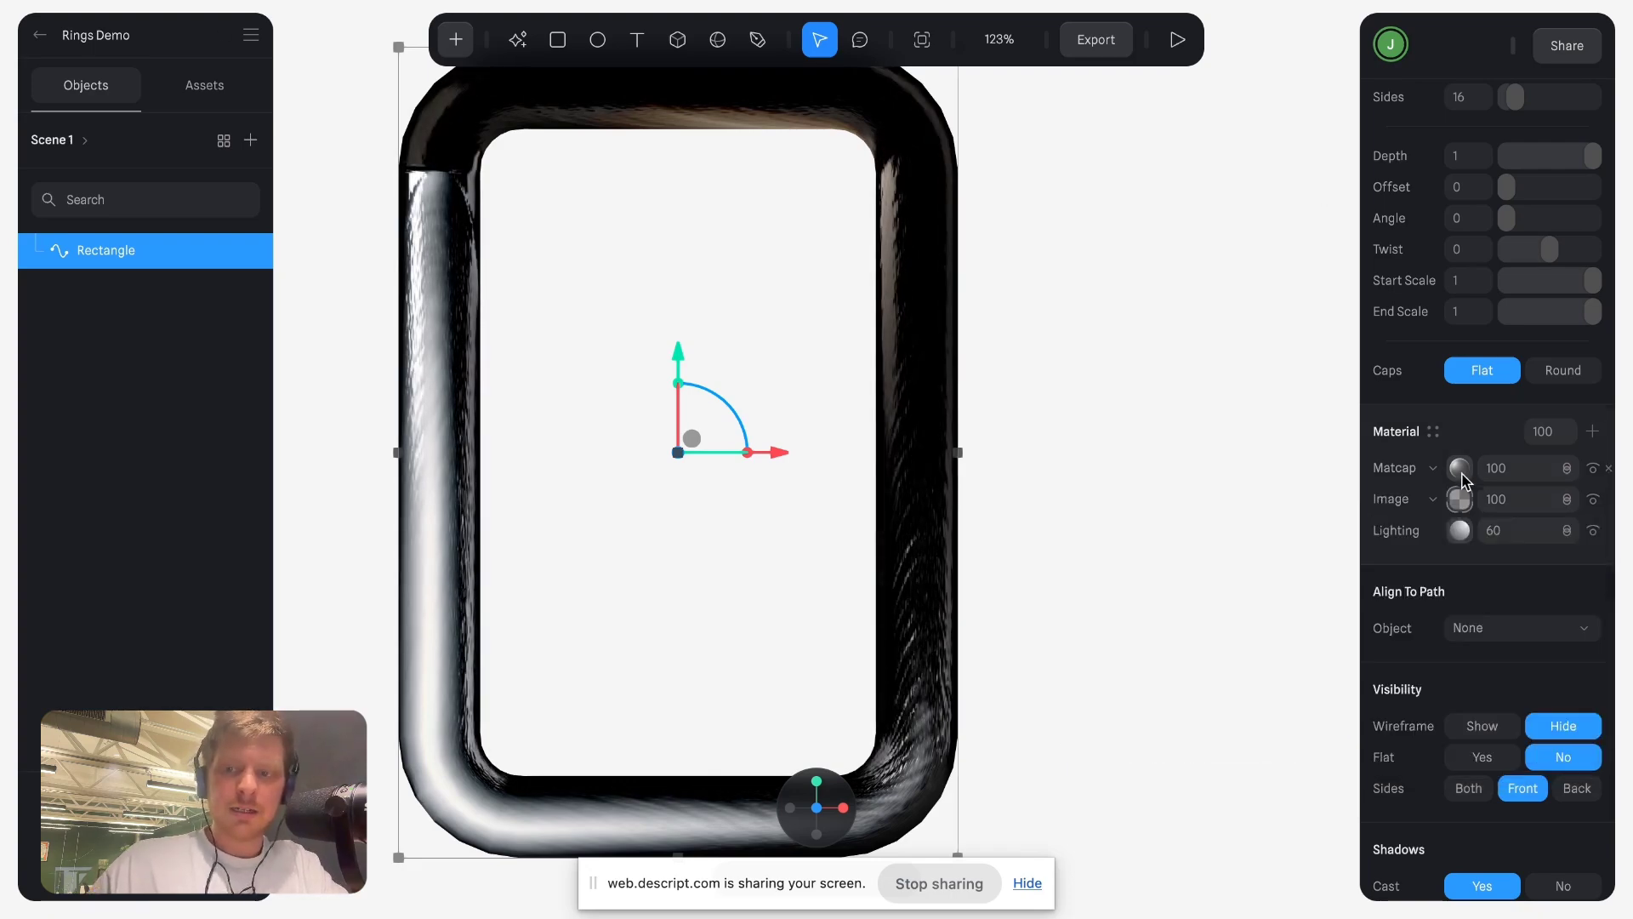
left_click(1568, 469)
left_click(1569, 472)
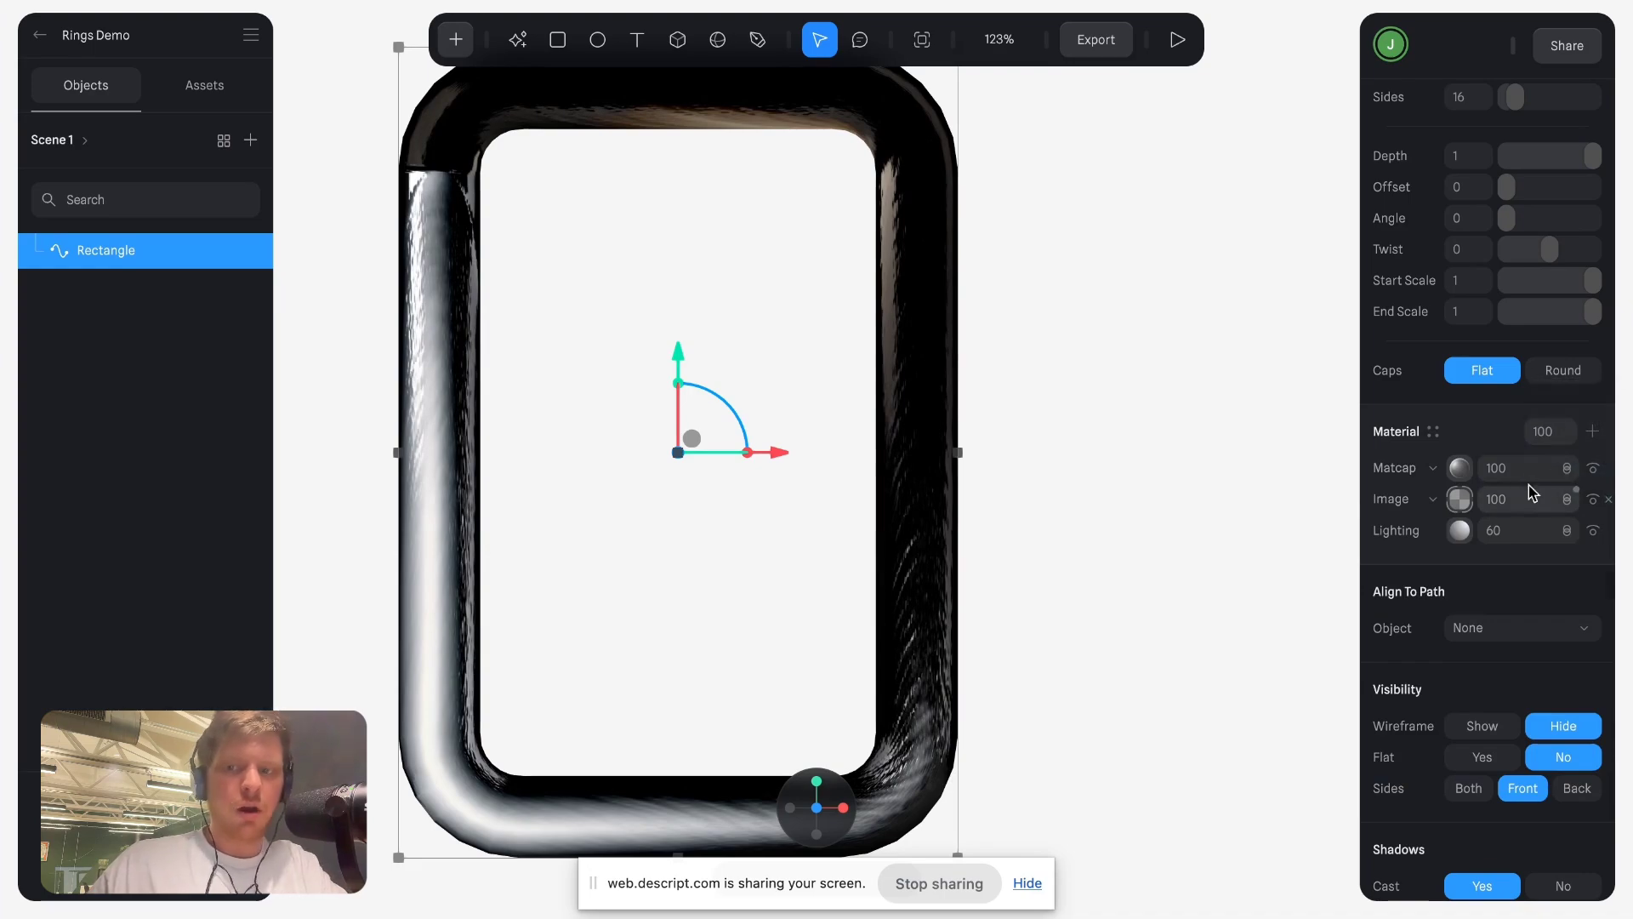
left_click(1090, 552)
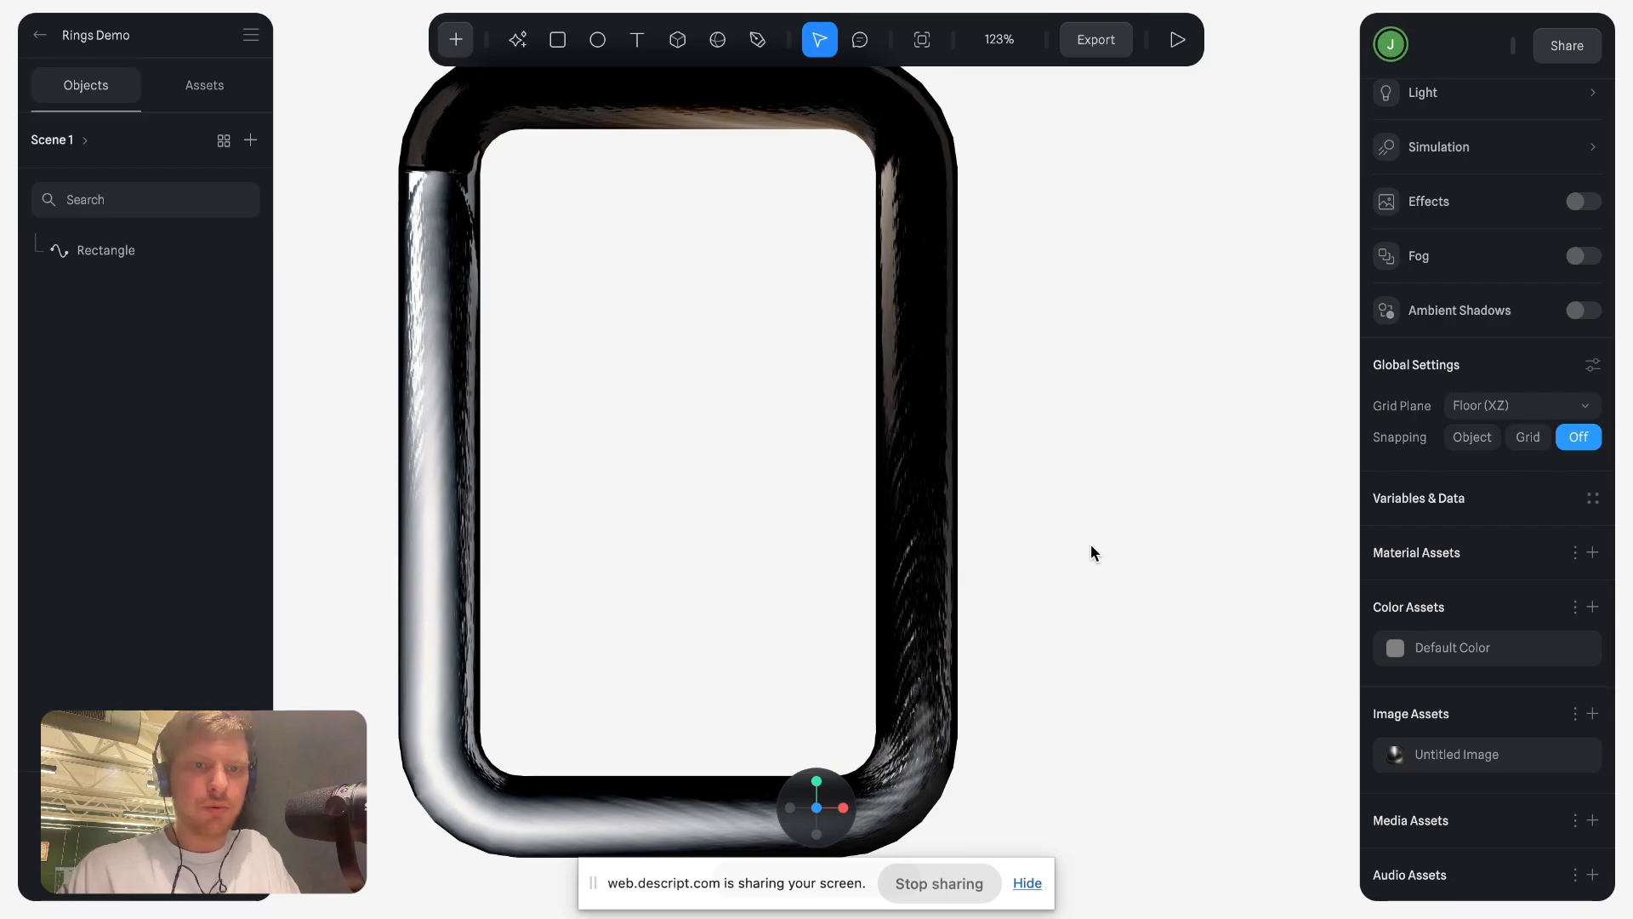
left_click_drag(1090, 543, 1156, 539)
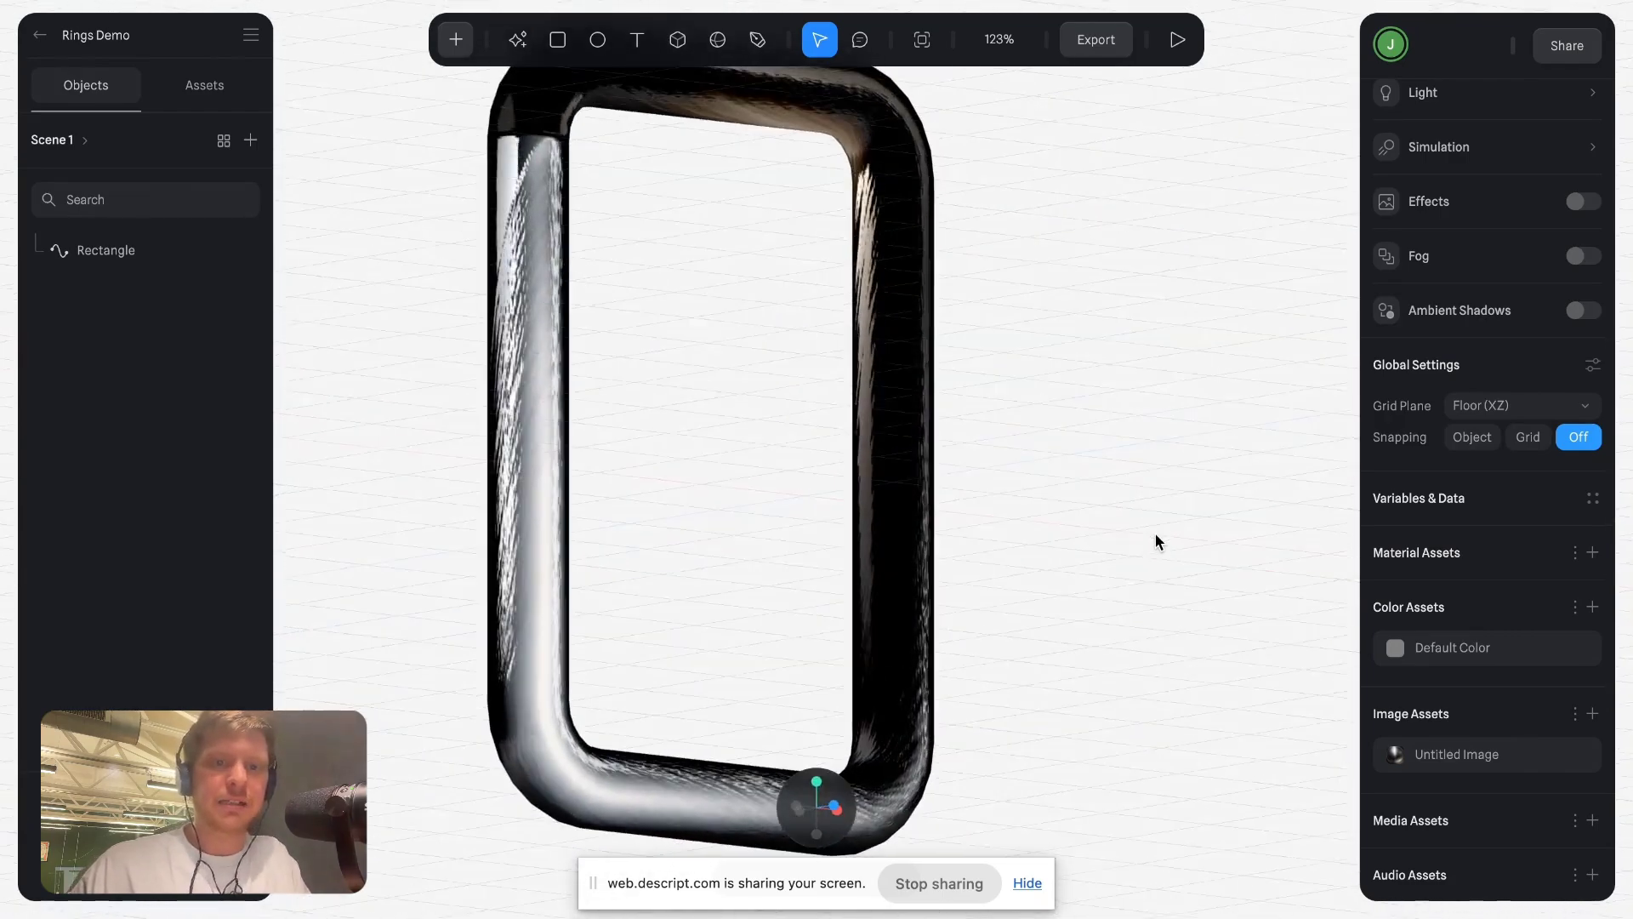
Select the ring again and expand its Material image texture settings.
left_click(886, 270)
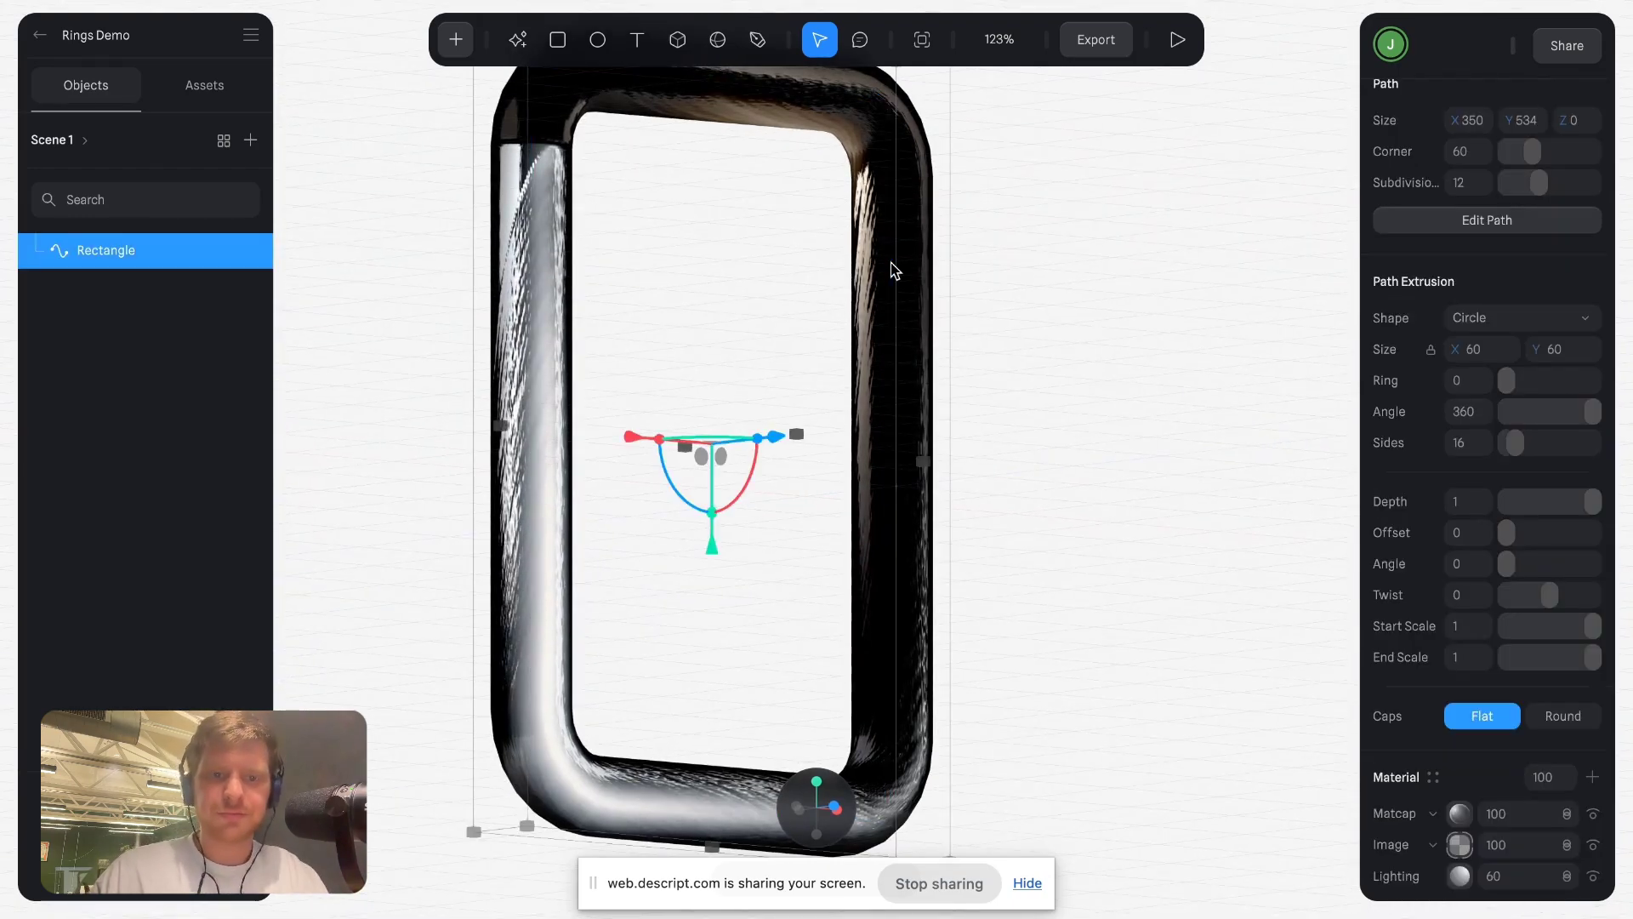
scroll(1488, 664, "down", 3)
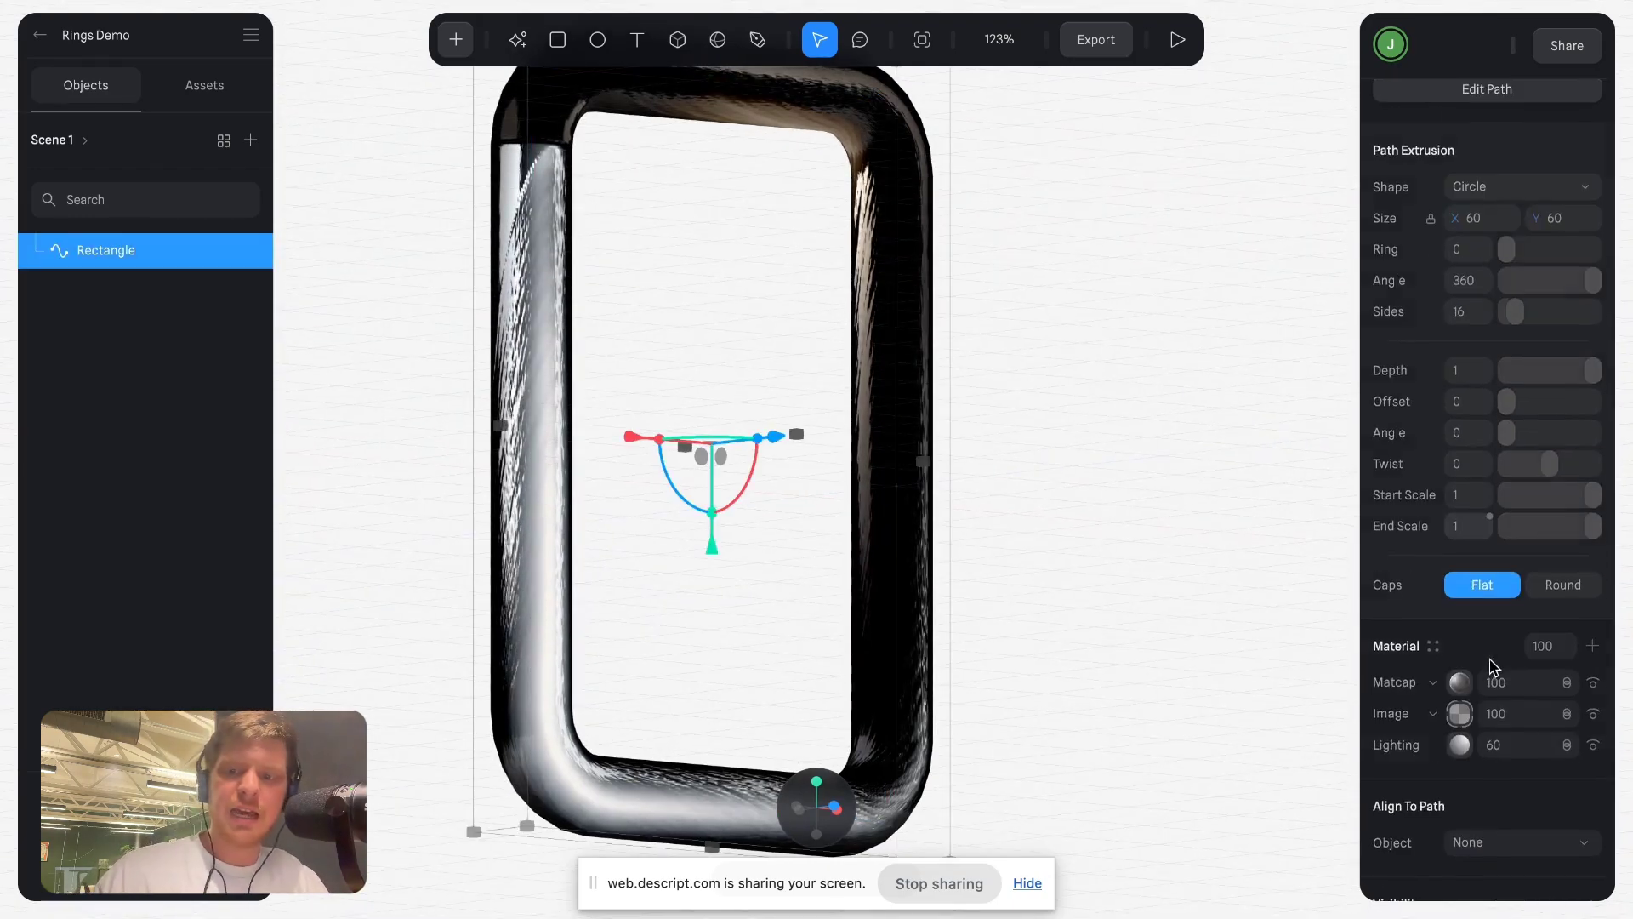
left_click(1458, 713)
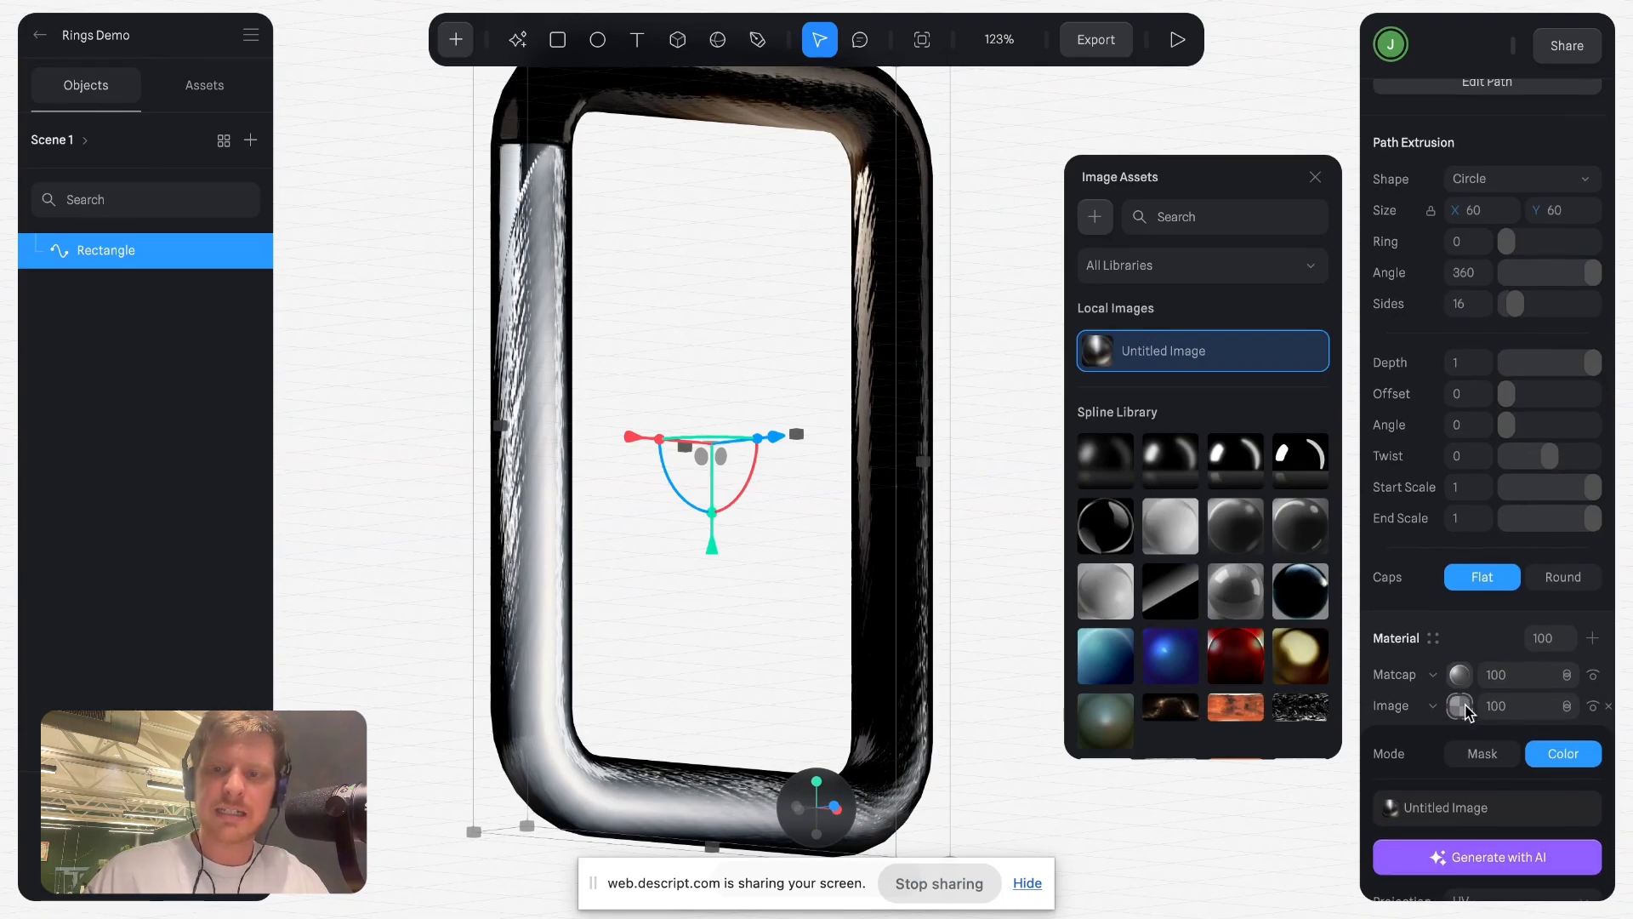
scroll(1465, 713, "down", 6)
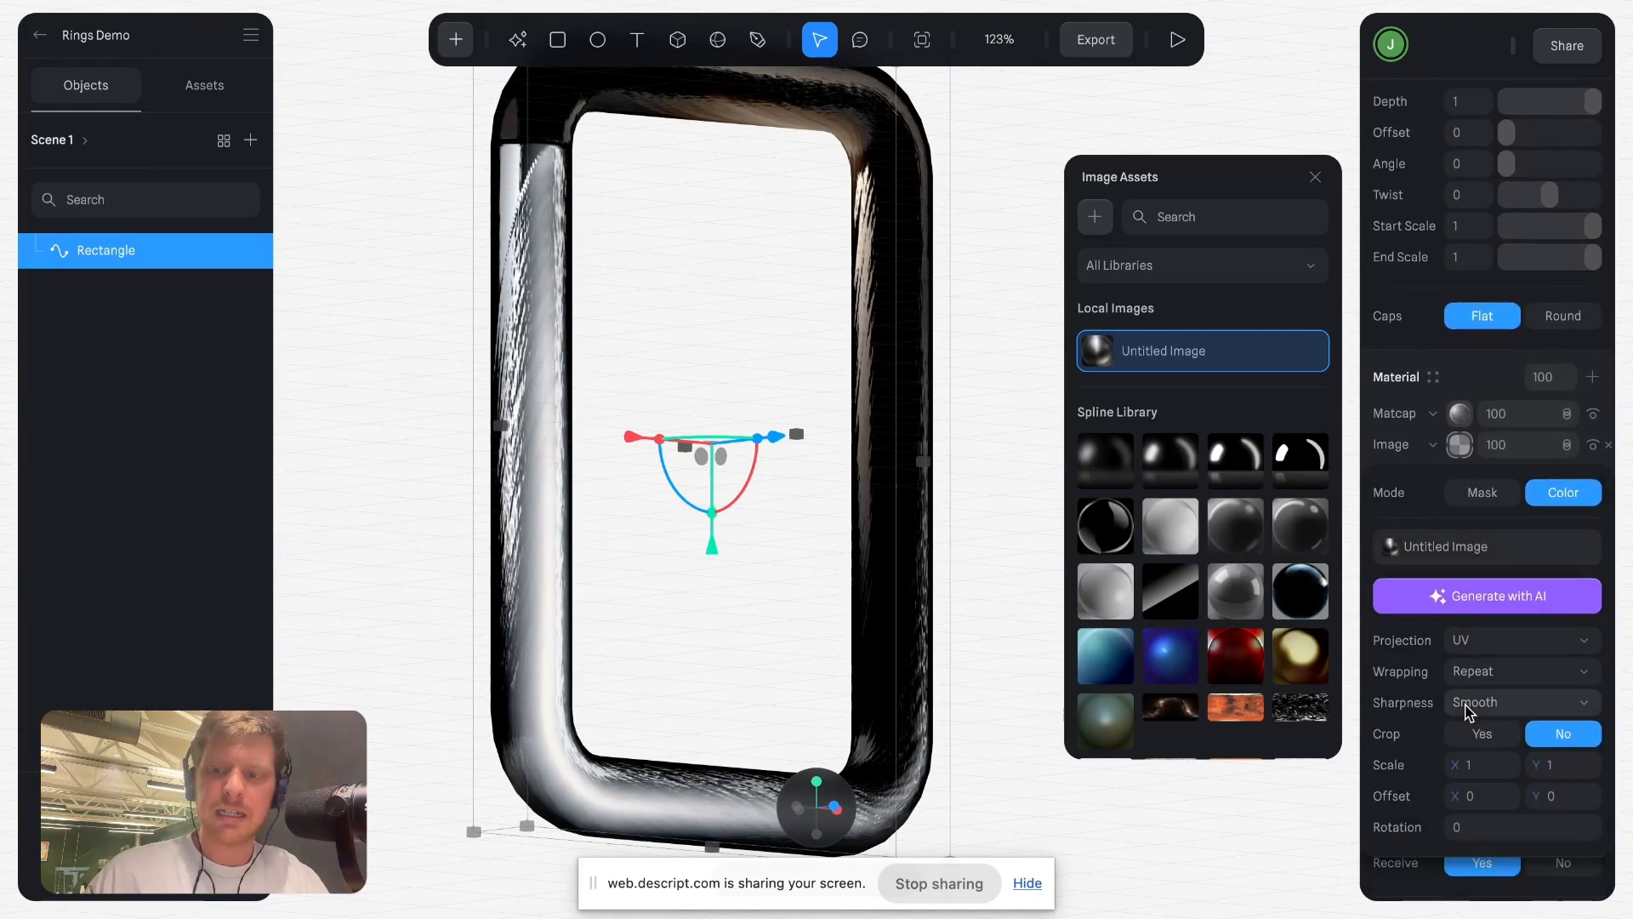
left_click(1459, 445)
left_click(1459, 445)
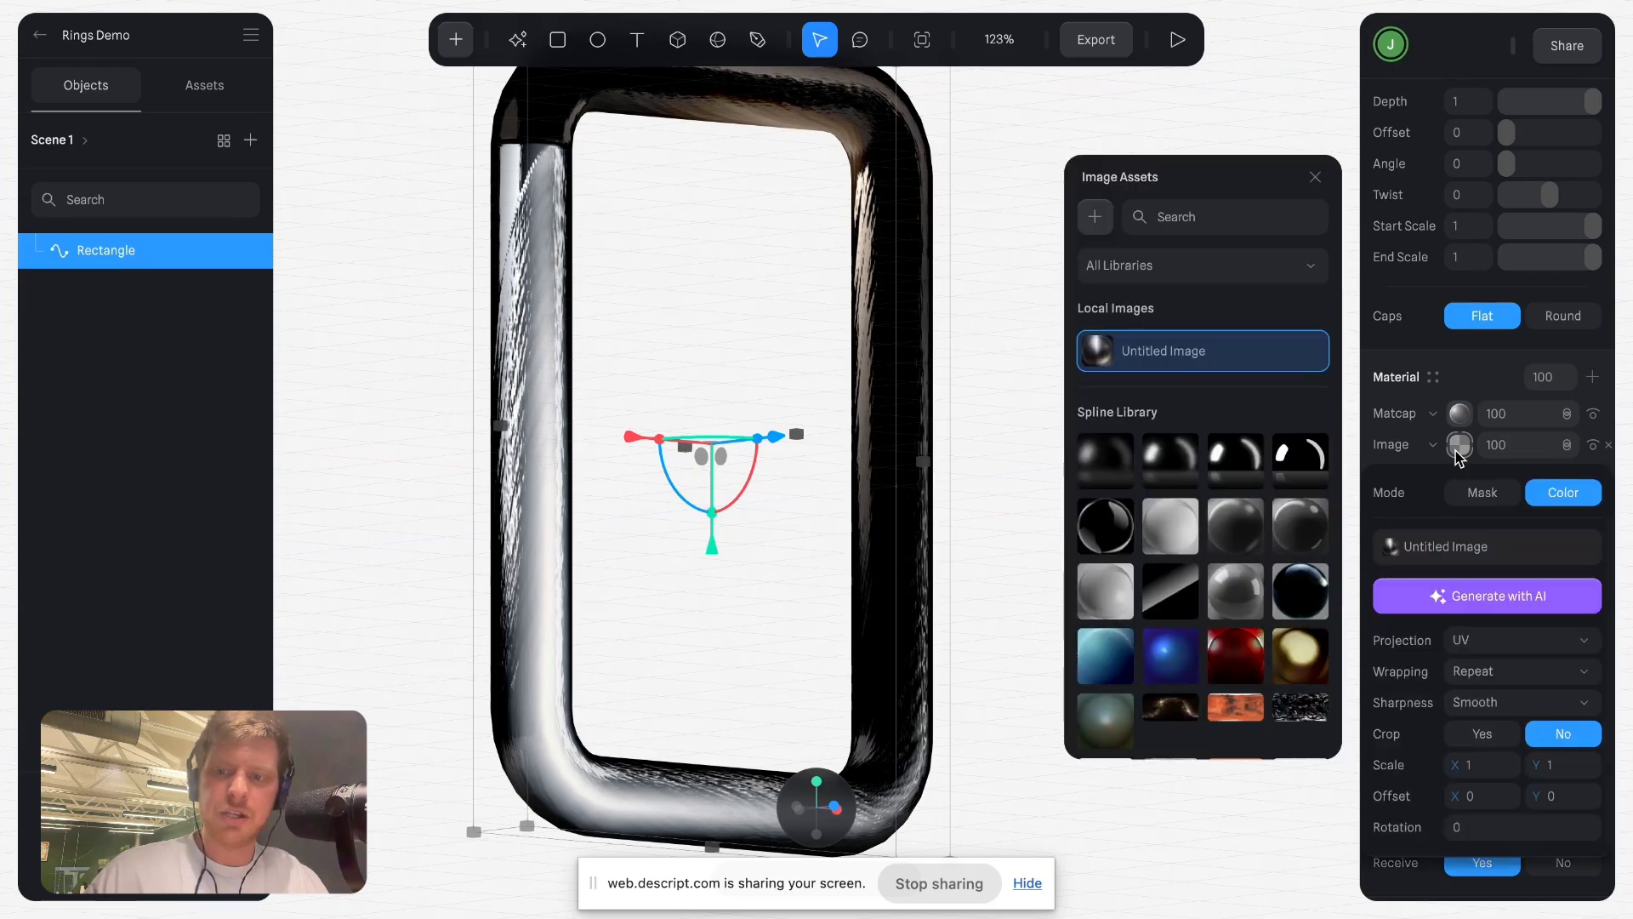
scroll(1485, 604, "down", 2)
Try texture Scale X 2 and Offset X 3, then reset them to 1 and 0.
left_click(1488, 621)
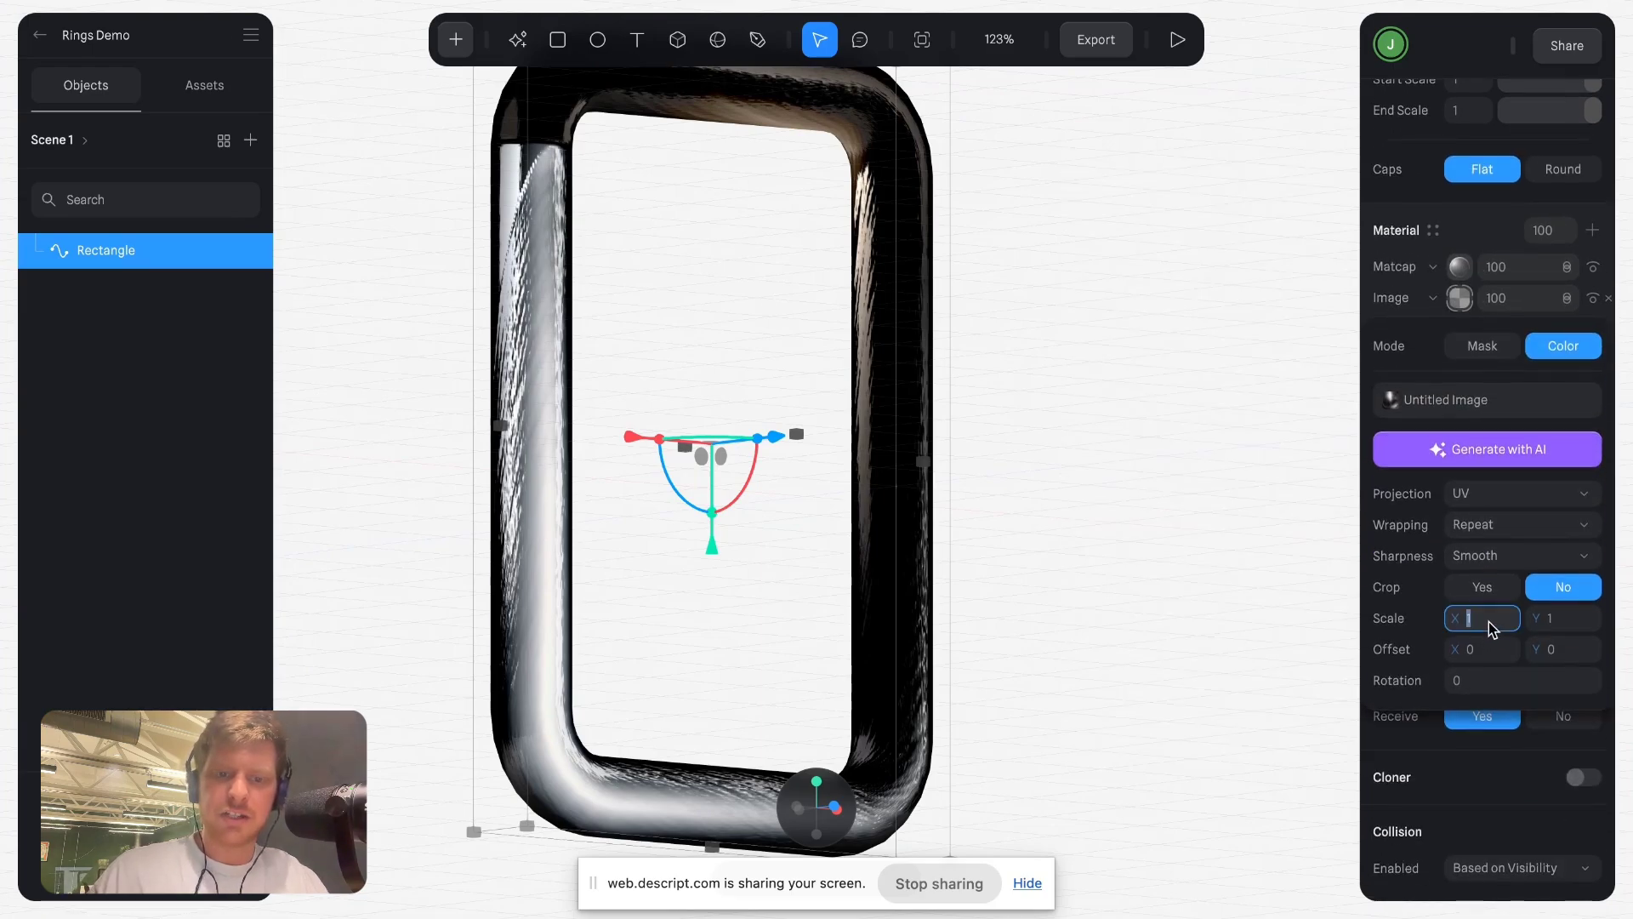
key("Up")
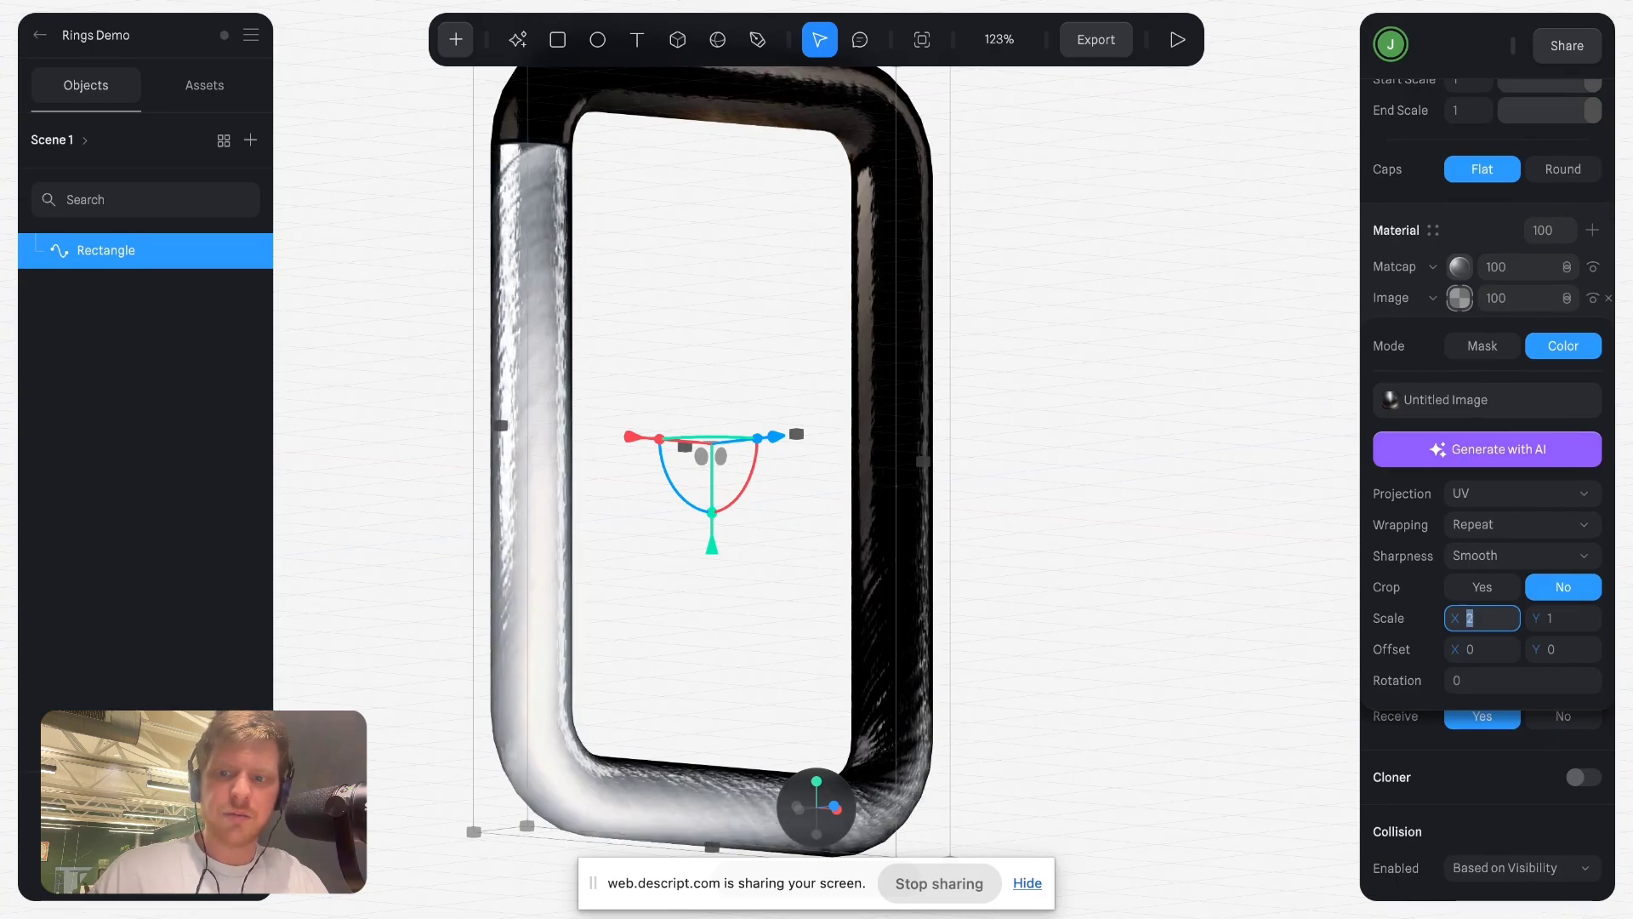
key("Down")
left_click(1488, 650)
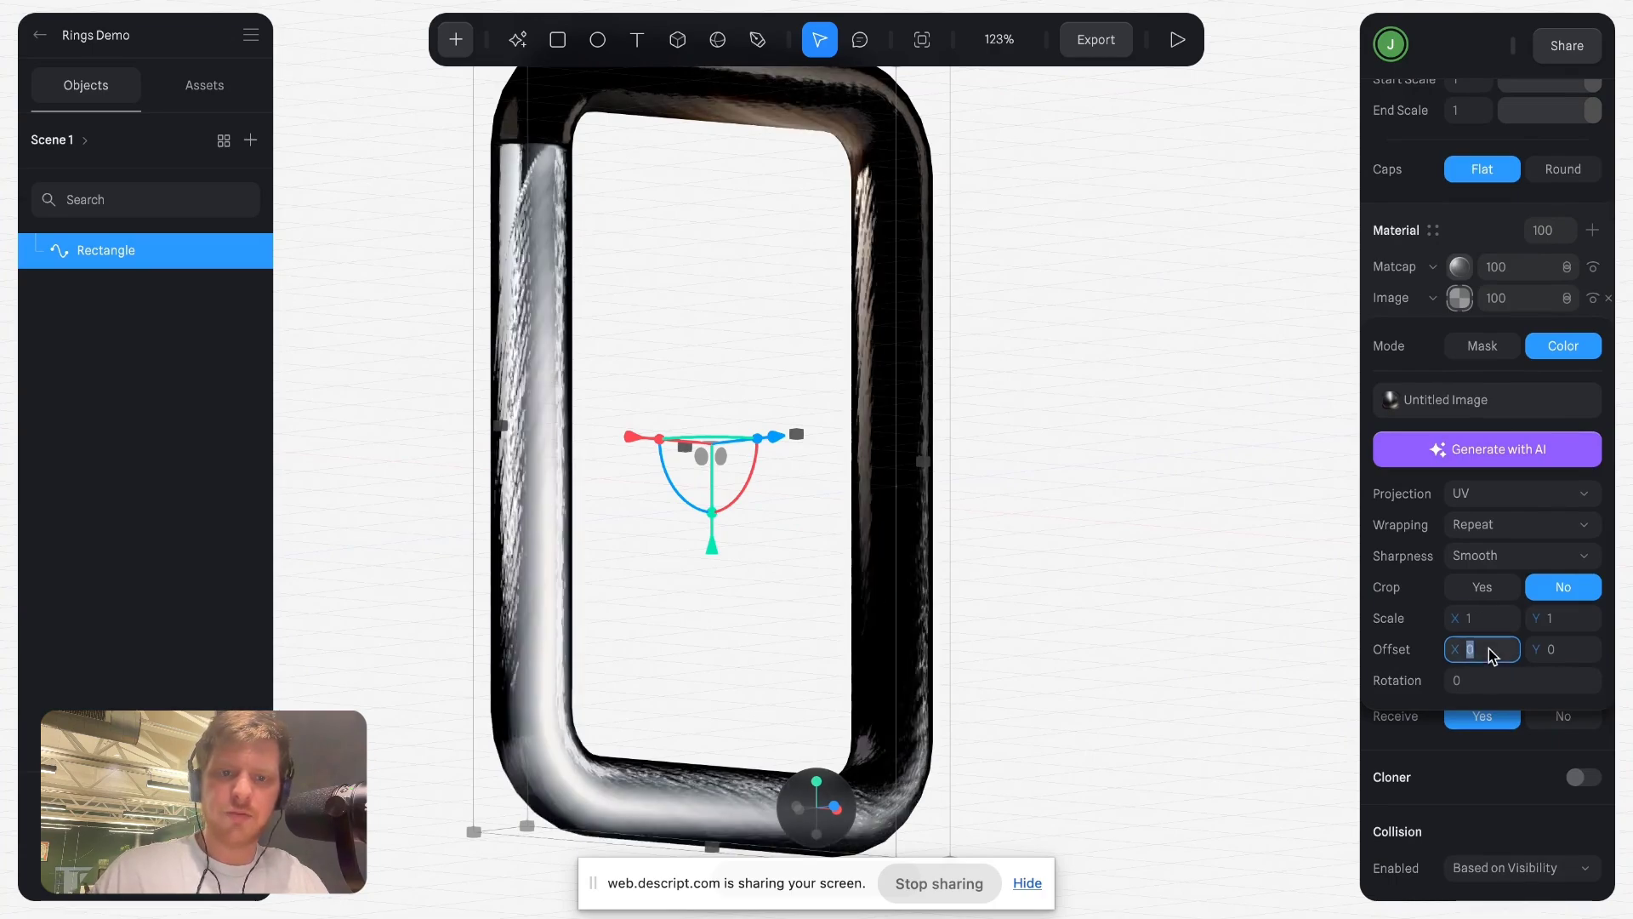
key("Up")
key("Up")
key("Up")
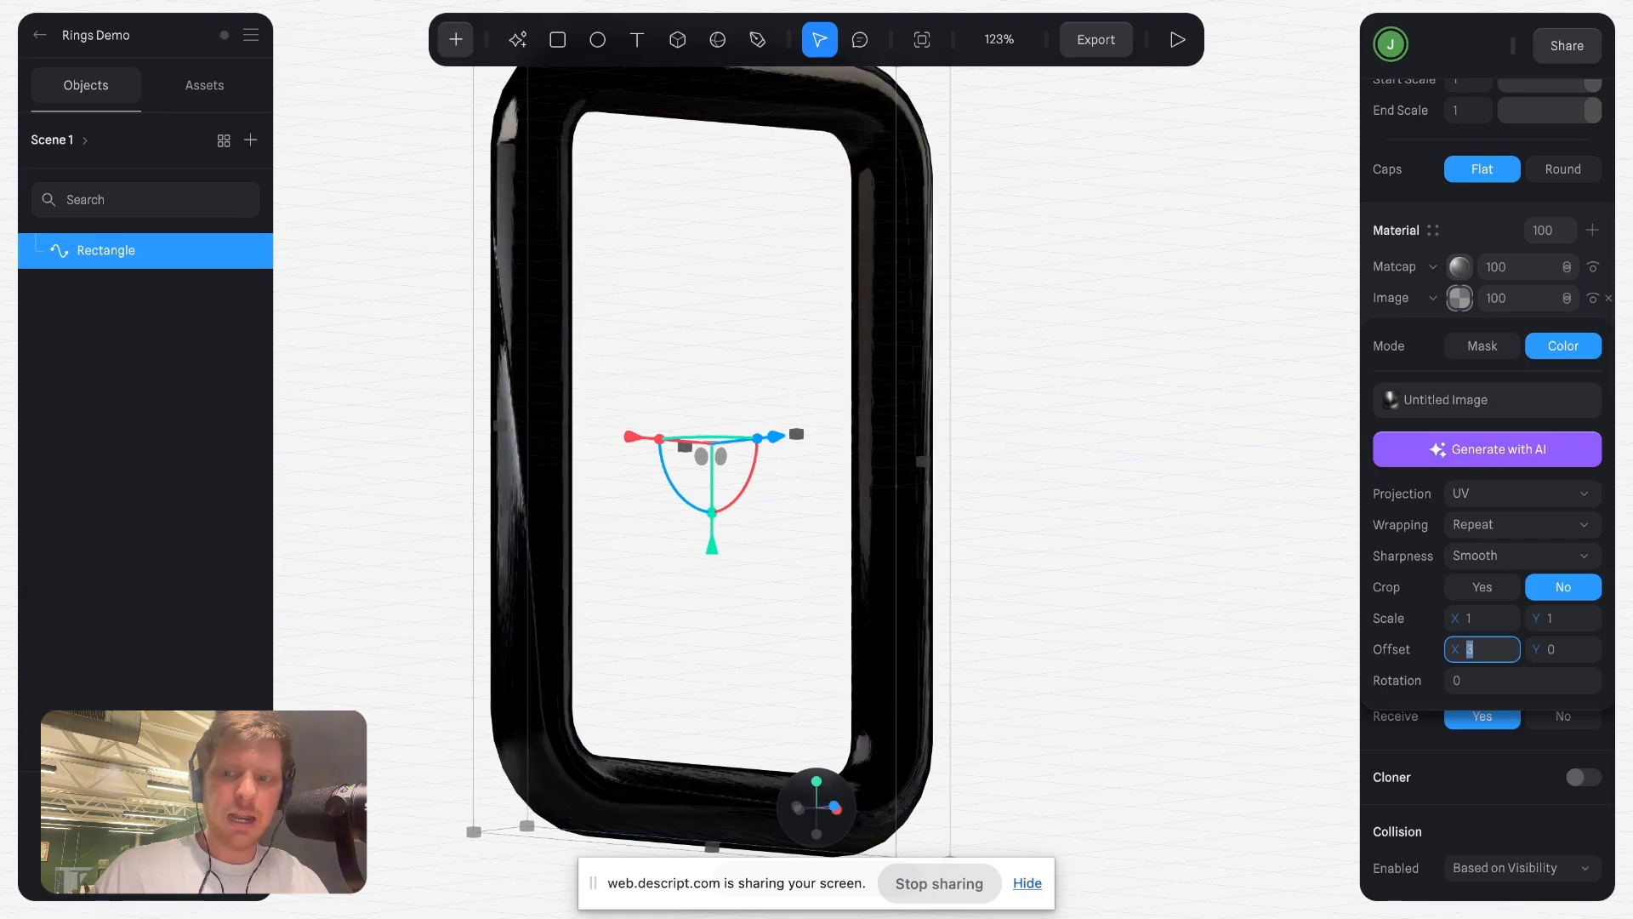
key("Down")
key("Down")
key("Down")
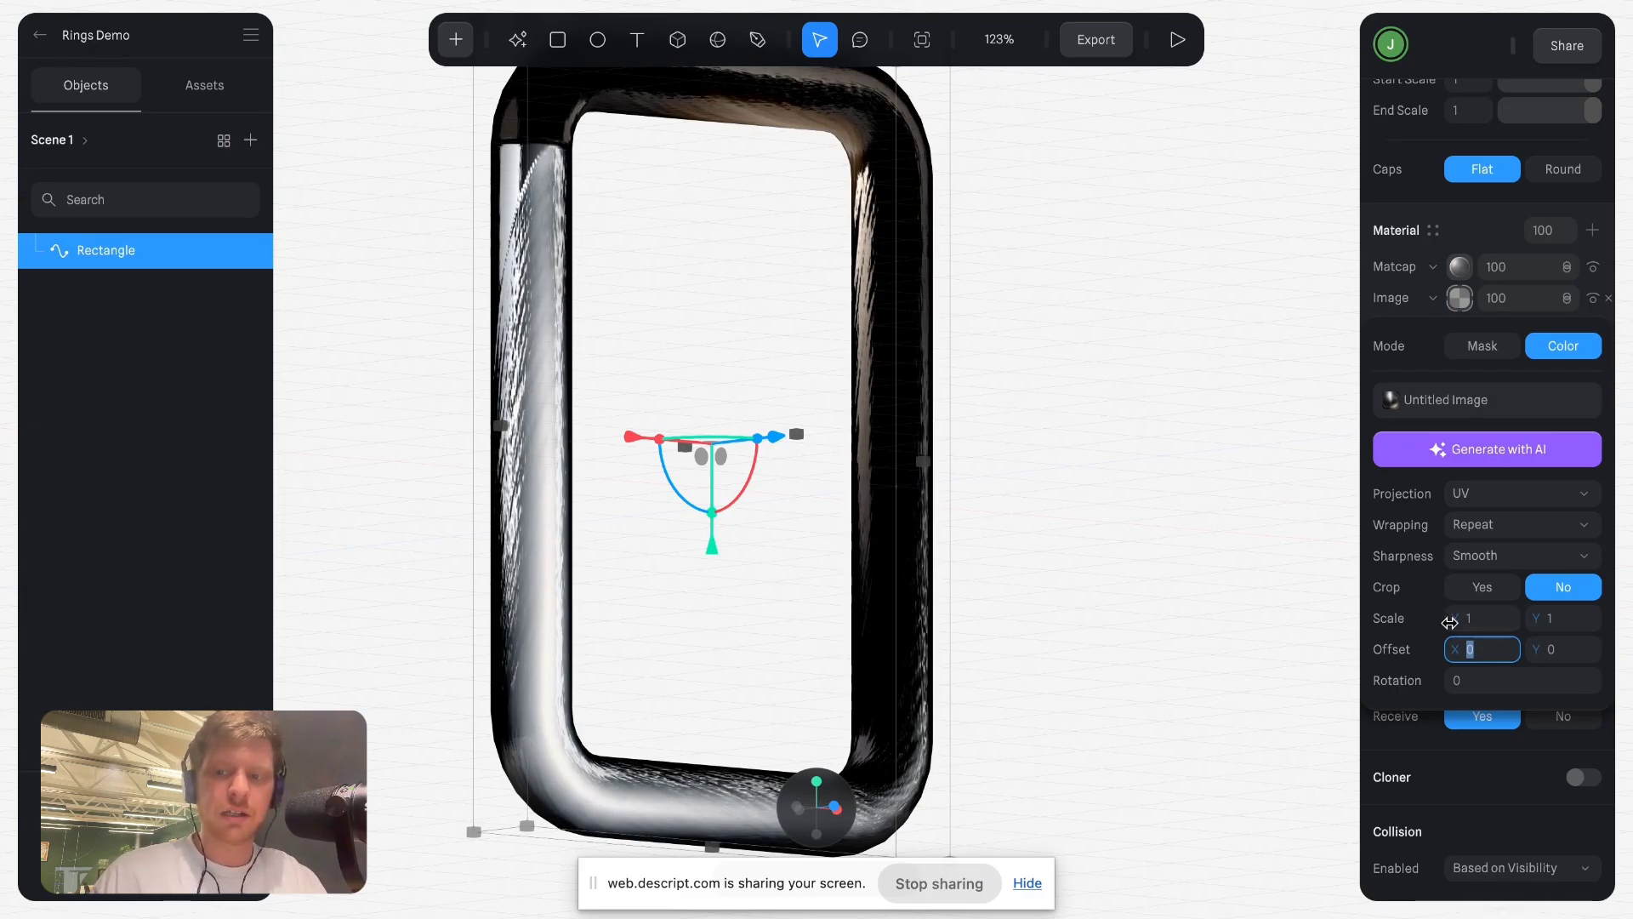
left_click(1412, 596)
Open the Untitled Image texture, collapse the Image layer and expand the Lighting layer.
left_click(1496, 401)
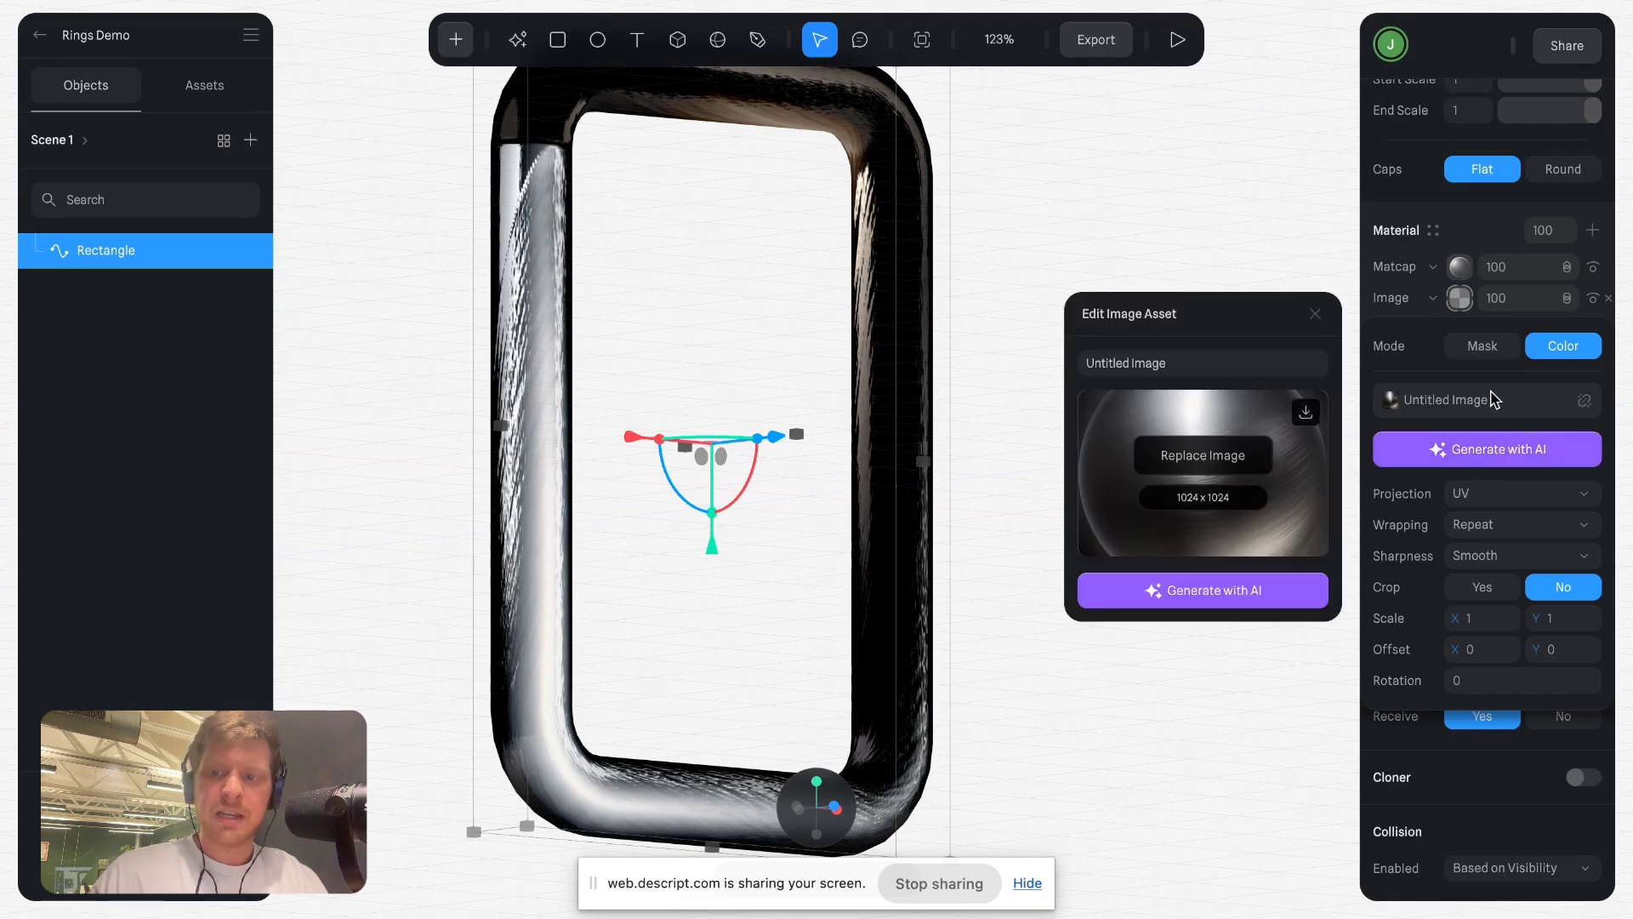
left_click(1476, 235)
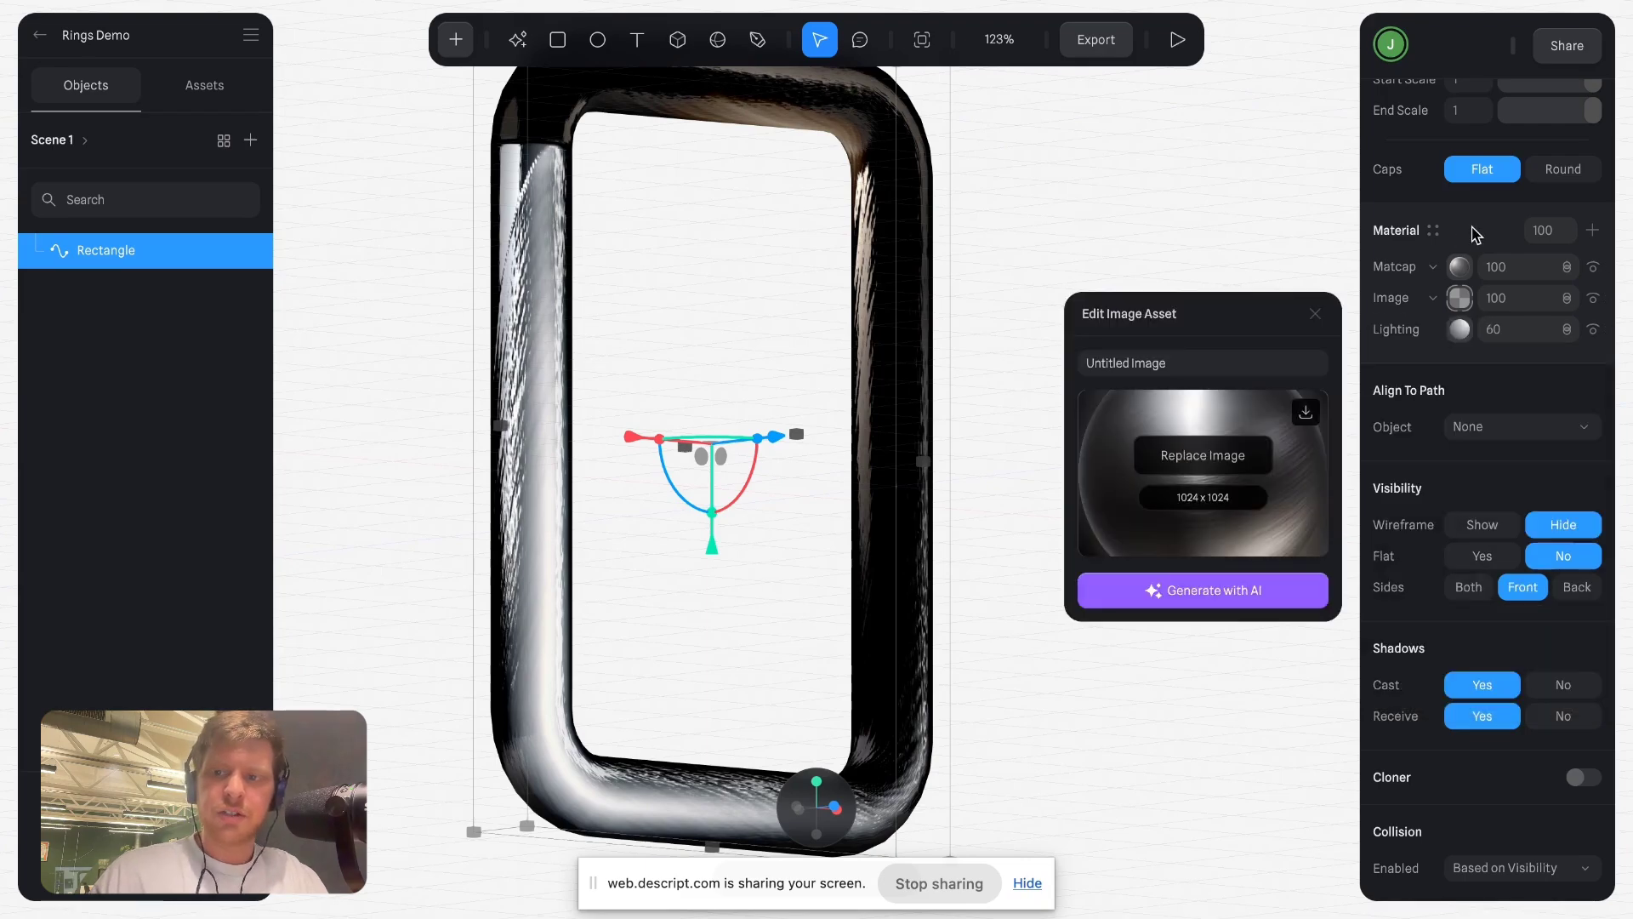
left_click(1460, 332)
left_click(1496, 442)
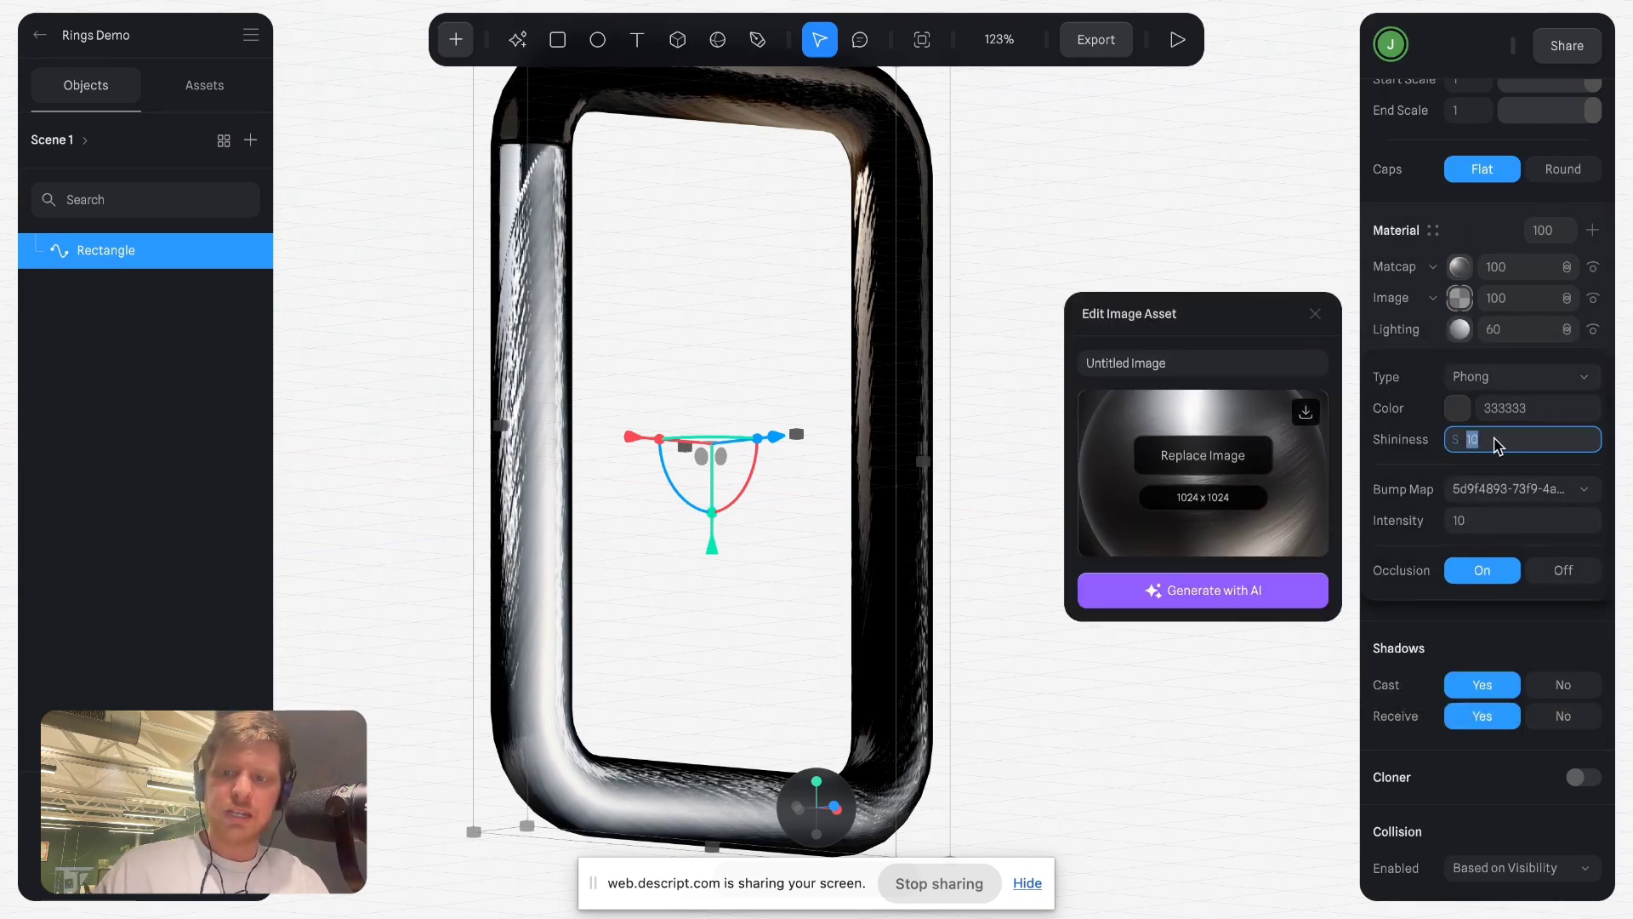
Step the bump map intensity up to 45, then deselect the ring.
left_click(1476, 523)
key("Up")
key("Up")
key("Up")
key("Up")
key("Up")
key("Up")
key("Up")
key("Up")
key("Up")
key("Up")
key("Up")
key("Up")
key("Up")
key("Up")
key("Up")
key("Up")
key("Up")
key("Up")
key("Up")
key("Up")
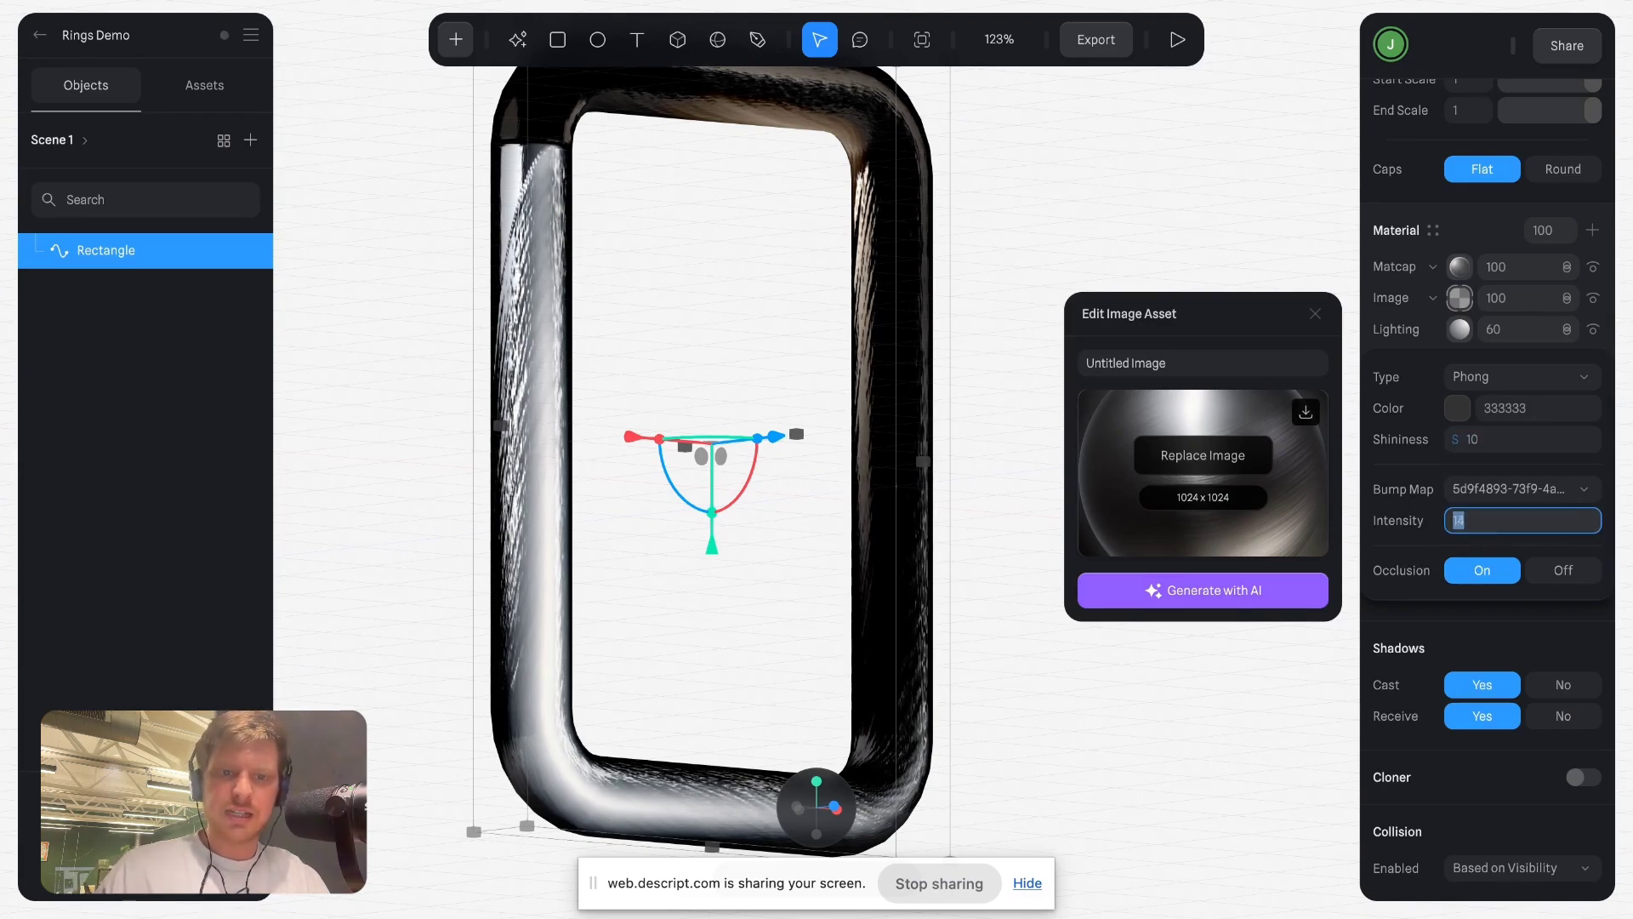
key("Up")
key("Up")
key("Up")
key("Up")
key("Up")
key("Up")
key("Up")
key("Up")
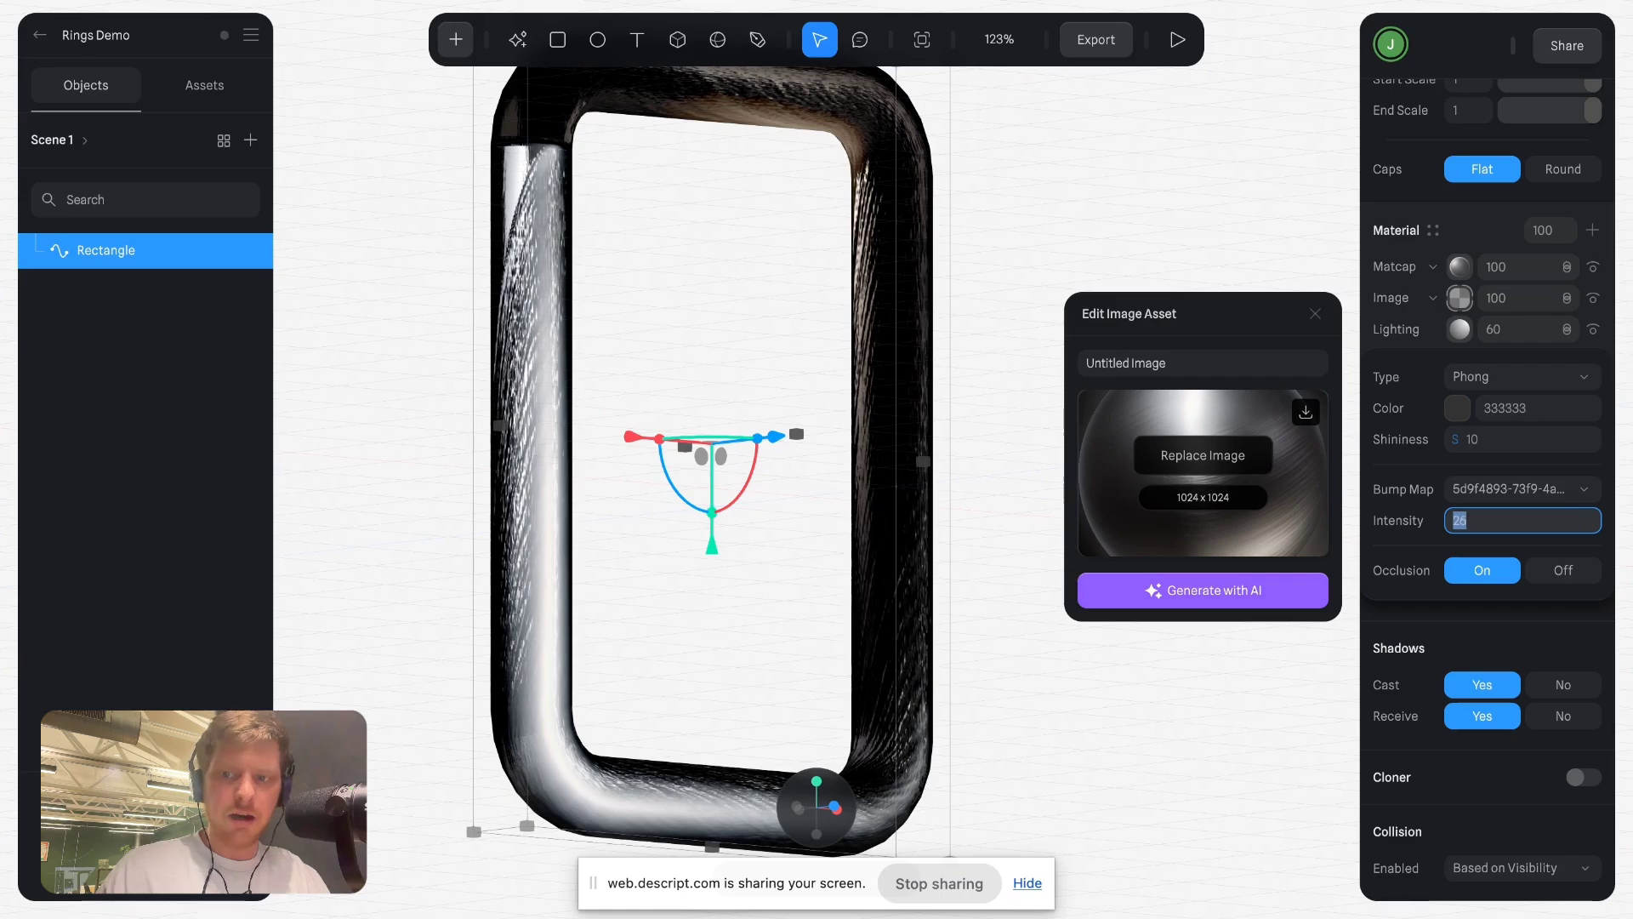
key("Up")
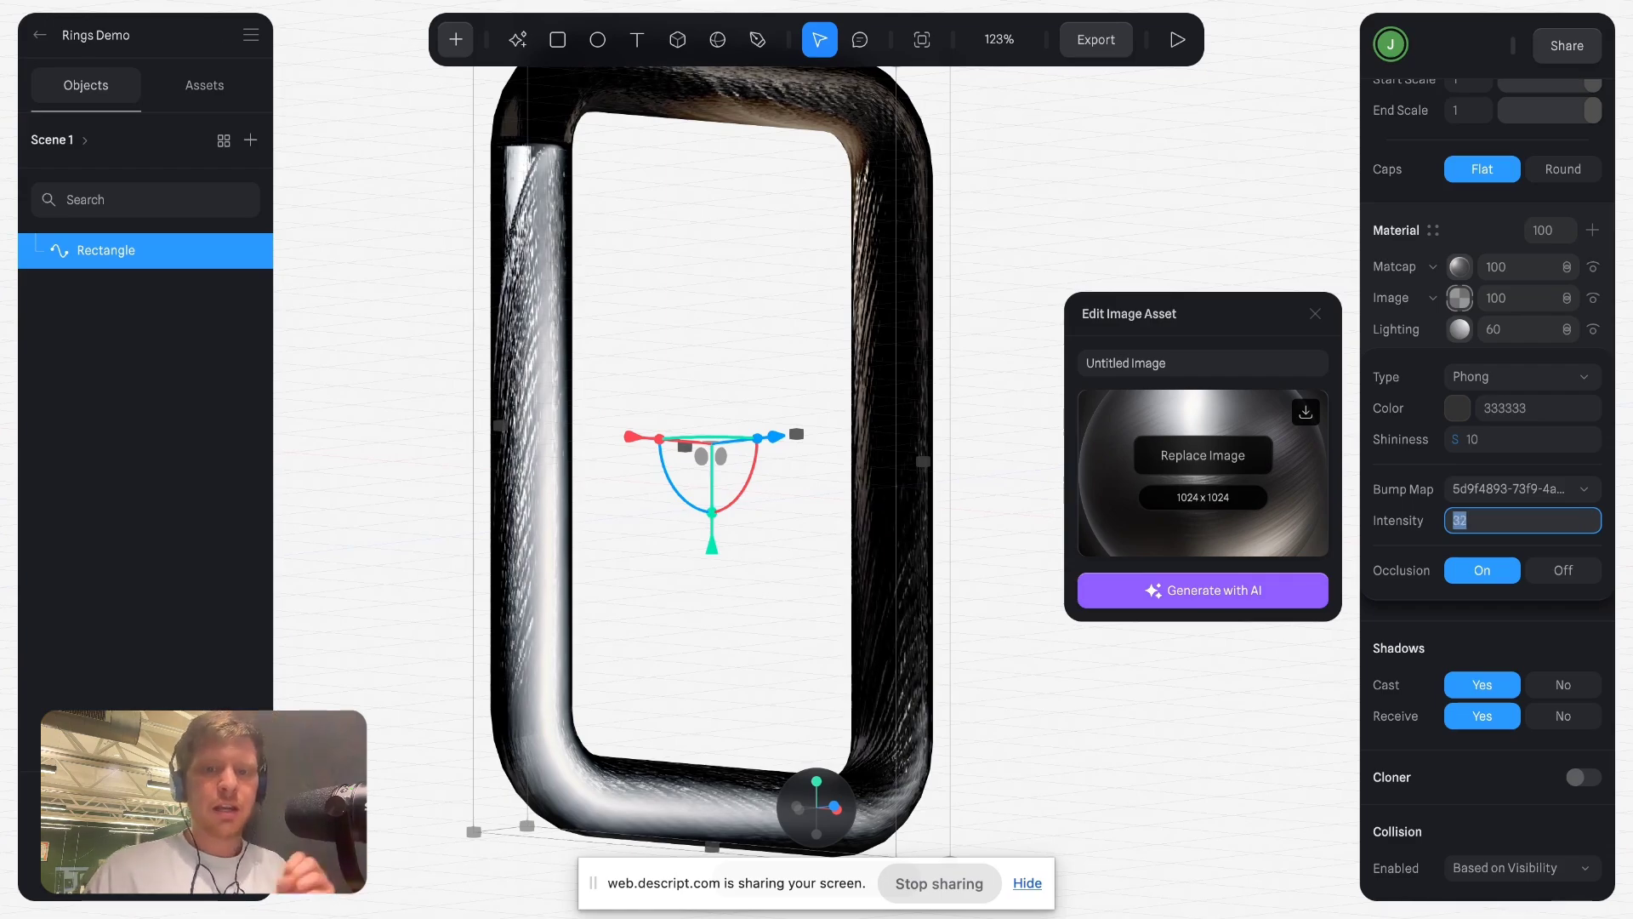
key("Up")
key("Up")
key("Up")
key("Up")
key("Up")
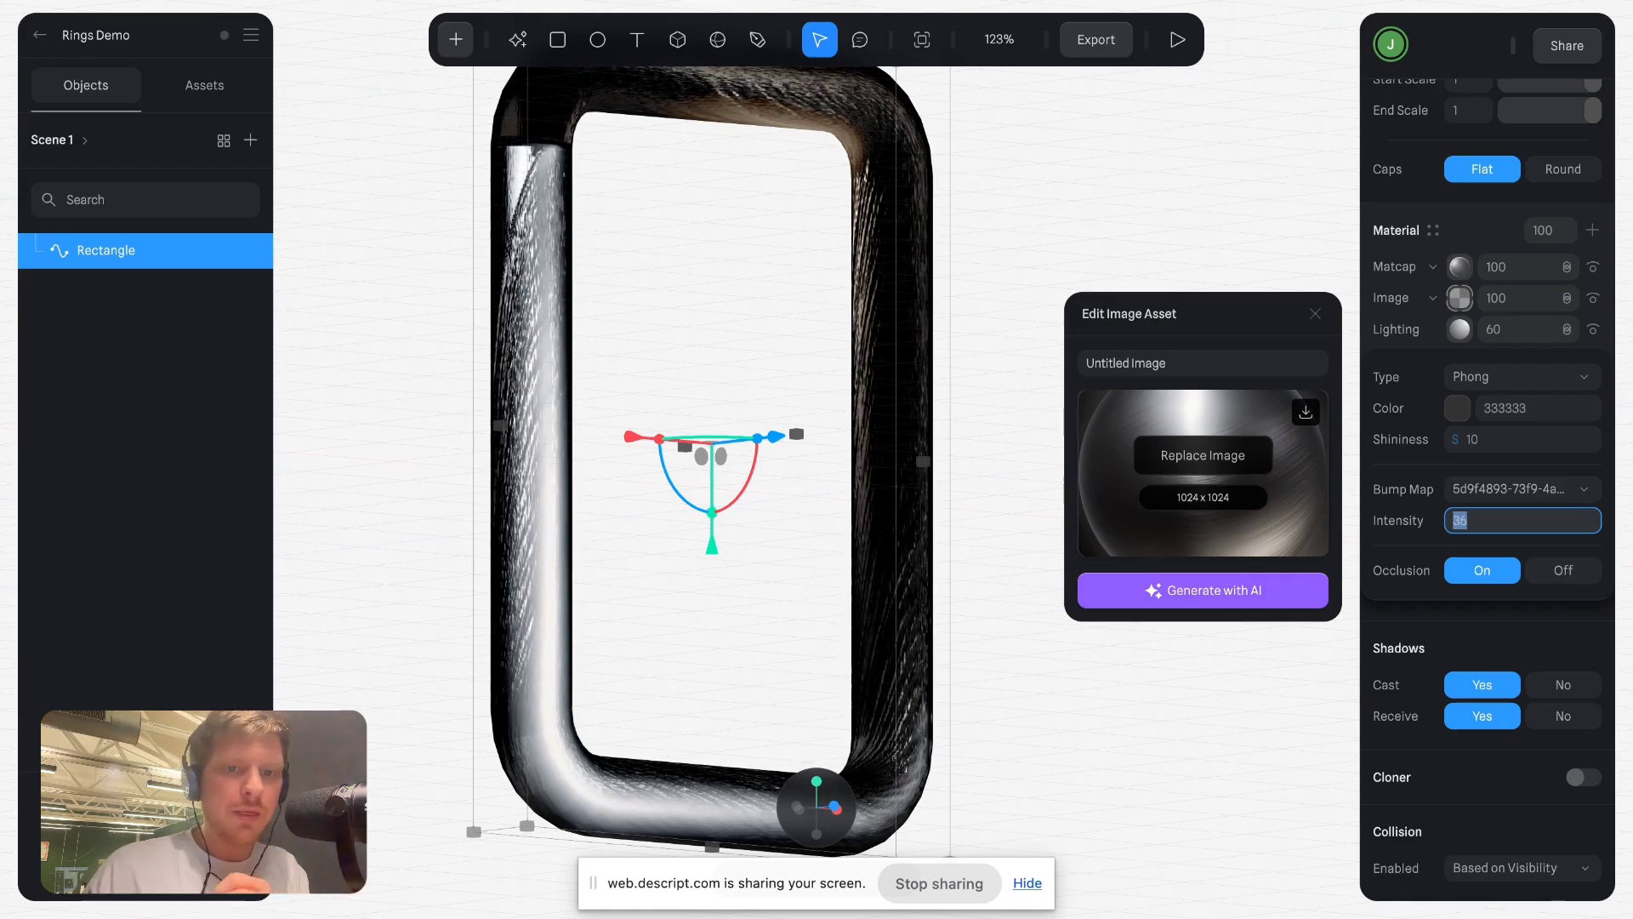
key("Up")
key("Up")
key("Up")
key("Up")
key("Up")
key("Up")
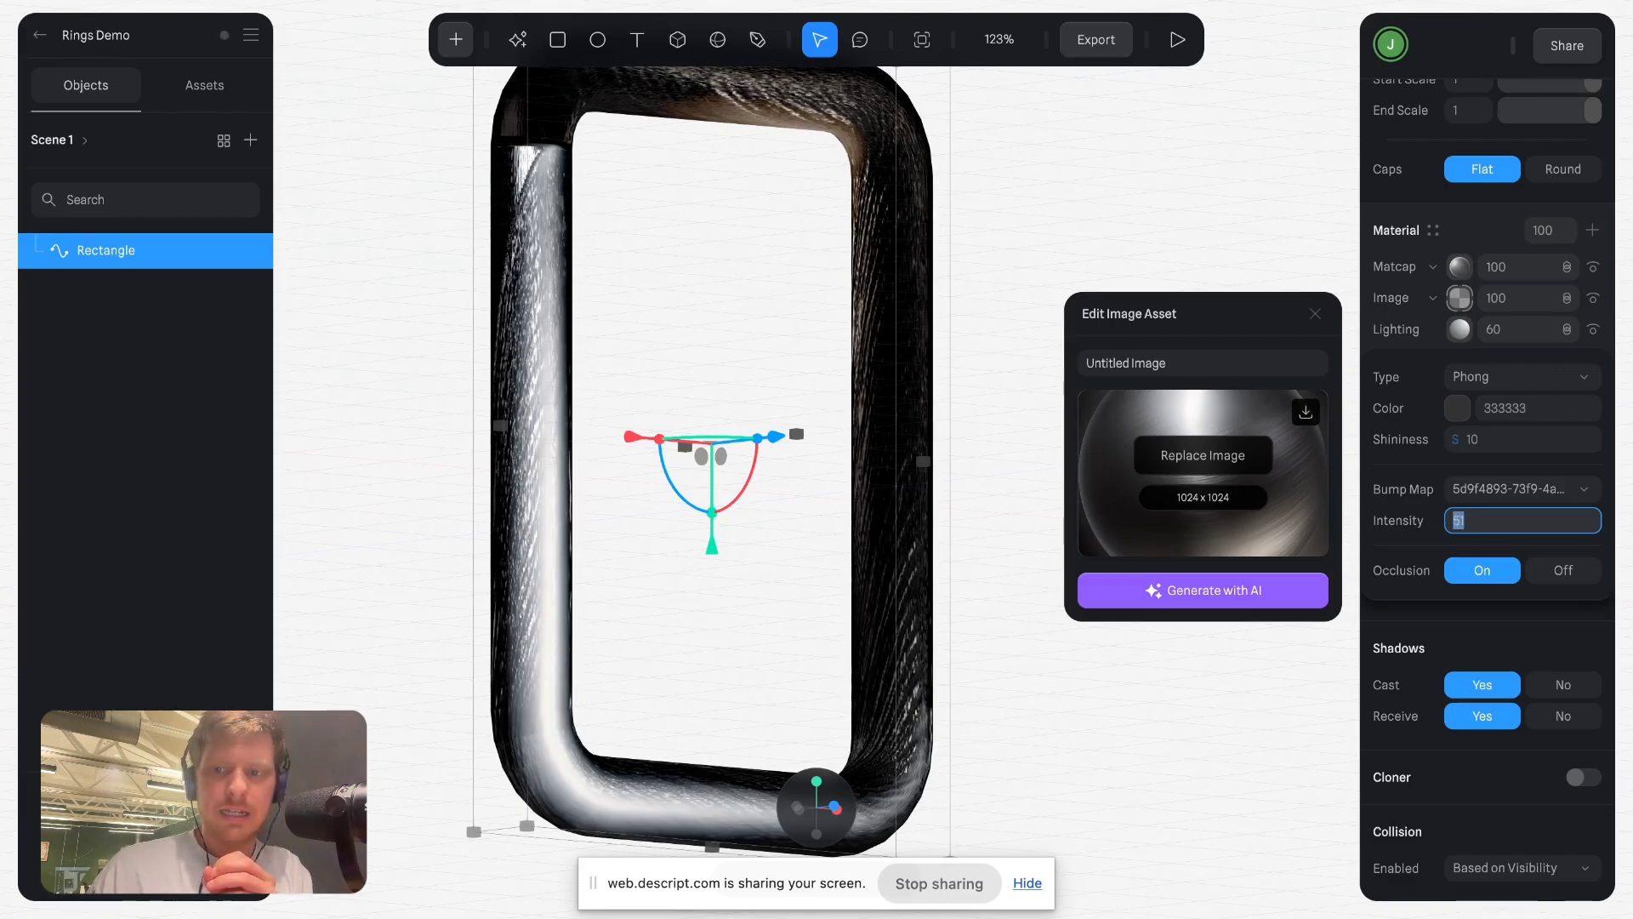
left_click(993, 339)
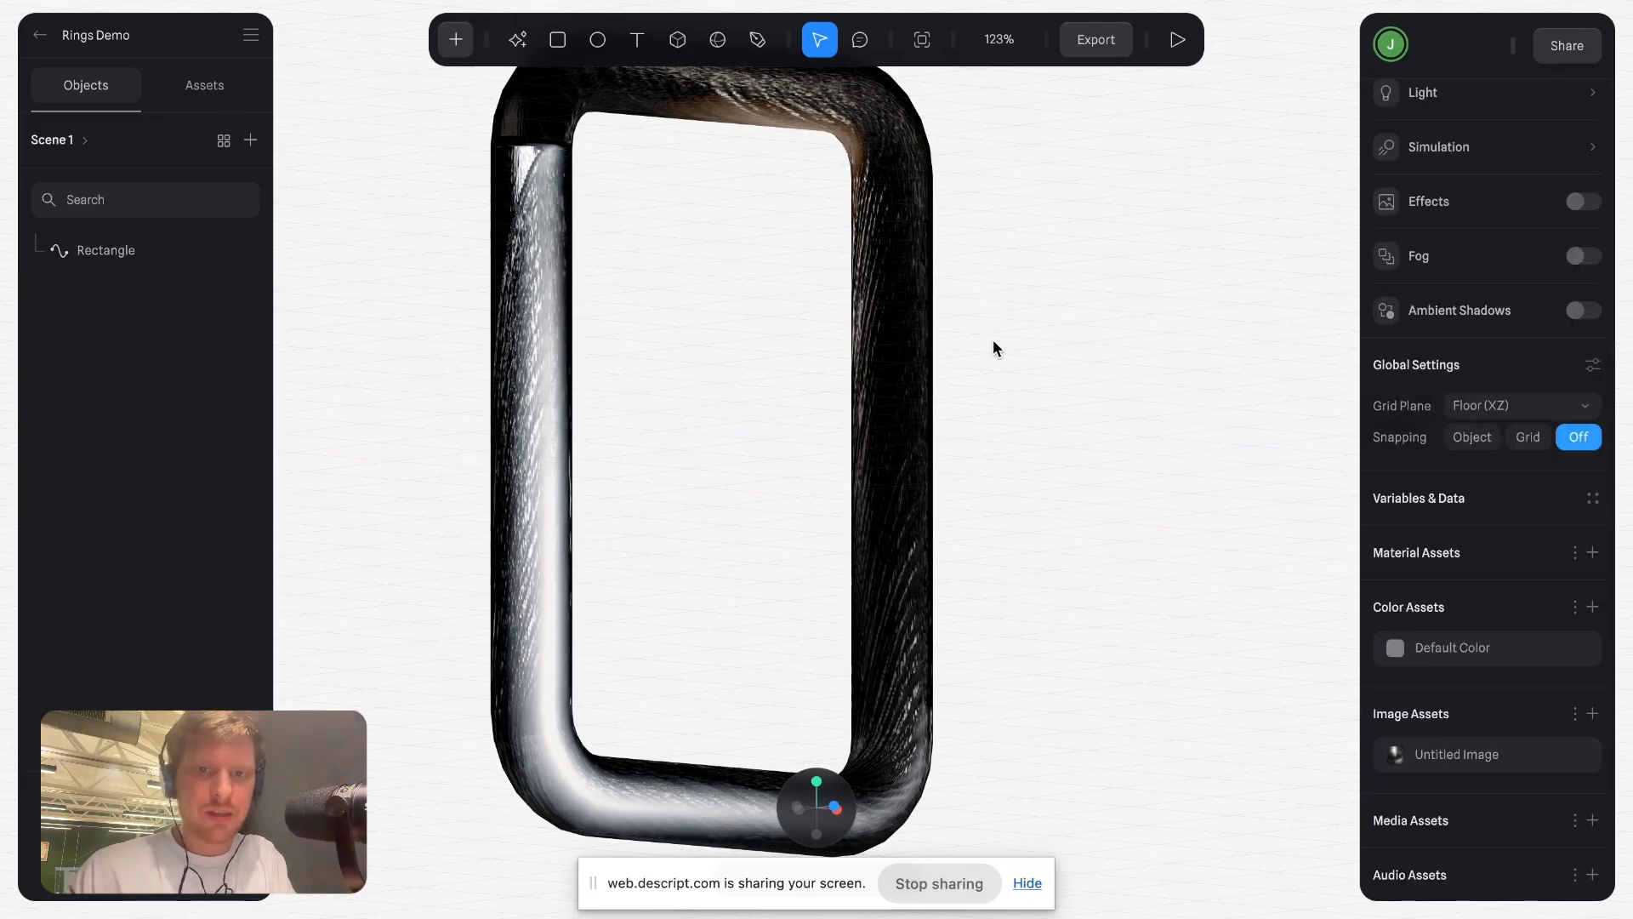
Orbit and zoom in on the ring to examine its bumpy texture, then reselect it.
right_click_drag(868, 340, 727, 308)
scroll(727, 304, "up", 5)
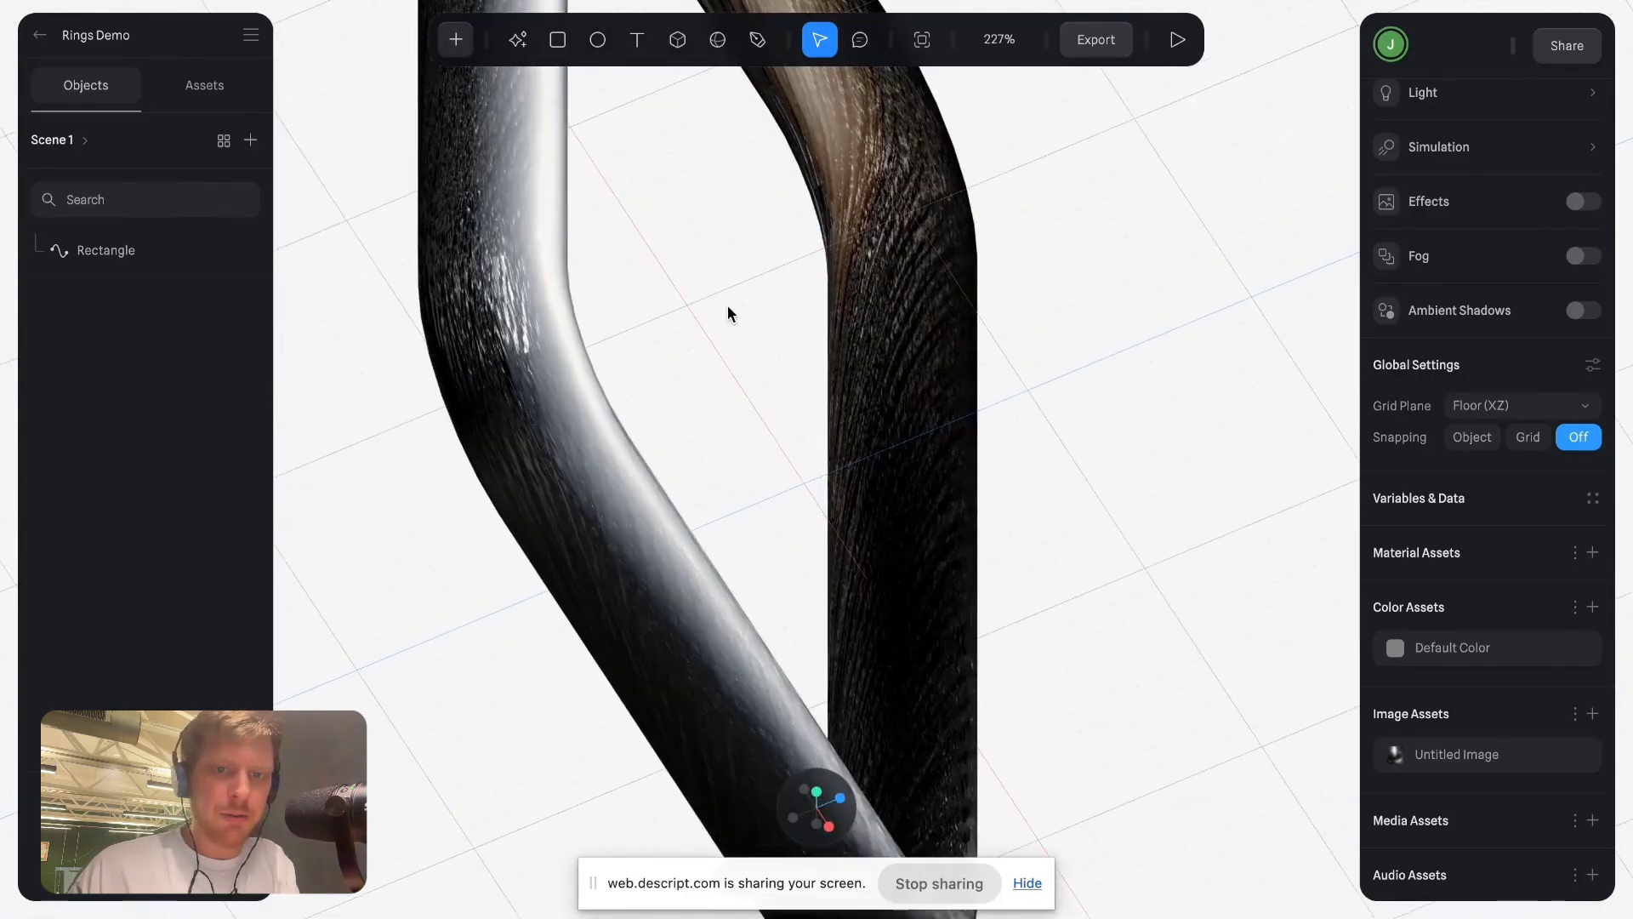
scroll(727, 304, "up", 3)
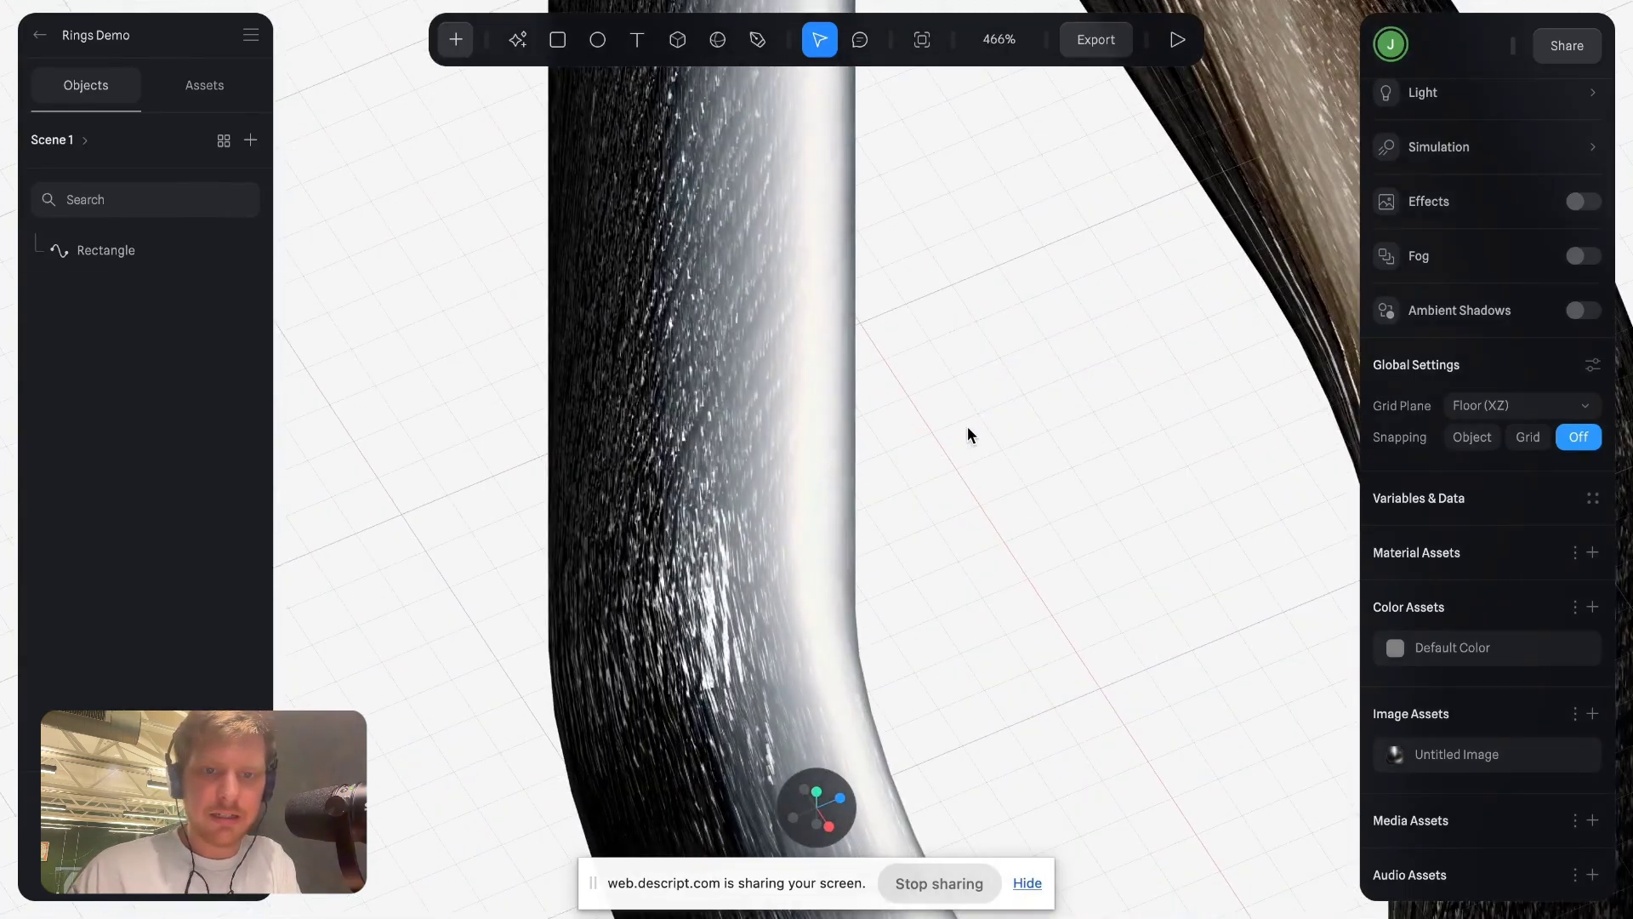
scroll(967, 430, "up", 3)
right_click_drag(885, 442, 851, 423)
scroll(852, 422, "down", 3)
right_click_drag(955, 452, 1068, 470)
scroll(1069, 471, "down", 3)
right_click_drag(1174, 496, 1150, 411)
left_click(1118, 416)
In the Lighting layer, set Bump Map Intensity to 5.
scroll(1469, 681, "down", 5)
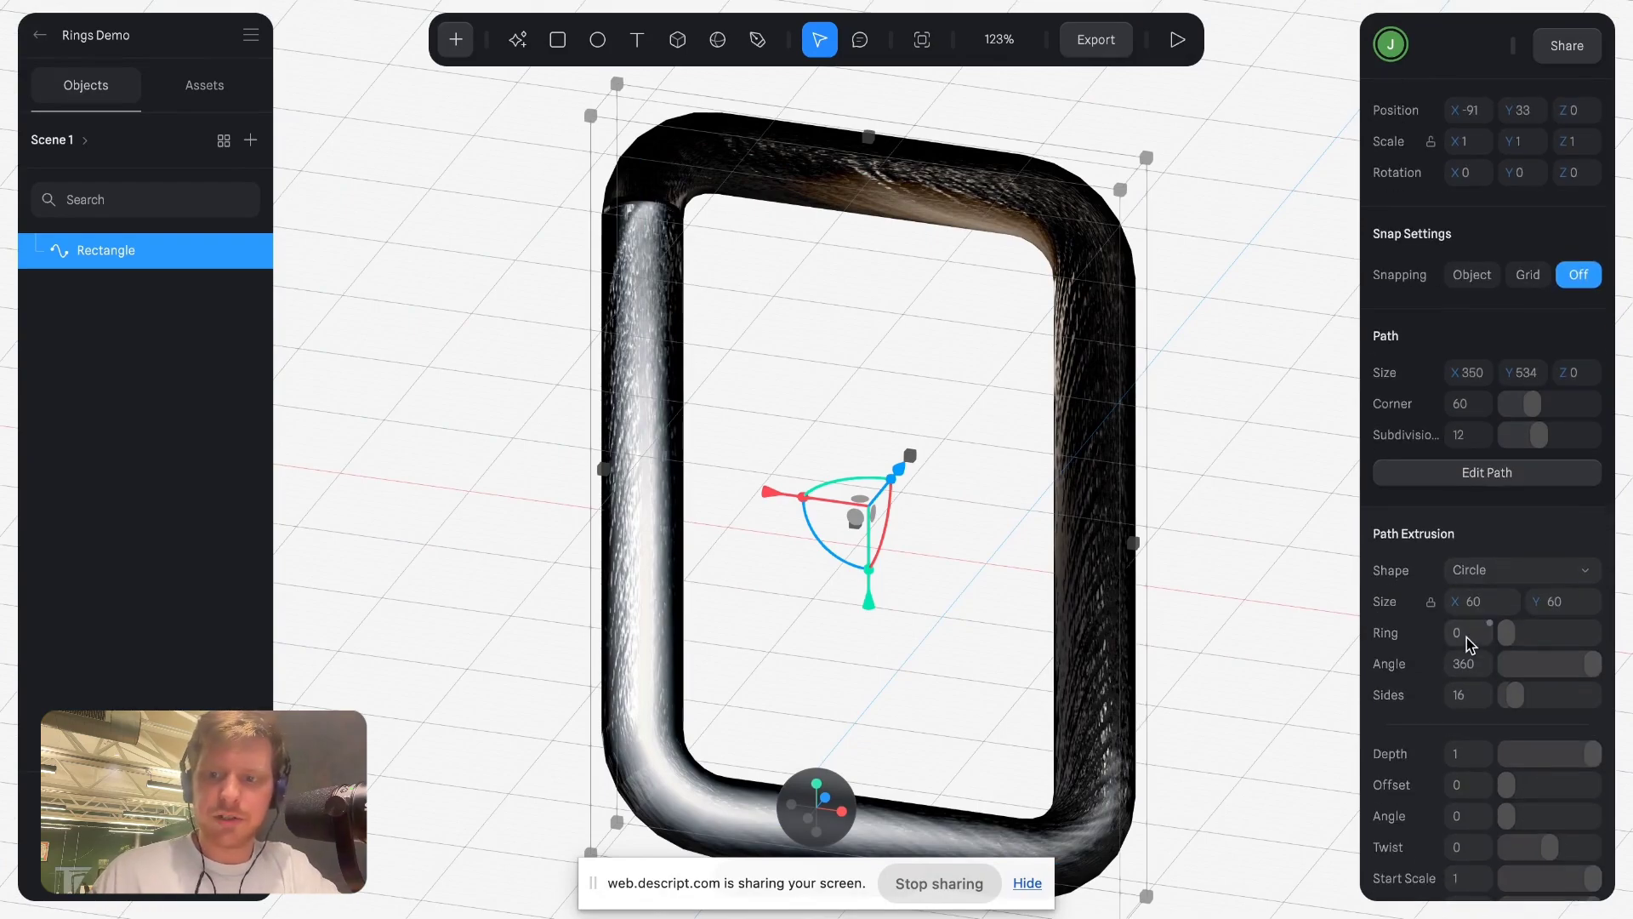
scroll(1473, 708, "down", 3)
left_click(1460, 614)
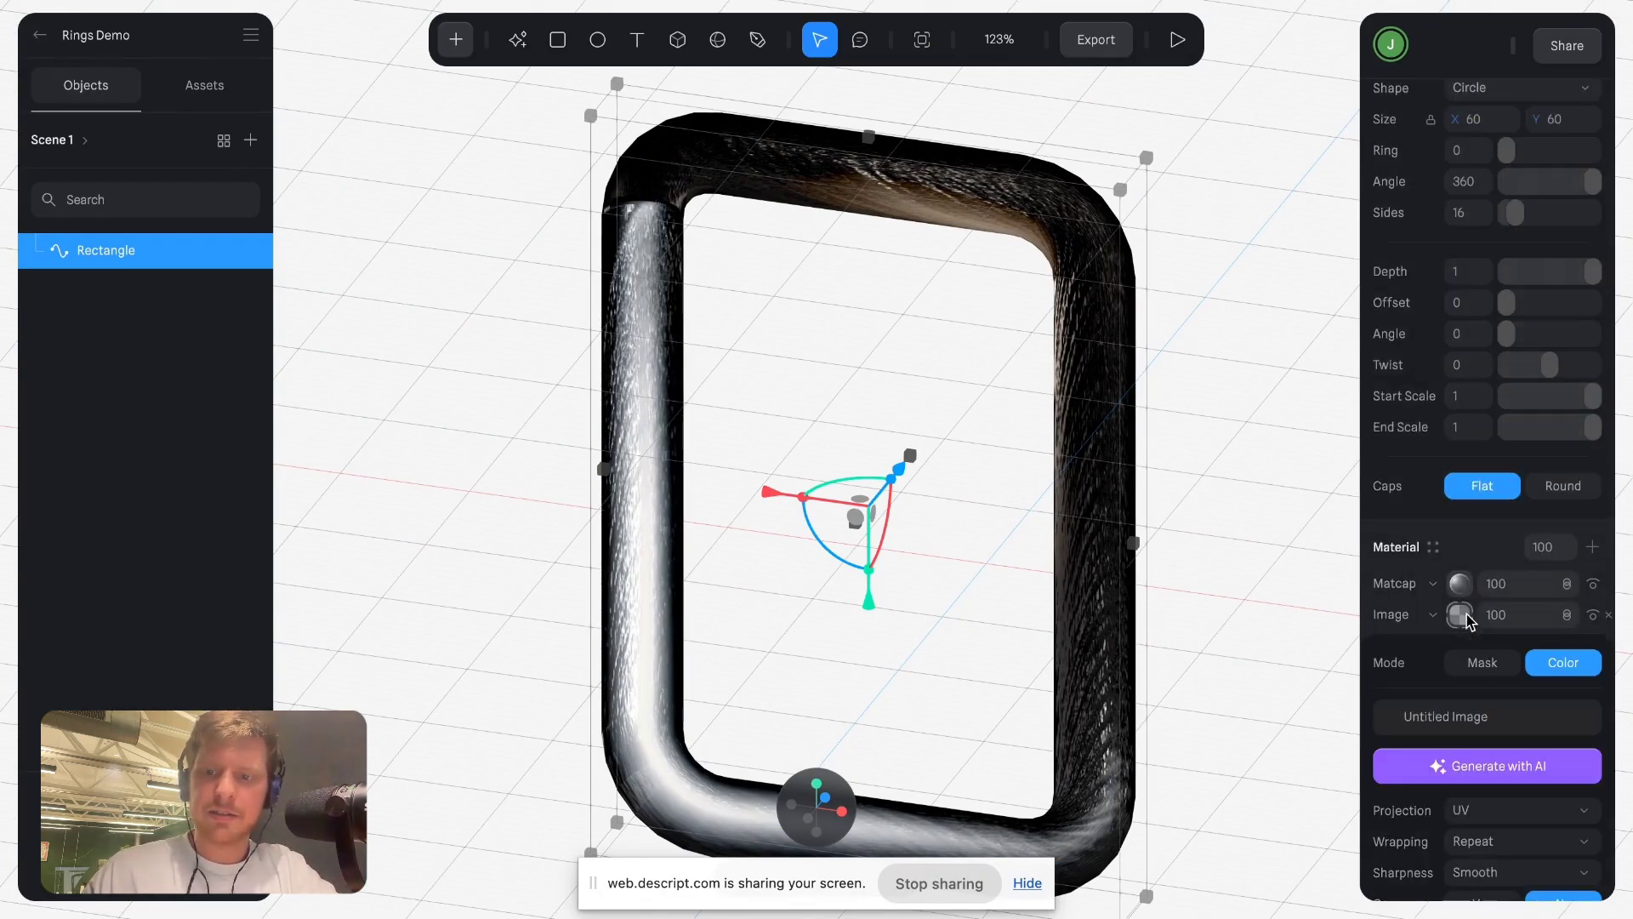
left_click(1459, 614)
left_click(1463, 616)
scroll(1471, 612, "down", 4)
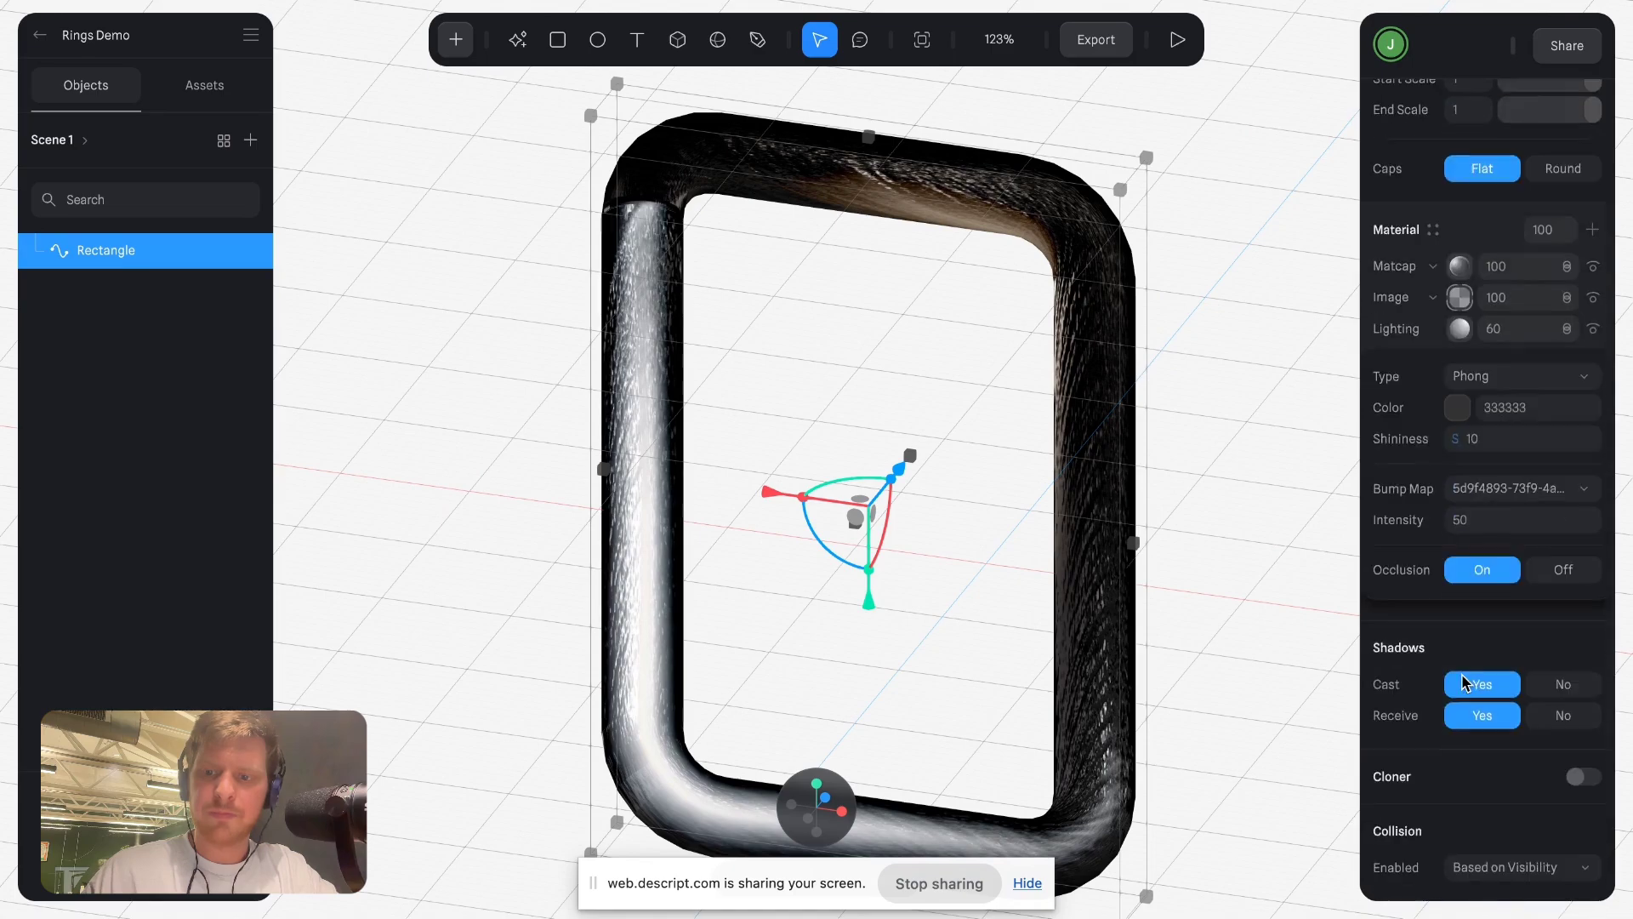
left_click(1489, 524)
type("5")
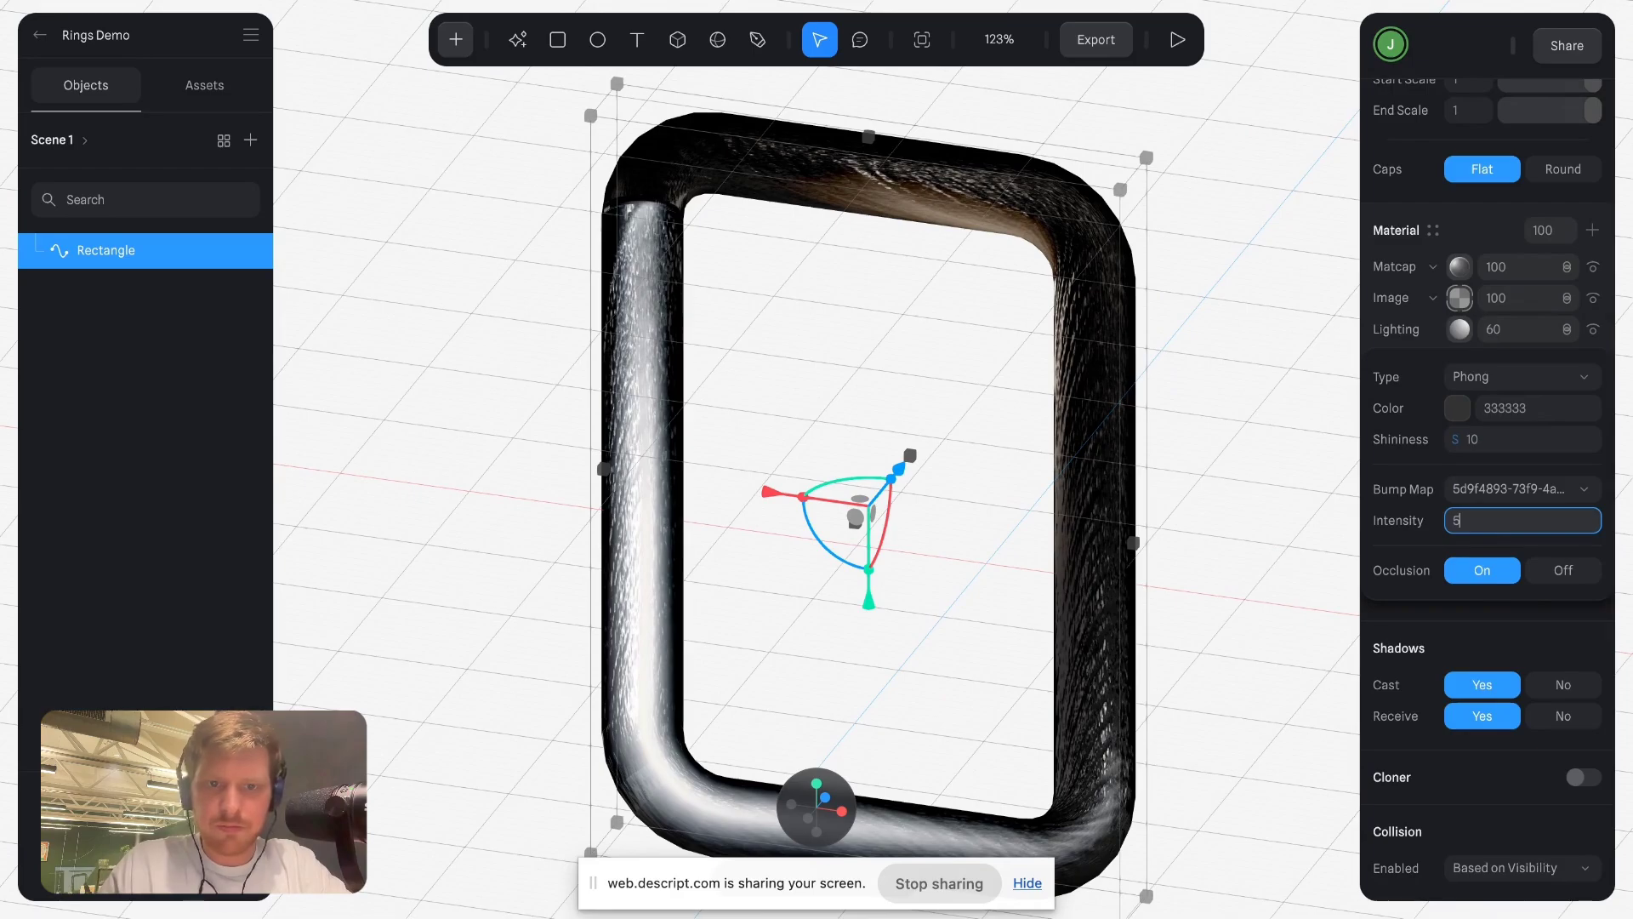
key("Return")
Deselect the ring, orbit and zoom out to view it, then reselect it.
left_click(1199, 455)
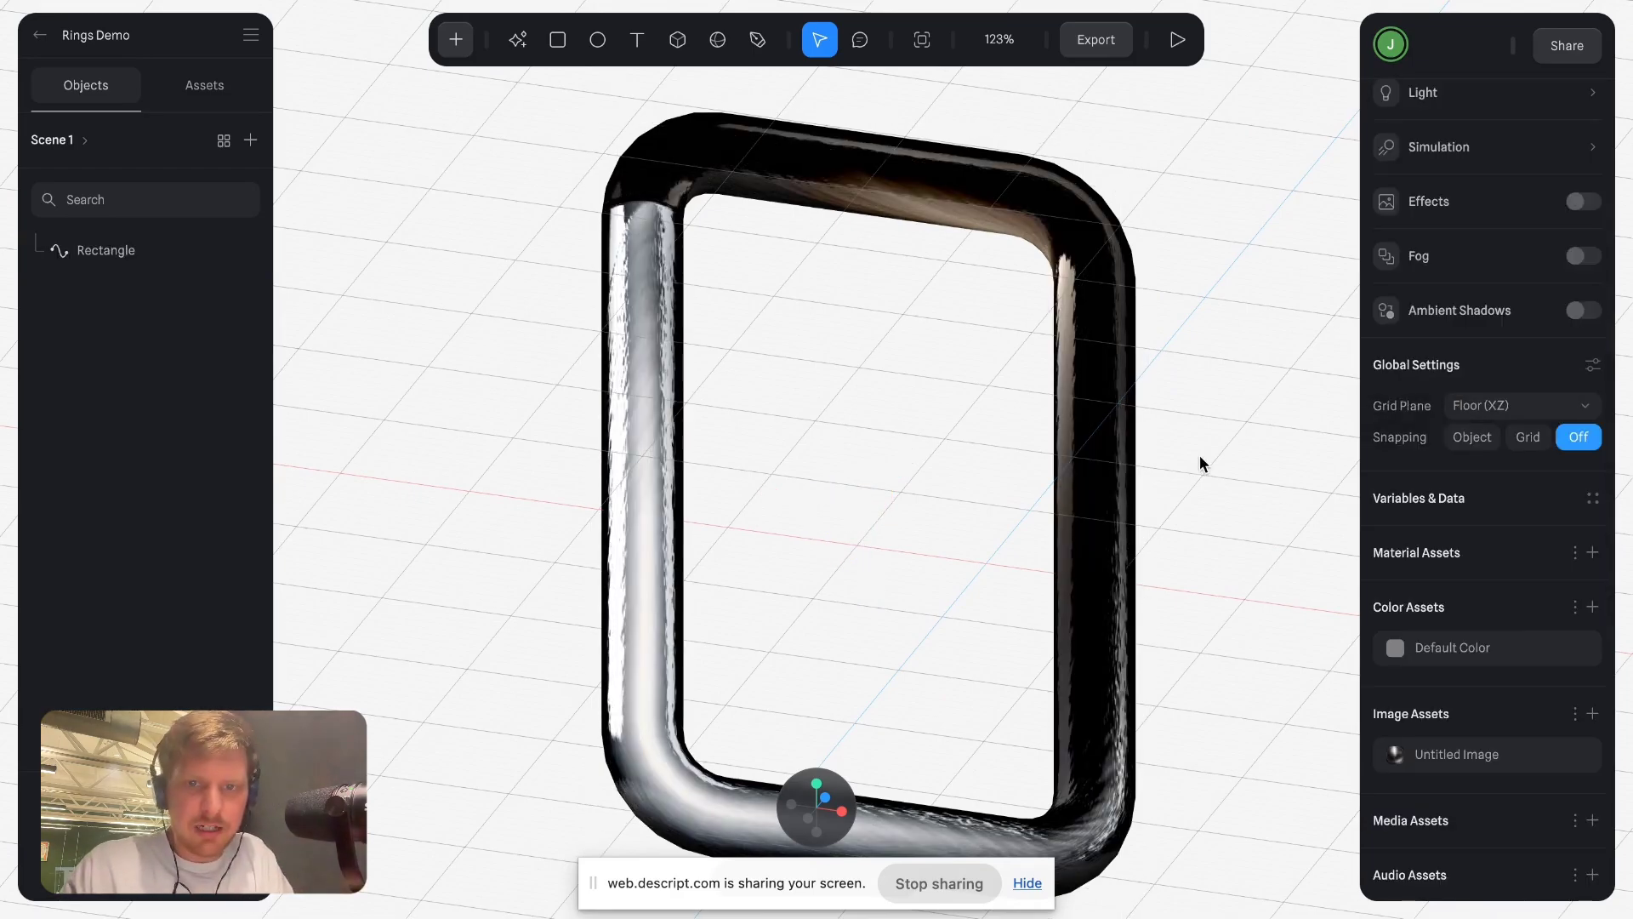
mouse_move(1199, 456)
left_mouse_down()
mouse_move(1116, 426)
mouse_move(1222, 442)
mouse_move(1259, 495)
mouse_move(1148, 440)
mouse_move(1095, 453)
mouse_move(1177, 445)
mouse_move(1225, 507)
mouse_move(1212, 442)
left_mouse_up()
scroll(1210, 434, "down", 4)
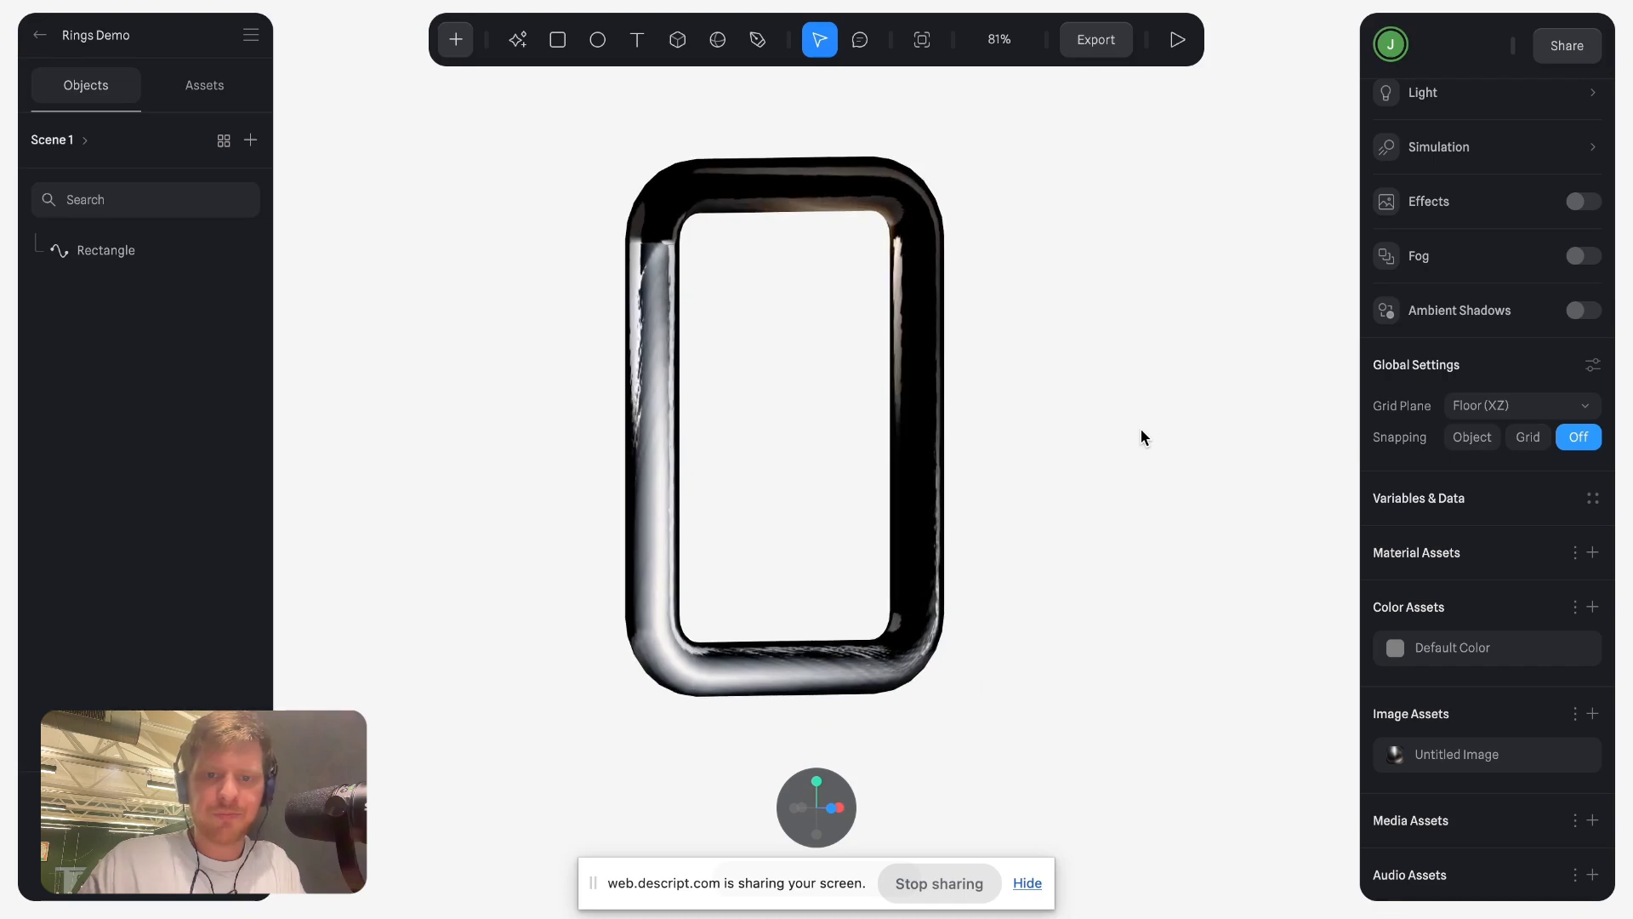
left_click(939, 393)
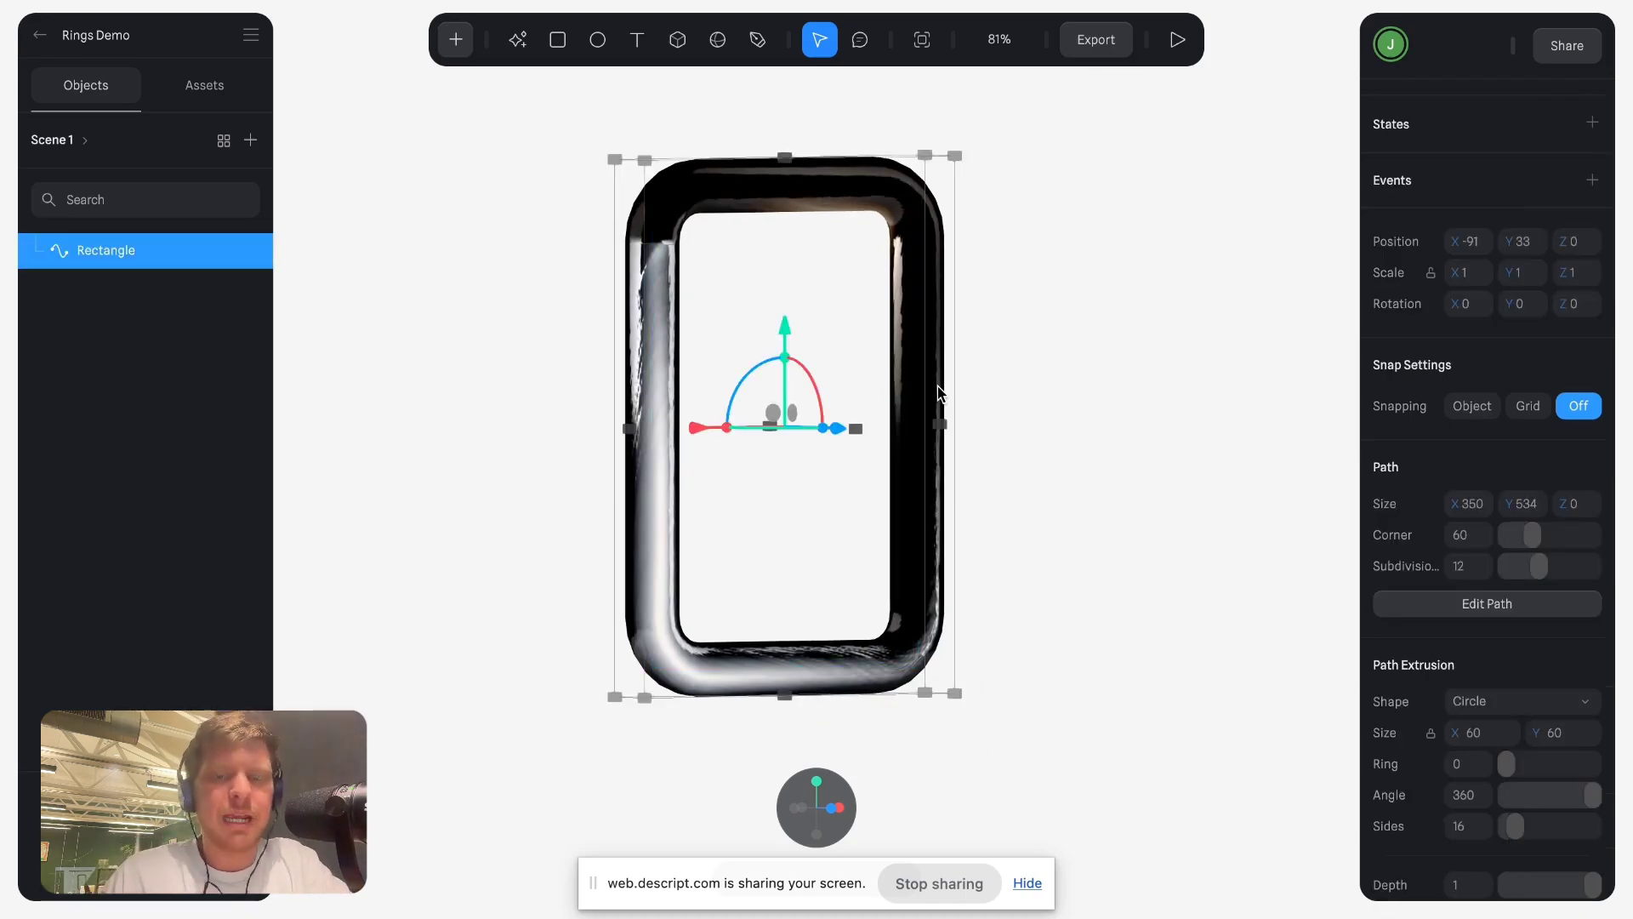
Duplicate the ring in place with Ctrl+D.
left_click(1027, 413)
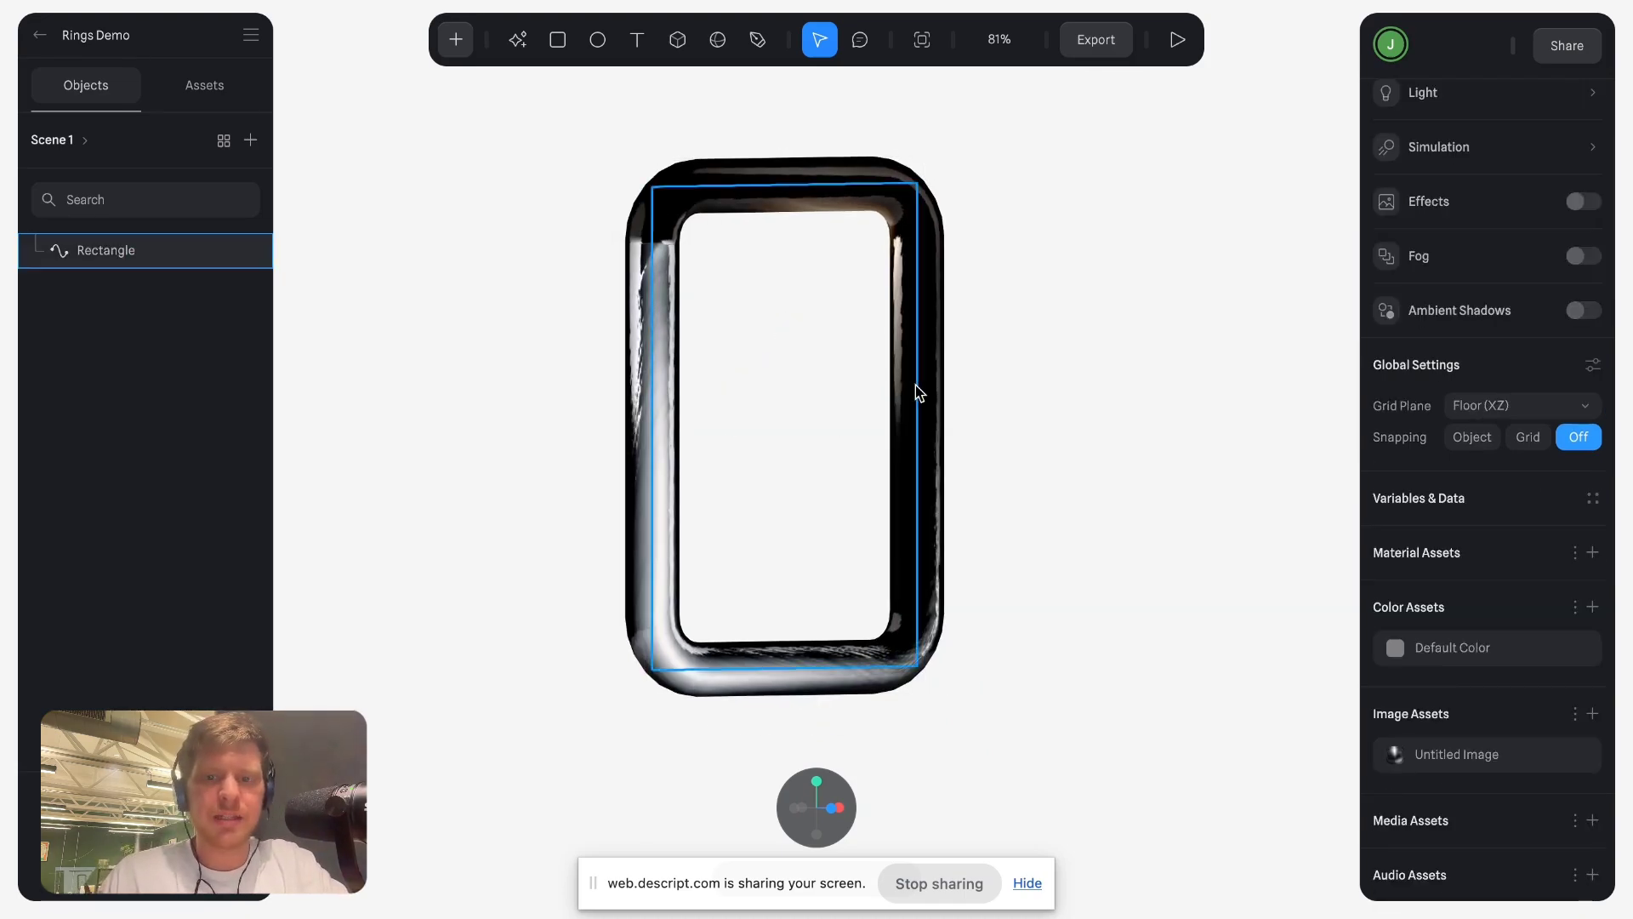
left_click(918, 393)
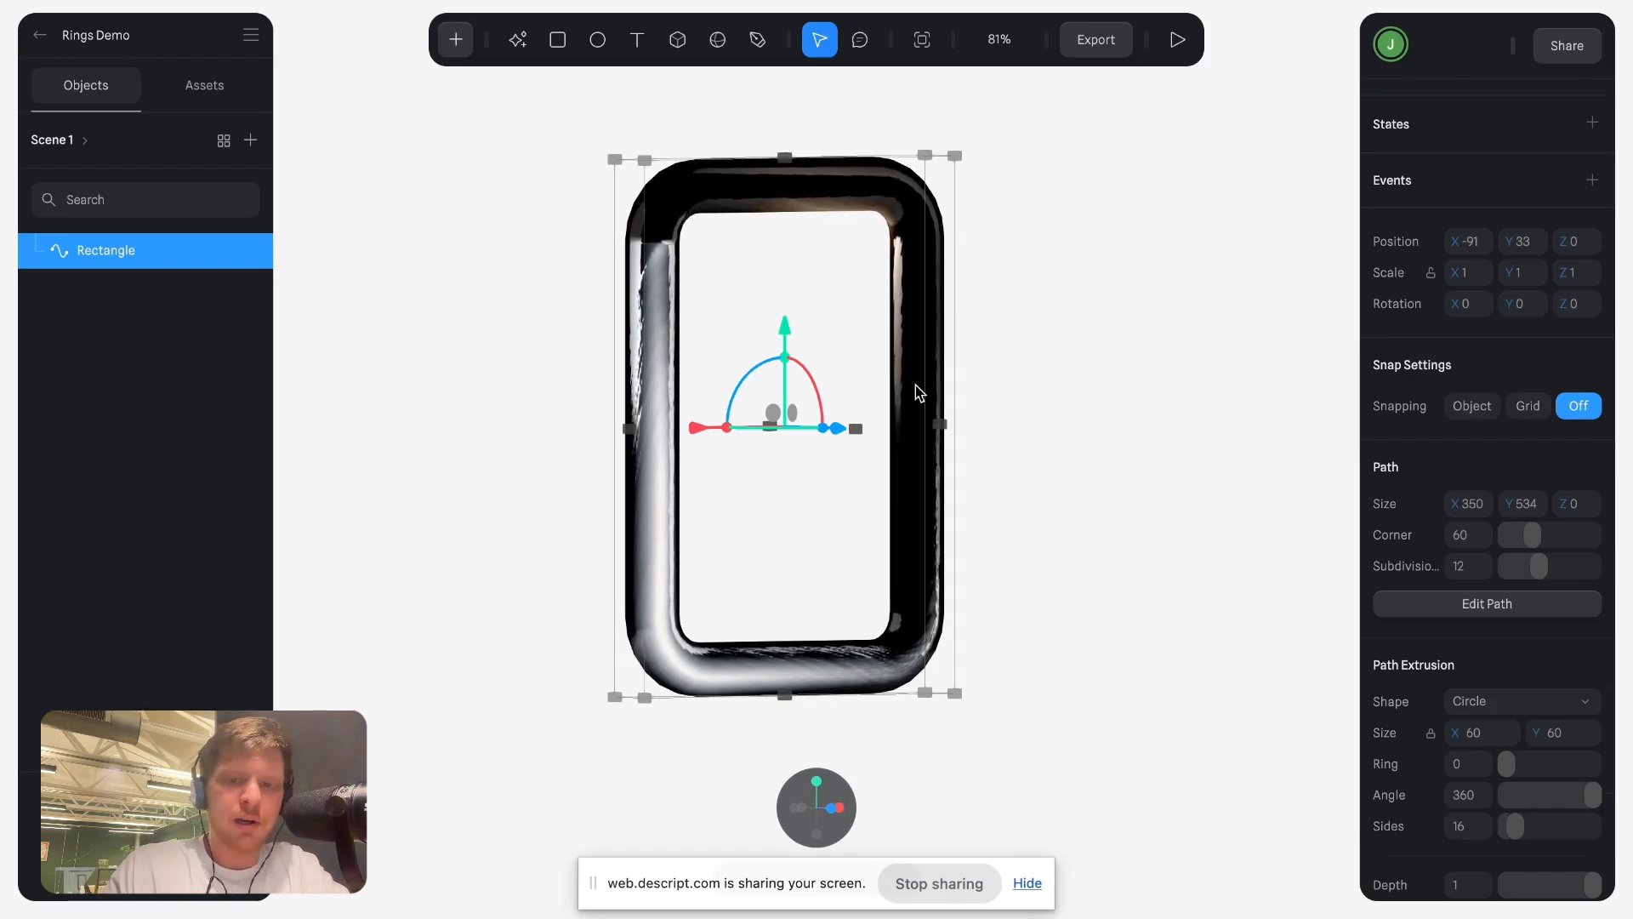
key("ctrl+d")
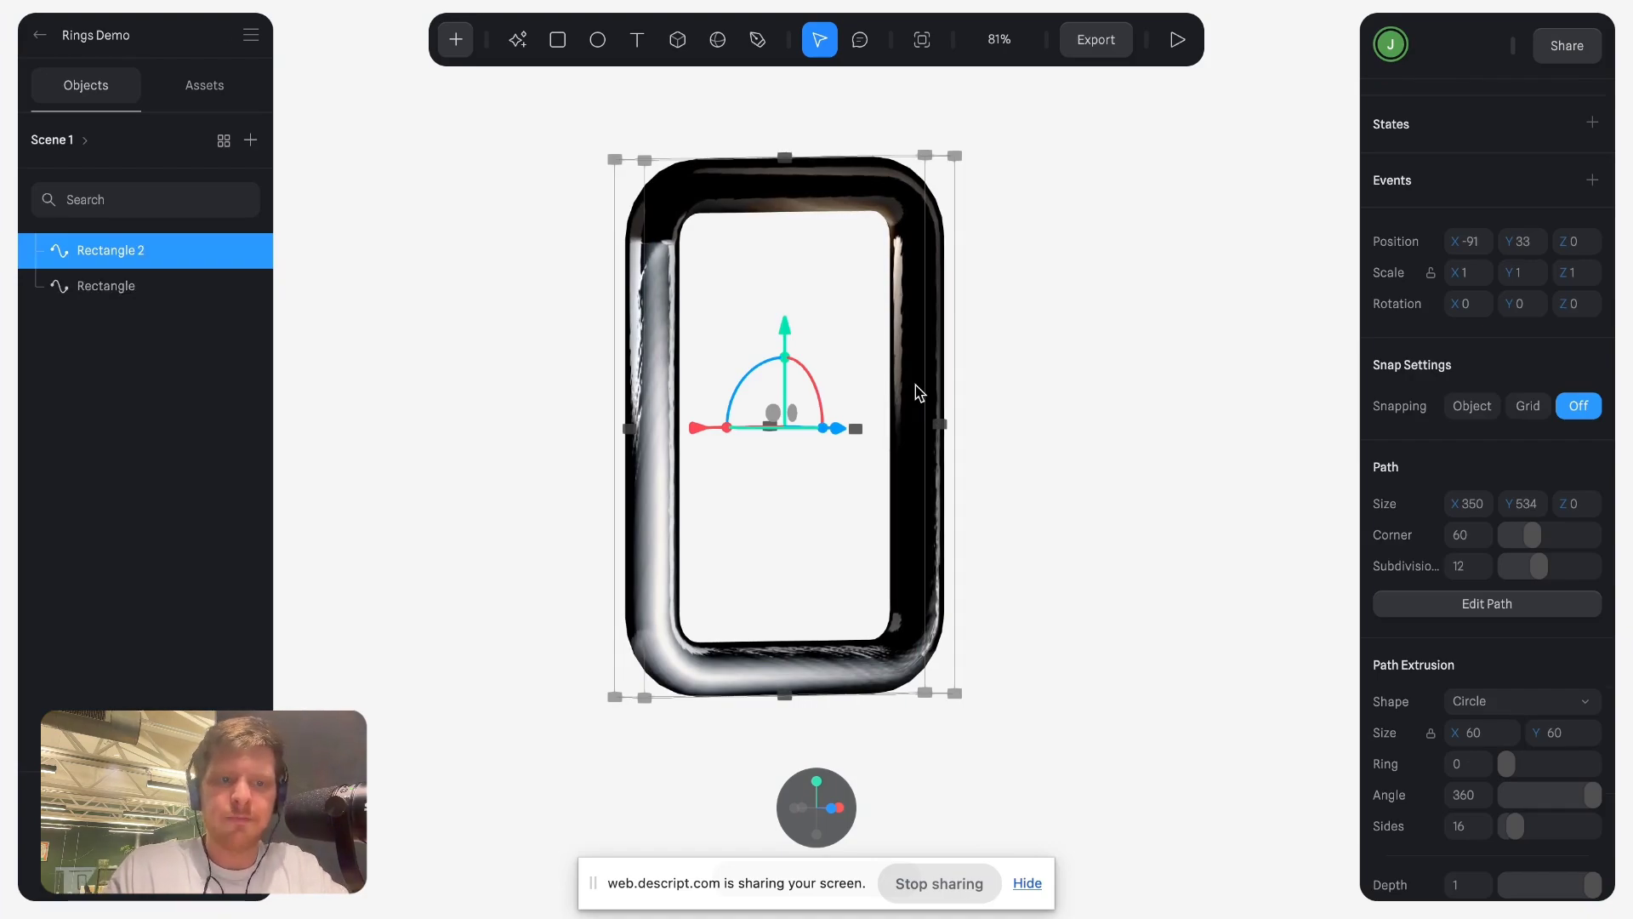
Rename the original Rectangle to Clip and Rectangle 2 to Clip 2.
left_click(120, 281, "shift")
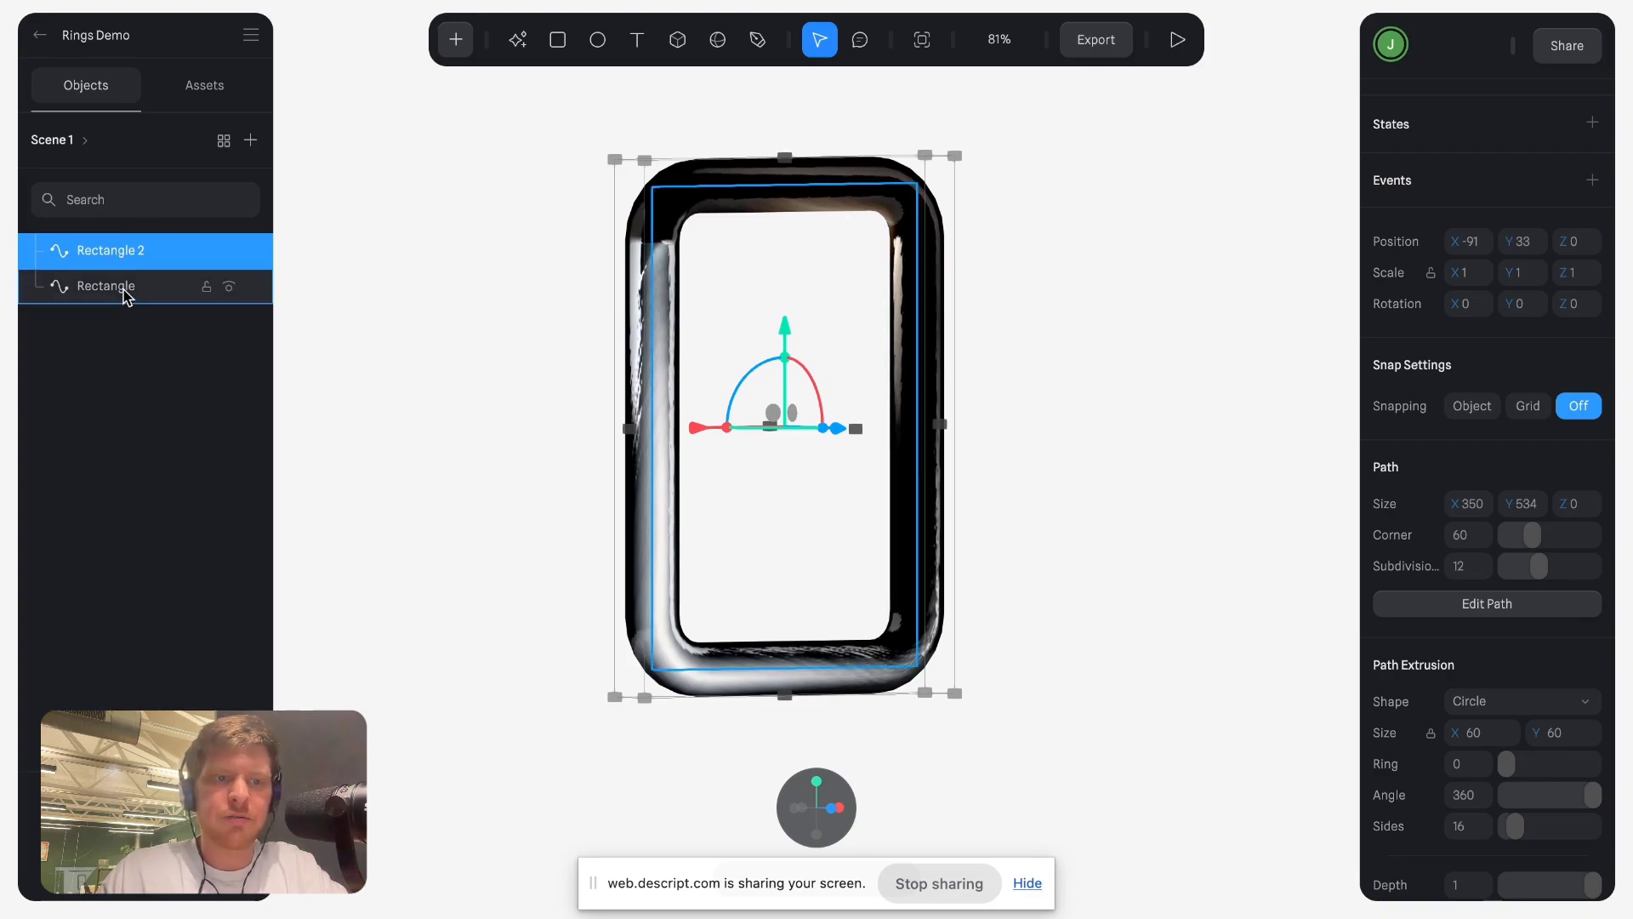
double_click(122, 287)
type("C")
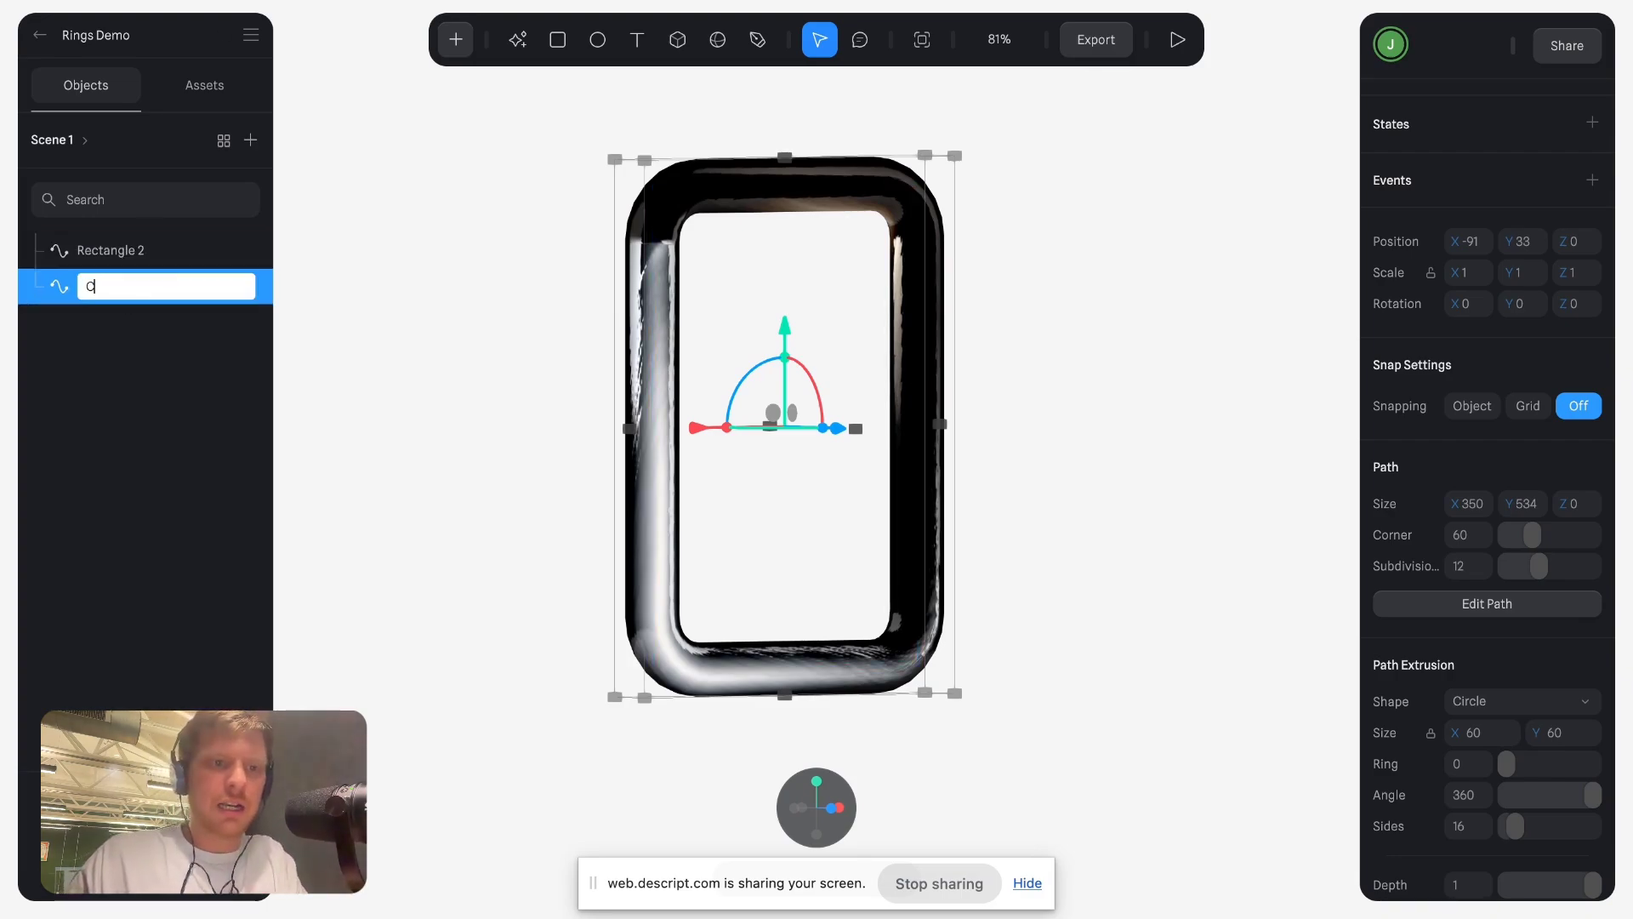
type("lopip")
key("Return")
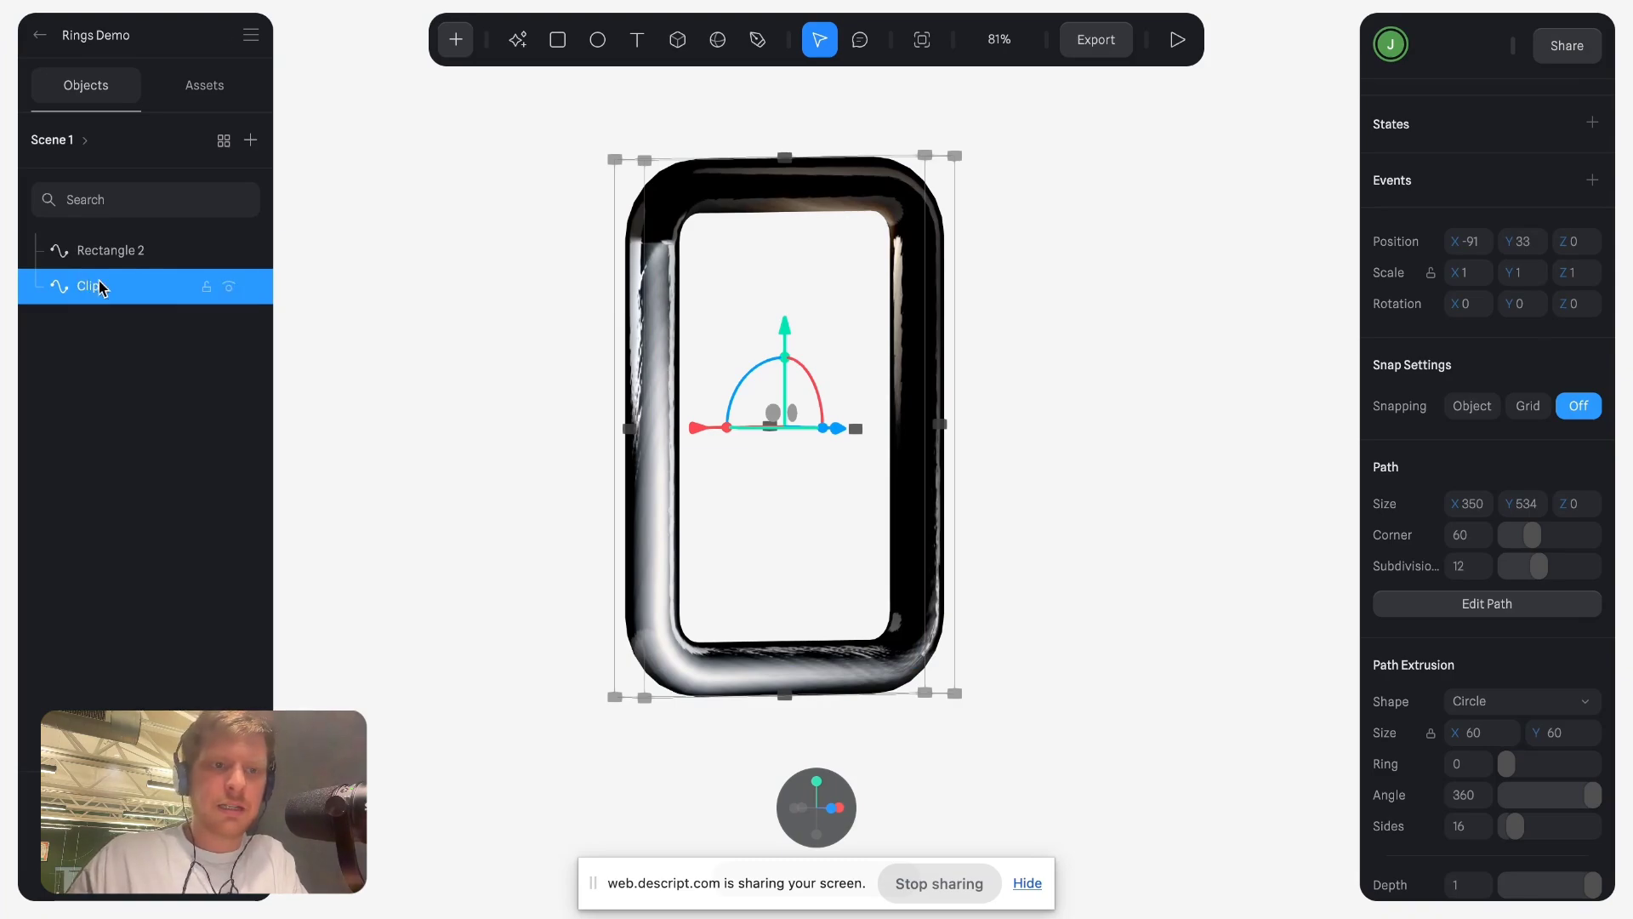
double_click(117, 247)
type("Clip")
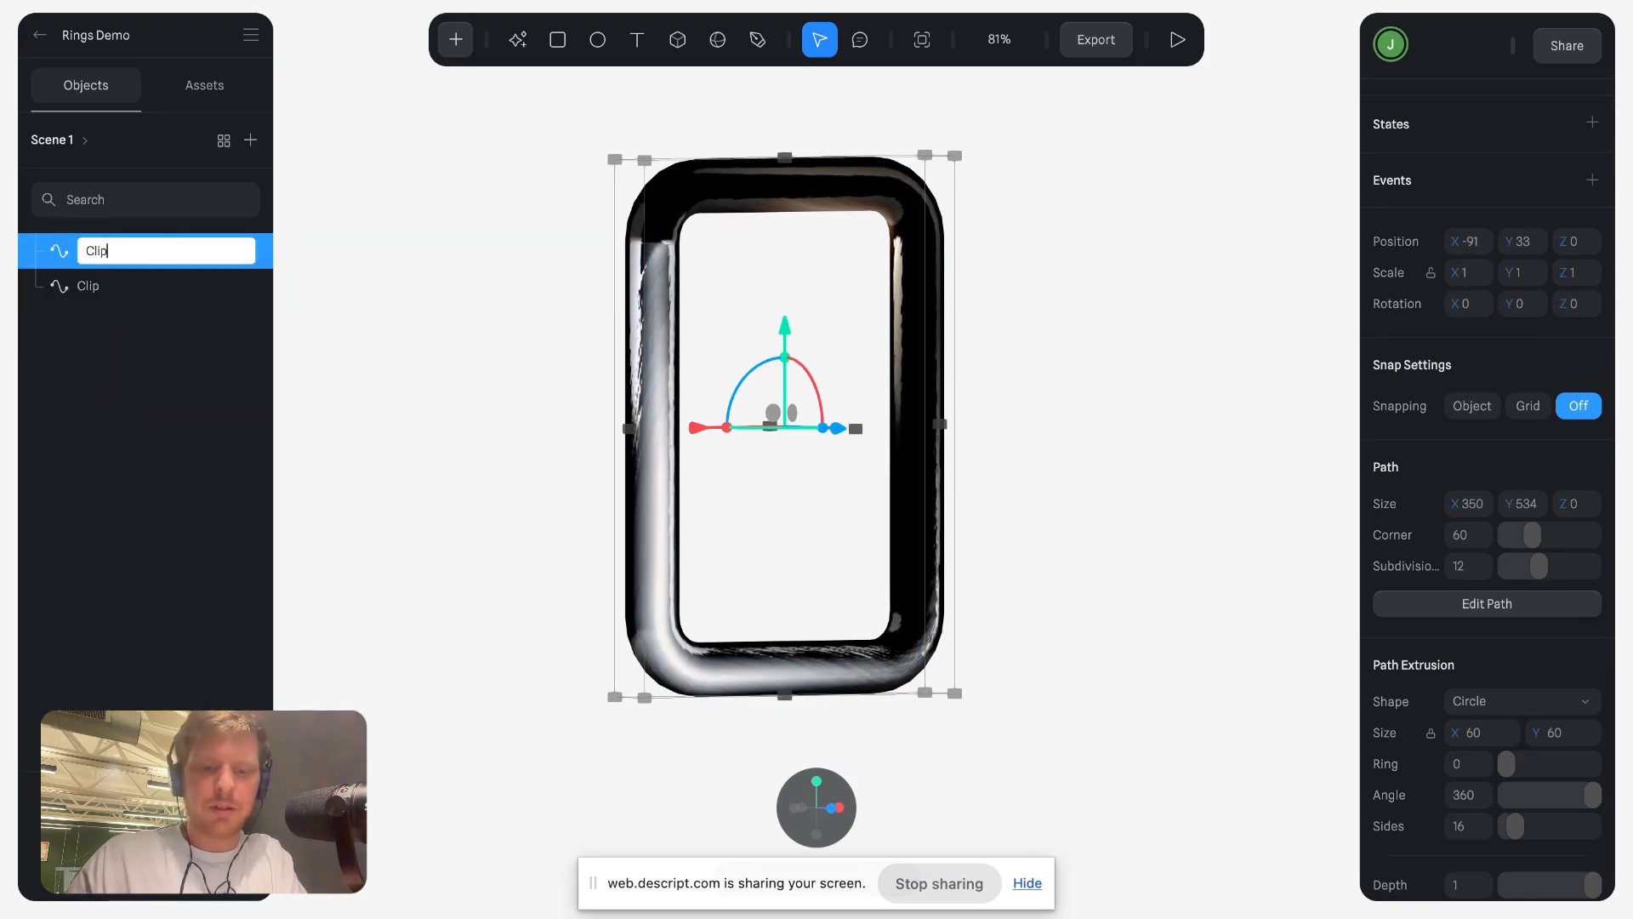
type(" 2")
key("Return")
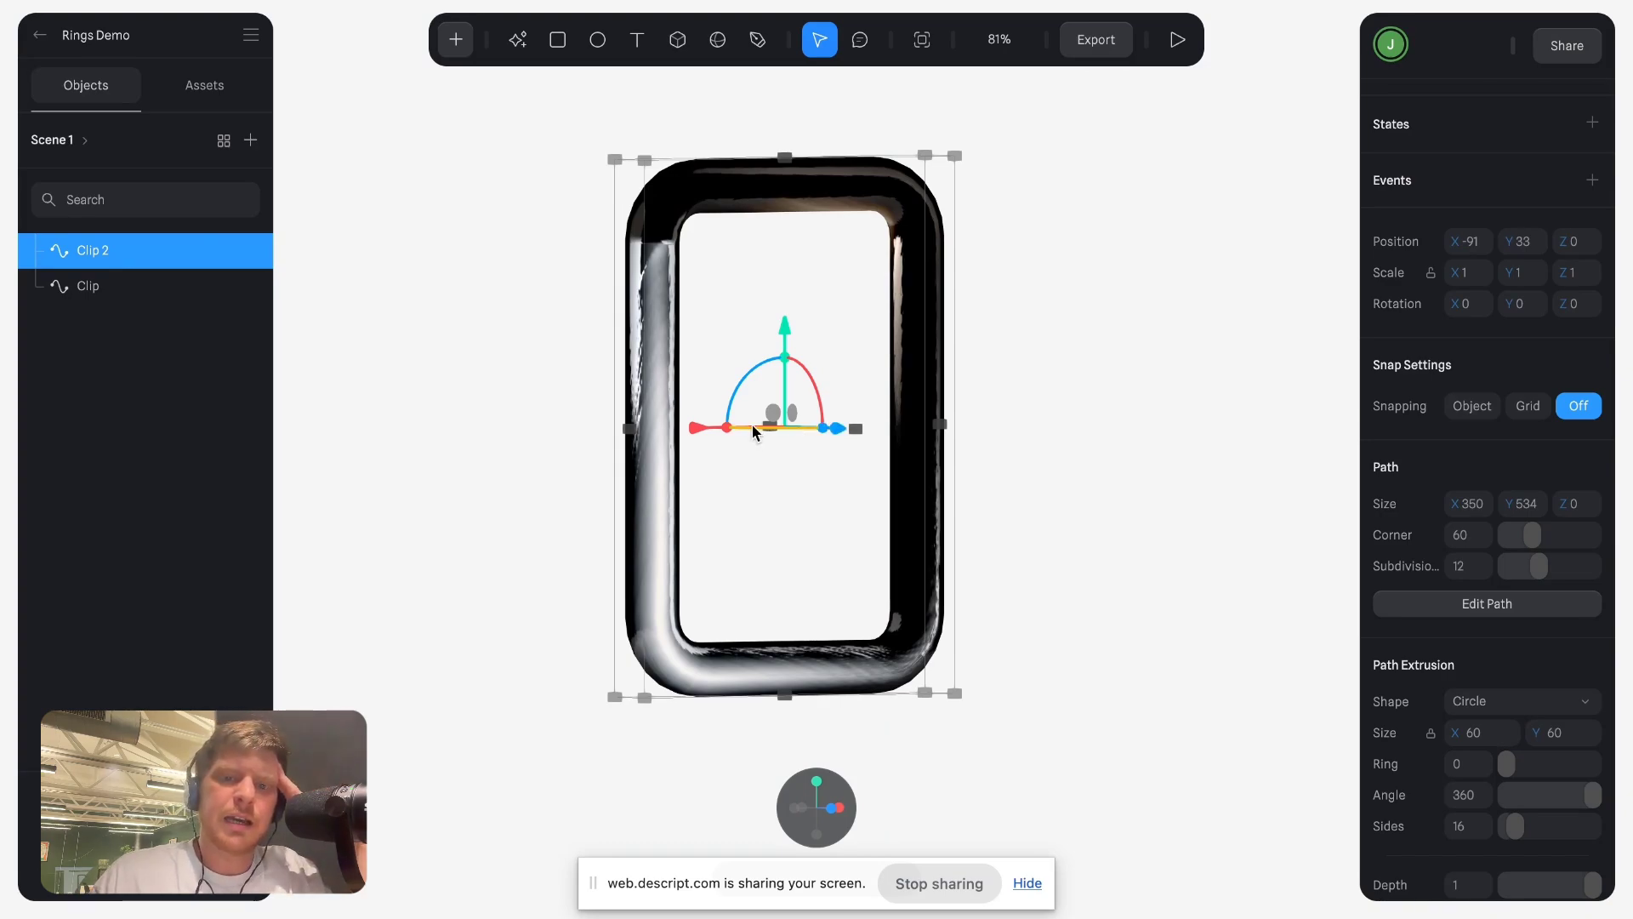
Rotate Clip 2 to 45° on its Y axis.
left_click_drag(745, 423, 800, 427)
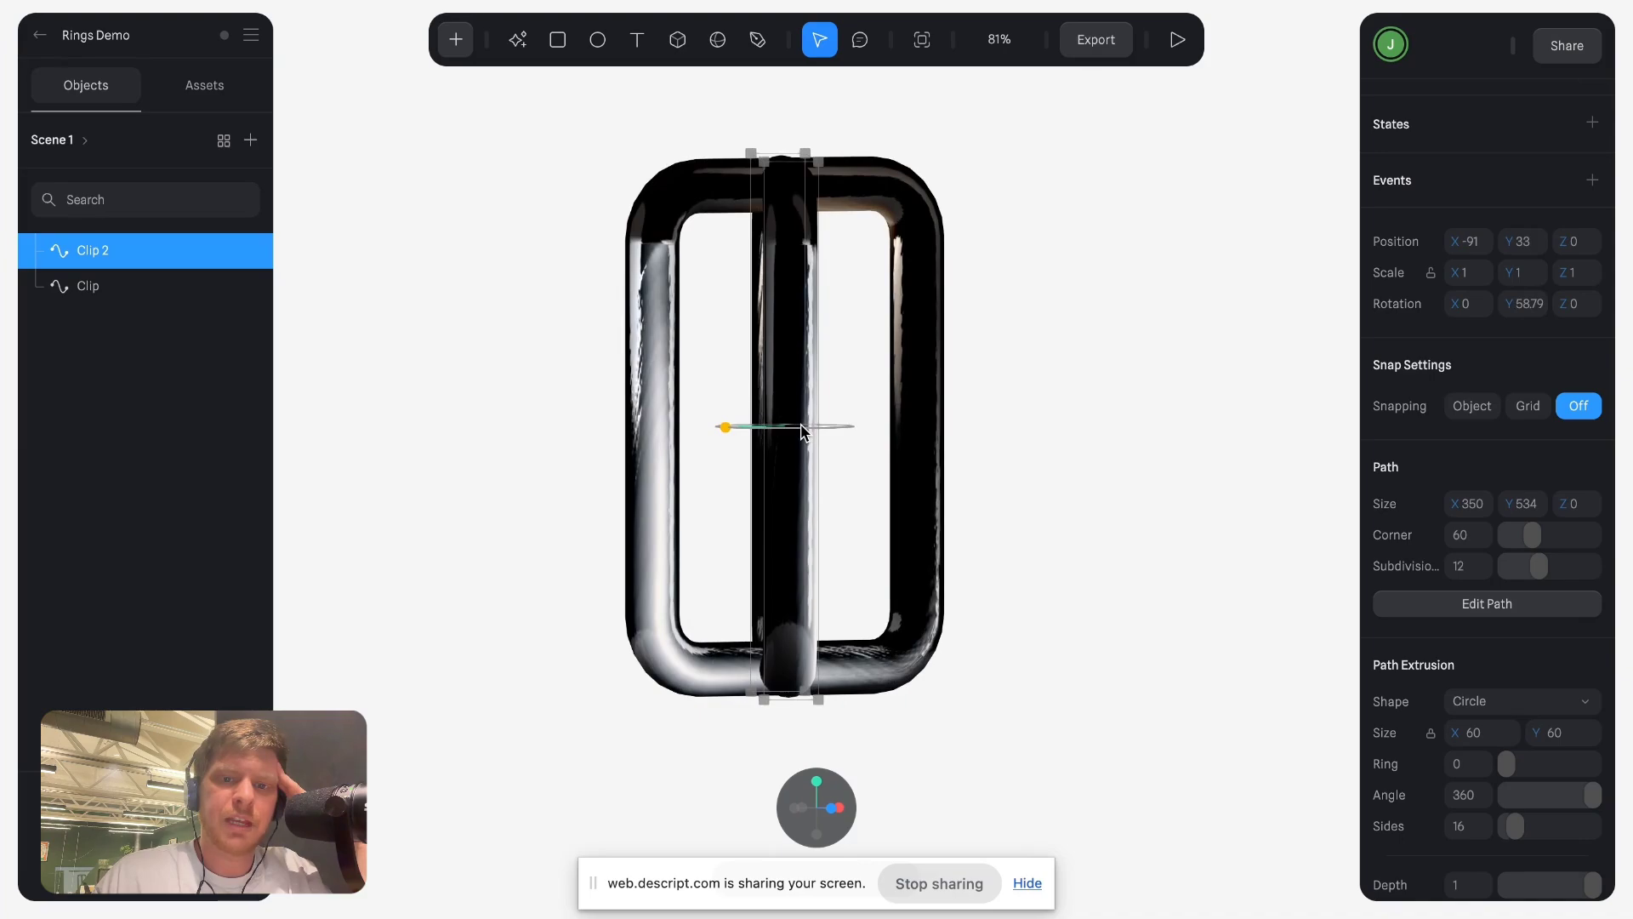
left_click(1529, 304)
type("45")
key("Return")
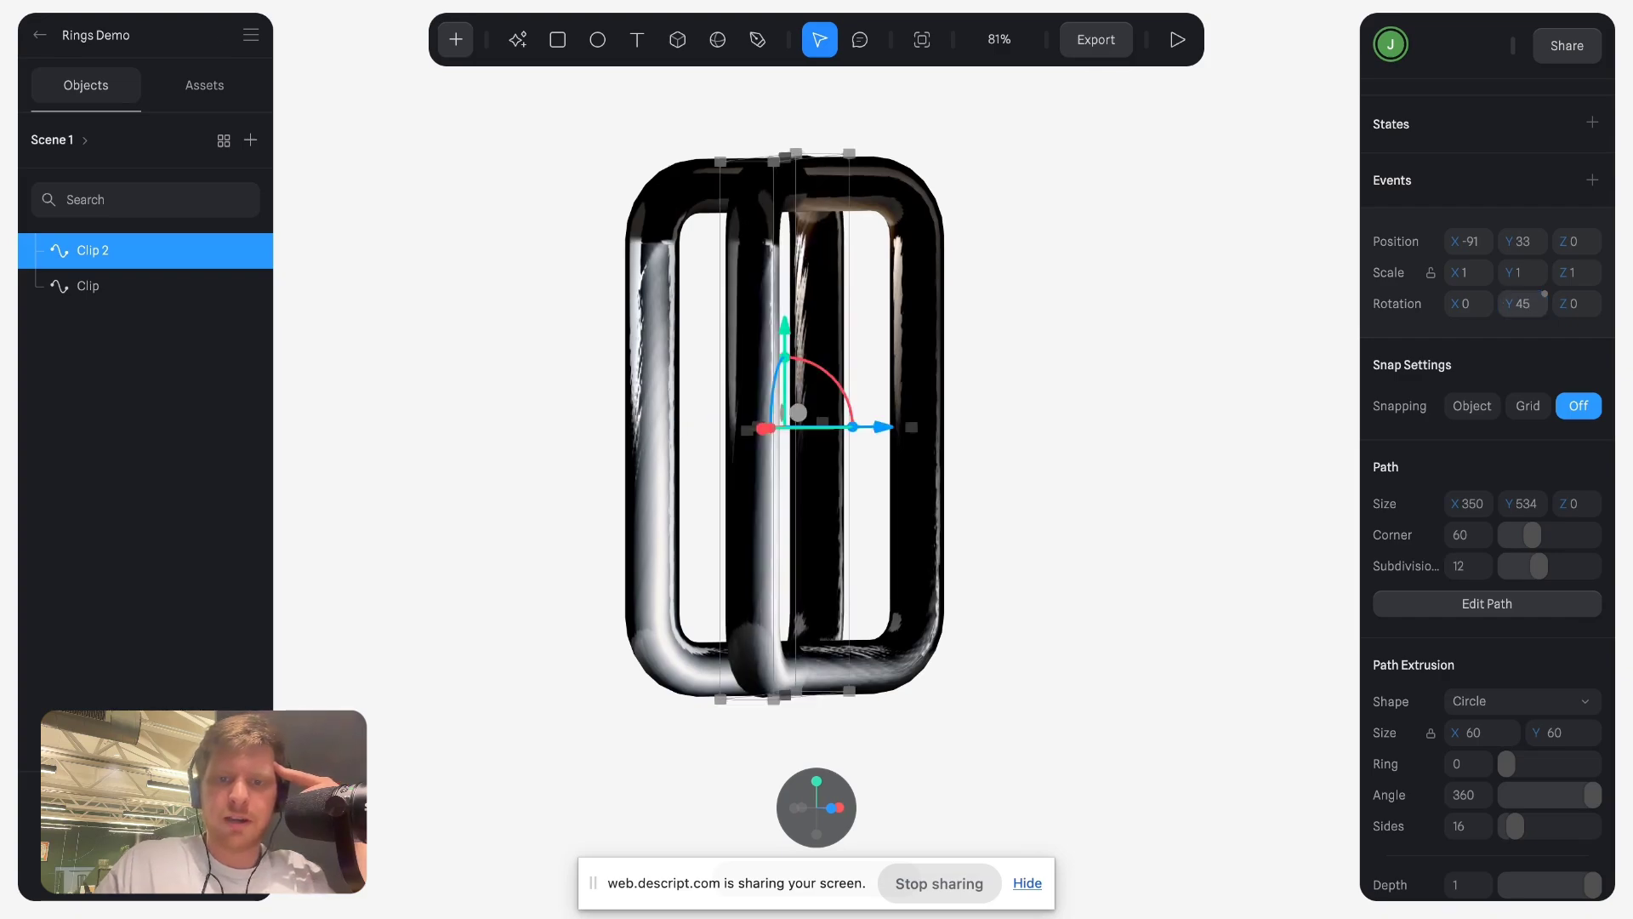
Move Clip 2 upward so it hooks through the top of Clip.
left_click_drag(801, 415, 757, 144)
scroll(870, 213, "up", 5)
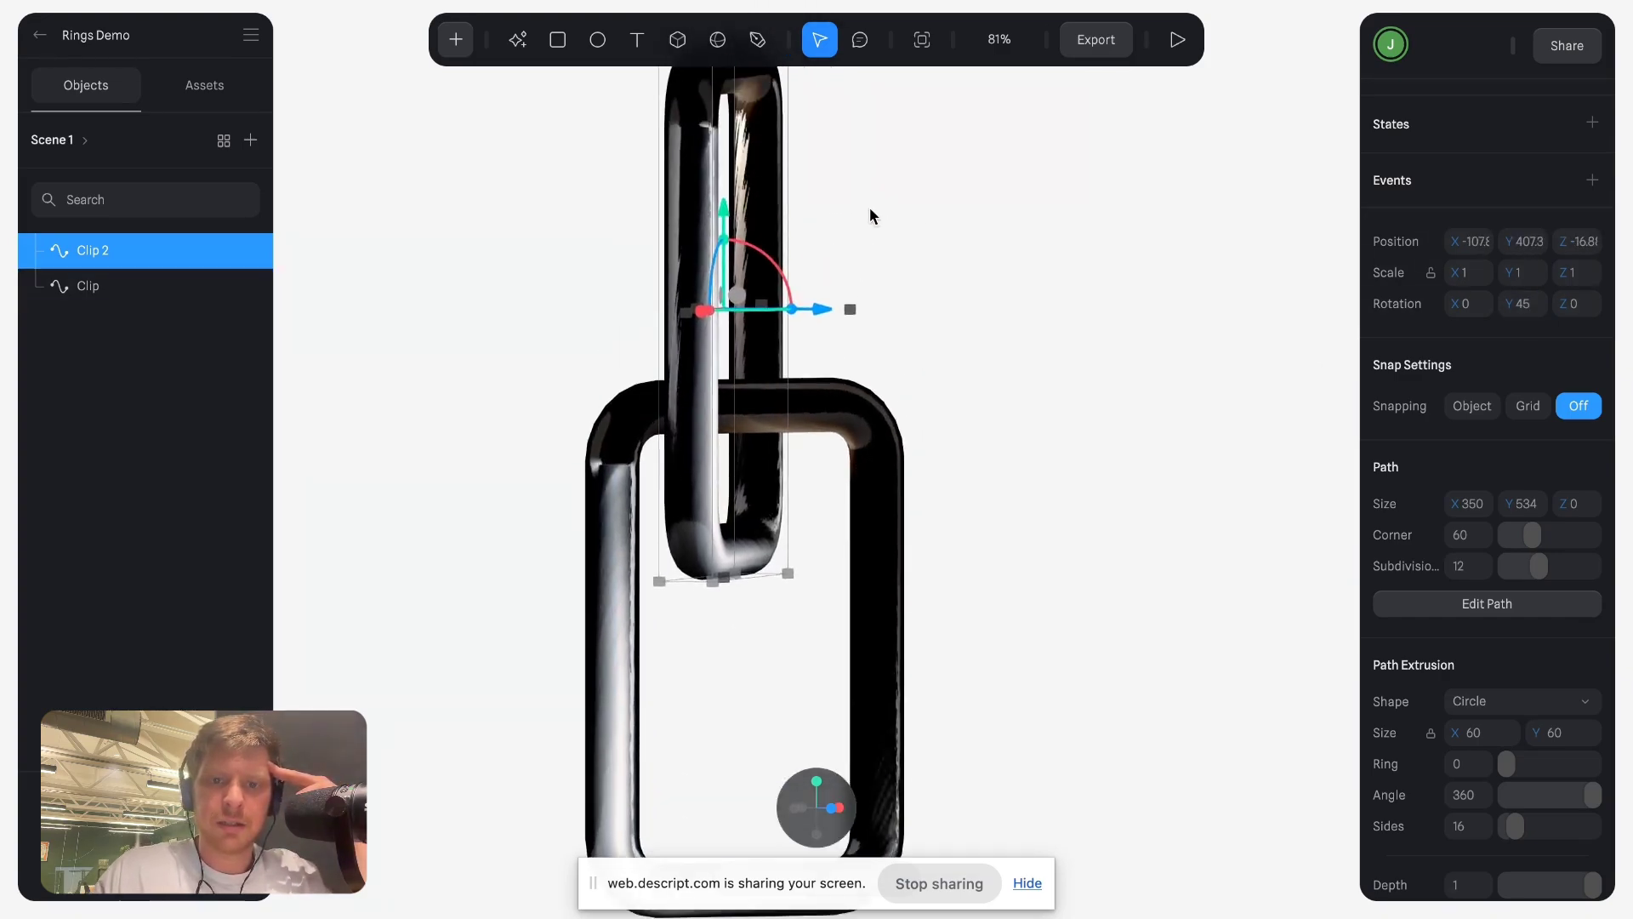
left_click_drag(716, 333, 752, 235)
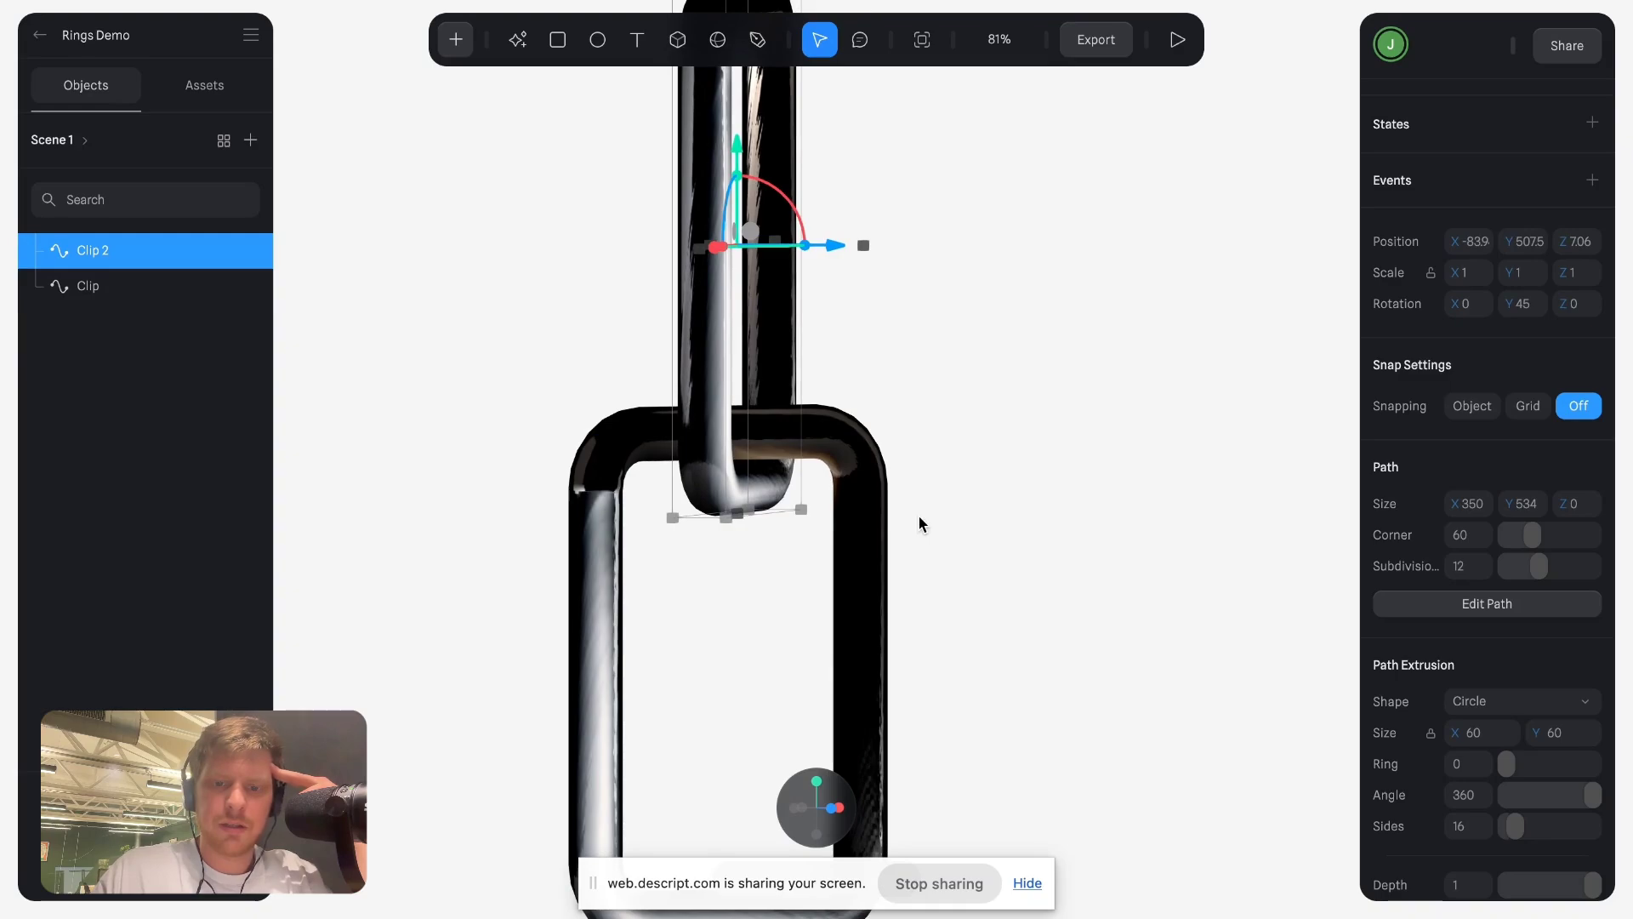
left_click(836, 807)
Change the scene background colour from F5F5F5 to black 000000.
left_click(1007, 699)
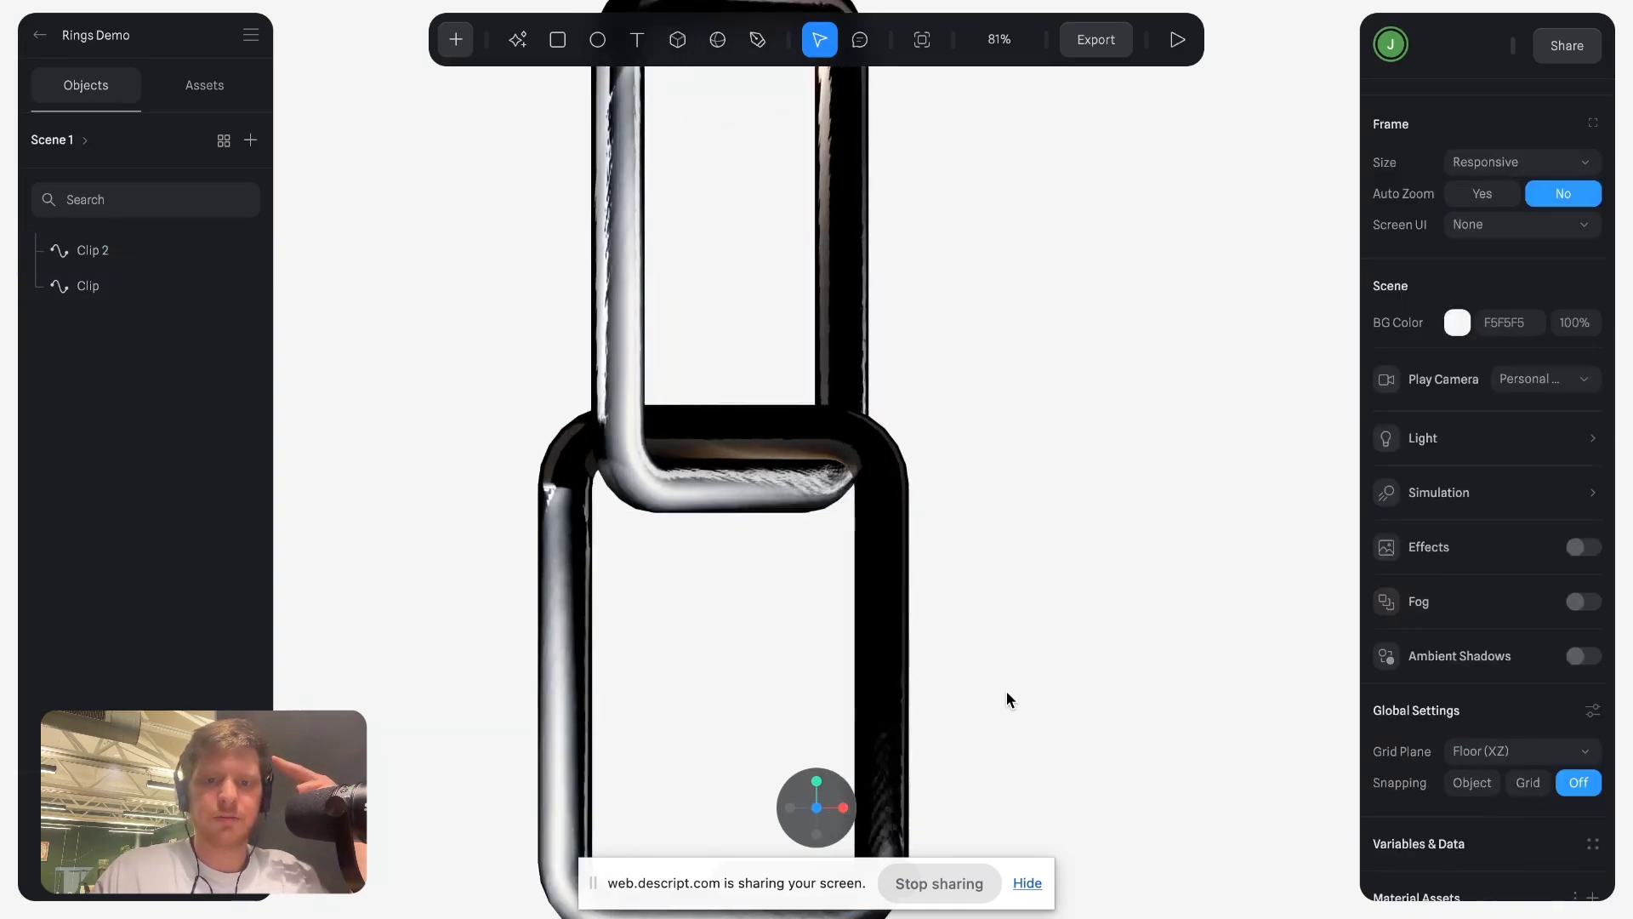
scroll(1007, 699, "down", 3)
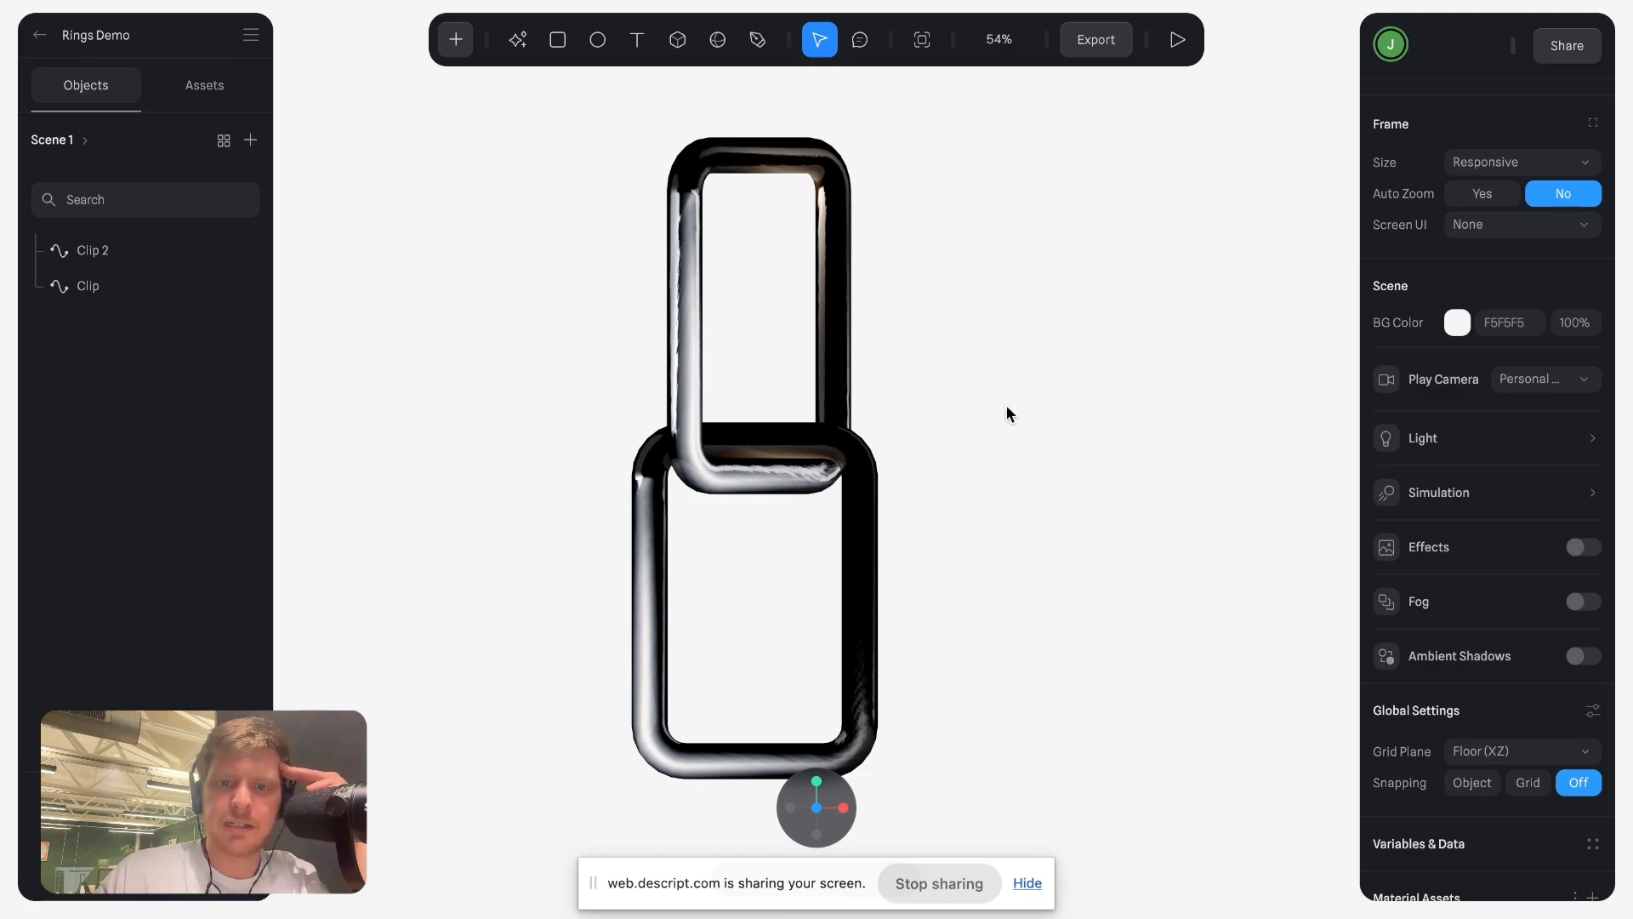
left_click(1457, 321)
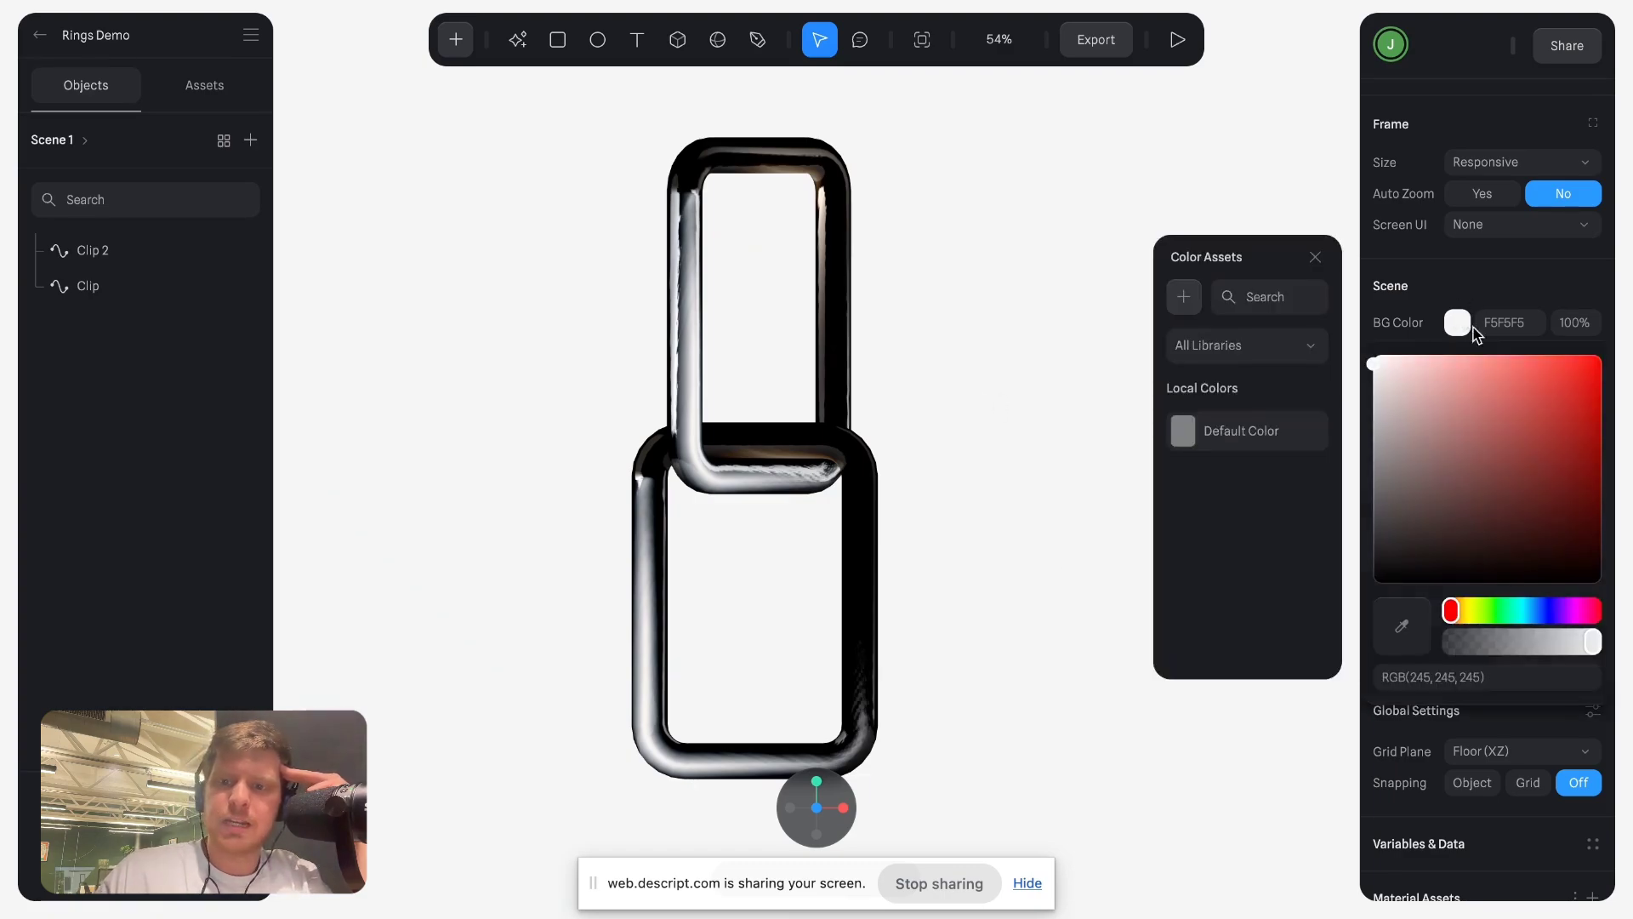
left_click_drag(1441, 425, 1251, 609)
left_click(967, 495)
right_click_drag(967, 494, 1012, 428)
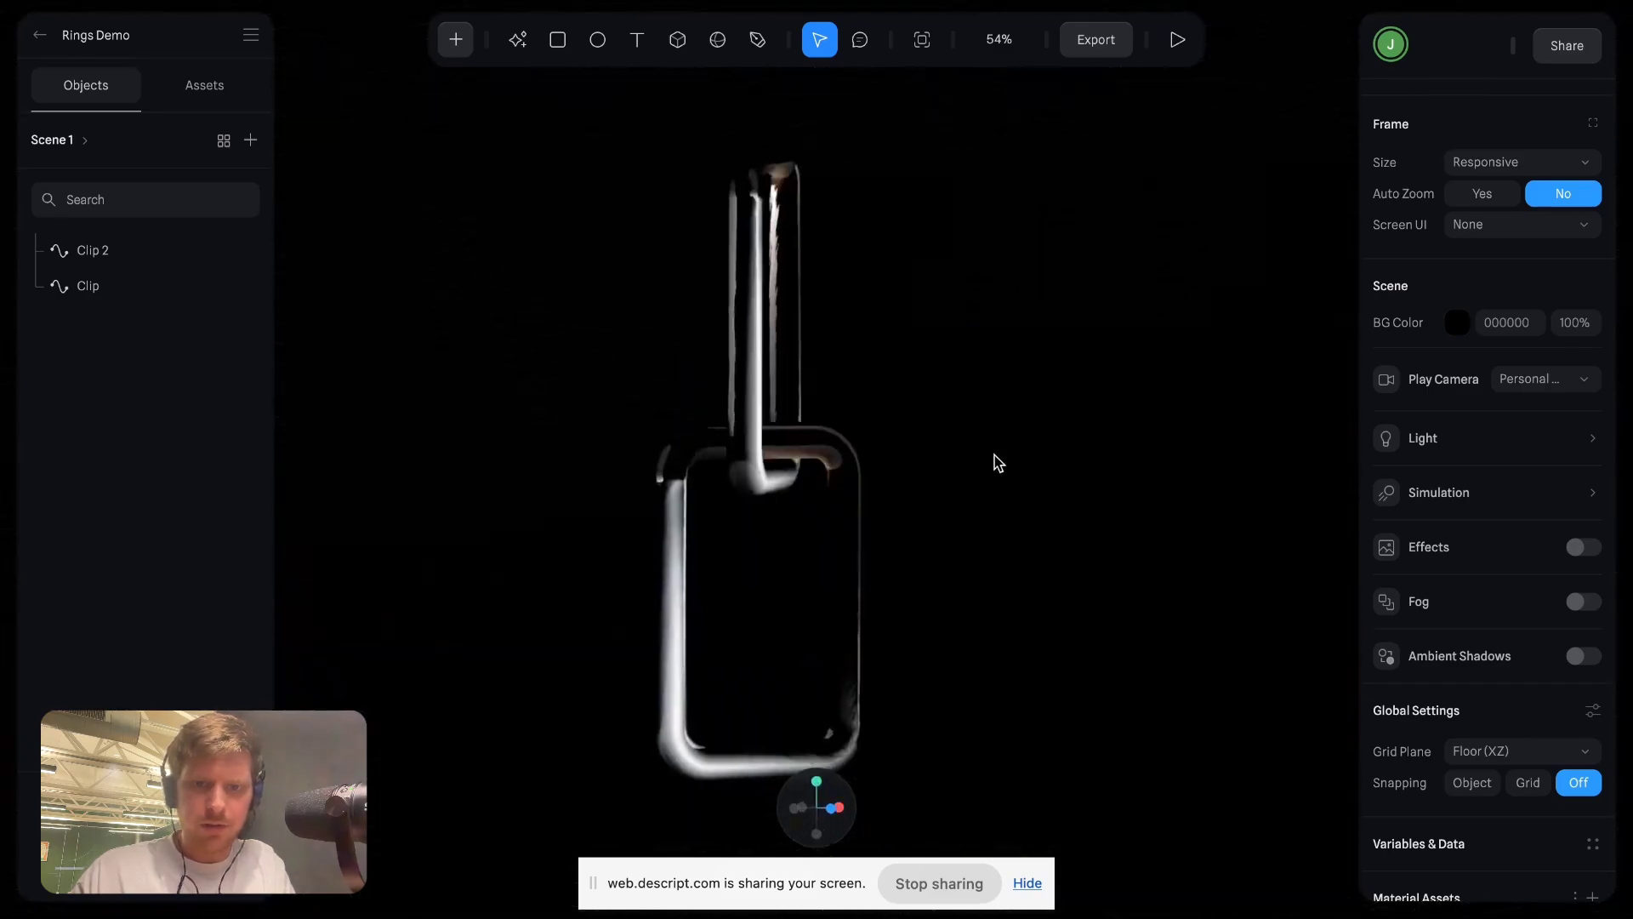
Set Clip 2's Y rotation to 90° so it sits perpendicular to Clip.
left_click(825, 339)
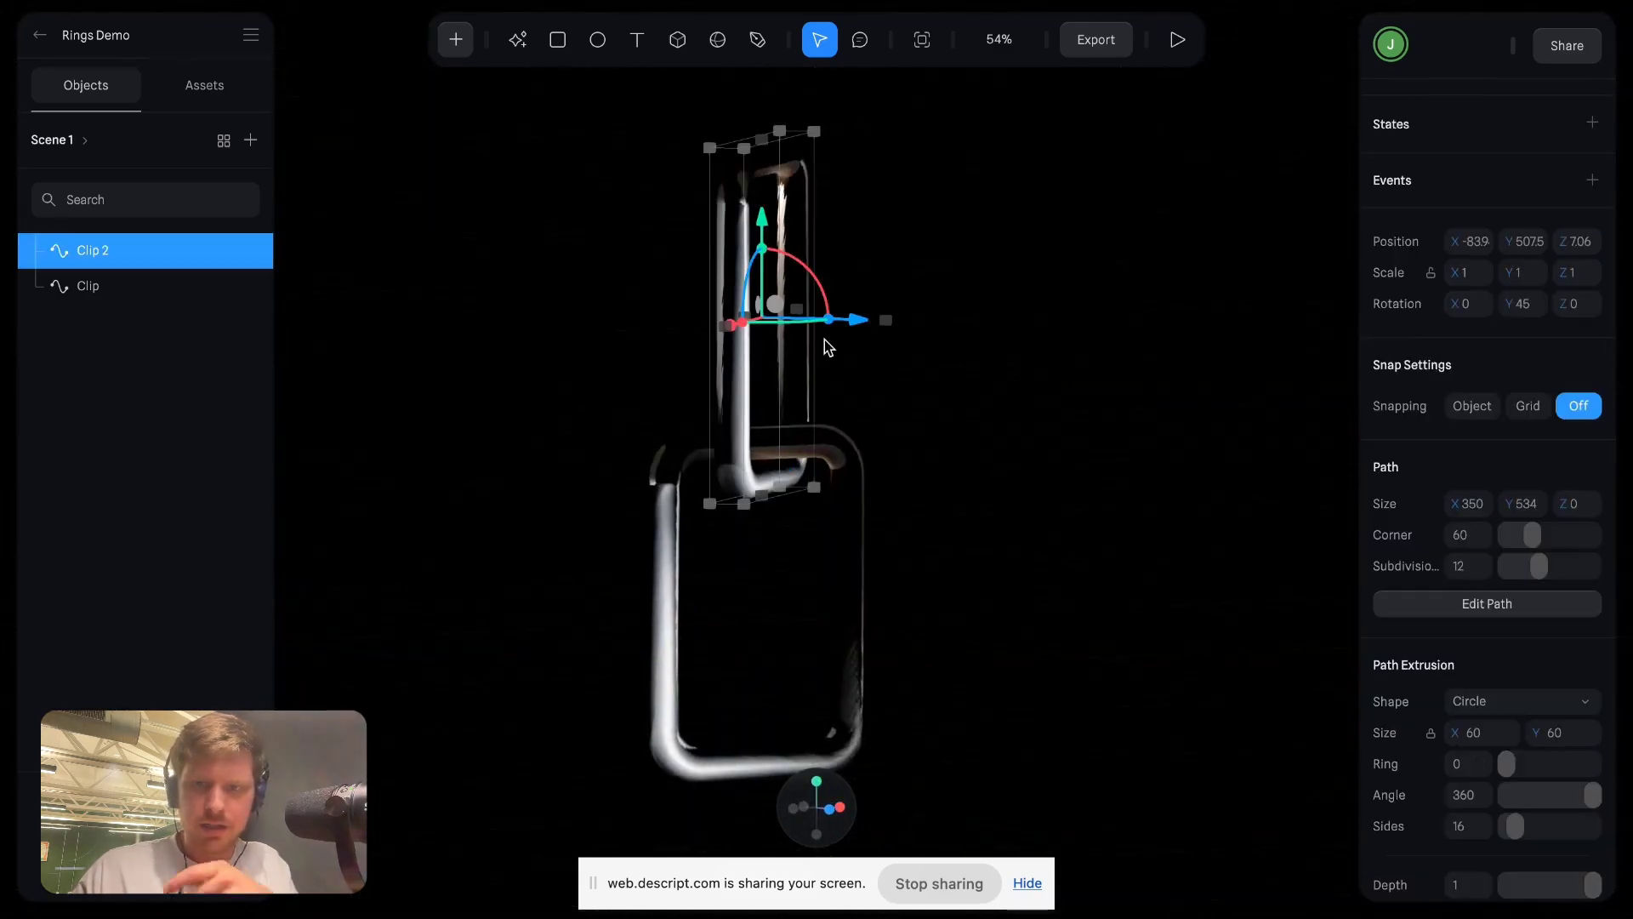
left_click(1528, 307)
key("Return")
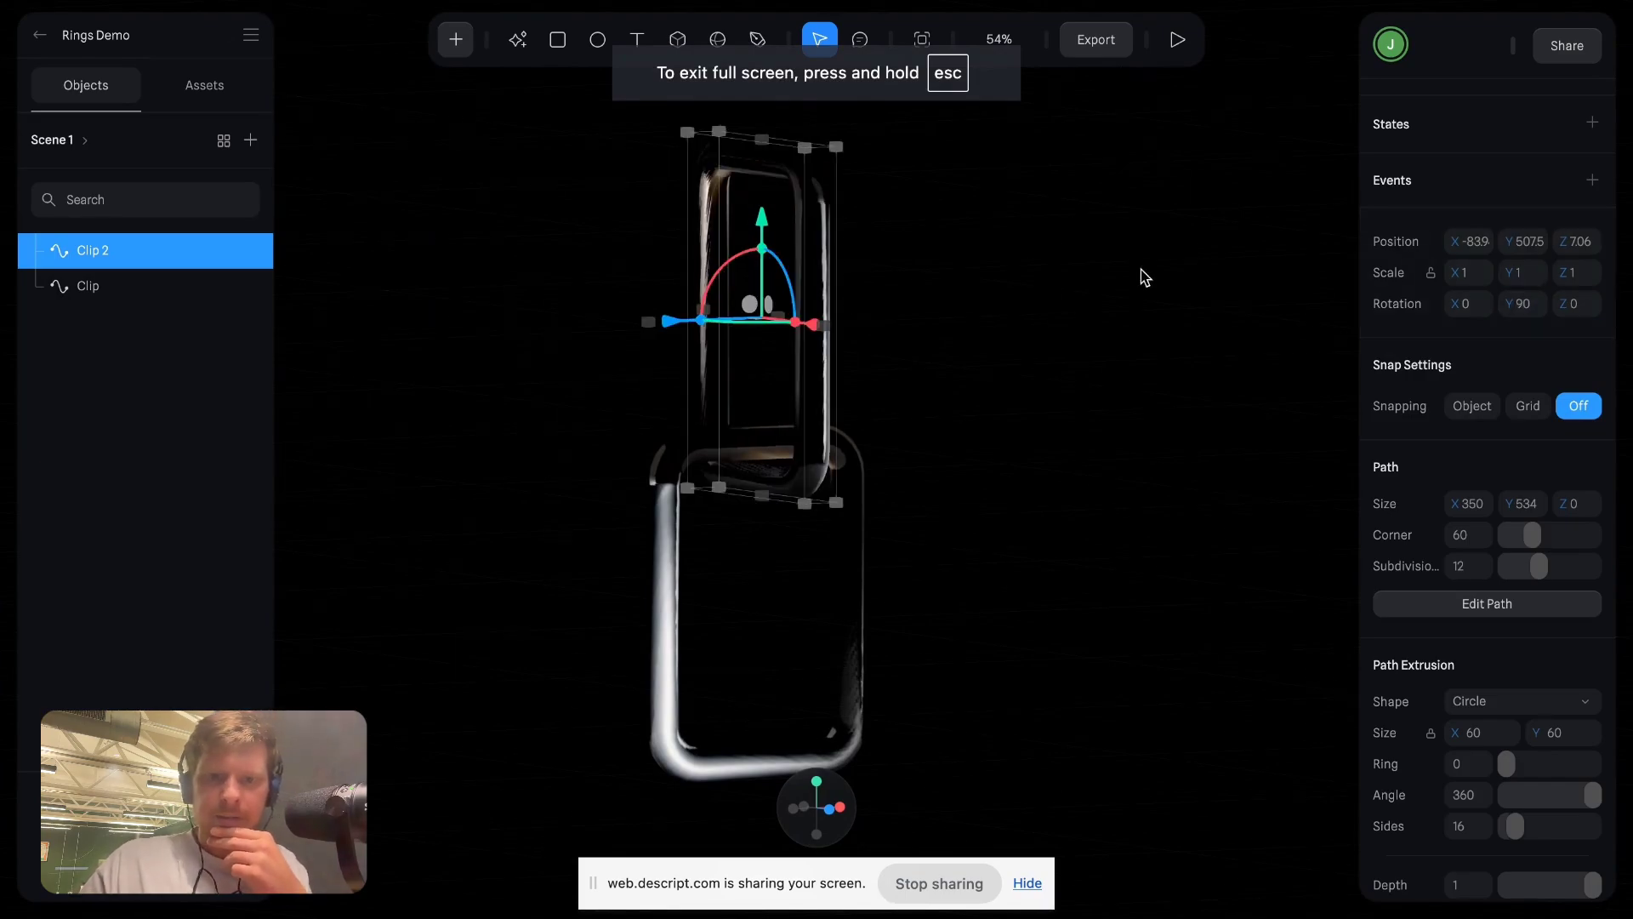
left_click(1038, 368)
left_click_drag(999, 627, 912, 577)
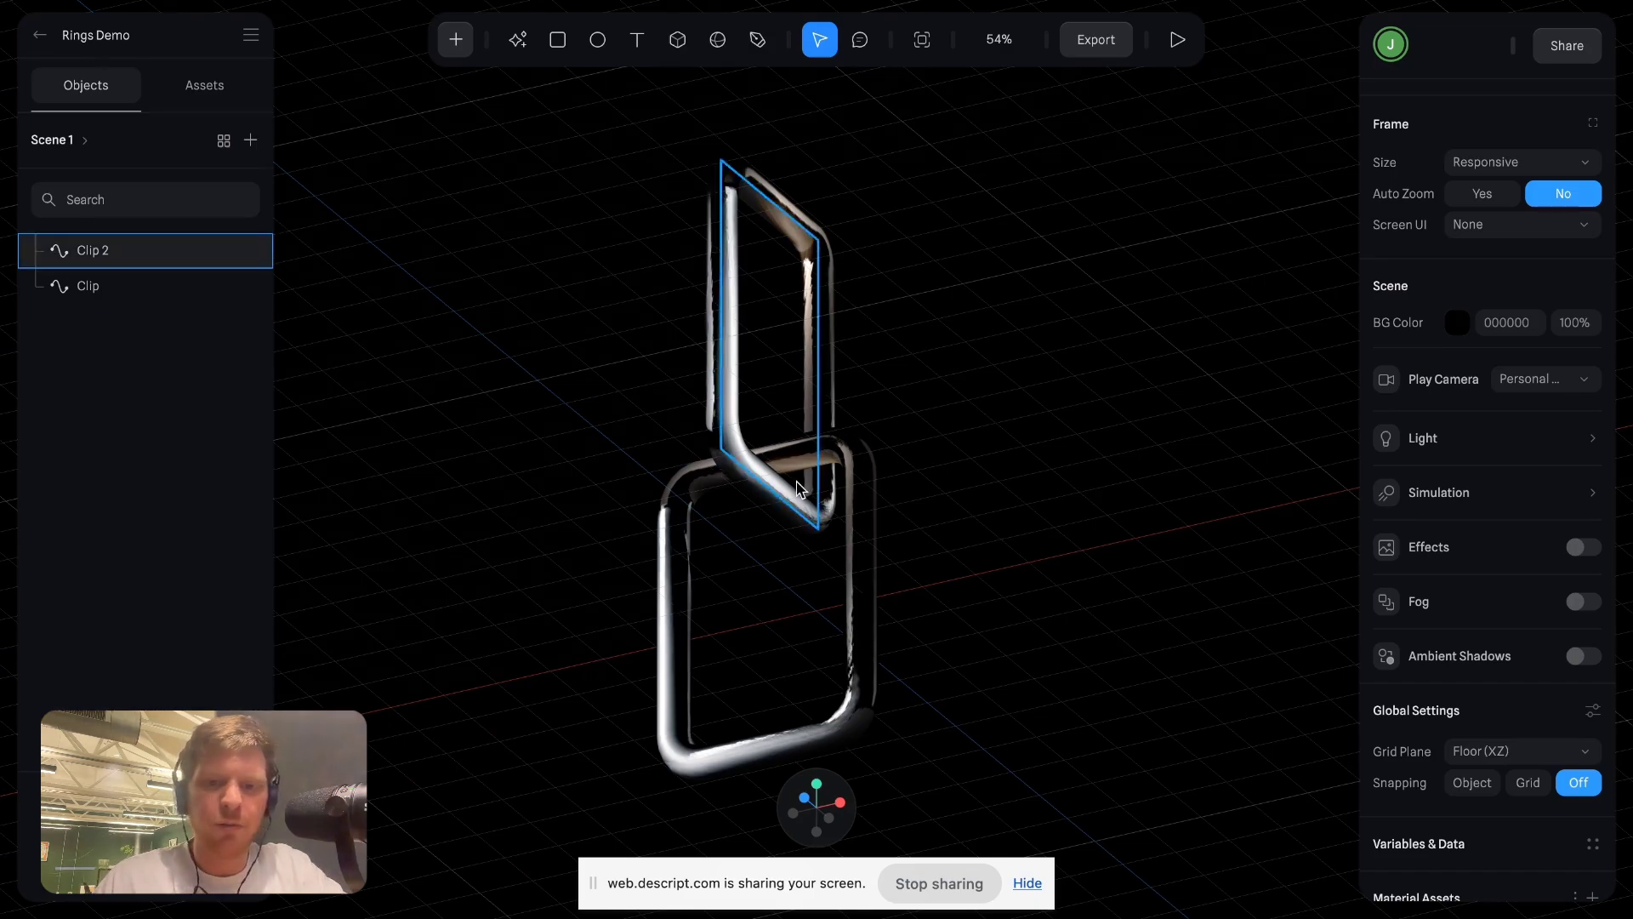
Select Clip and set its Lighting Bump Map Intensity to 15.
left_click(868, 511)
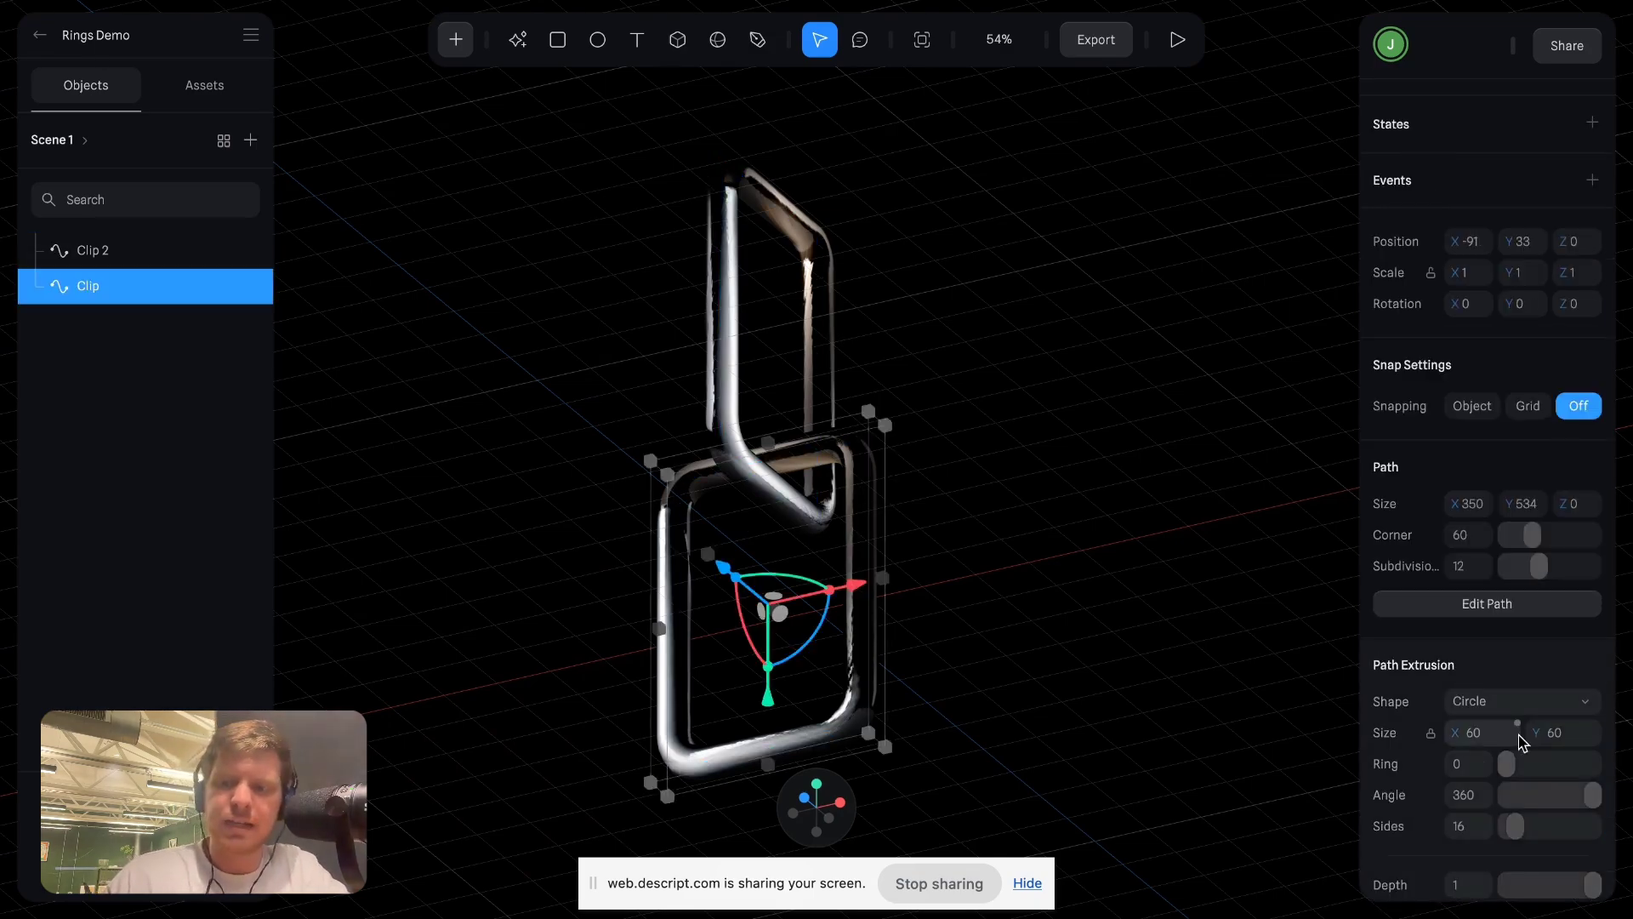
scroll(1523, 731, "down", 7)
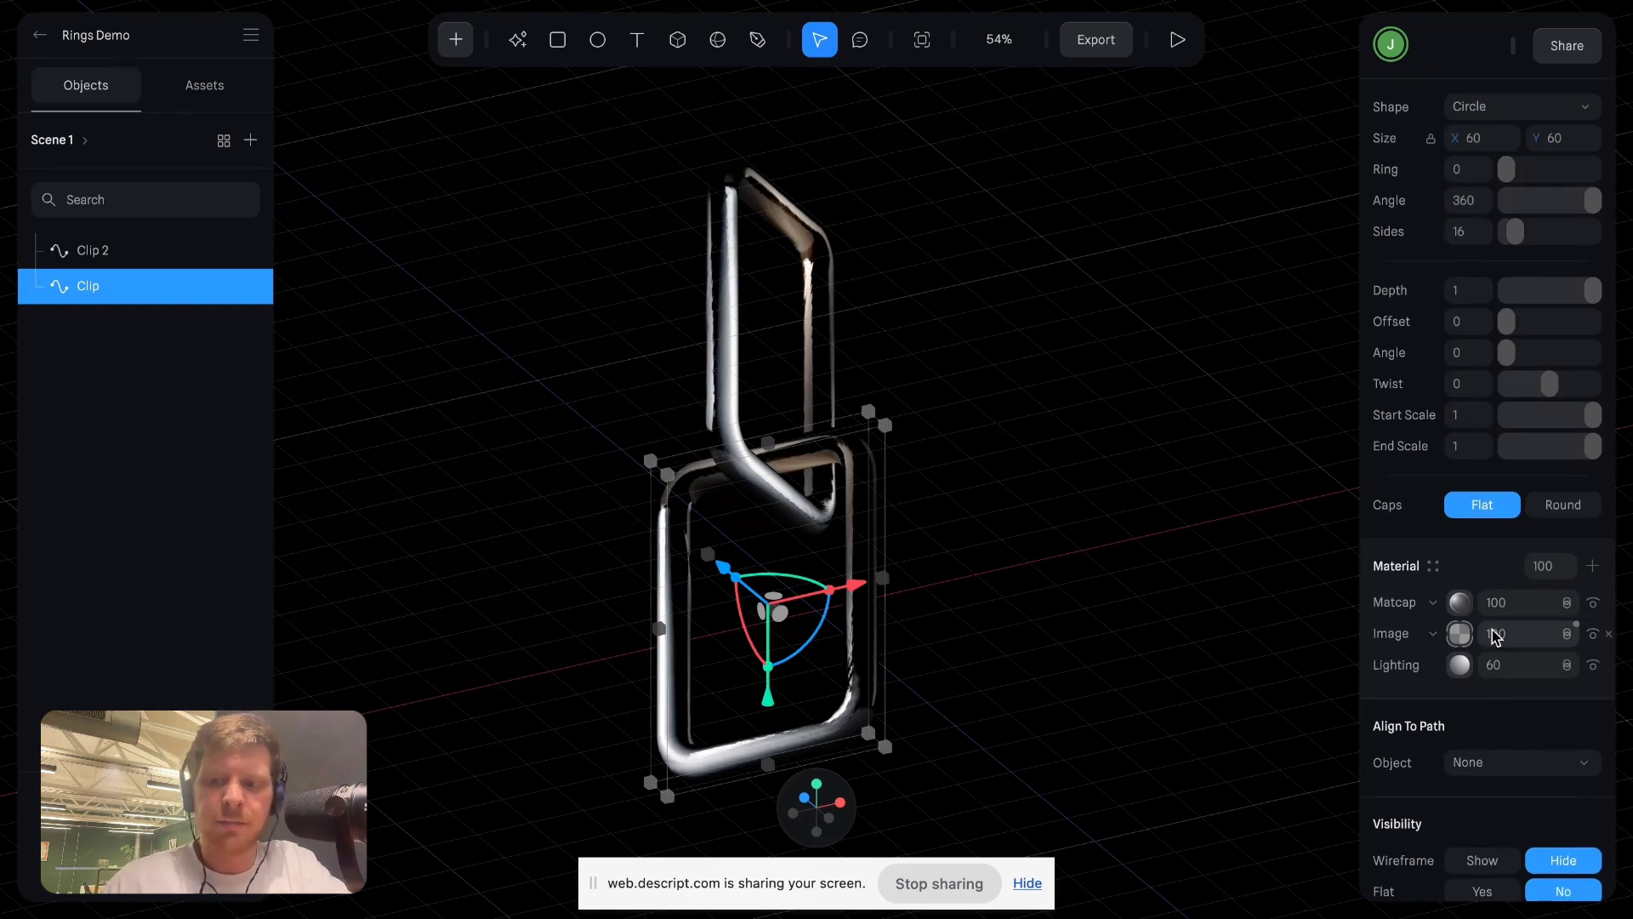
left_click(1459, 665)
scroll(1476, 784, "down", 4)
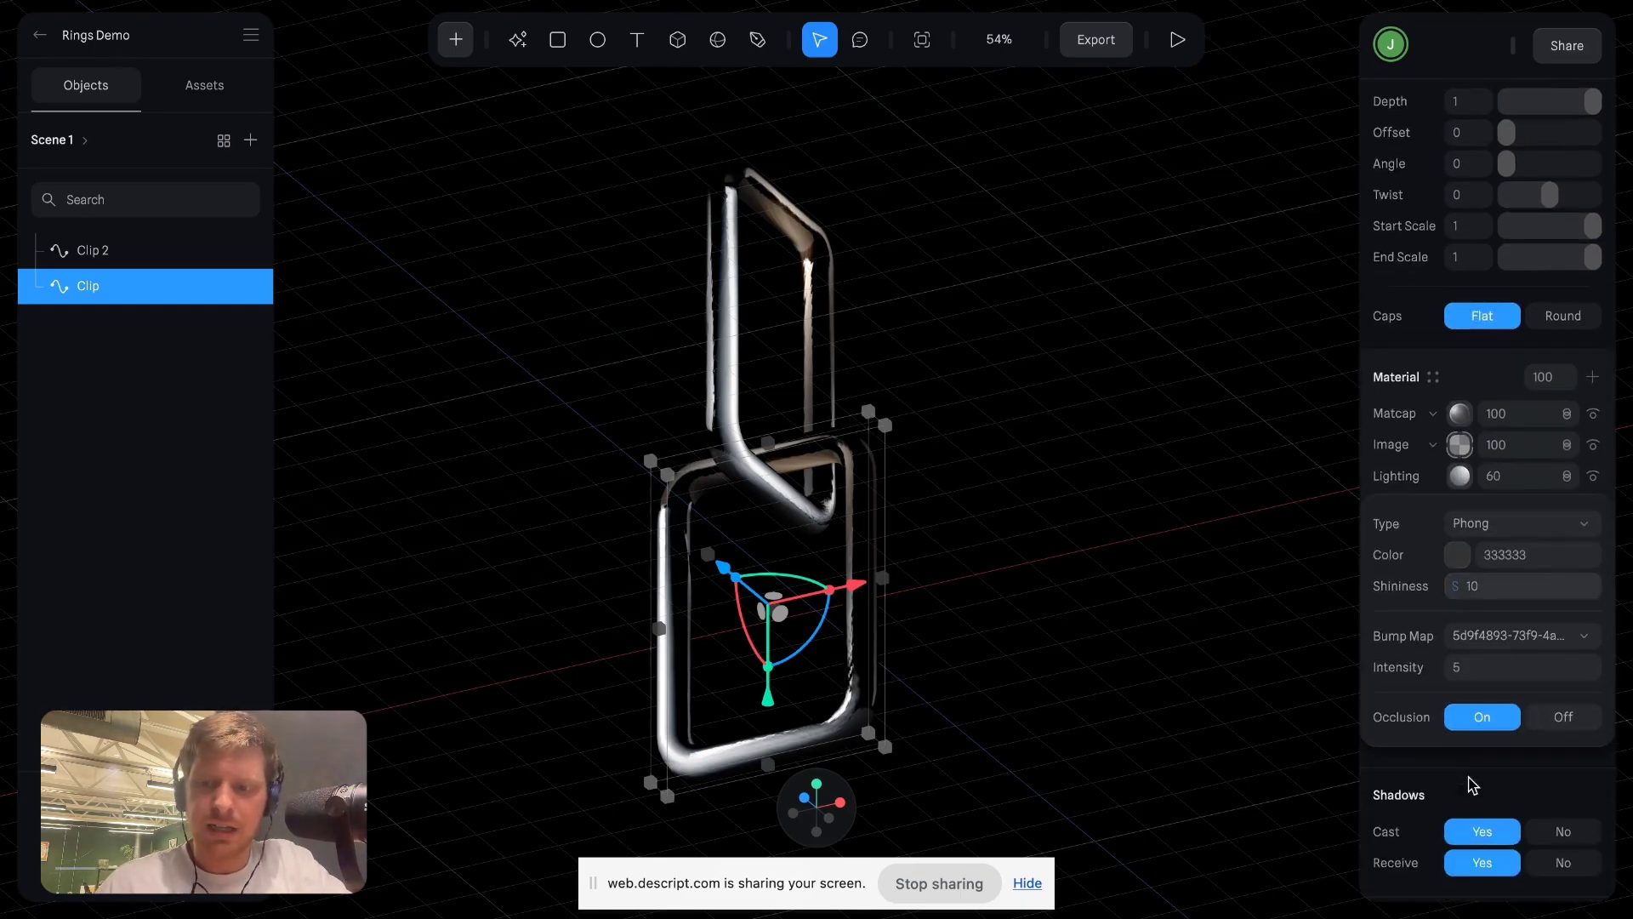
left_click(1480, 552)
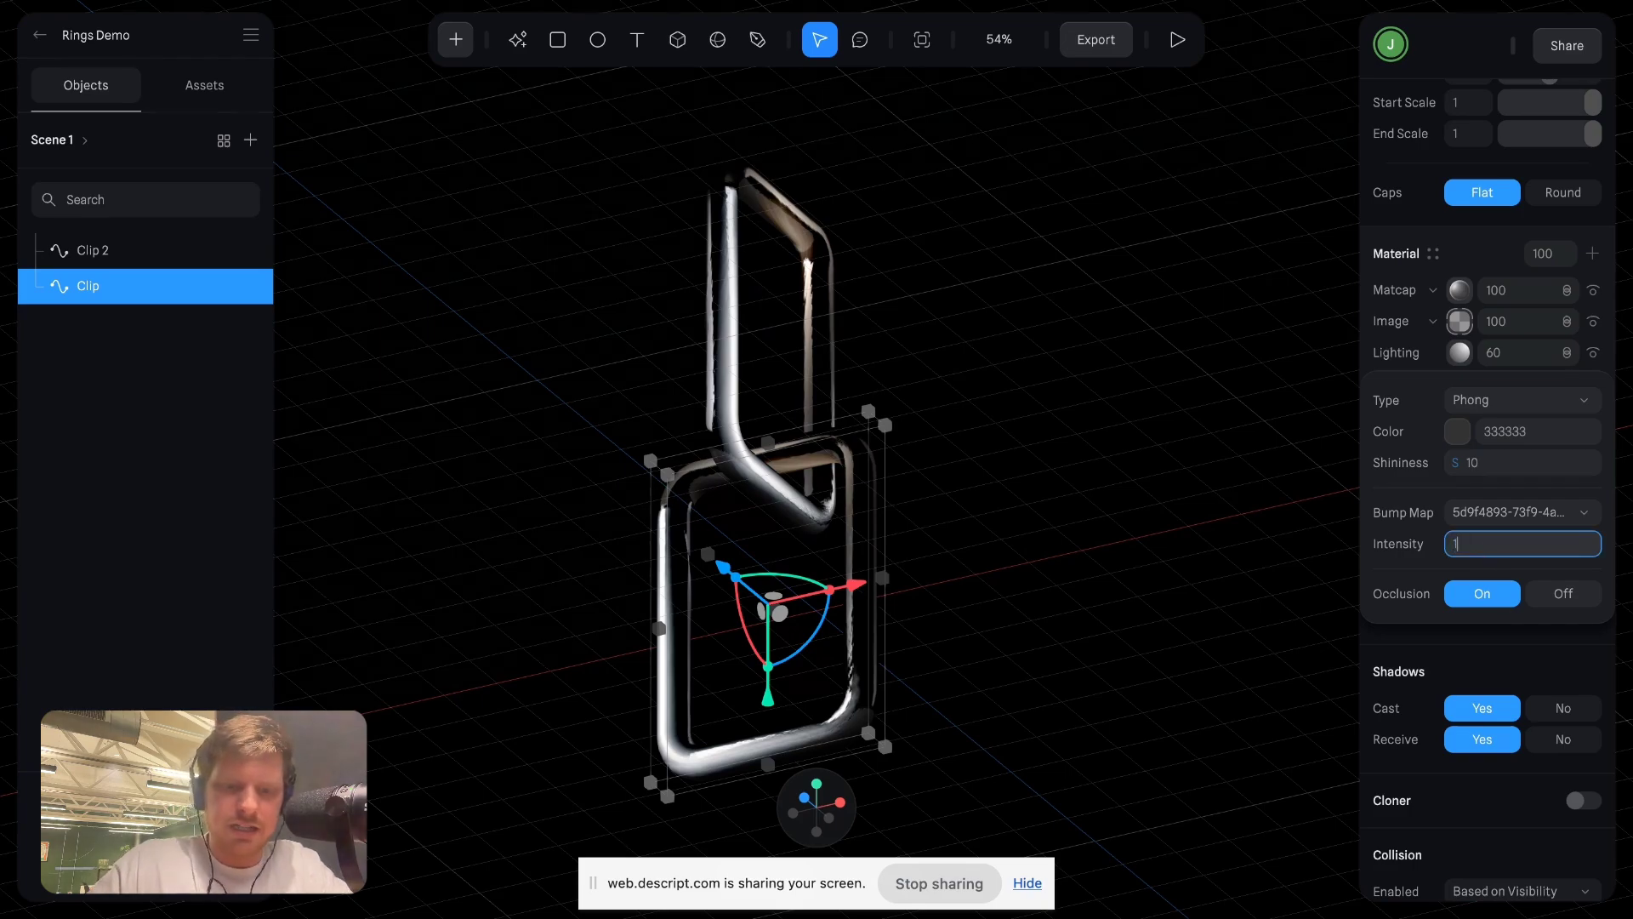
type("15")
key("Return")
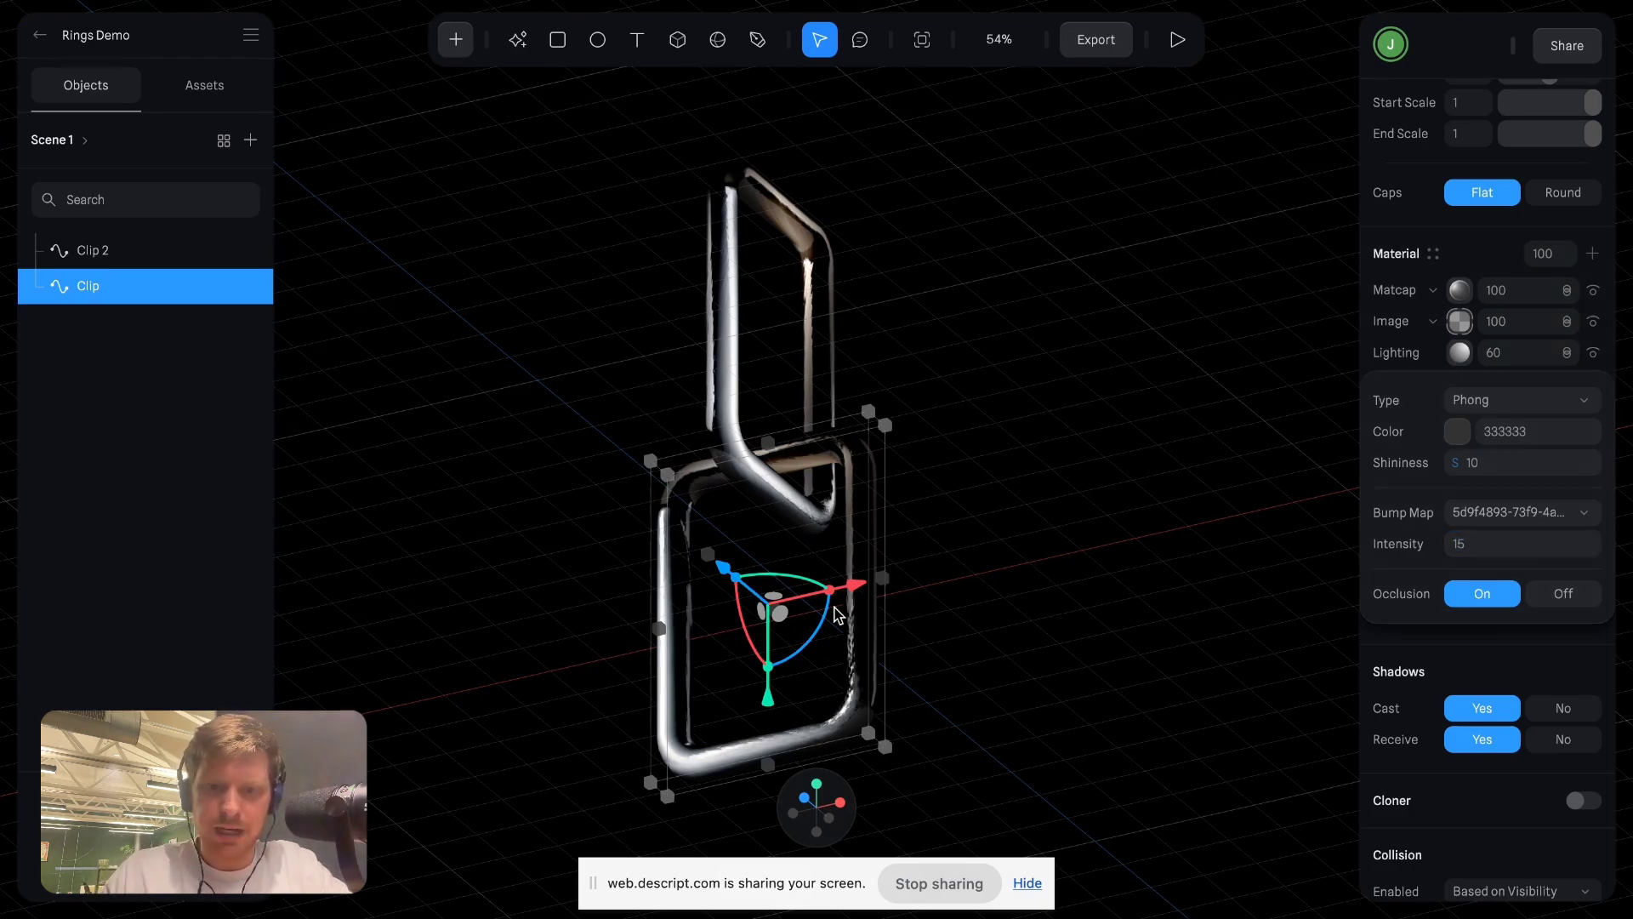
Check the image layer's type options without changing them, and bring up Material Assets.
scroll(834, 619, "up", 3)
scroll(905, 668, "up", 3)
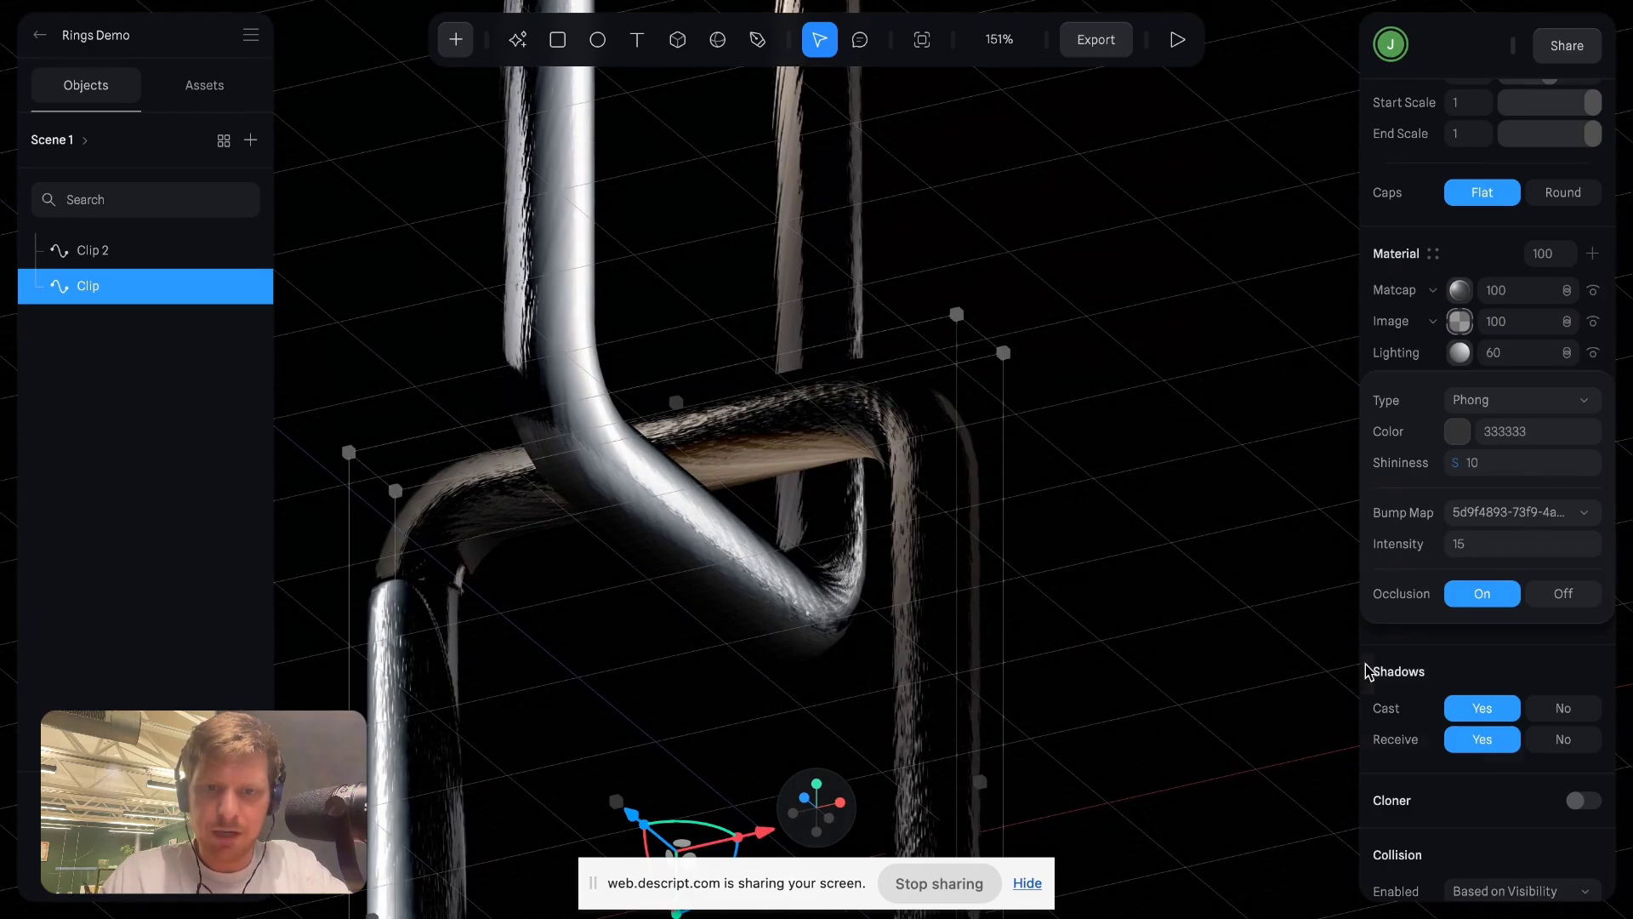
scroll(855, 555, "up", 3)
scroll(855, 554, "up", 3)
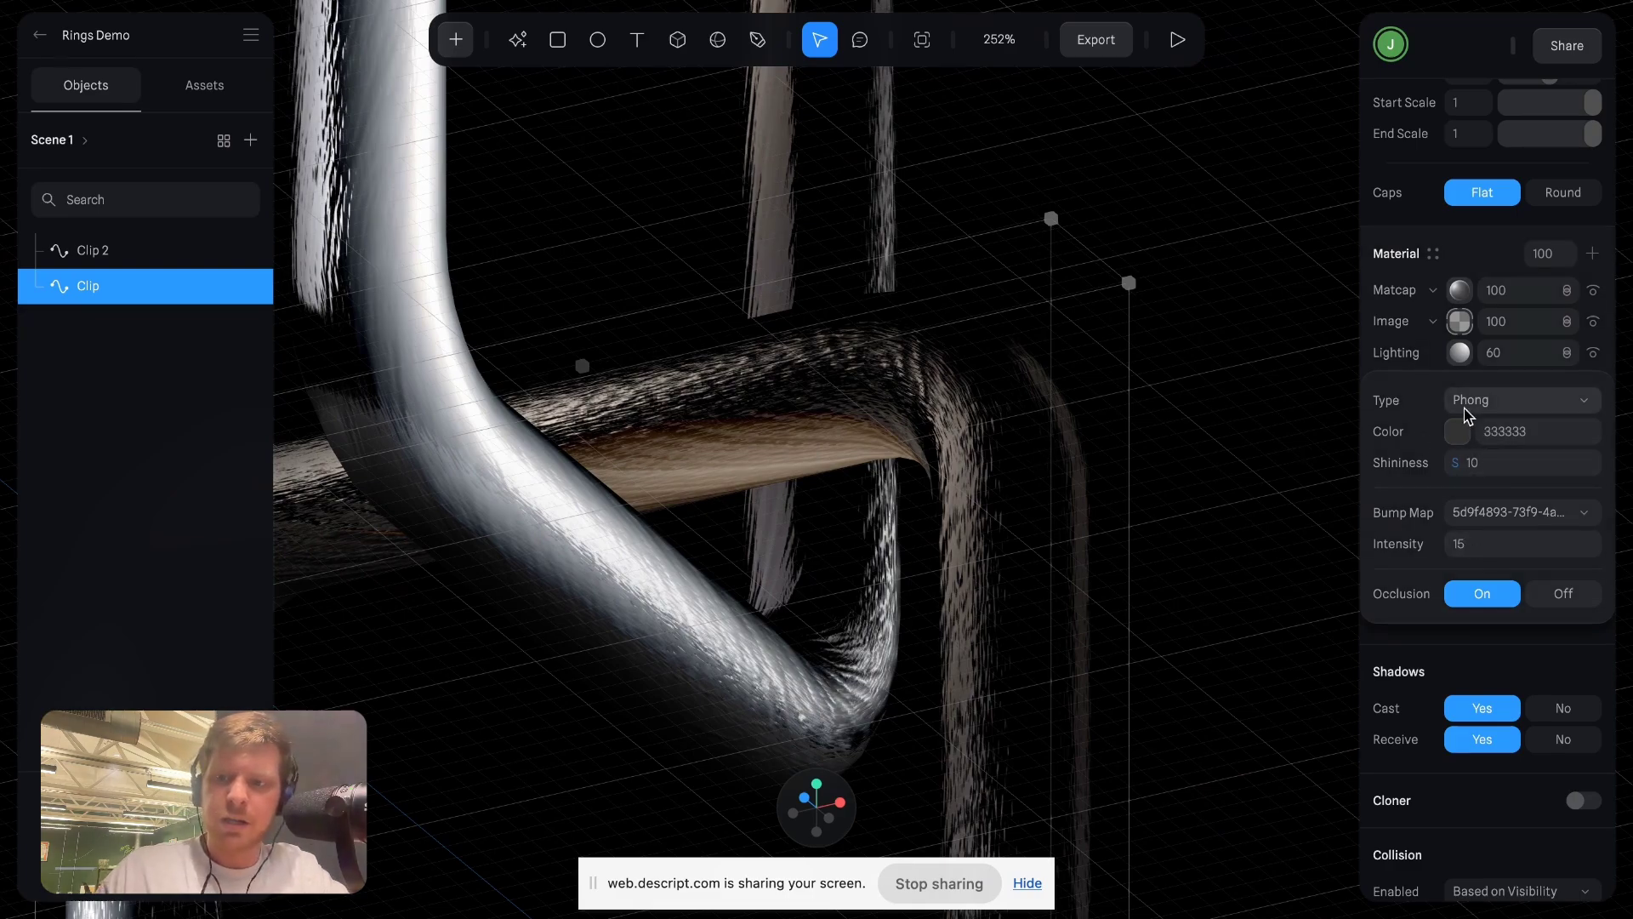
left_click(1457, 321)
left_click(1463, 233)
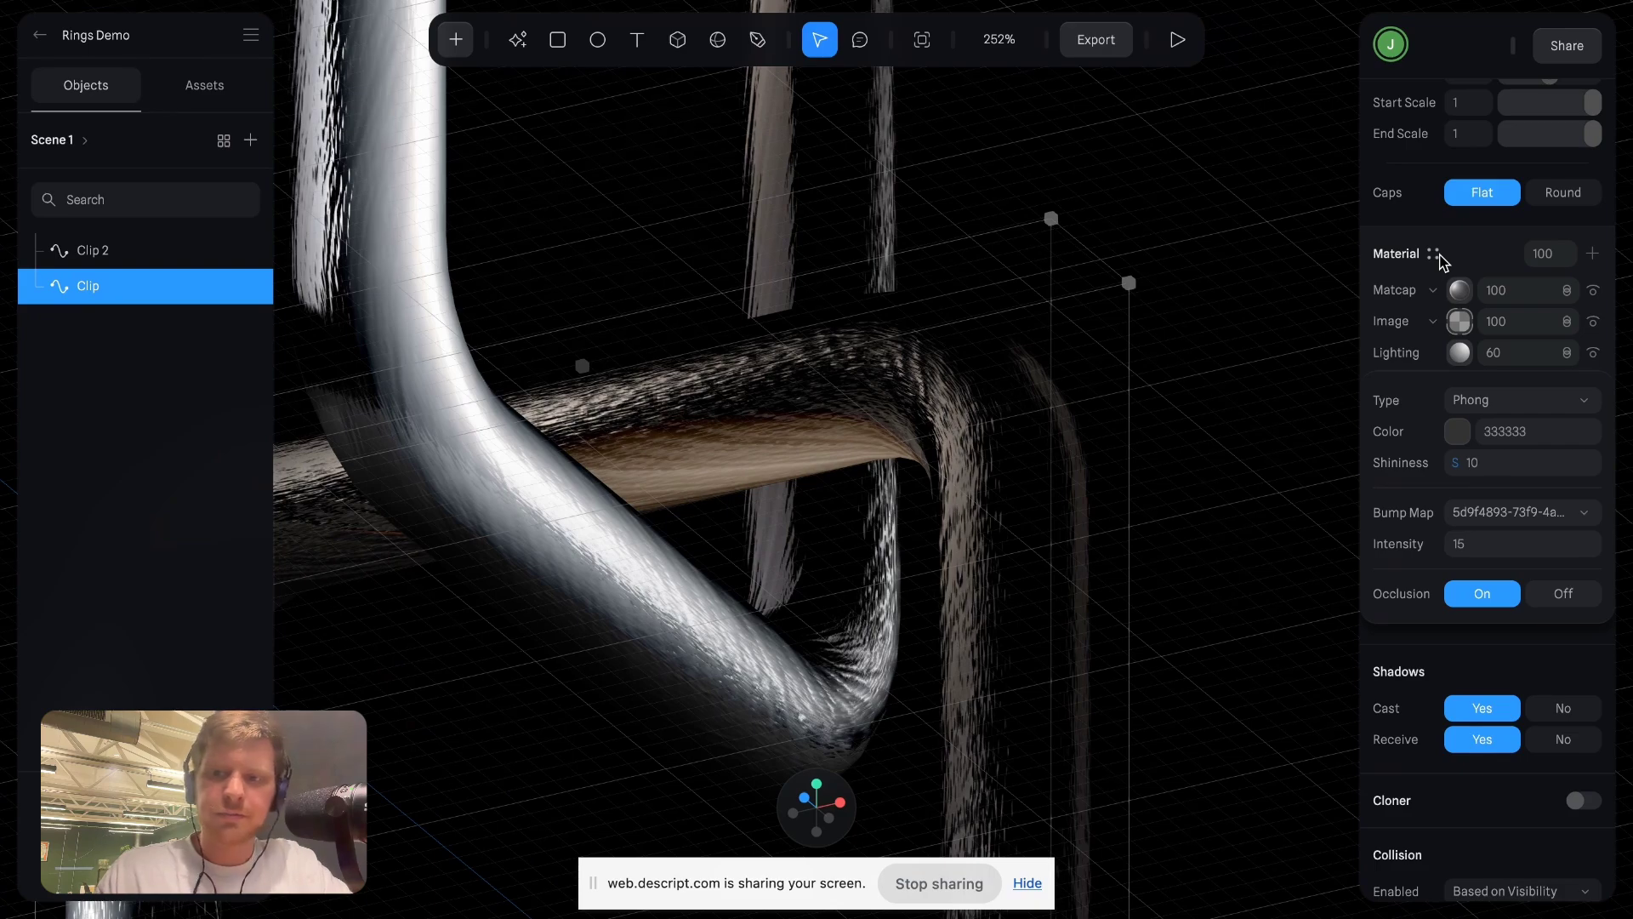
left_click(1438, 256)
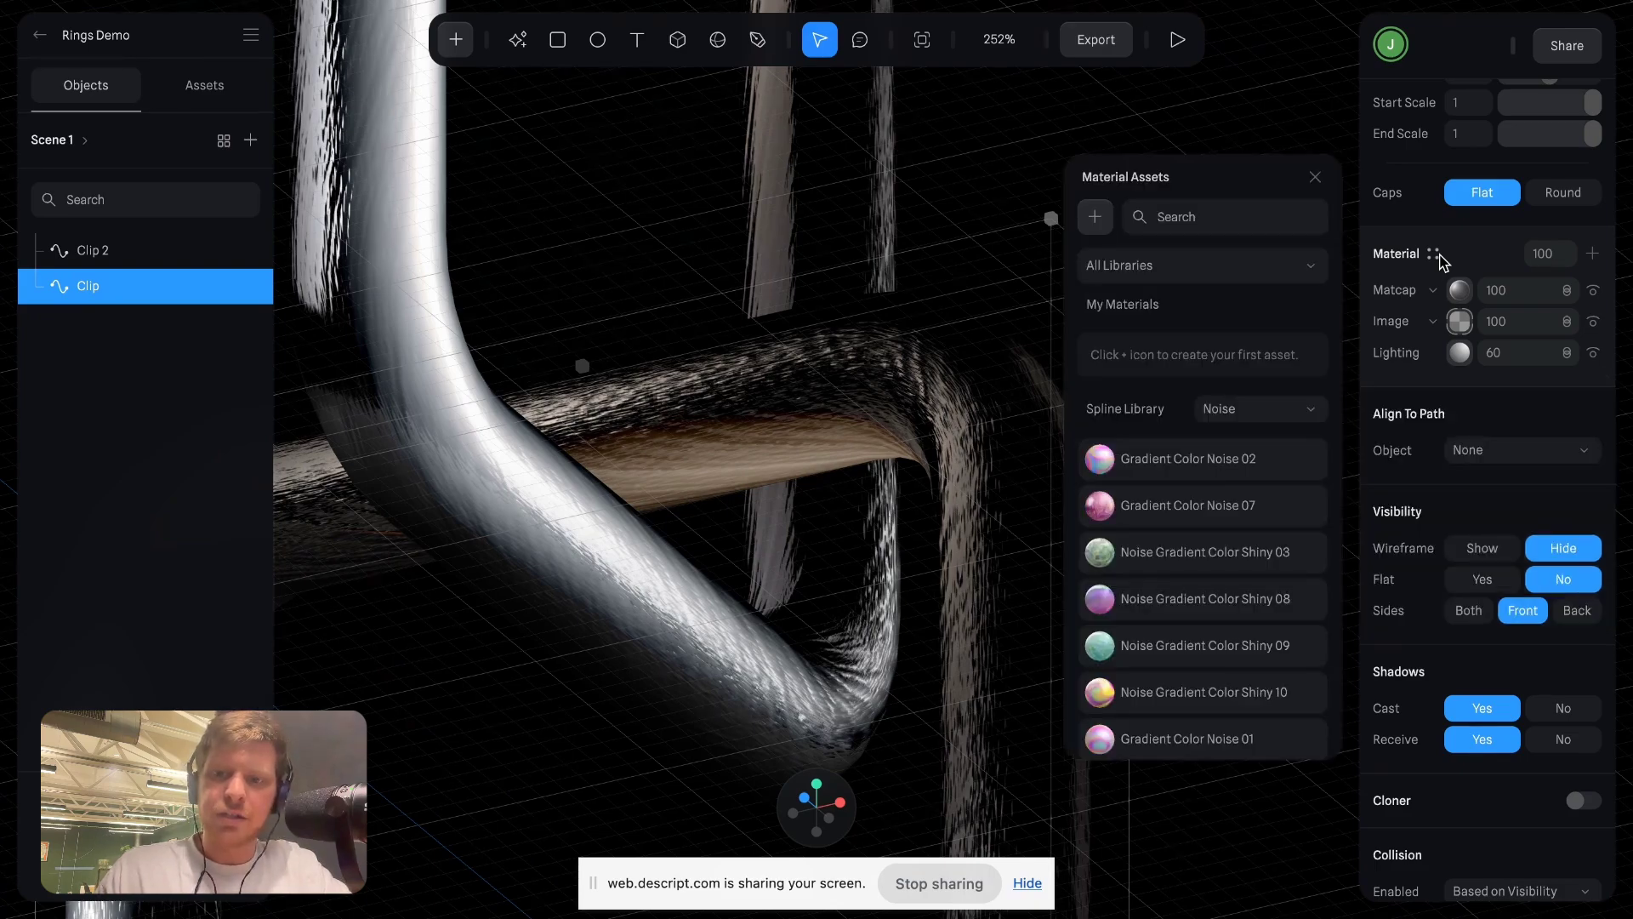
Save Clip's material as a new asset named Clip Material.
left_click(1096, 219)
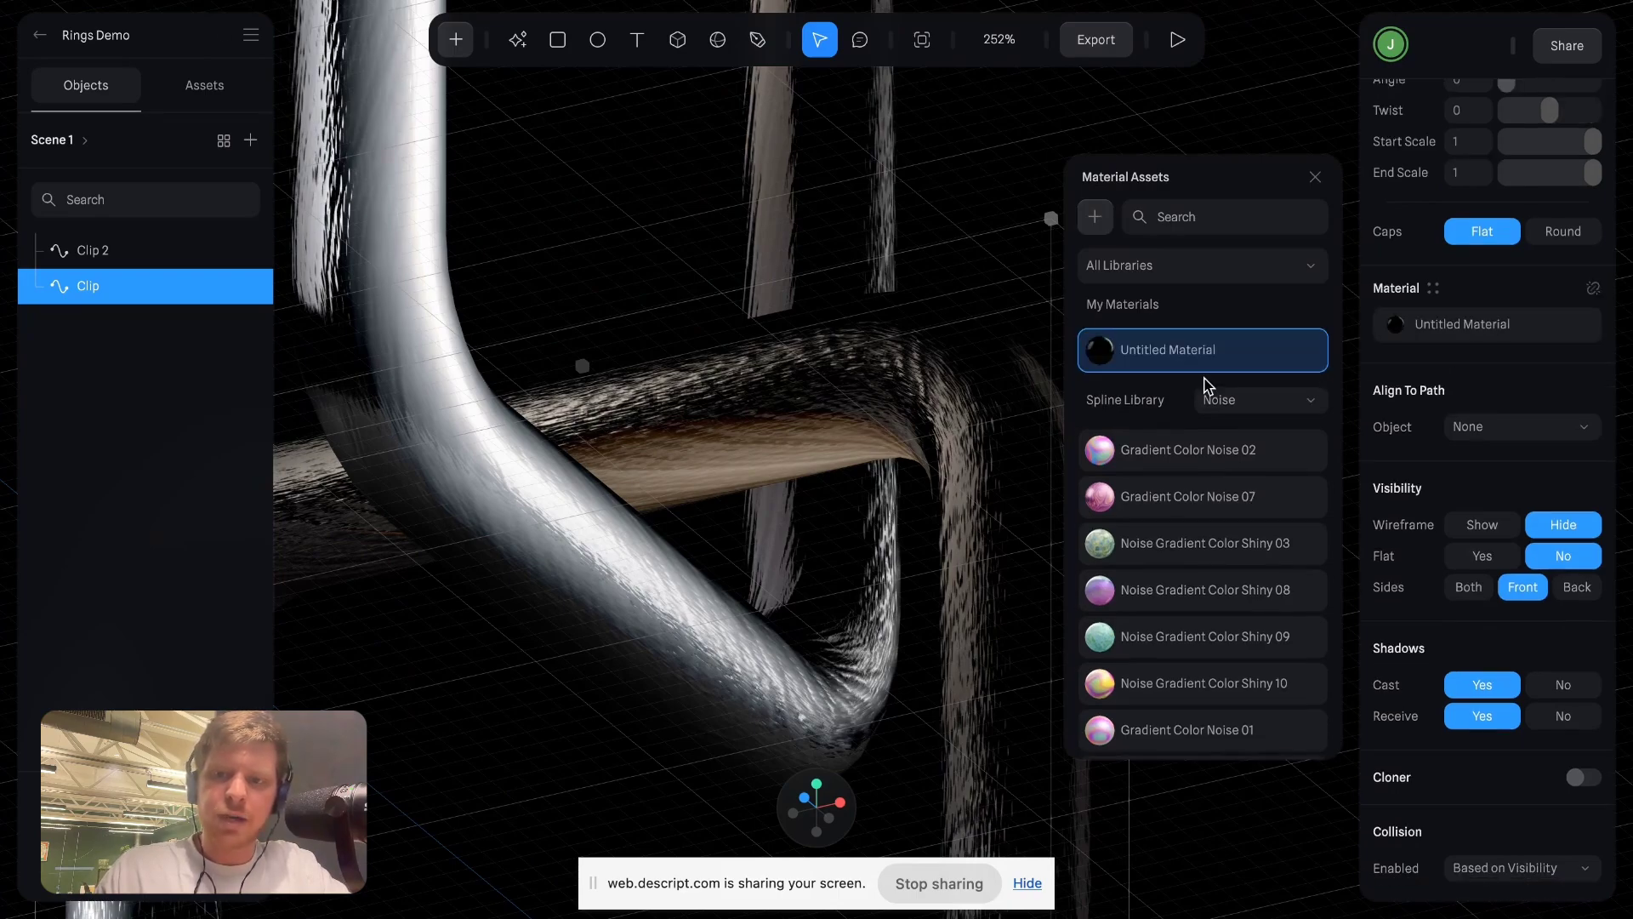
double_click(1185, 351)
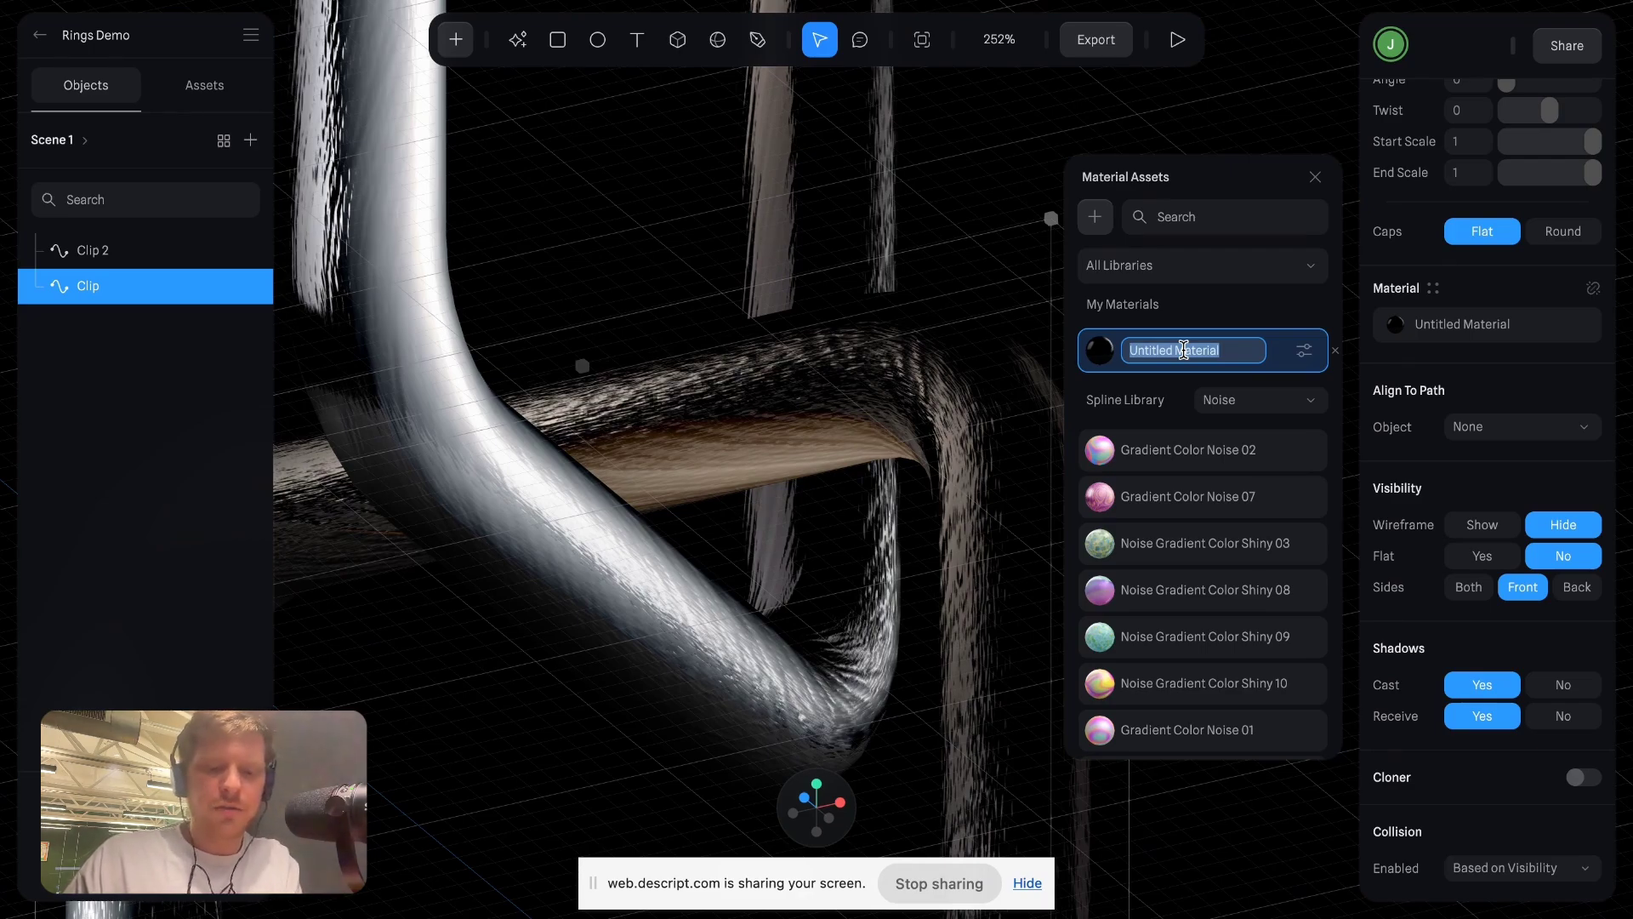
type("Clip")
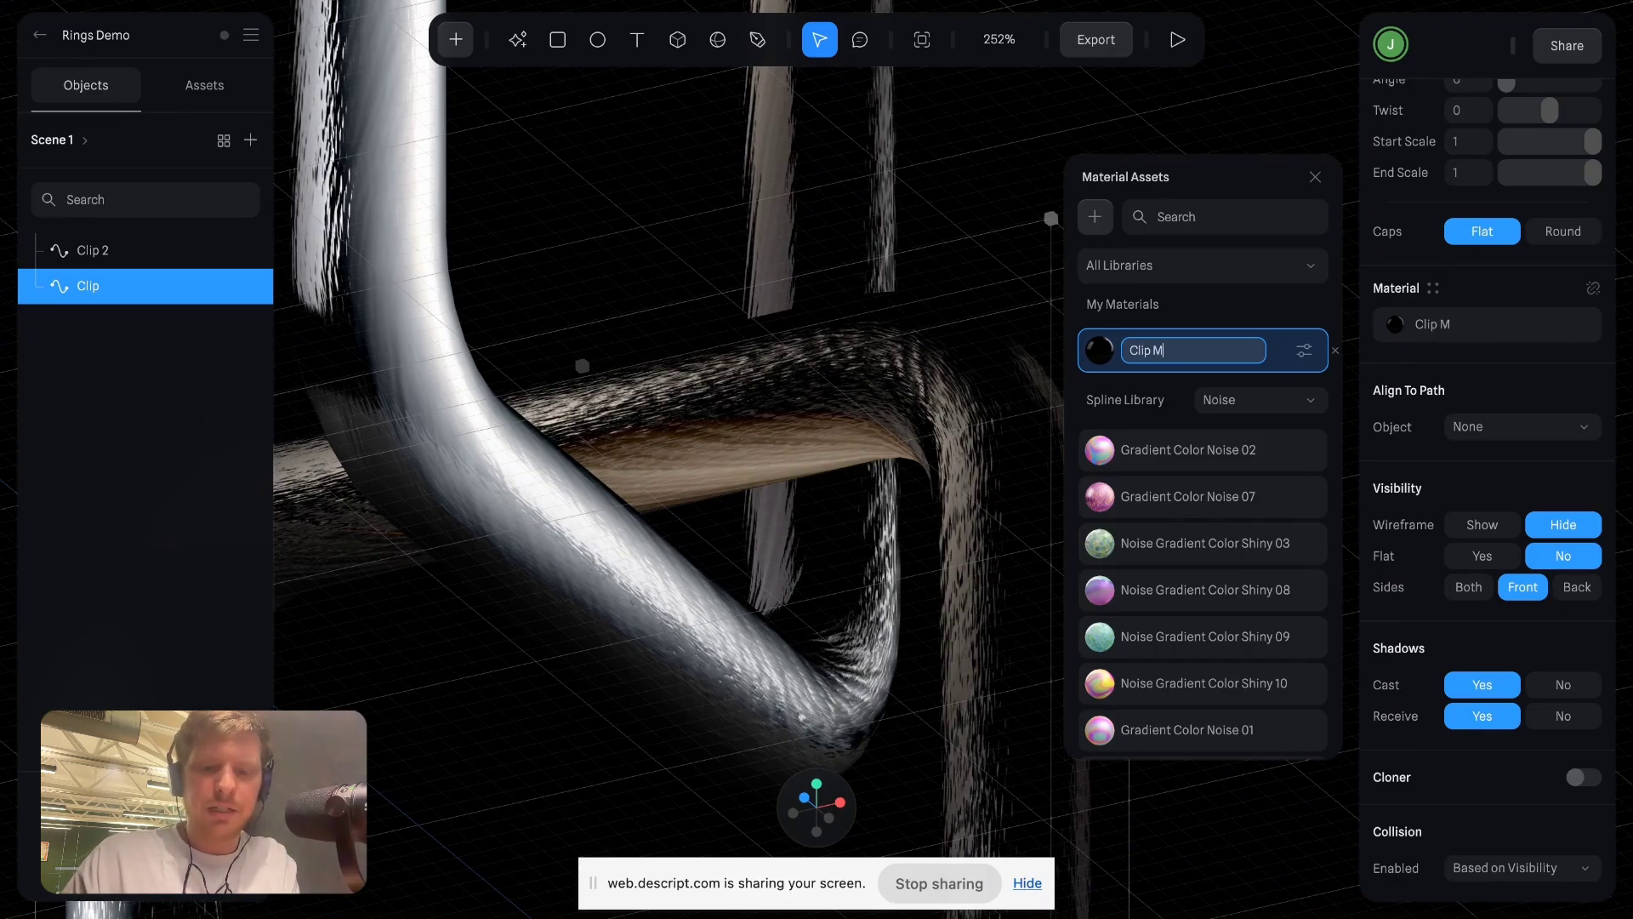
key("Return")
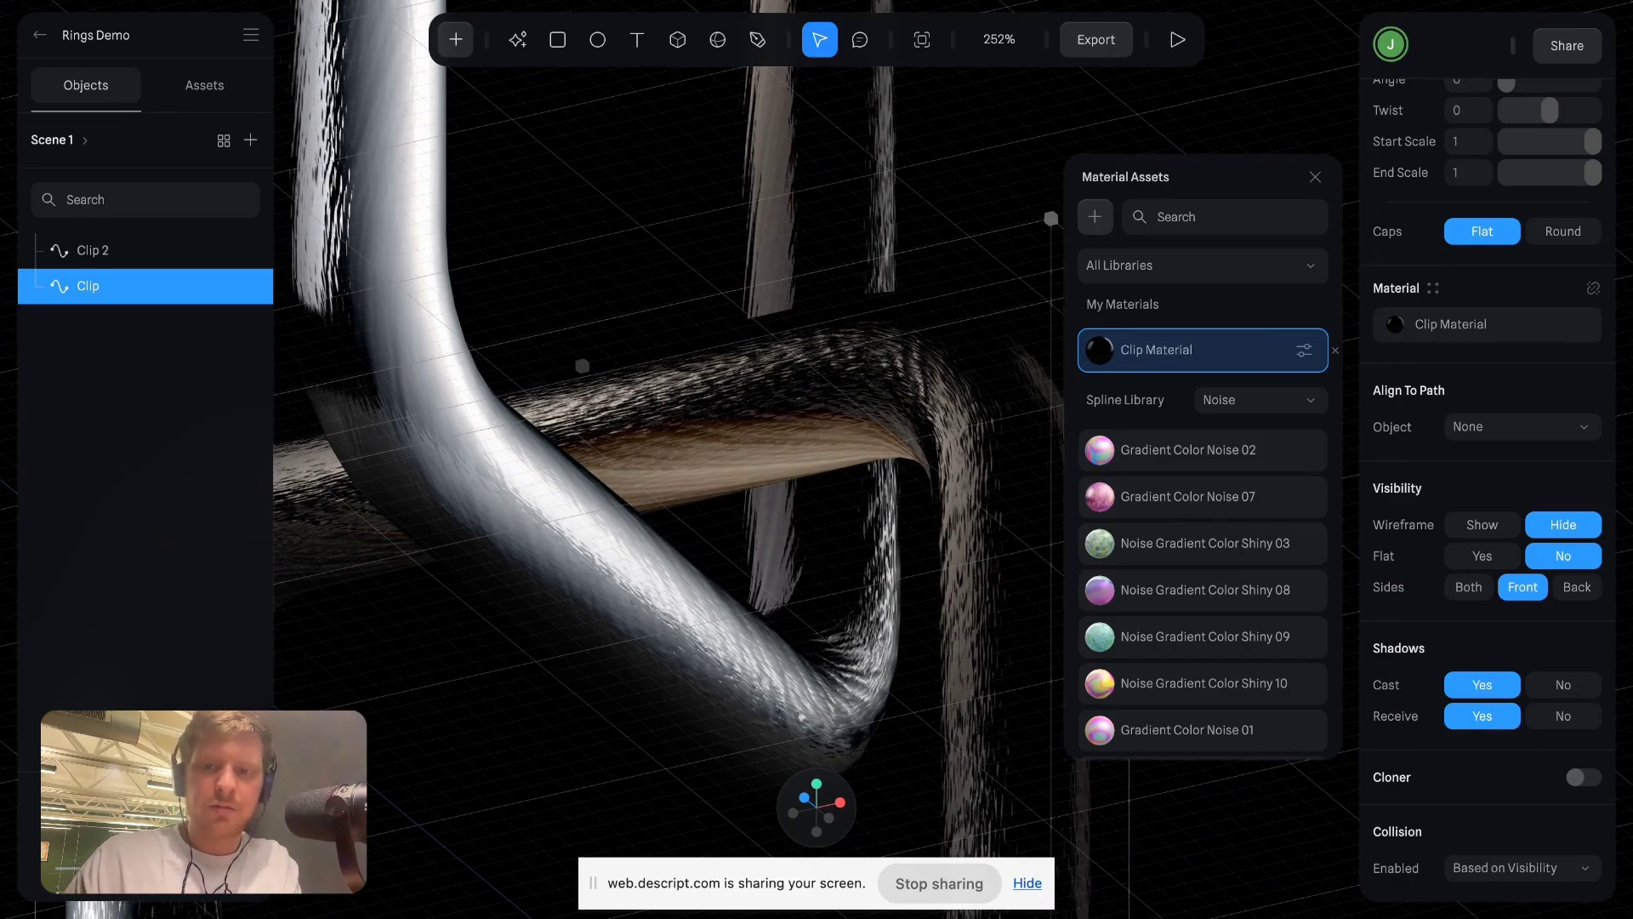
Apply Clip Material to Clip 2, then deselect it.
left_click(157, 255)
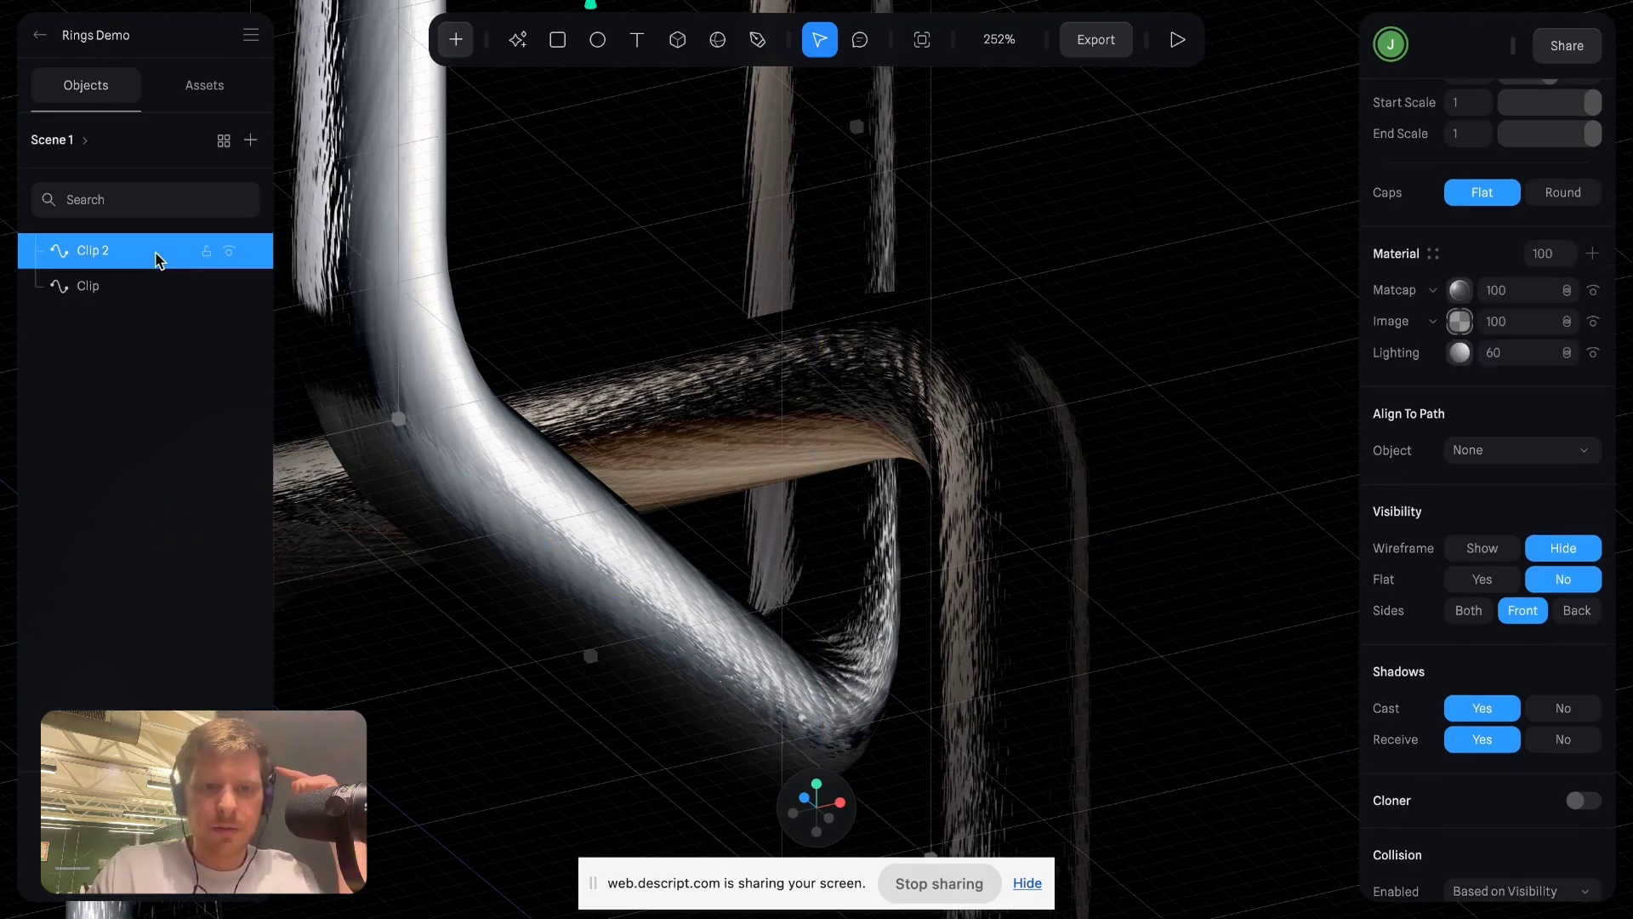
left_click(1434, 254)
left_click(1168, 347)
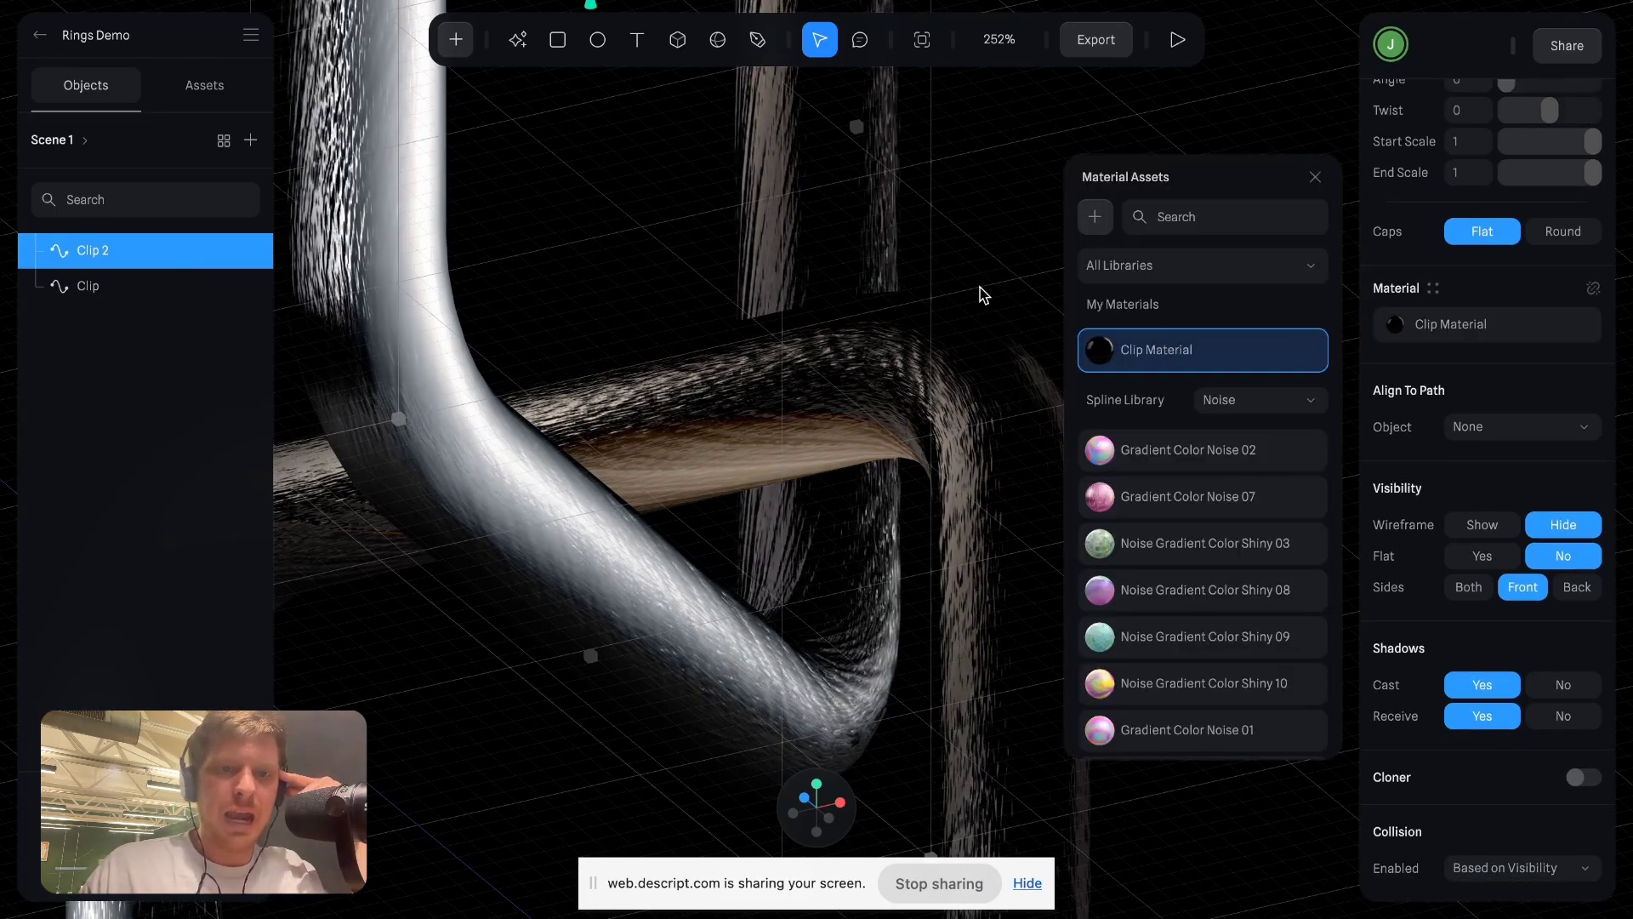
left_click(1021, 199)
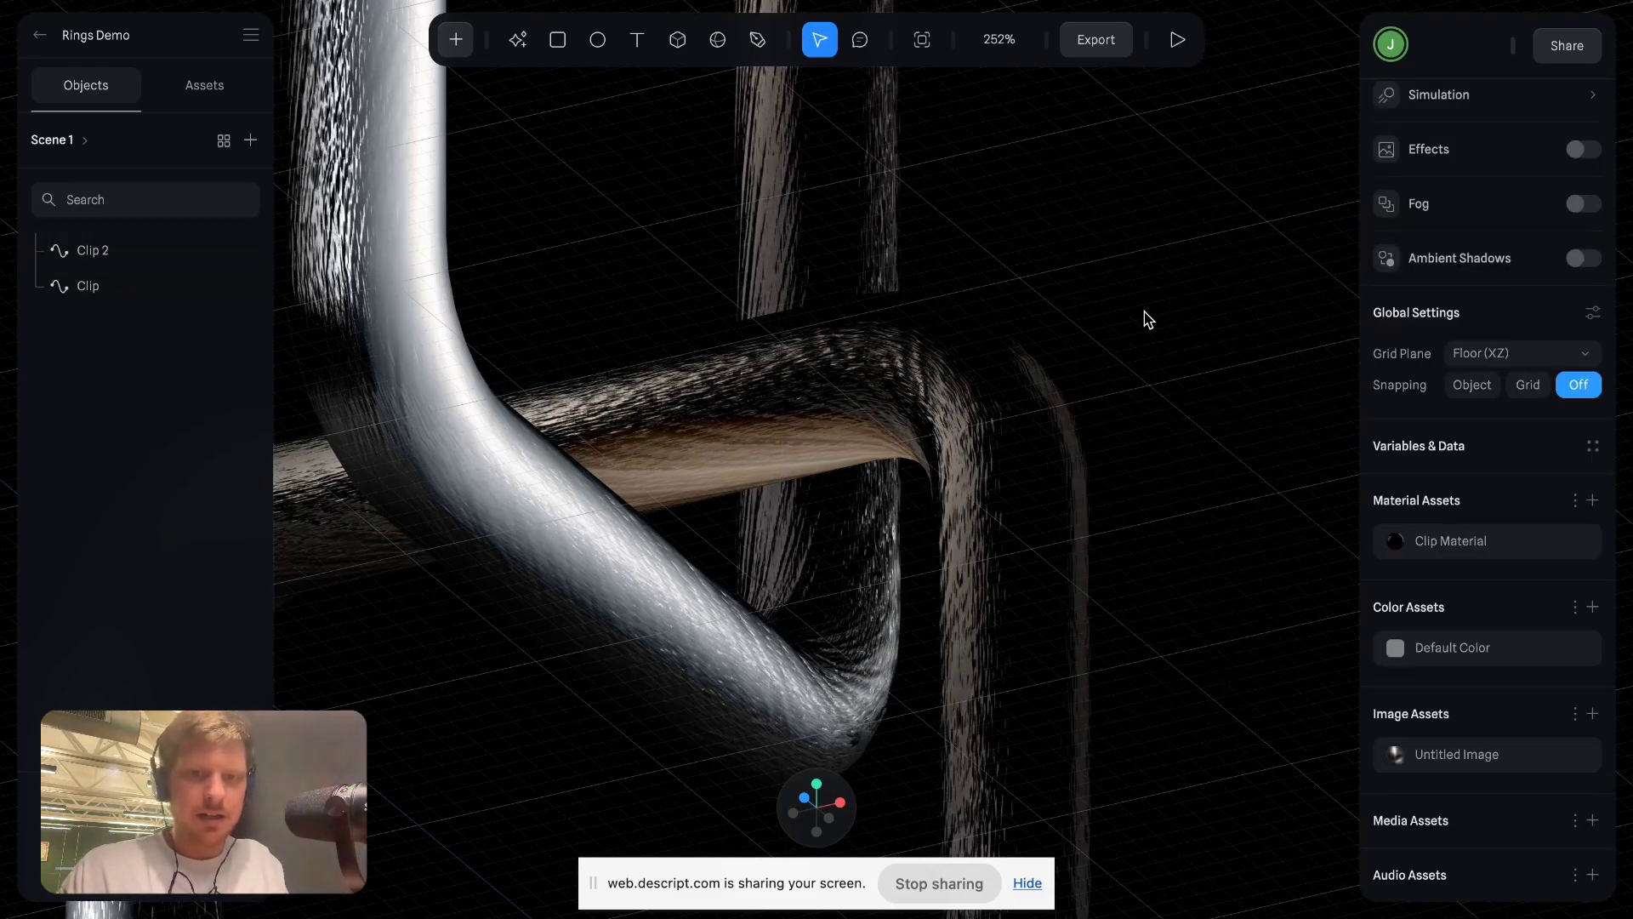
Select Clip 2 and enable its Linear Cloner so three copies line up in a row.
right_click_drag(1145, 317, 1144, 251)
scroll(1144, 254, "down", 5)
scroll(1143, 252, "down", 2)
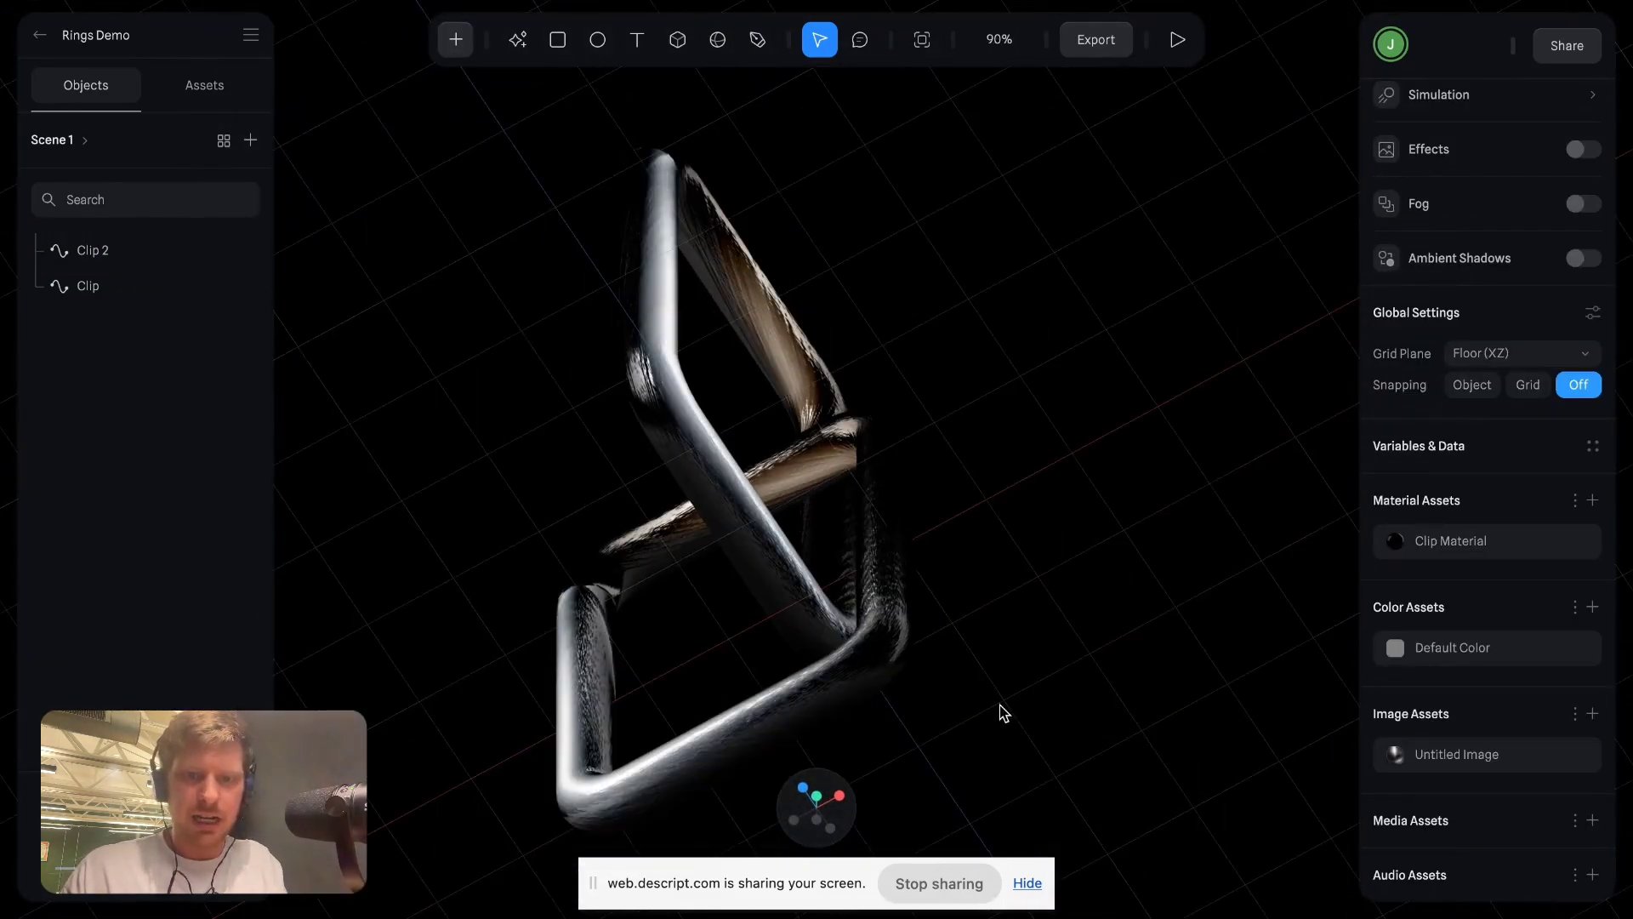
right_click_drag(1003, 711, 1017, 794)
scroll(1017, 796, "down", 3)
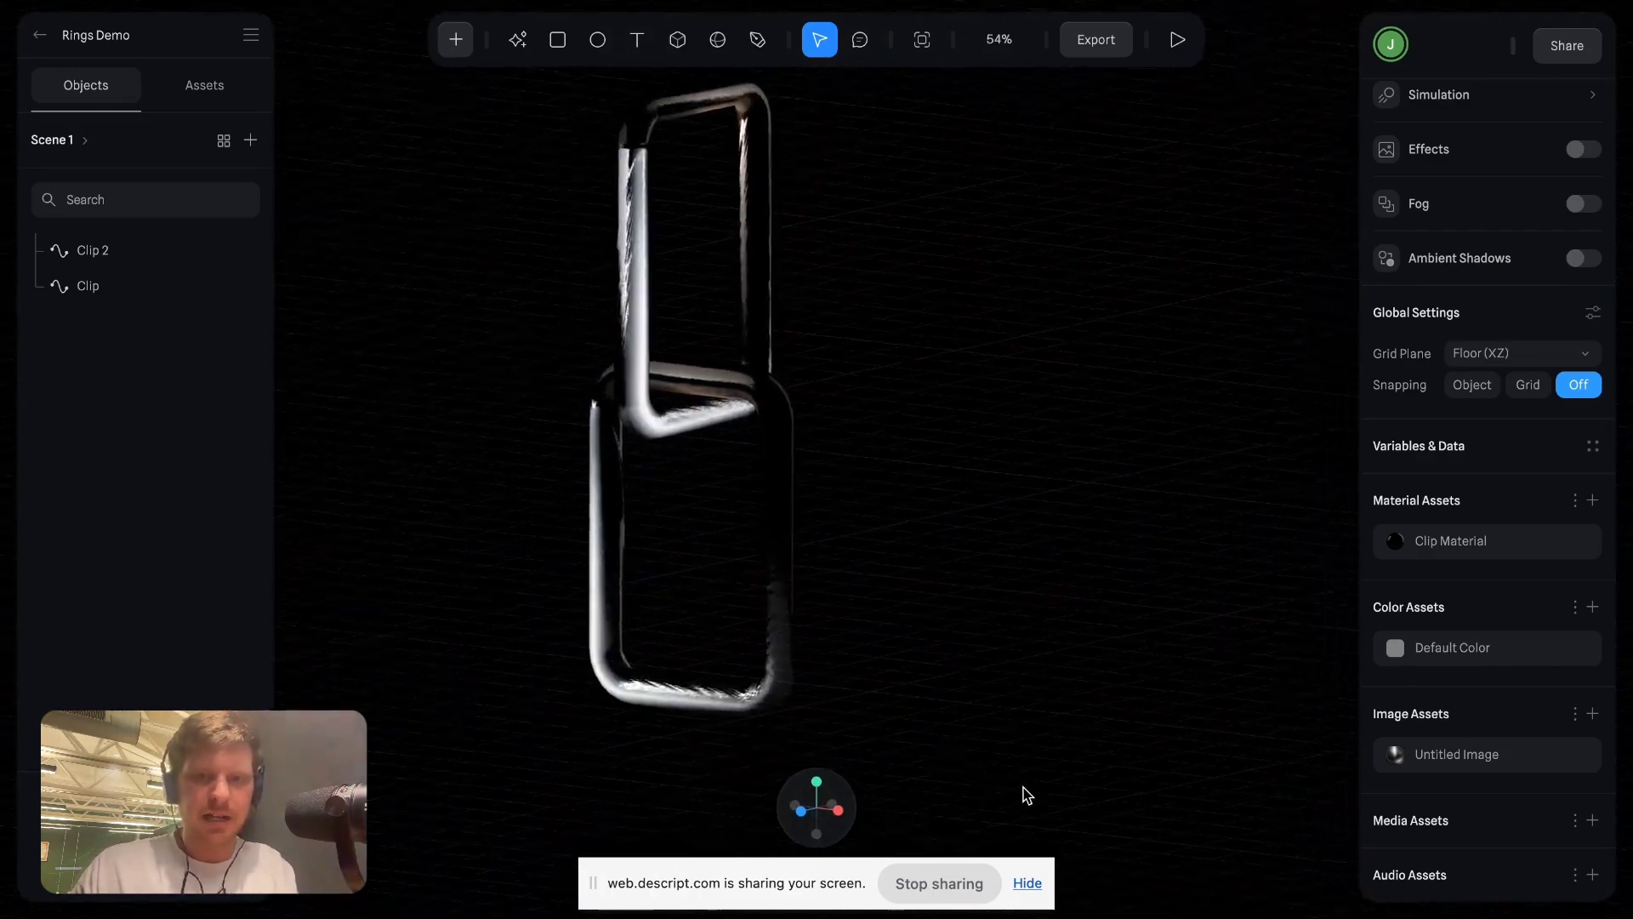
left_click_drag(501, 227, 768, 595)
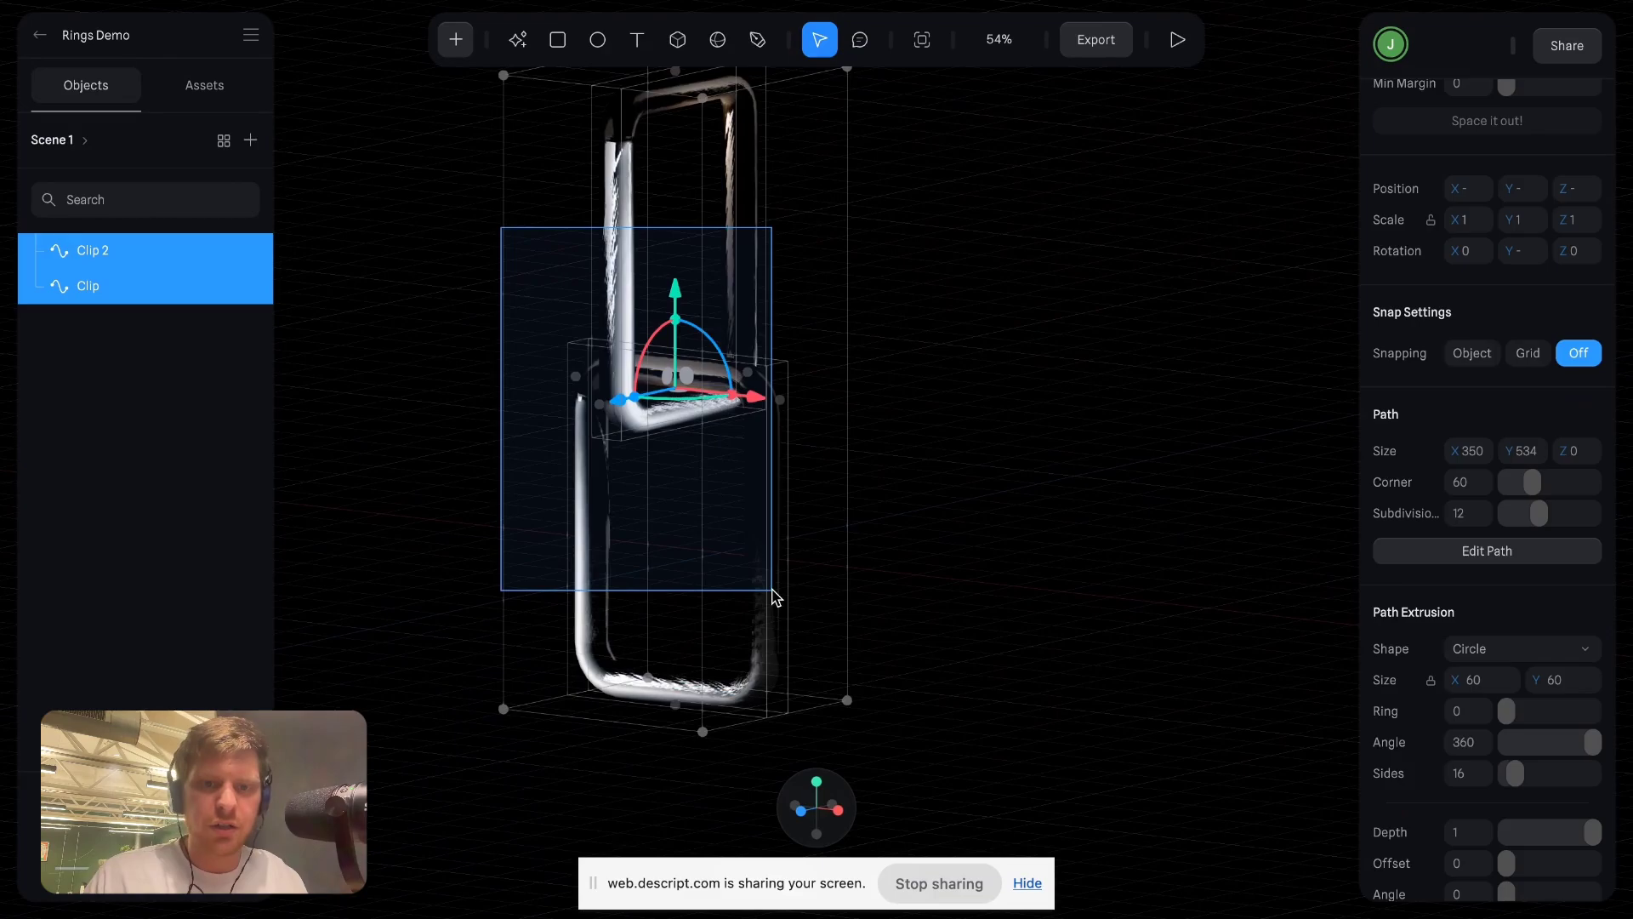
left_click(933, 585)
left_click(734, 193)
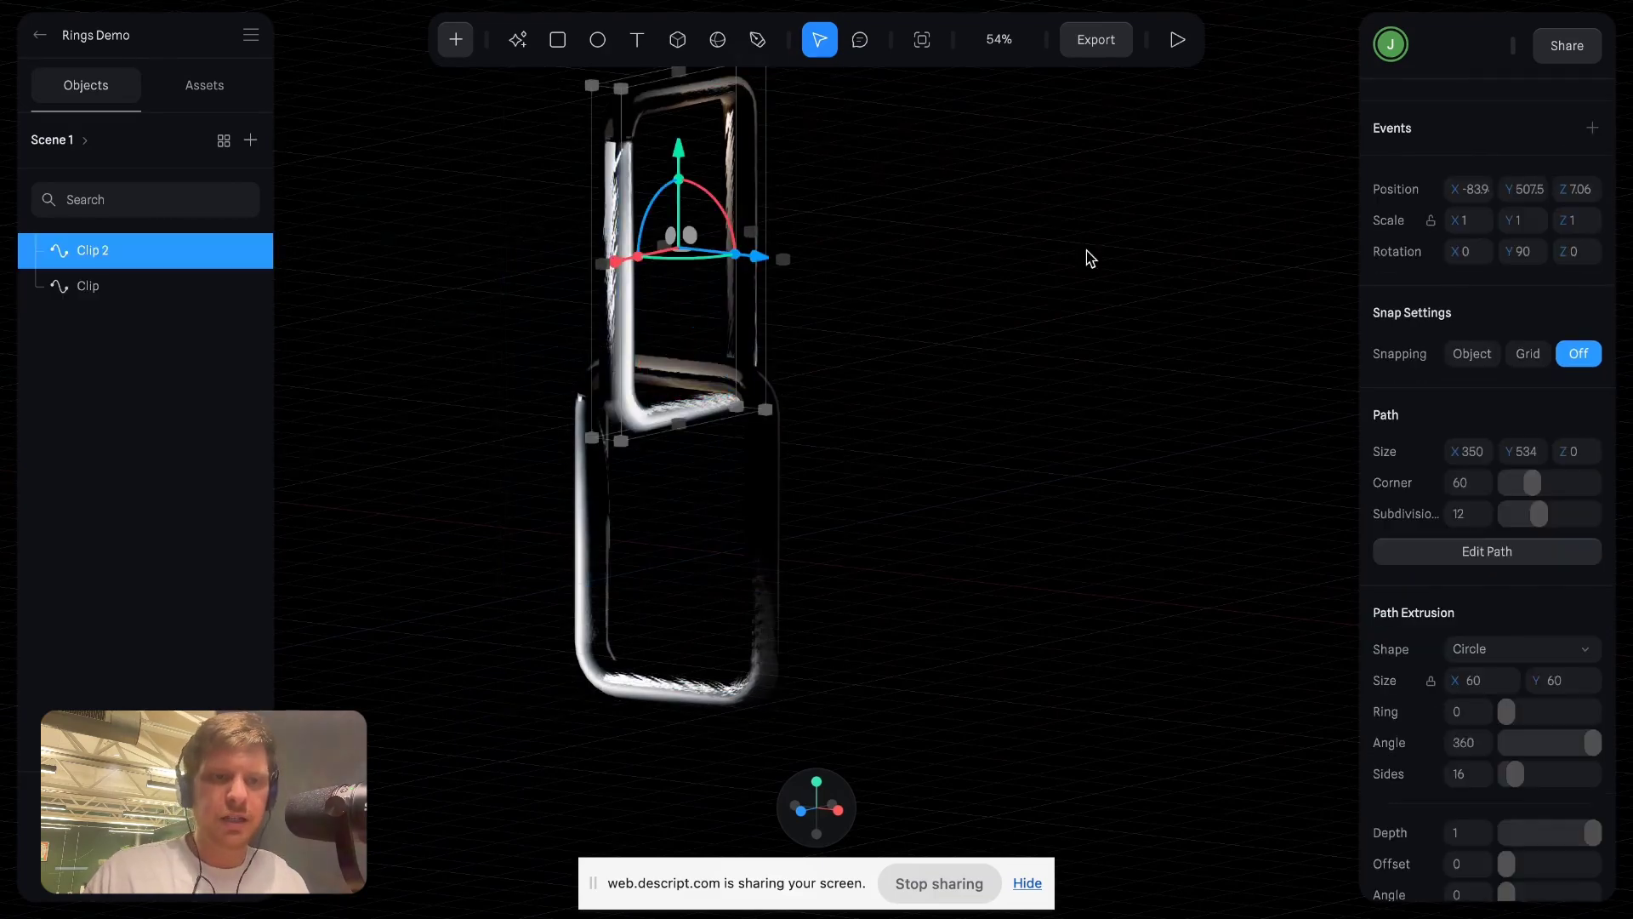
scroll(1463, 599, "down", 10)
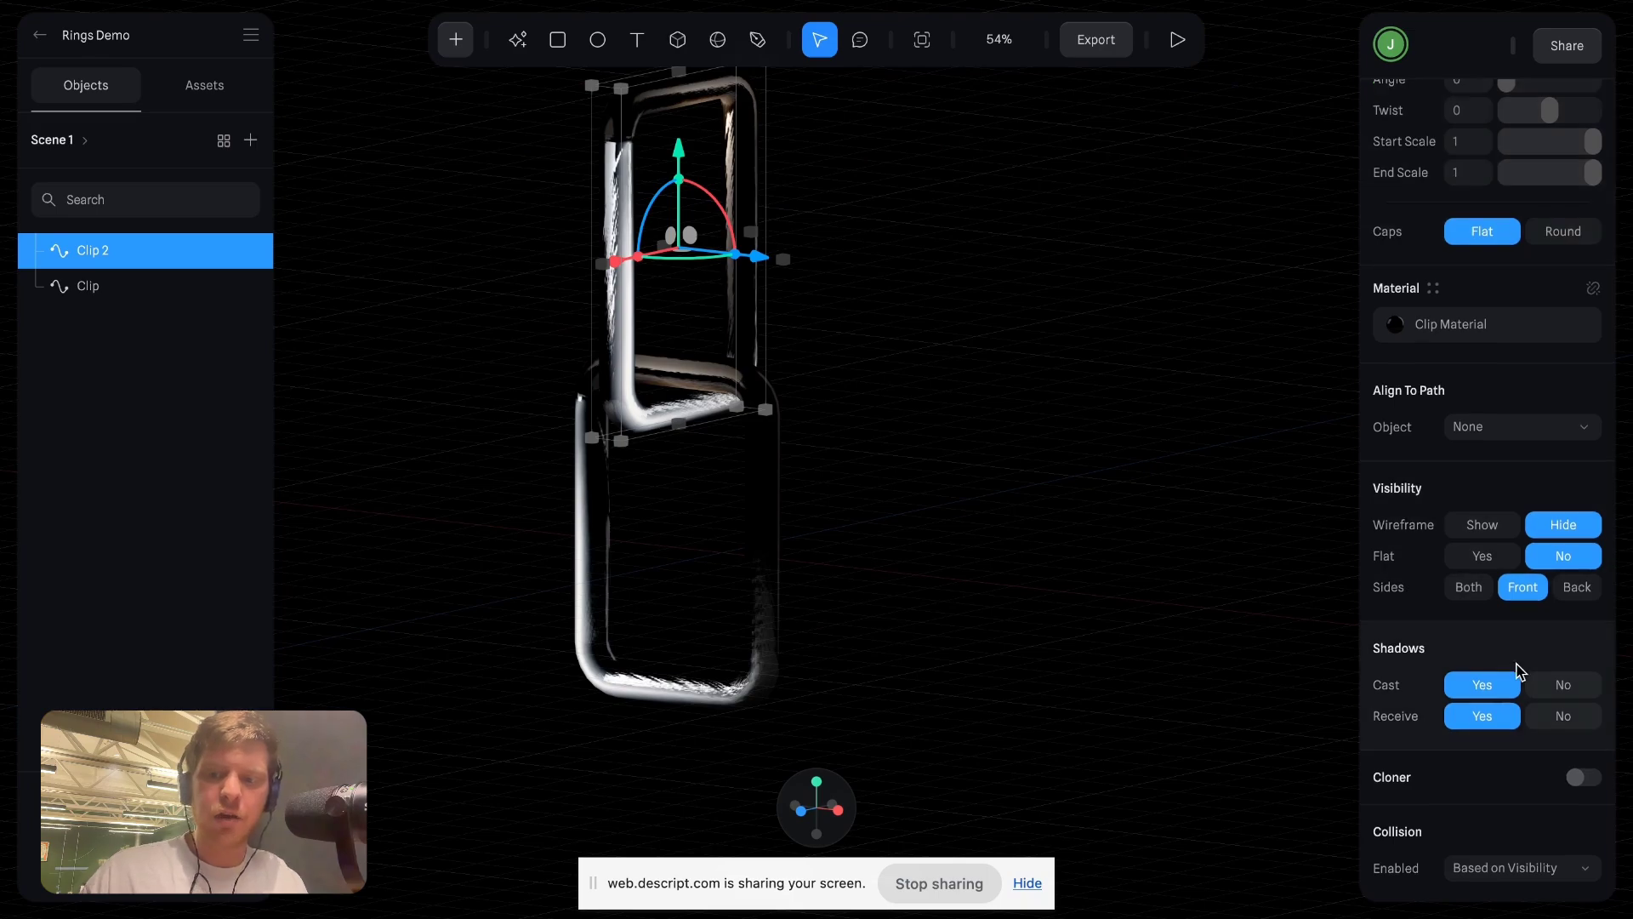
left_click(1575, 778)
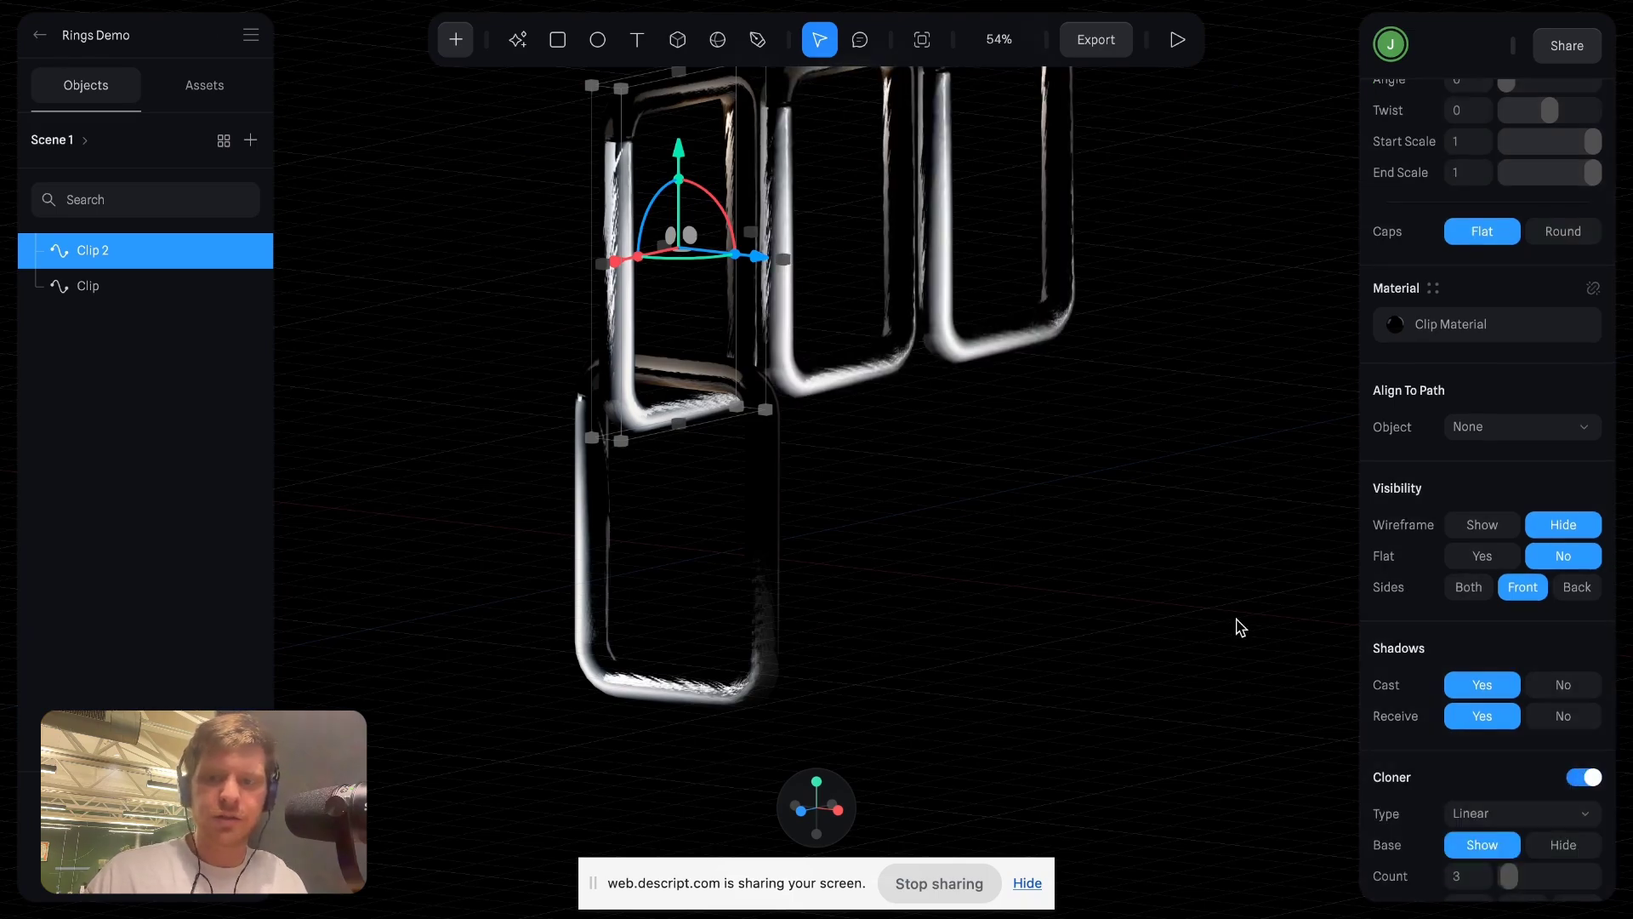
Adjust Clip 2's clone count down to 12, briefly toggling randomness on and off.
scroll(1469, 752, "down", 2)
mouse_move(1509, 671)
left_mouse_down()
mouse_move(1531, 670)
mouse_move(1520, 678)
left_mouse_up()
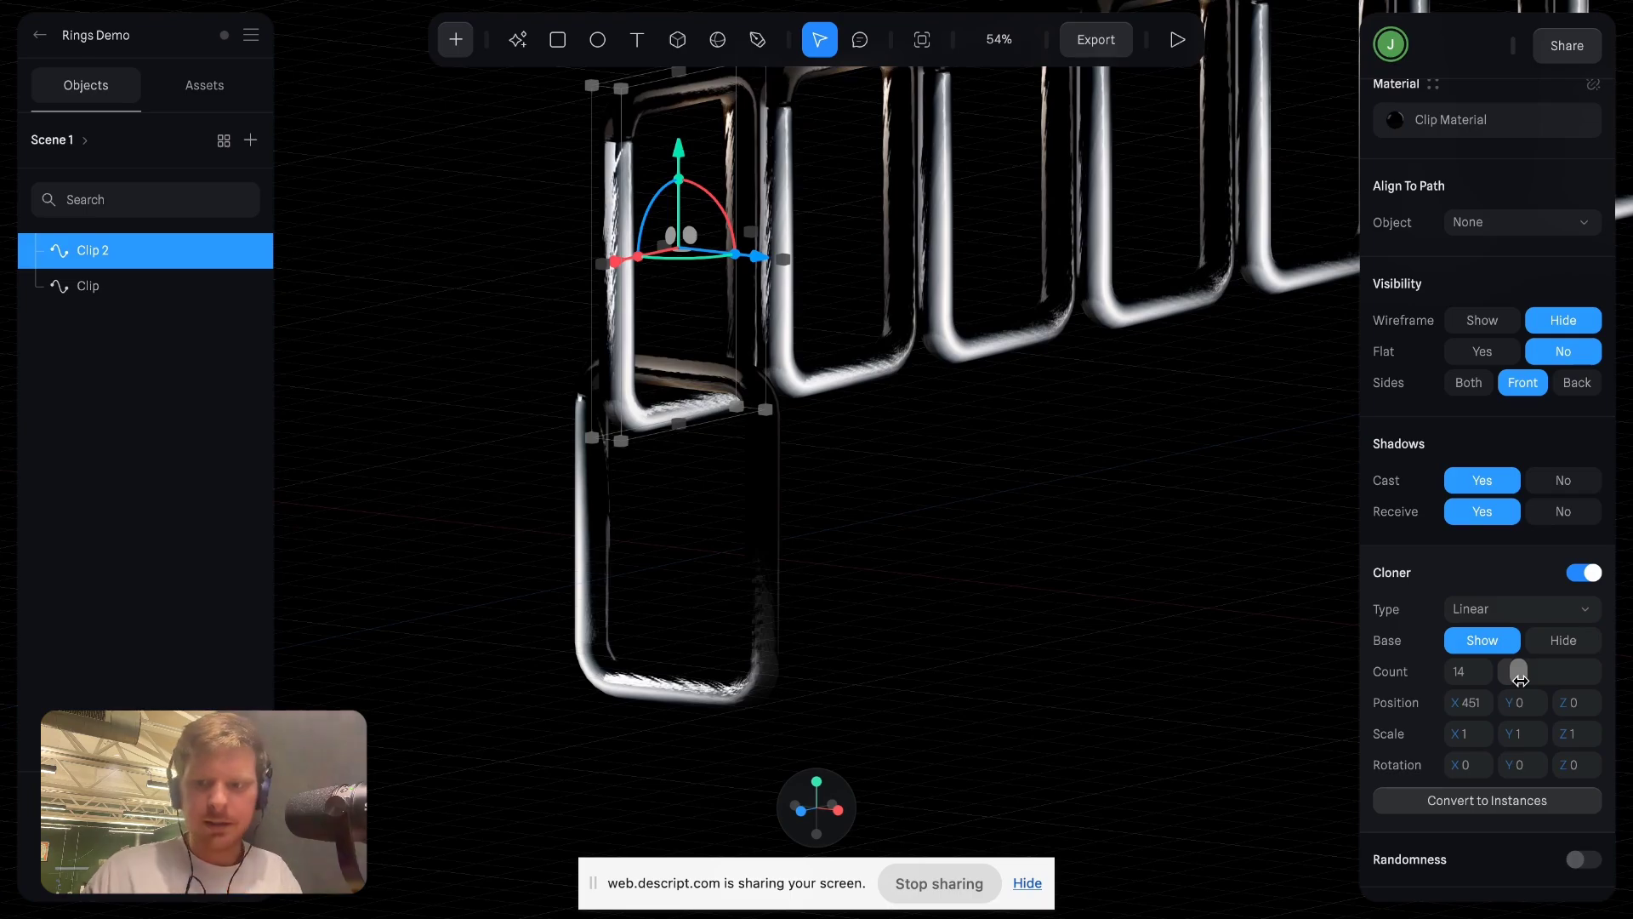
left_click_drag(1520, 678, 1516, 677)
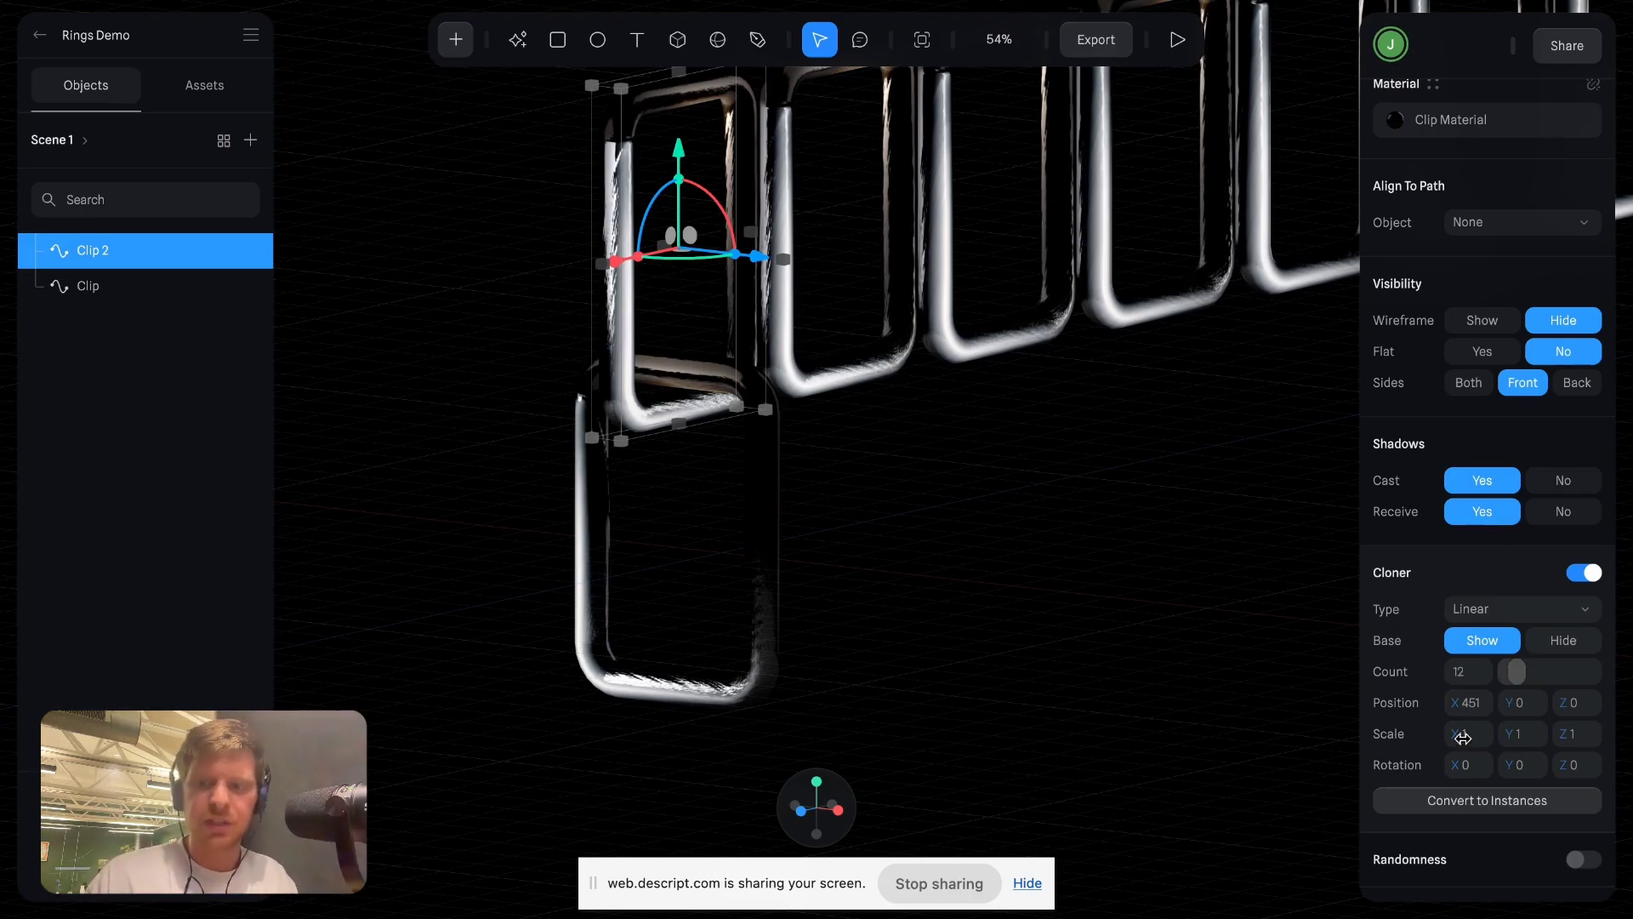
left_click(1573, 860)
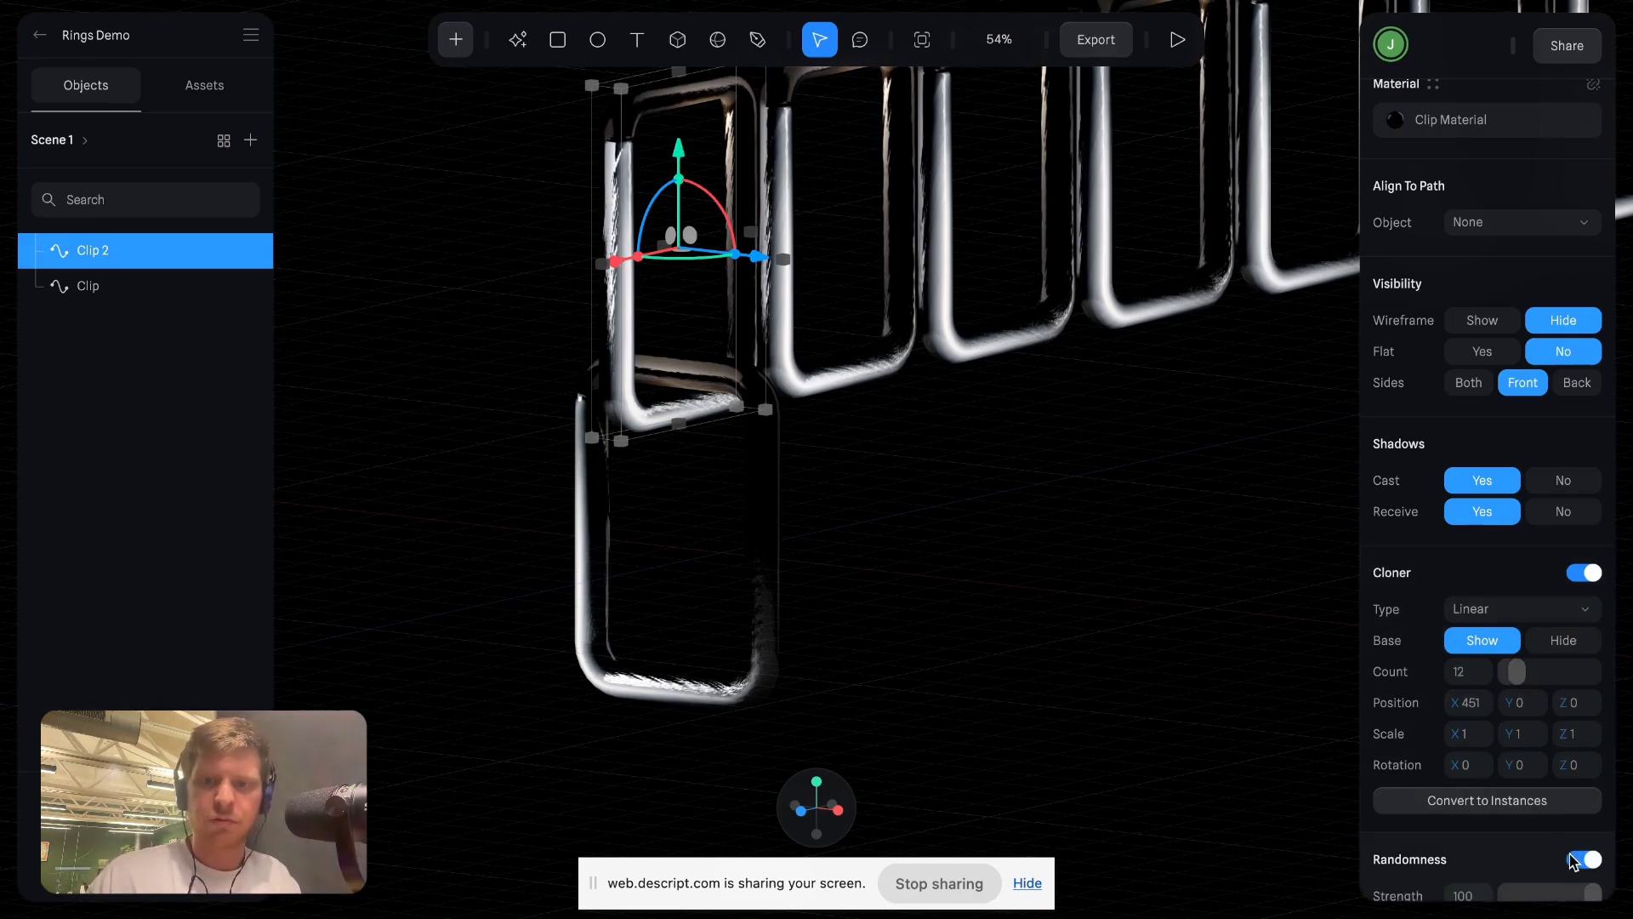
left_click(1584, 860)
Reselect Clip 2 and keep its extrusion cross-section round.
scroll(1576, 862, "down", 1)
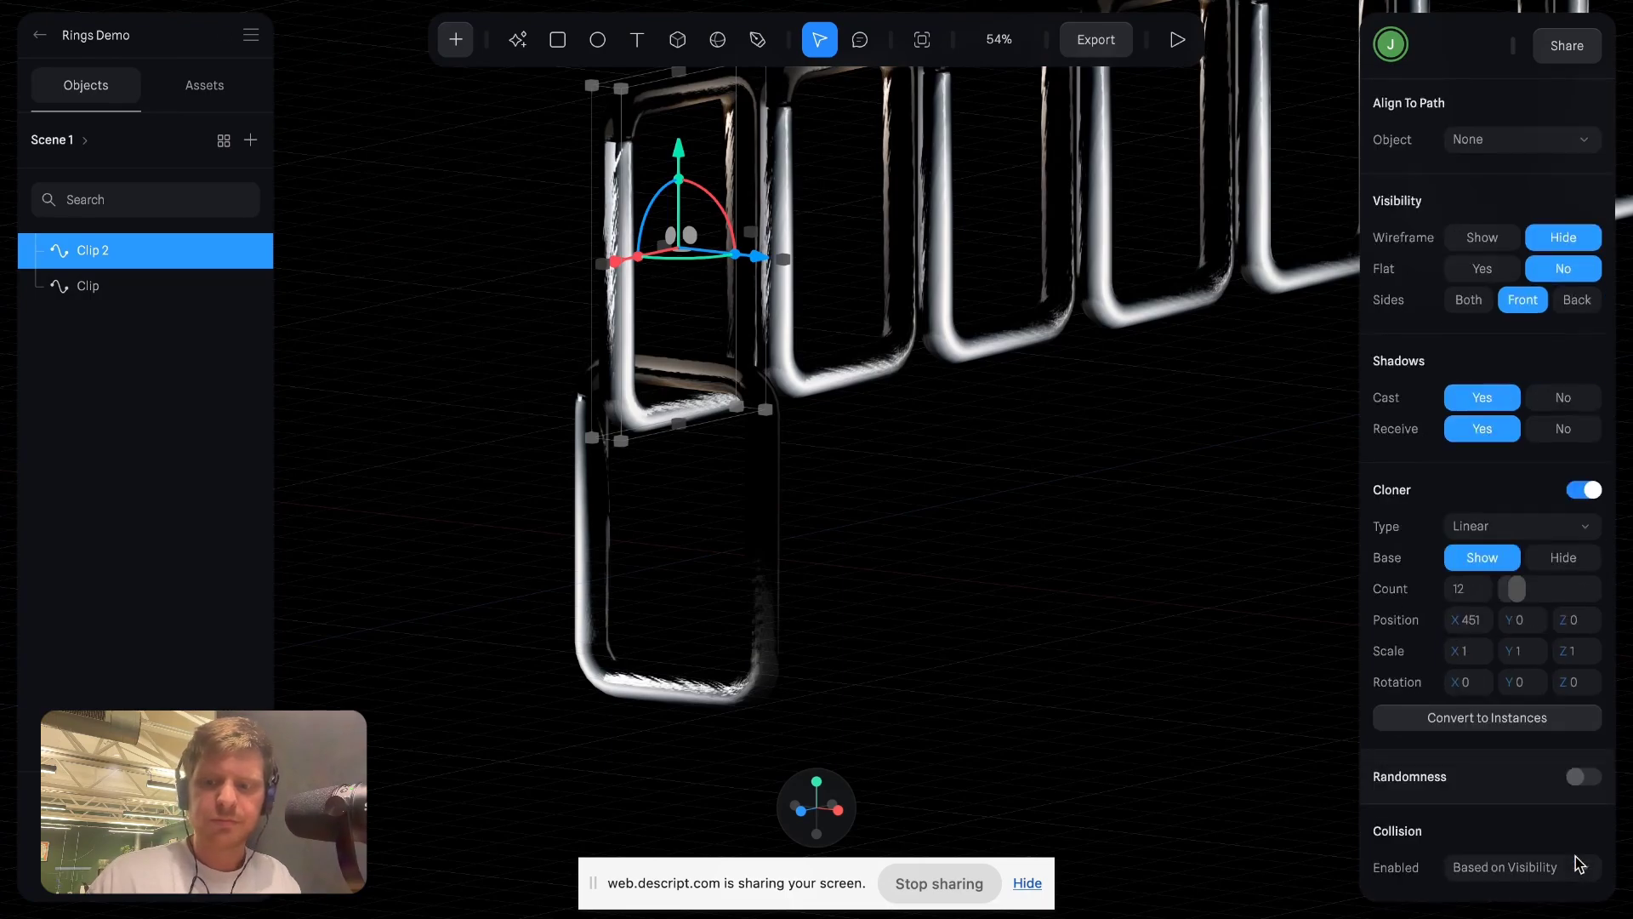
left_click(1109, 591)
scroll(1108, 590, "down", 5)
scroll(1115, 593, "down", 2)
left_click(847, 330)
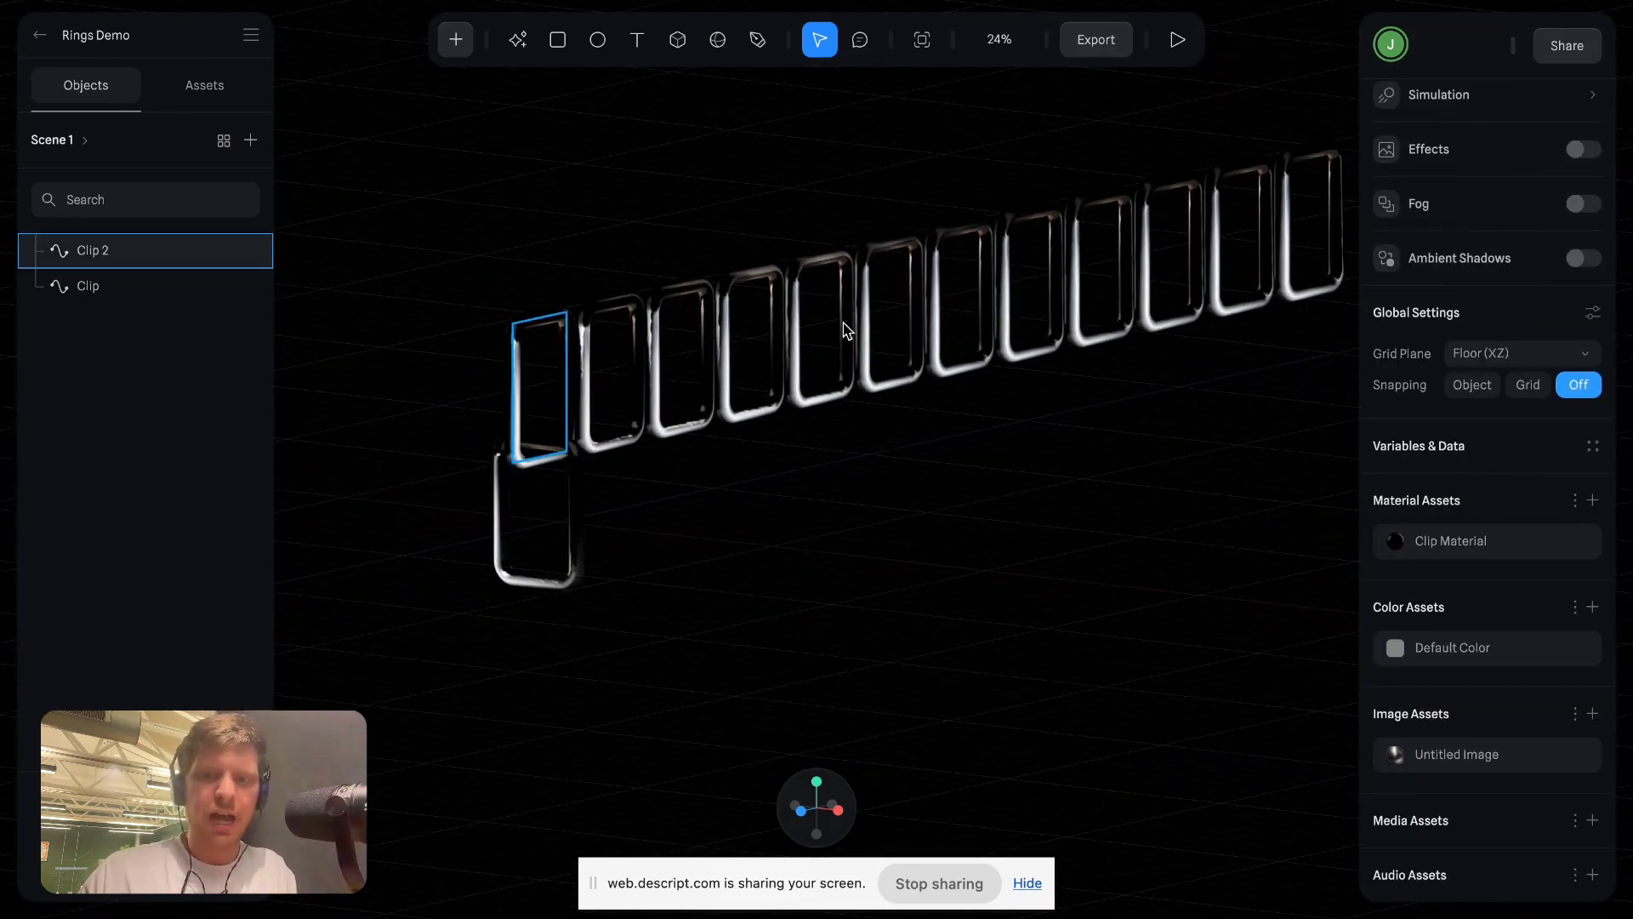
scroll(620, 432, "up", 4)
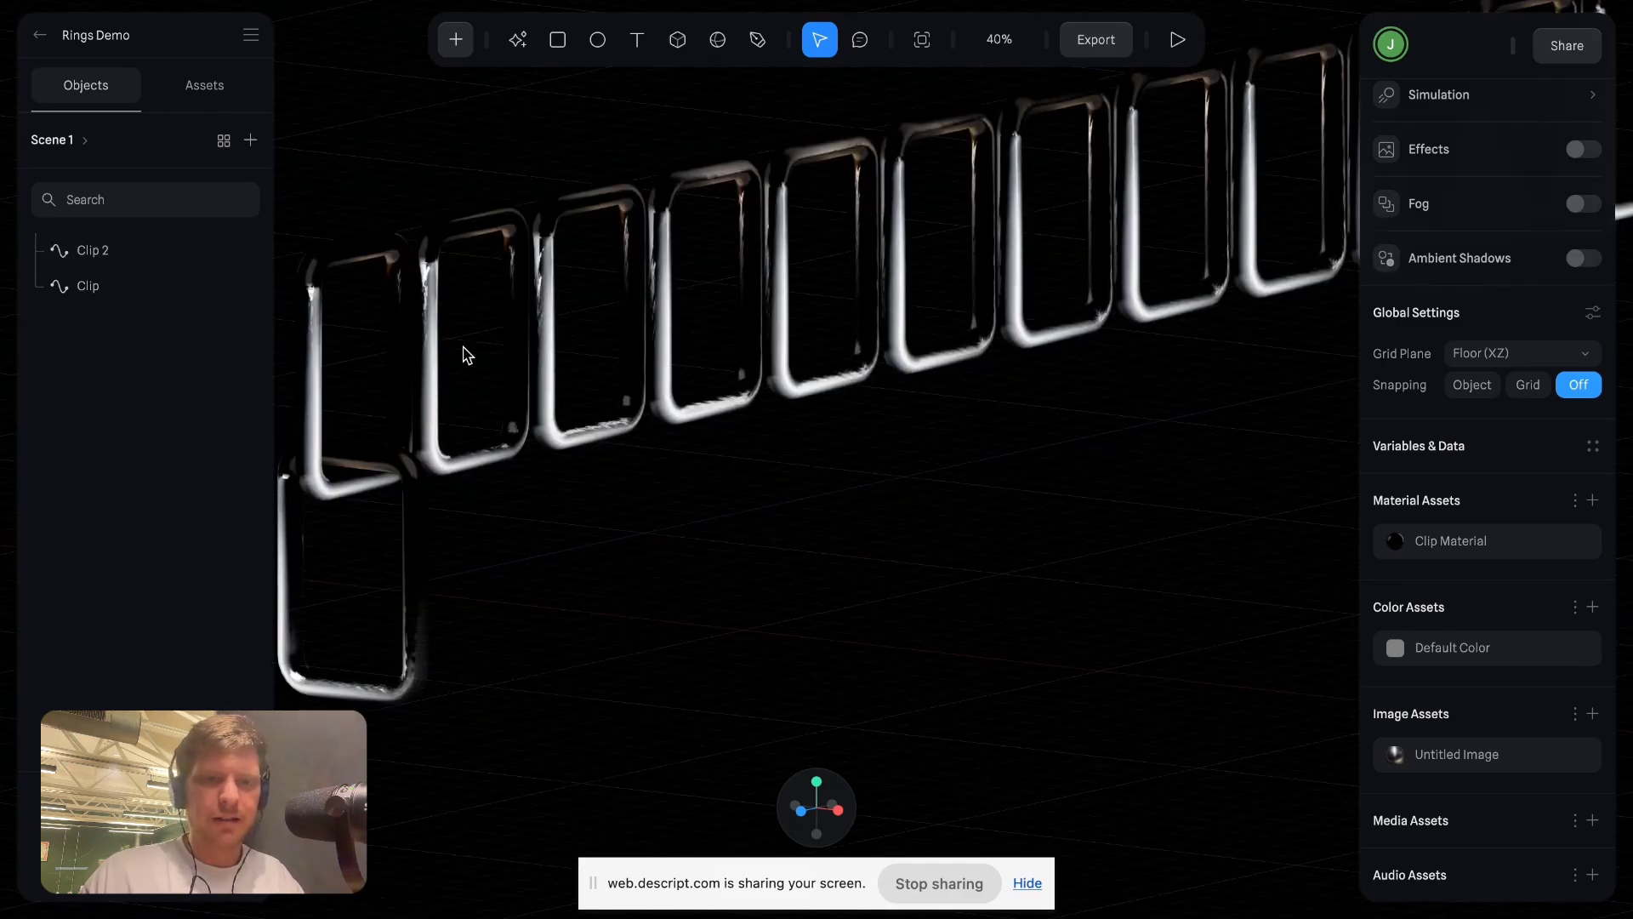
left_click(400, 358)
scroll(1469, 697, "down", 3)
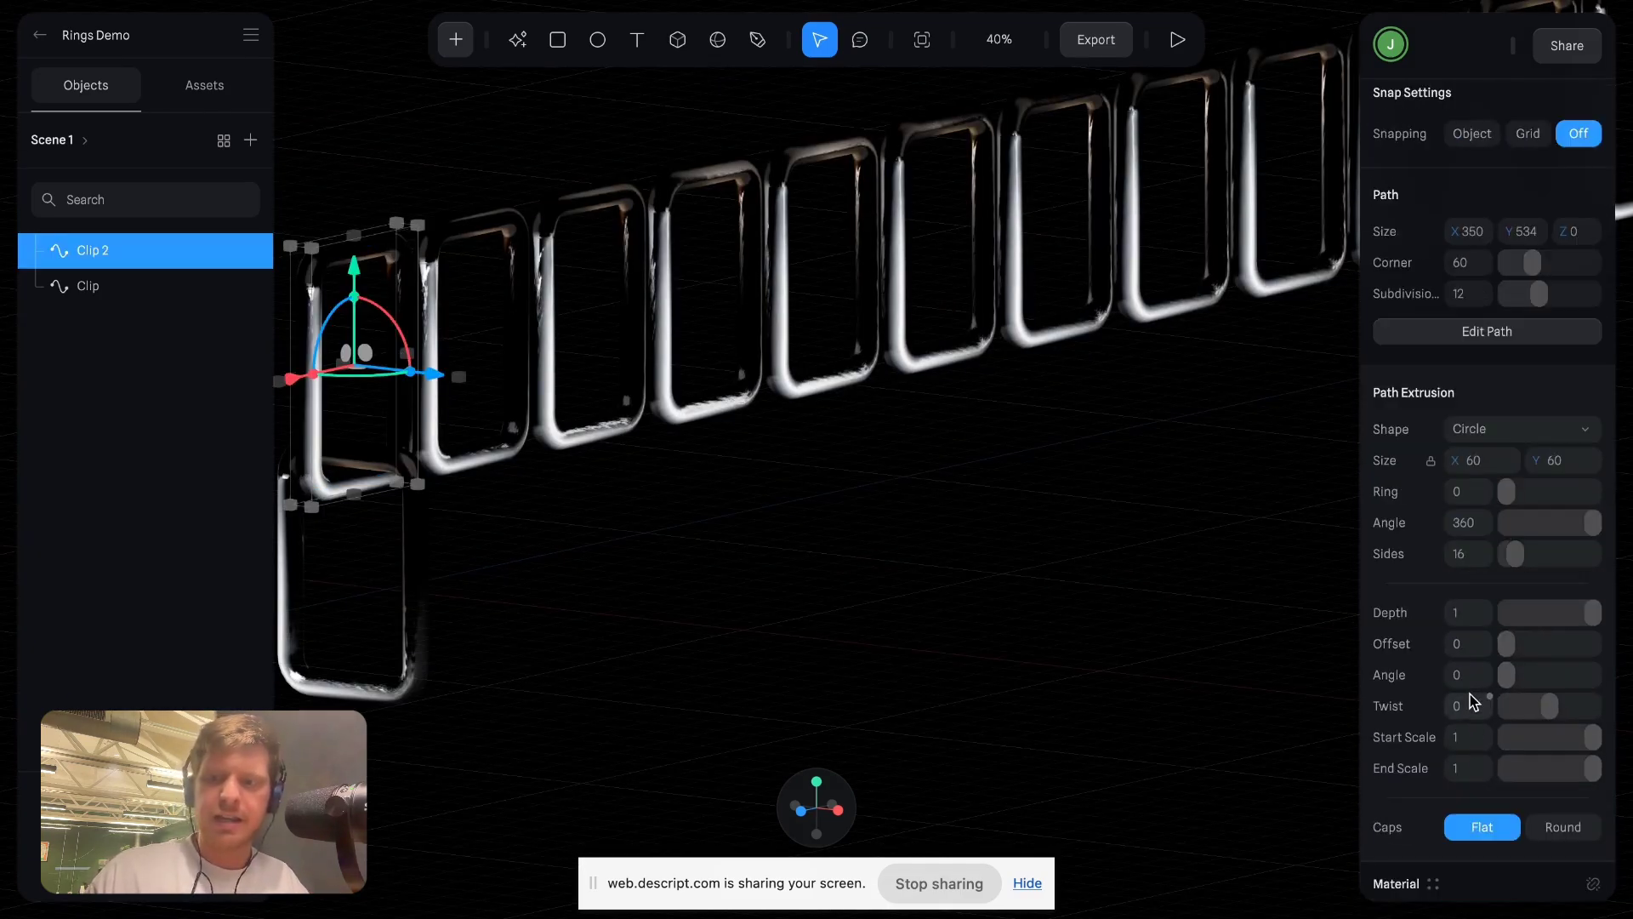
left_click(1503, 440)
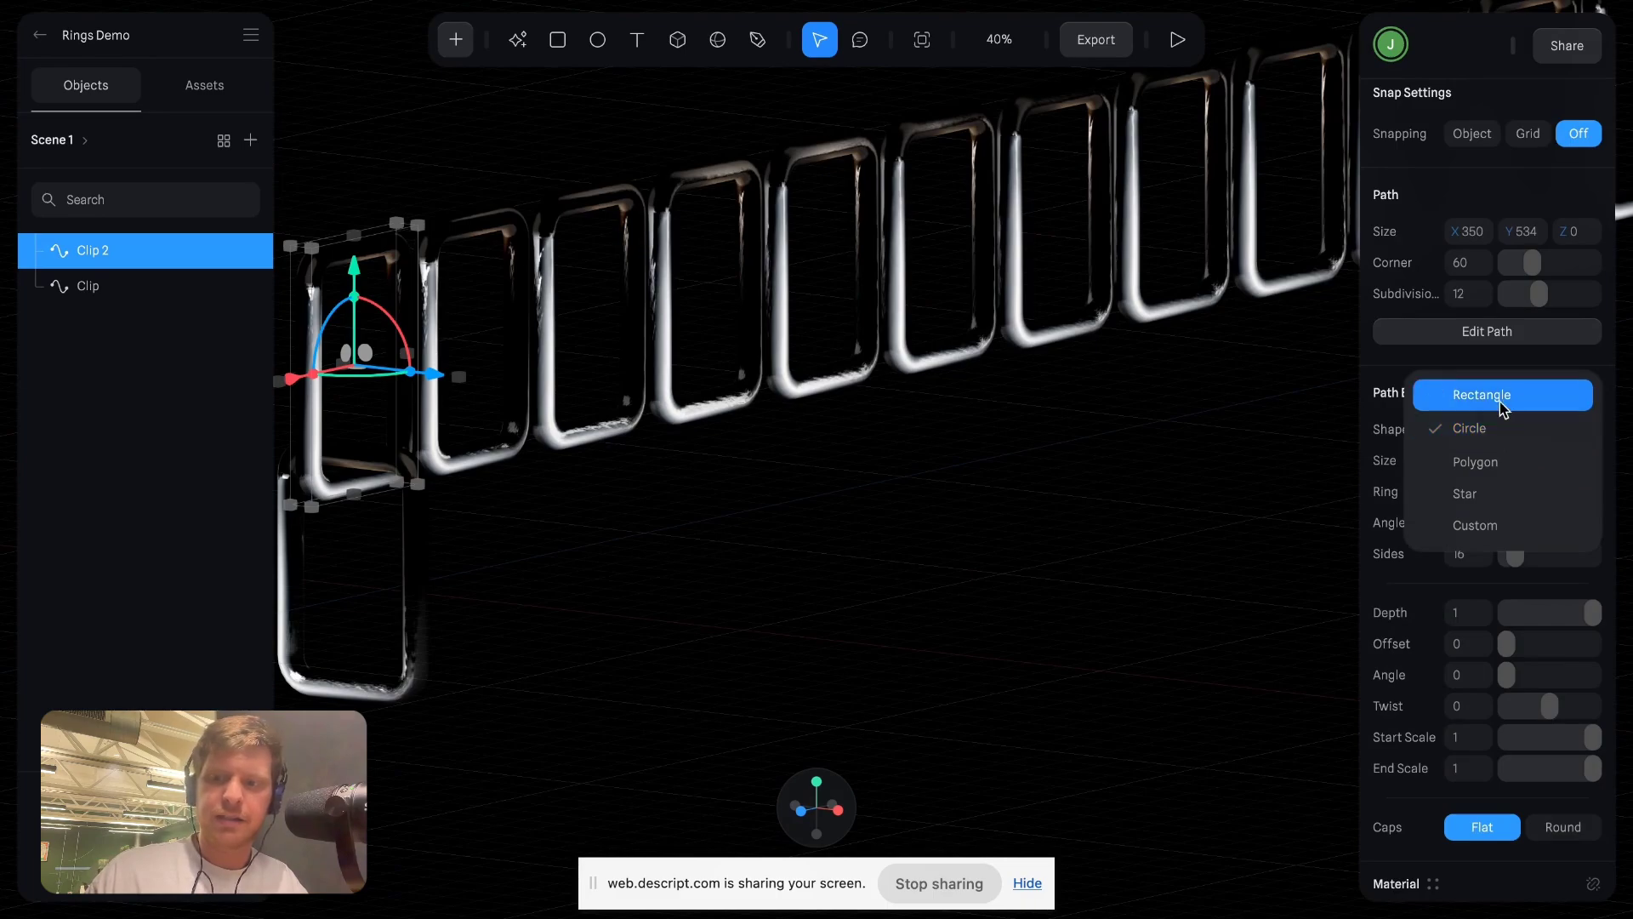
left_click(1448, 359)
Switch Clip 2's cloner arrangement to Grid.
scroll(1446, 359, "down", 8)
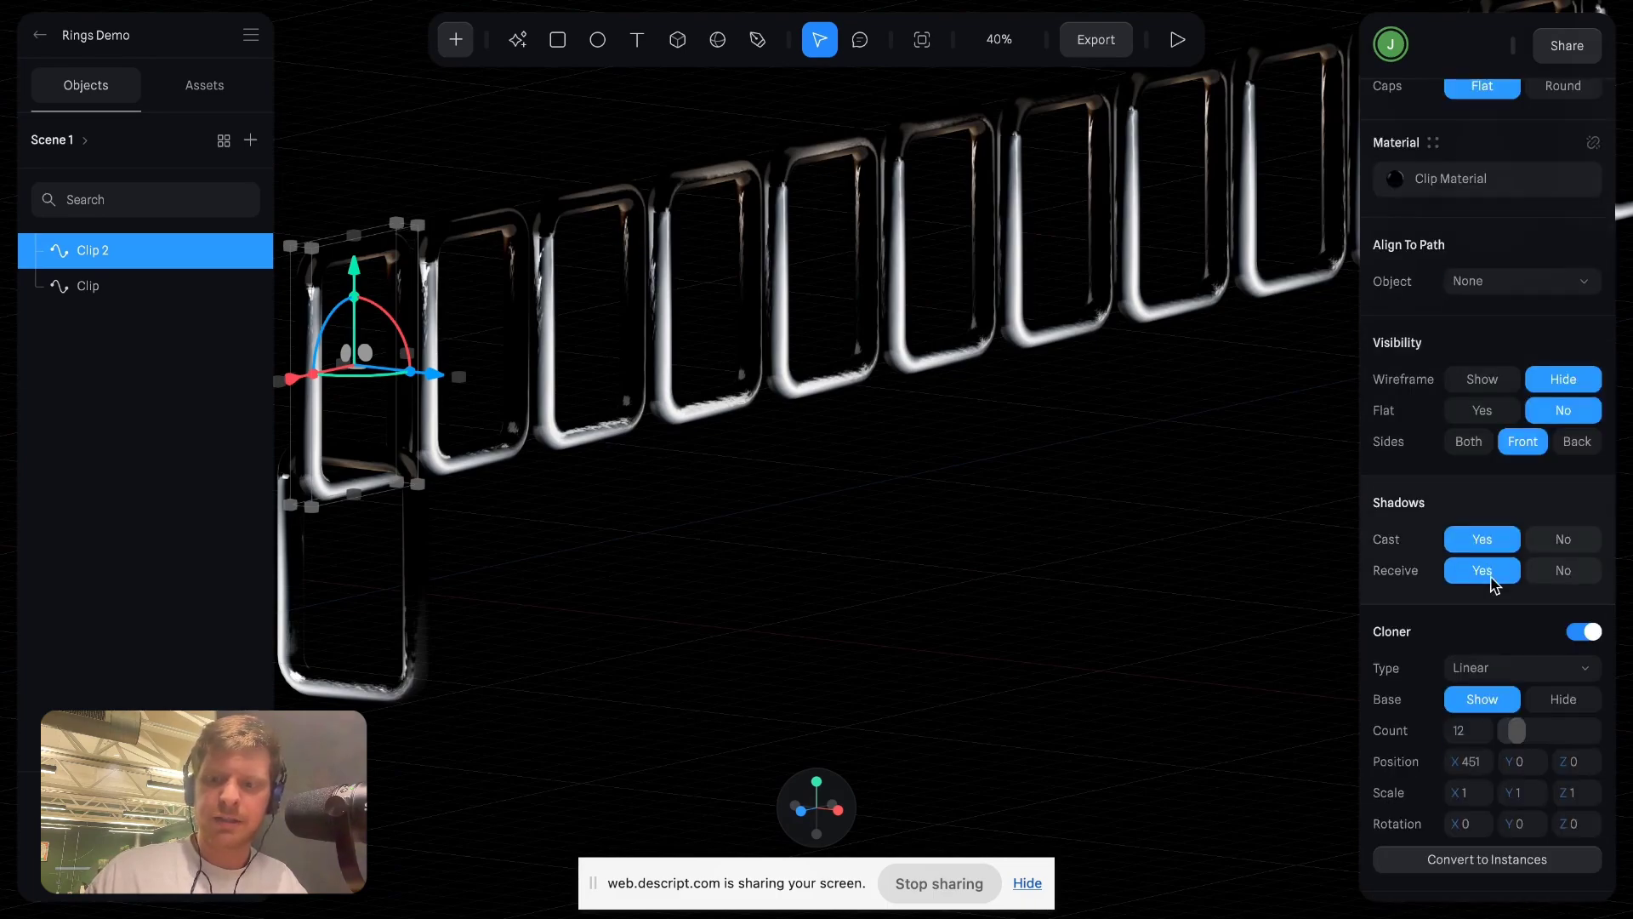
scroll(1495, 587, "down", 2)
left_click(1497, 527)
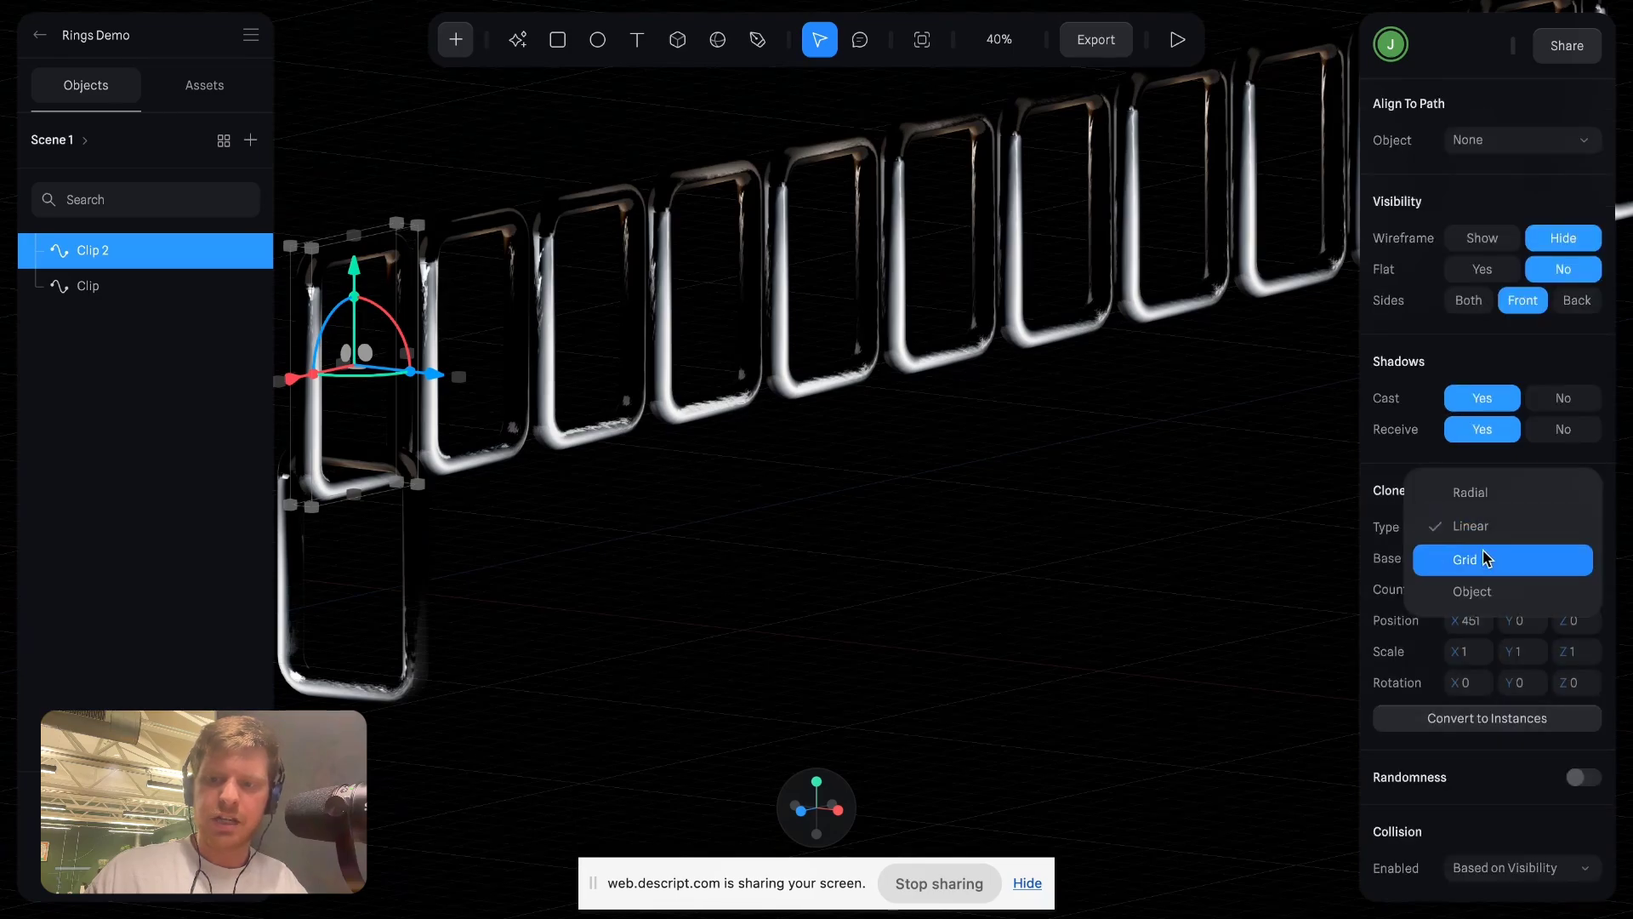
left_click(1487, 559)
scroll(948, 553, "left", 5)
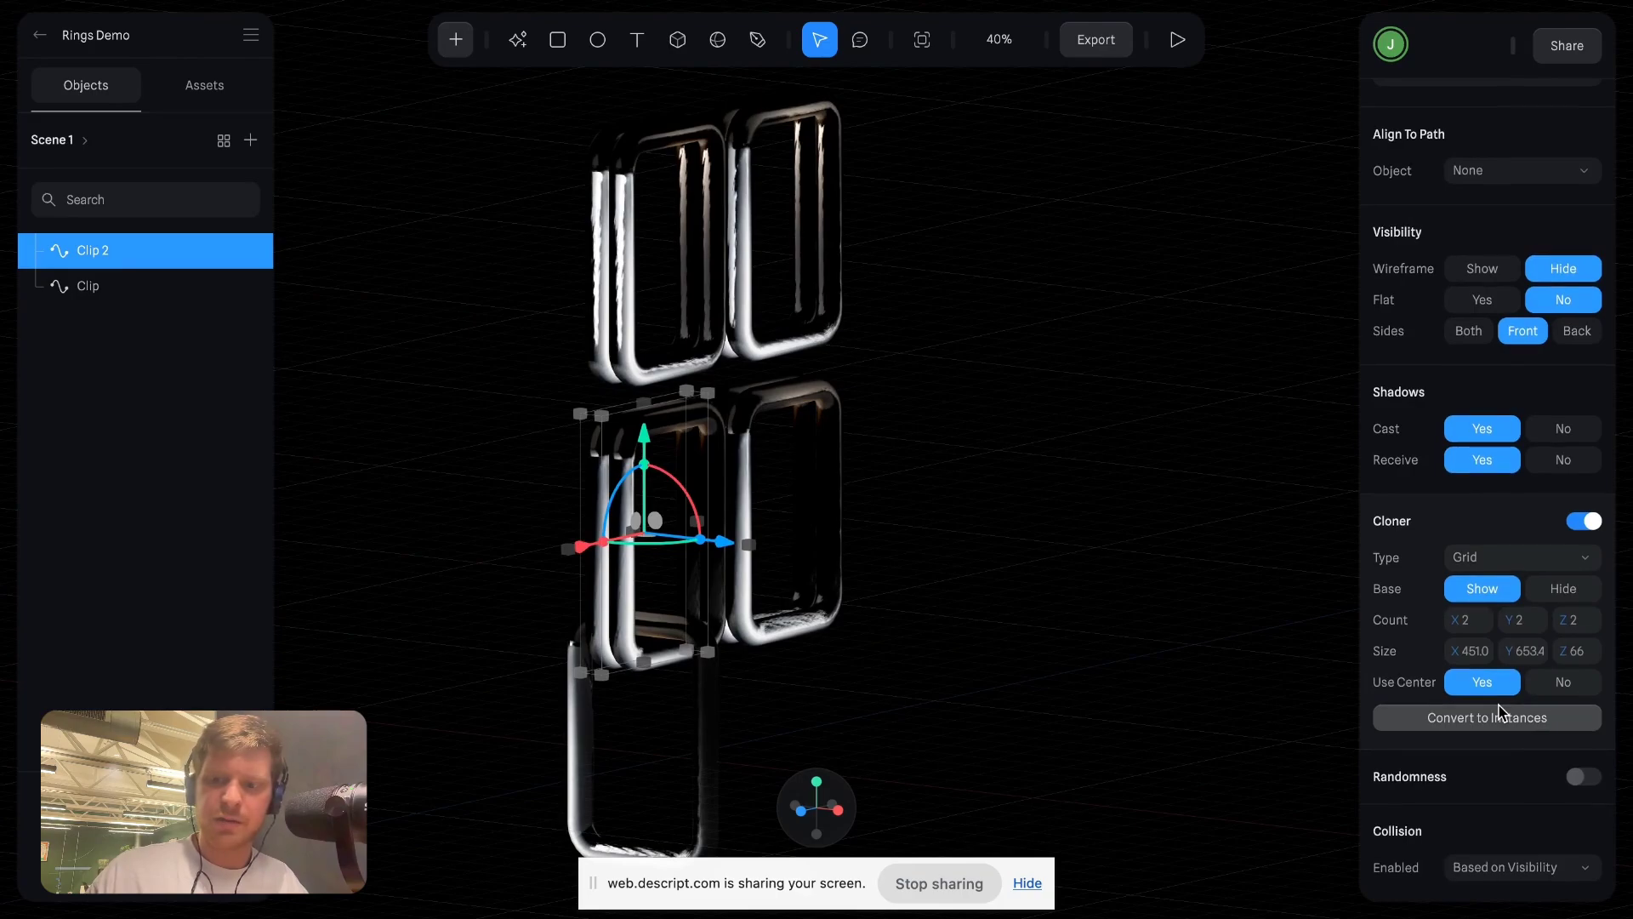
Try random X rotation on the grid clones, turn randomness off, then delete Clip 2.
left_click(1575, 778)
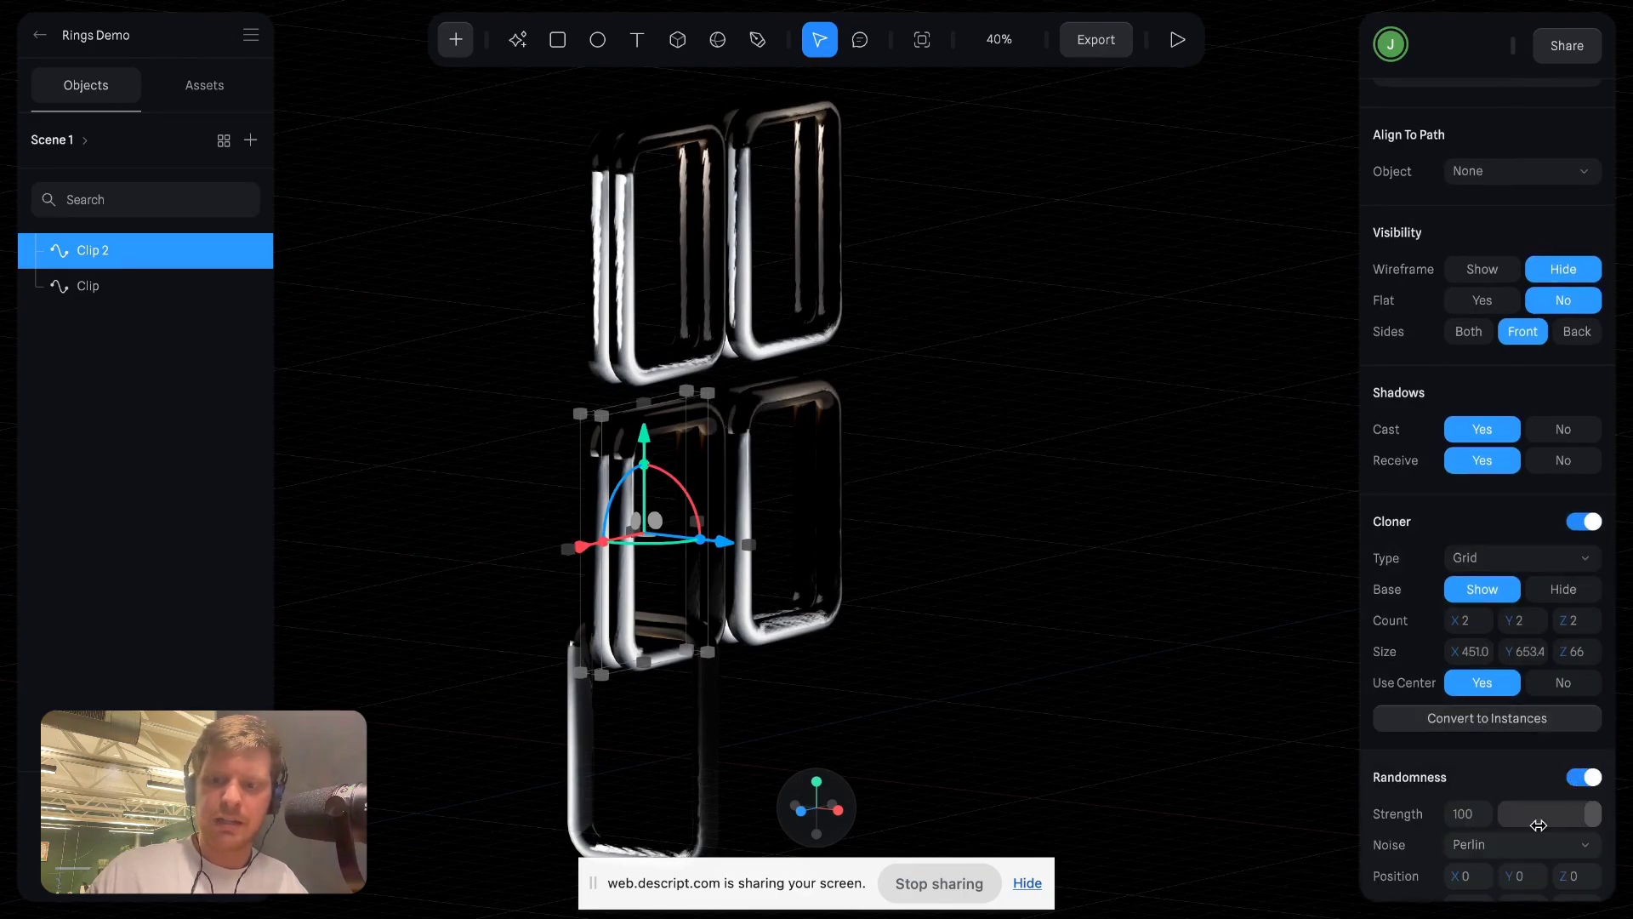
scroll(1539, 825, "down", 3)
left_click_drag(1458, 704, 1517, 703)
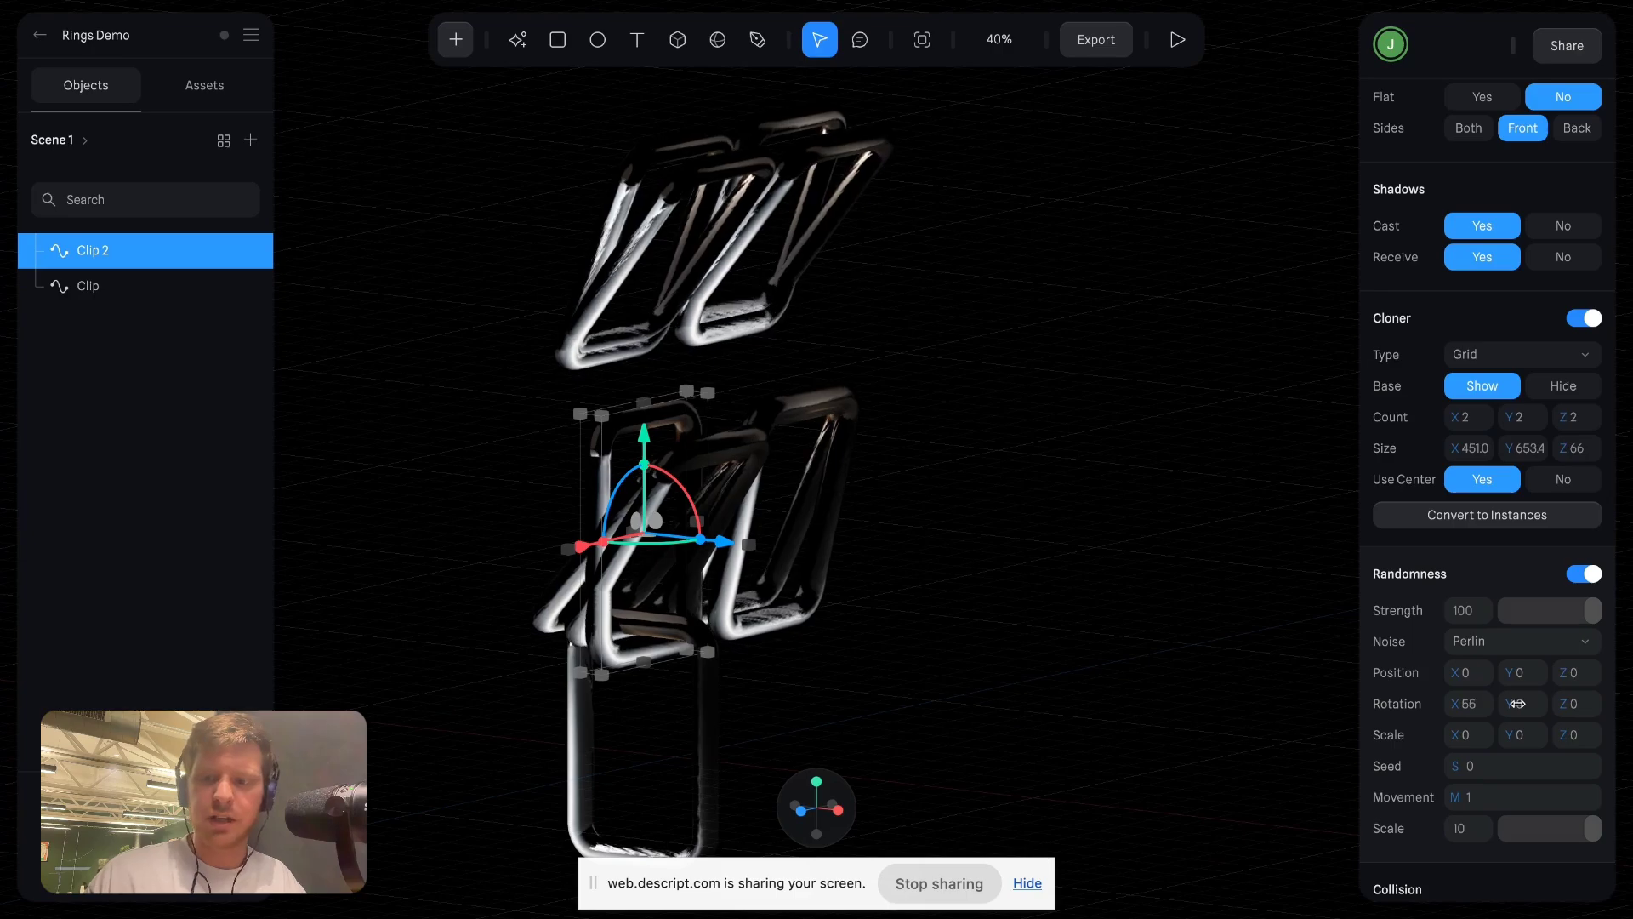
left_click(1585, 574)
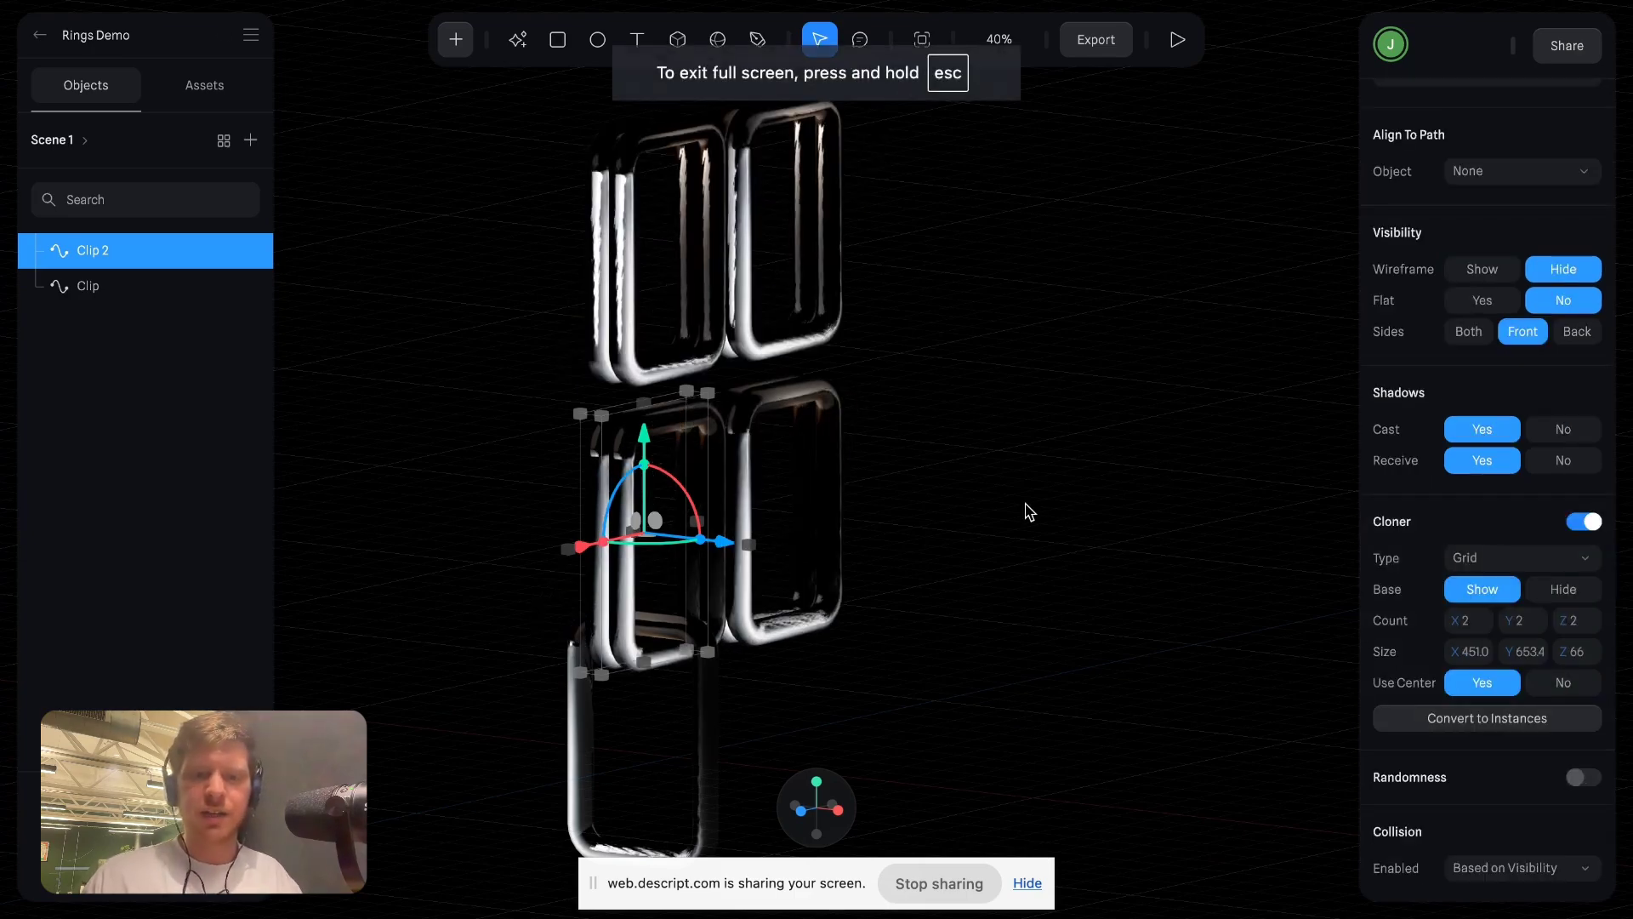
key("Delete")
Select the remaining Clip and orbit close around it to inspect its bumpy glossy metal surface.
scroll(664, 510, "up", 5)
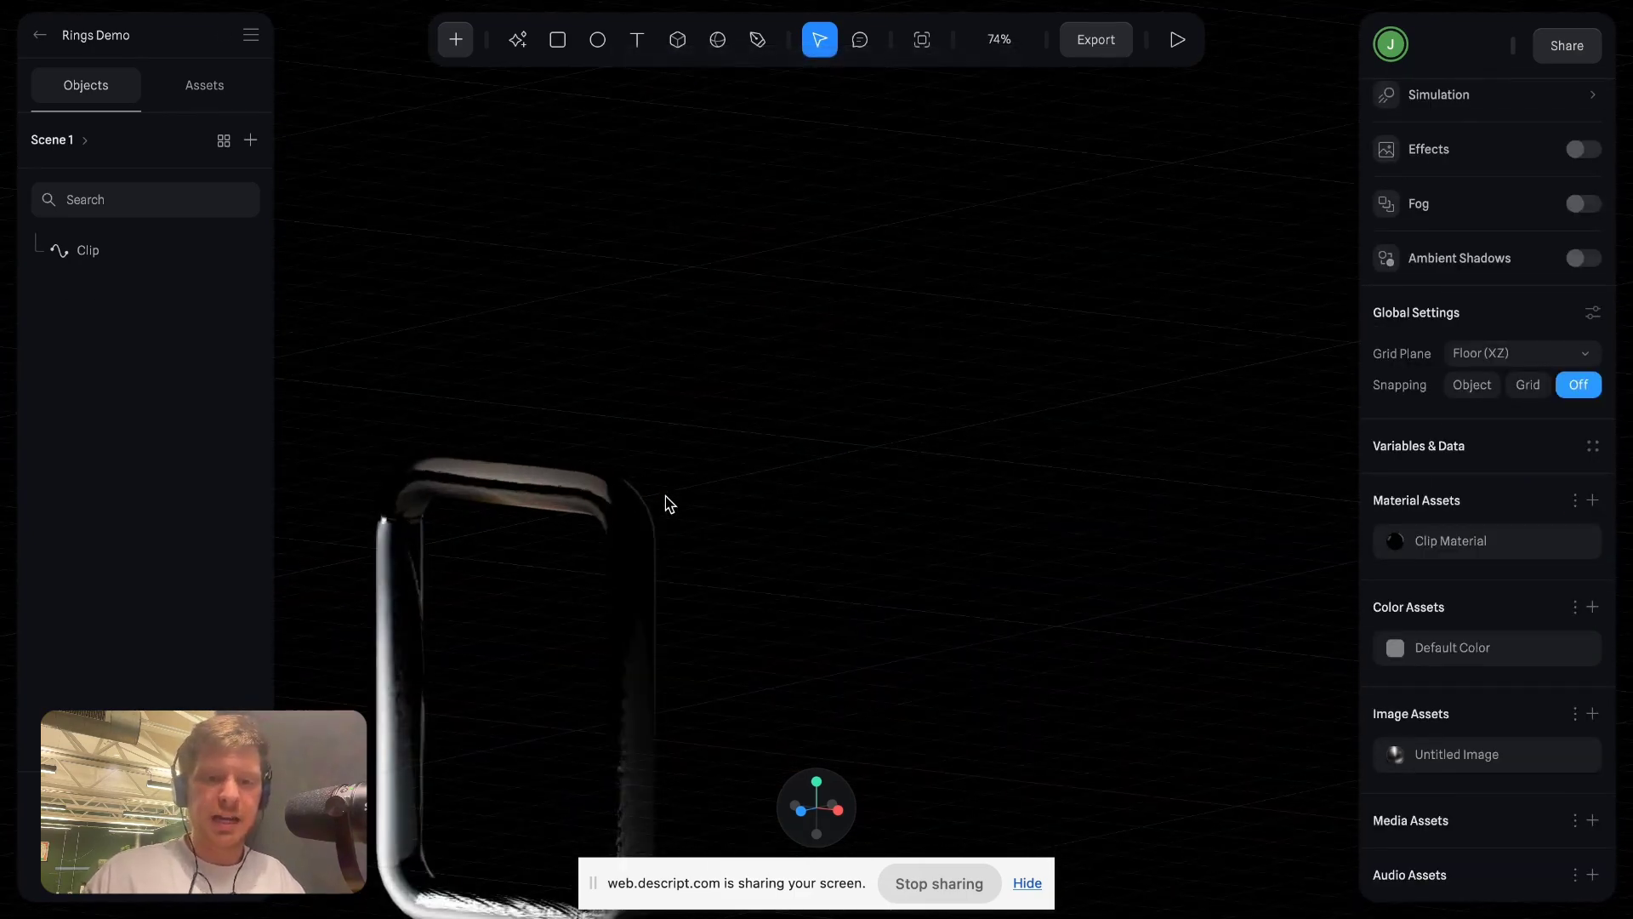
scroll(667, 503, "up", 2)
left_click(597, 415)
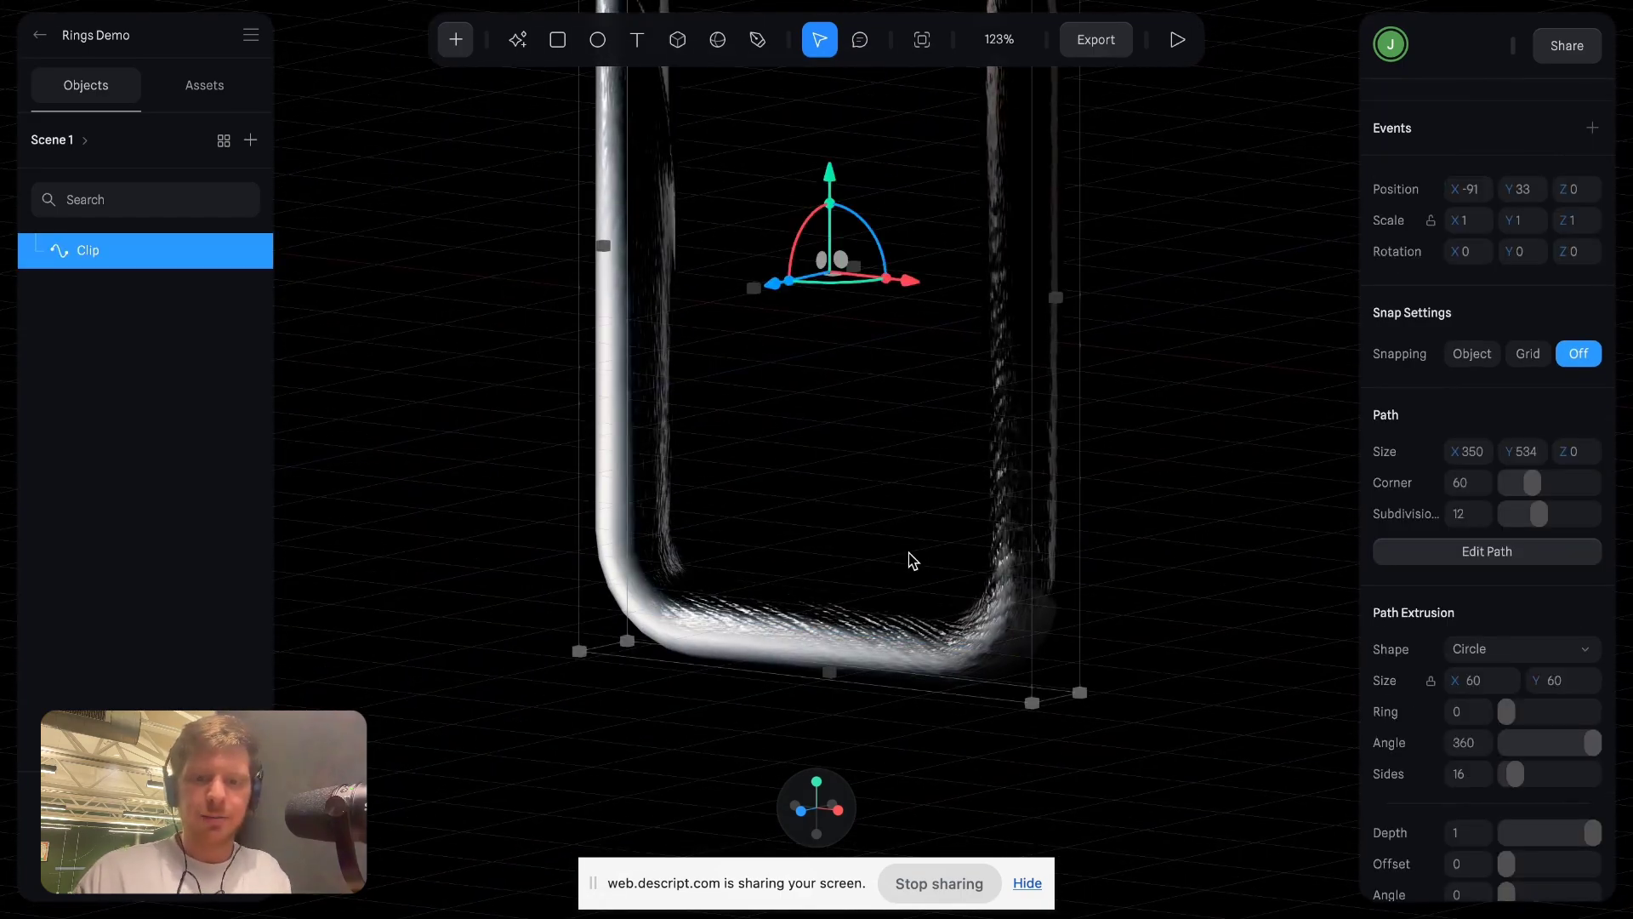
scroll(1073, 589, "up", 5)
right_click_drag(1280, 600, 1225, 485)
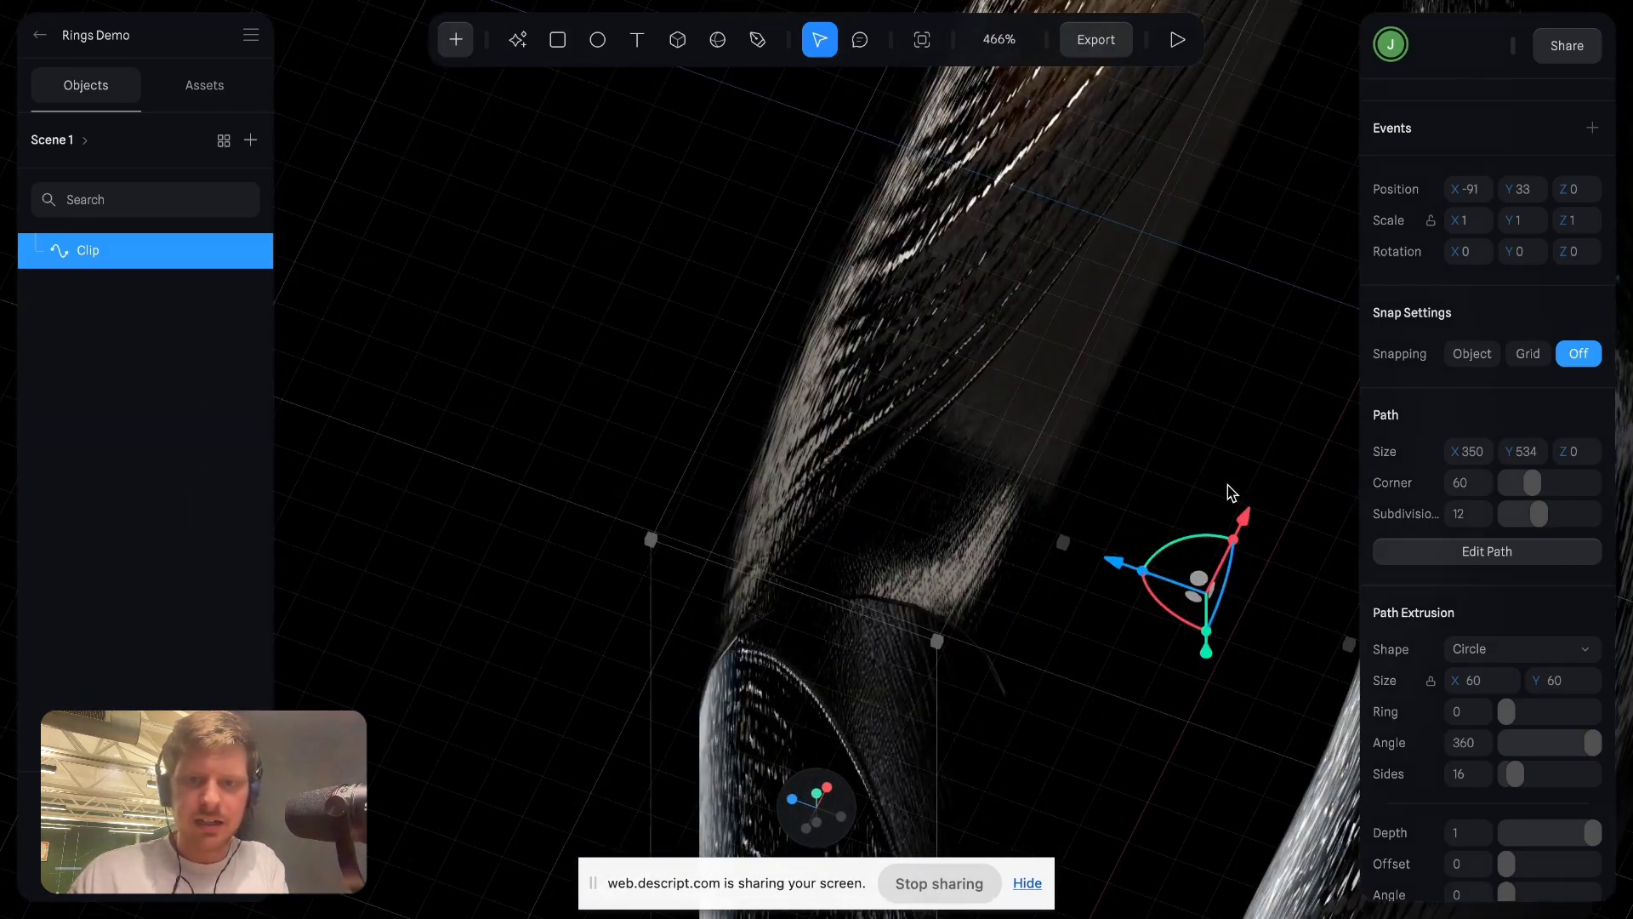
scroll(1049, 354, "up", 8)
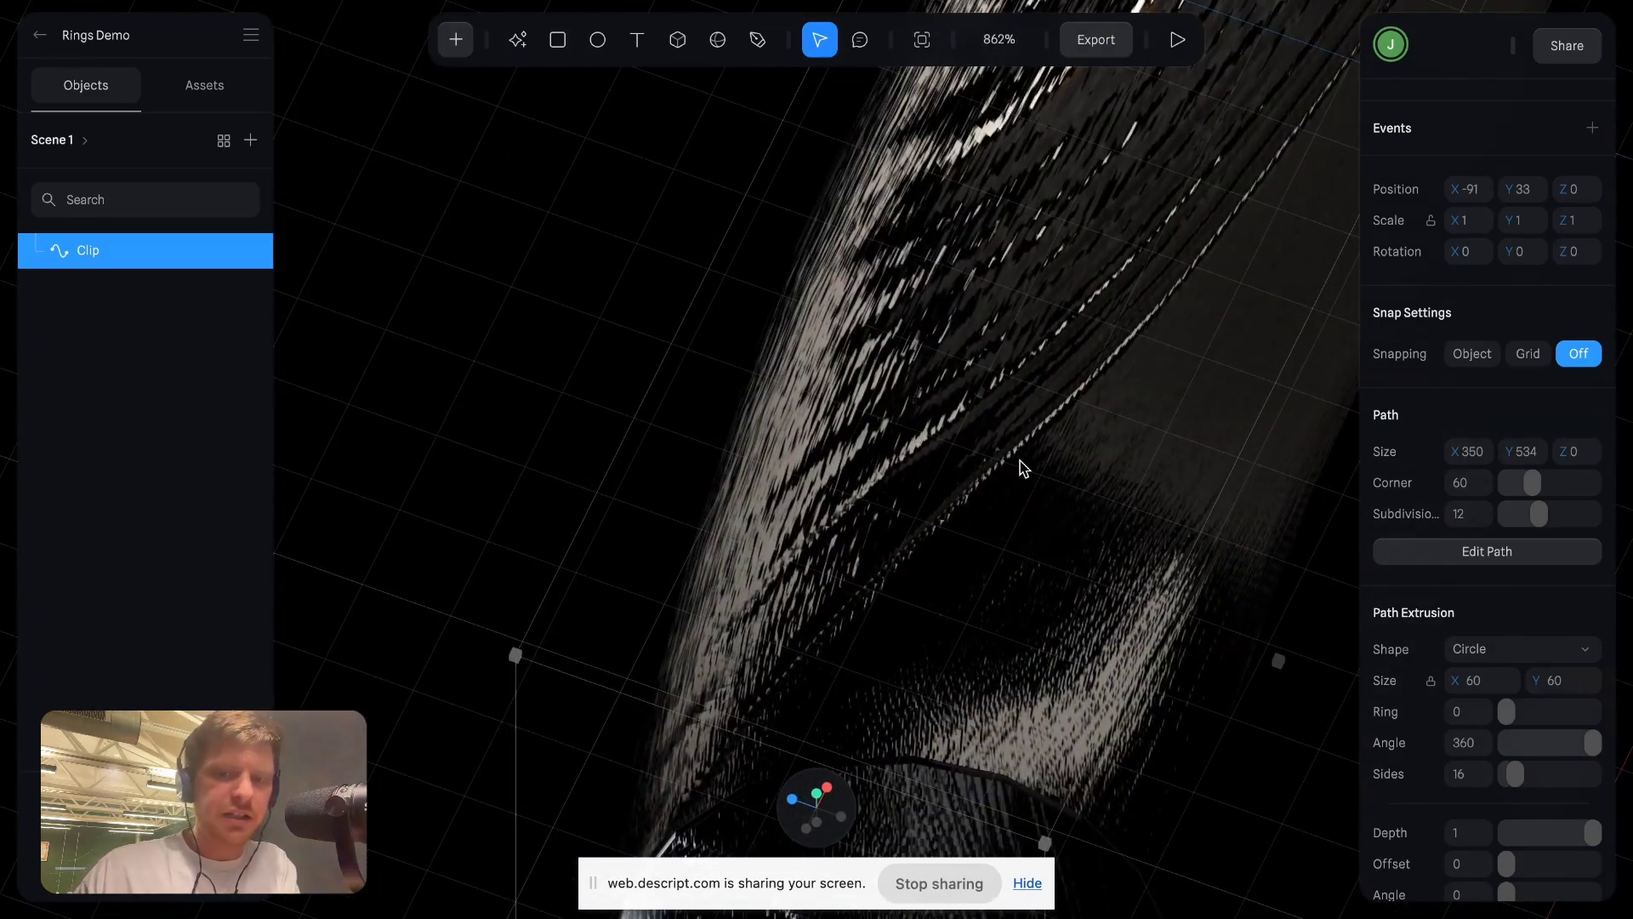
right_click_drag(691, 375, 730, 289)
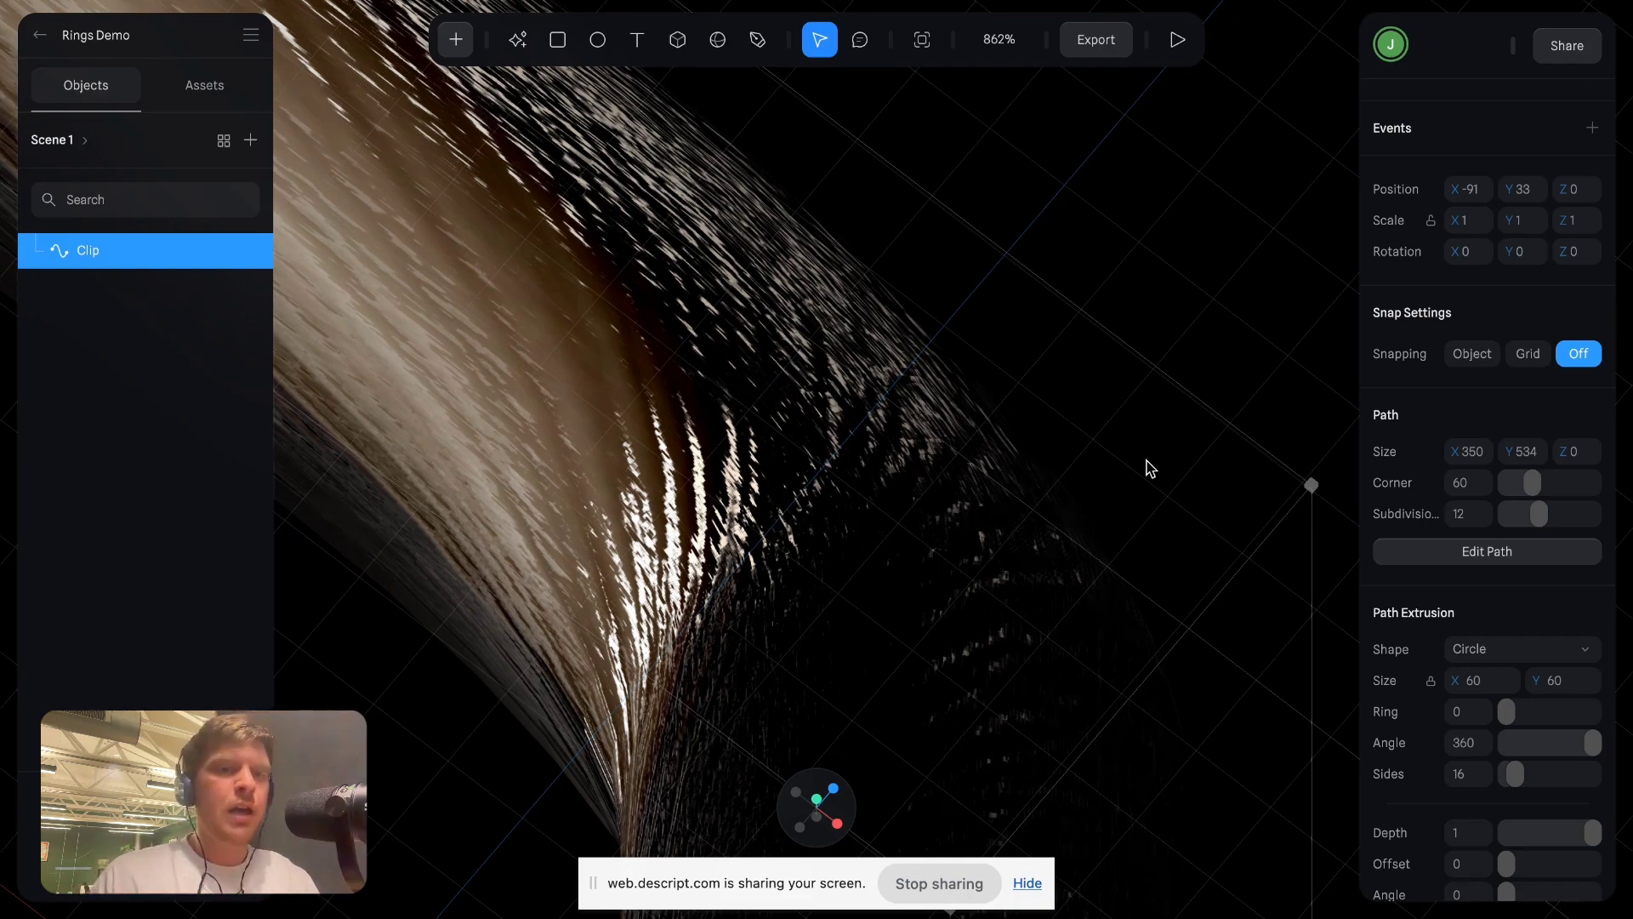
scroll(1087, 468, "down", 10)
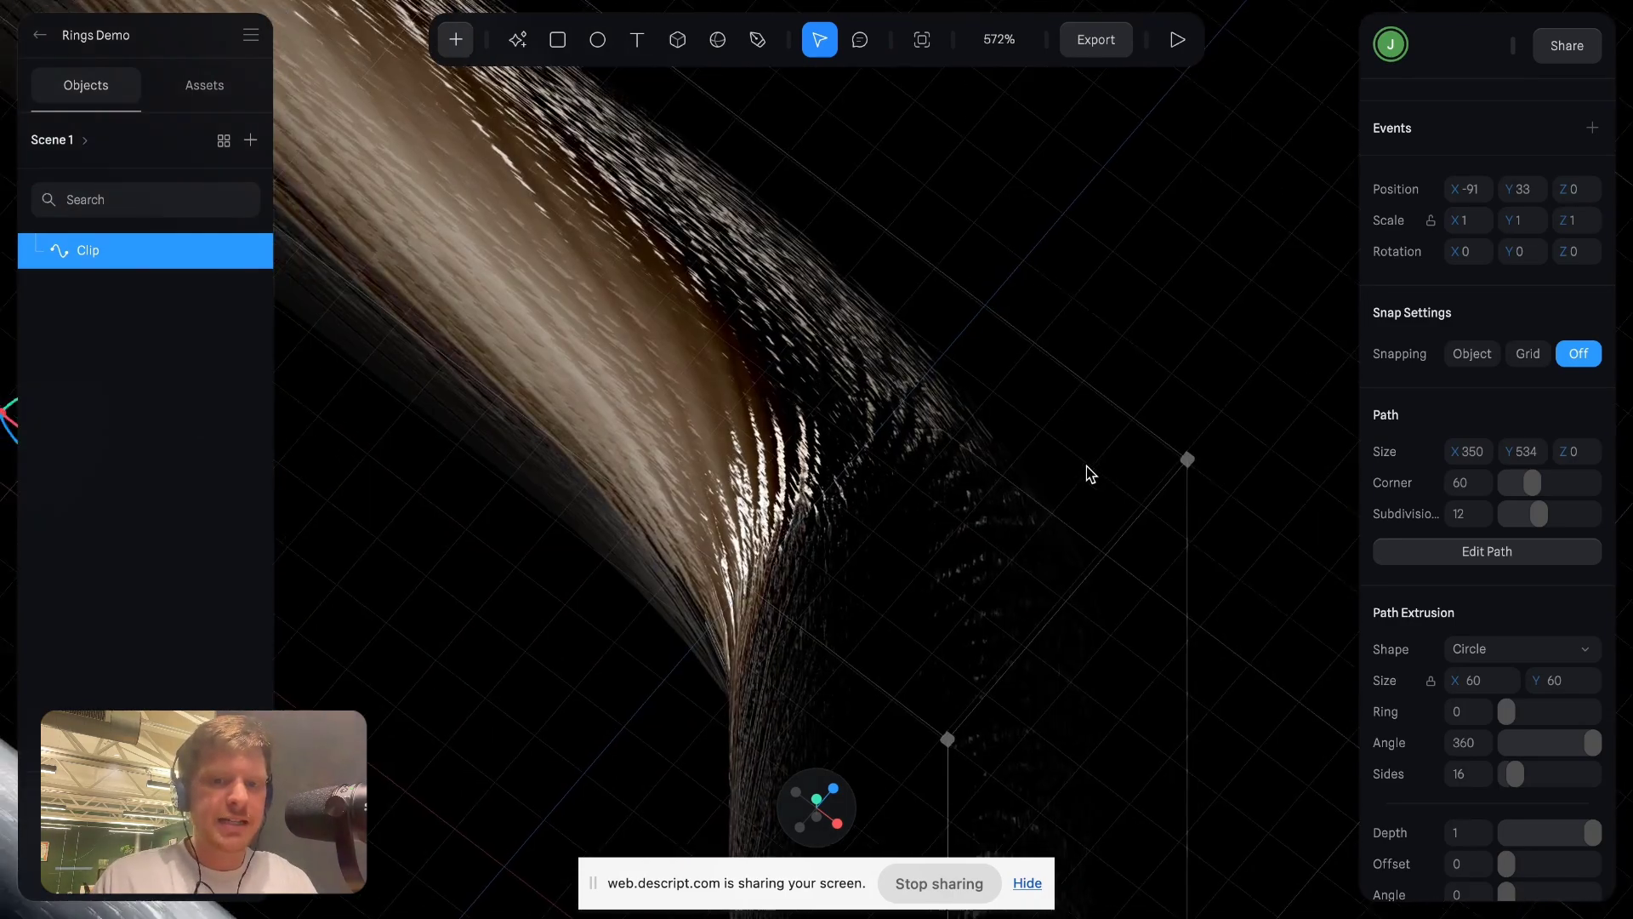
scroll(1038, 494, "left", 2)
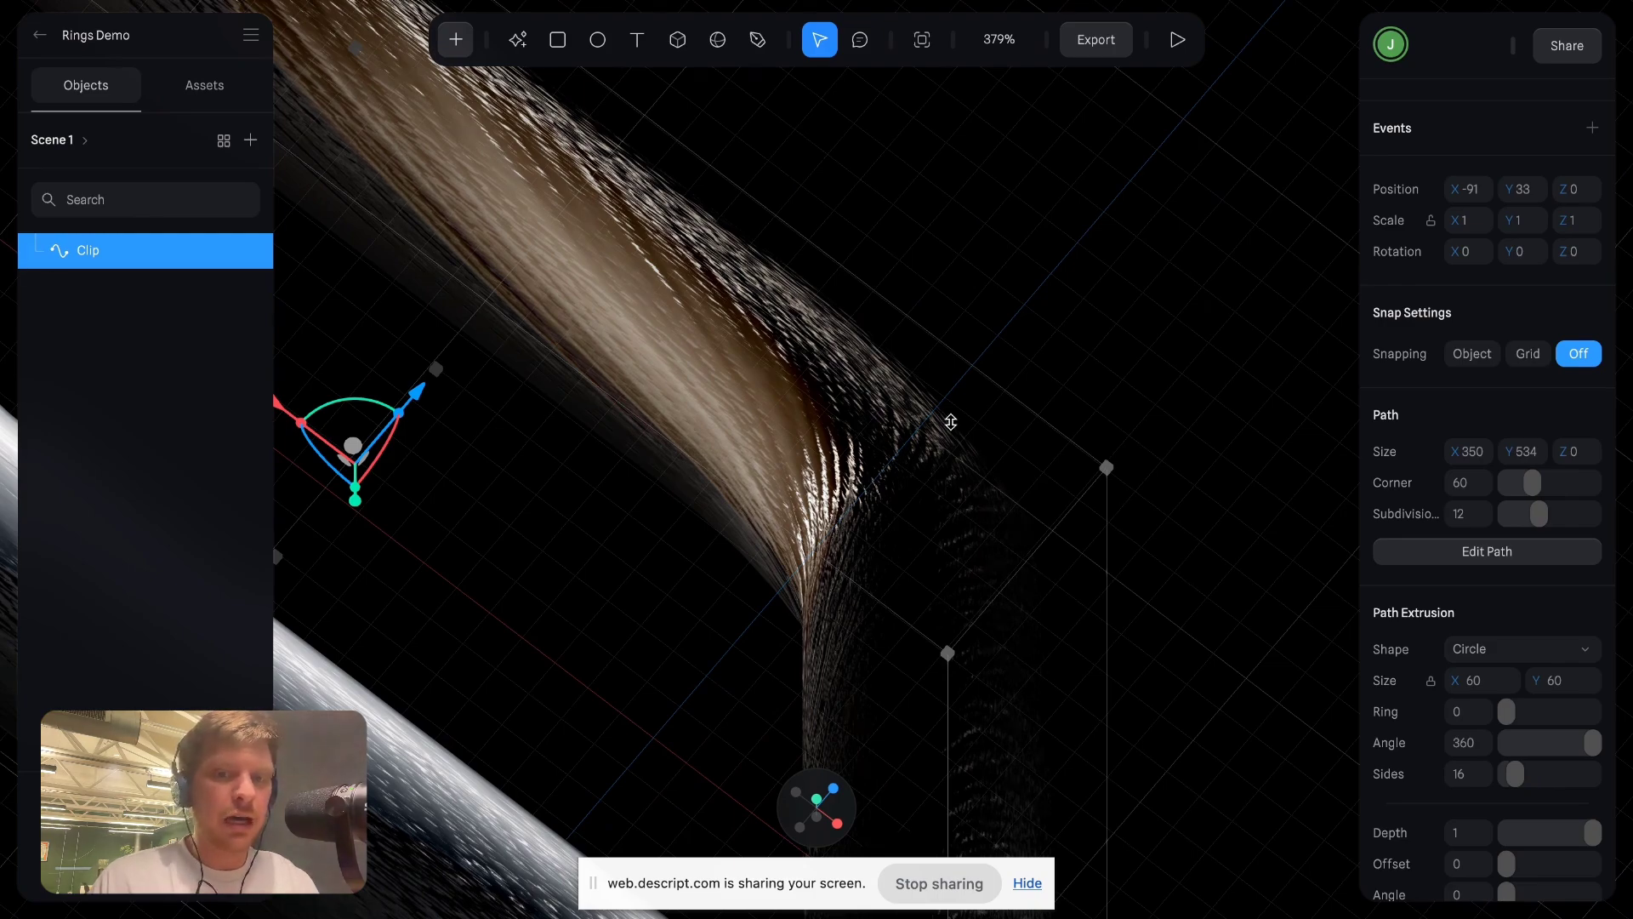
left_click(1155, 646)
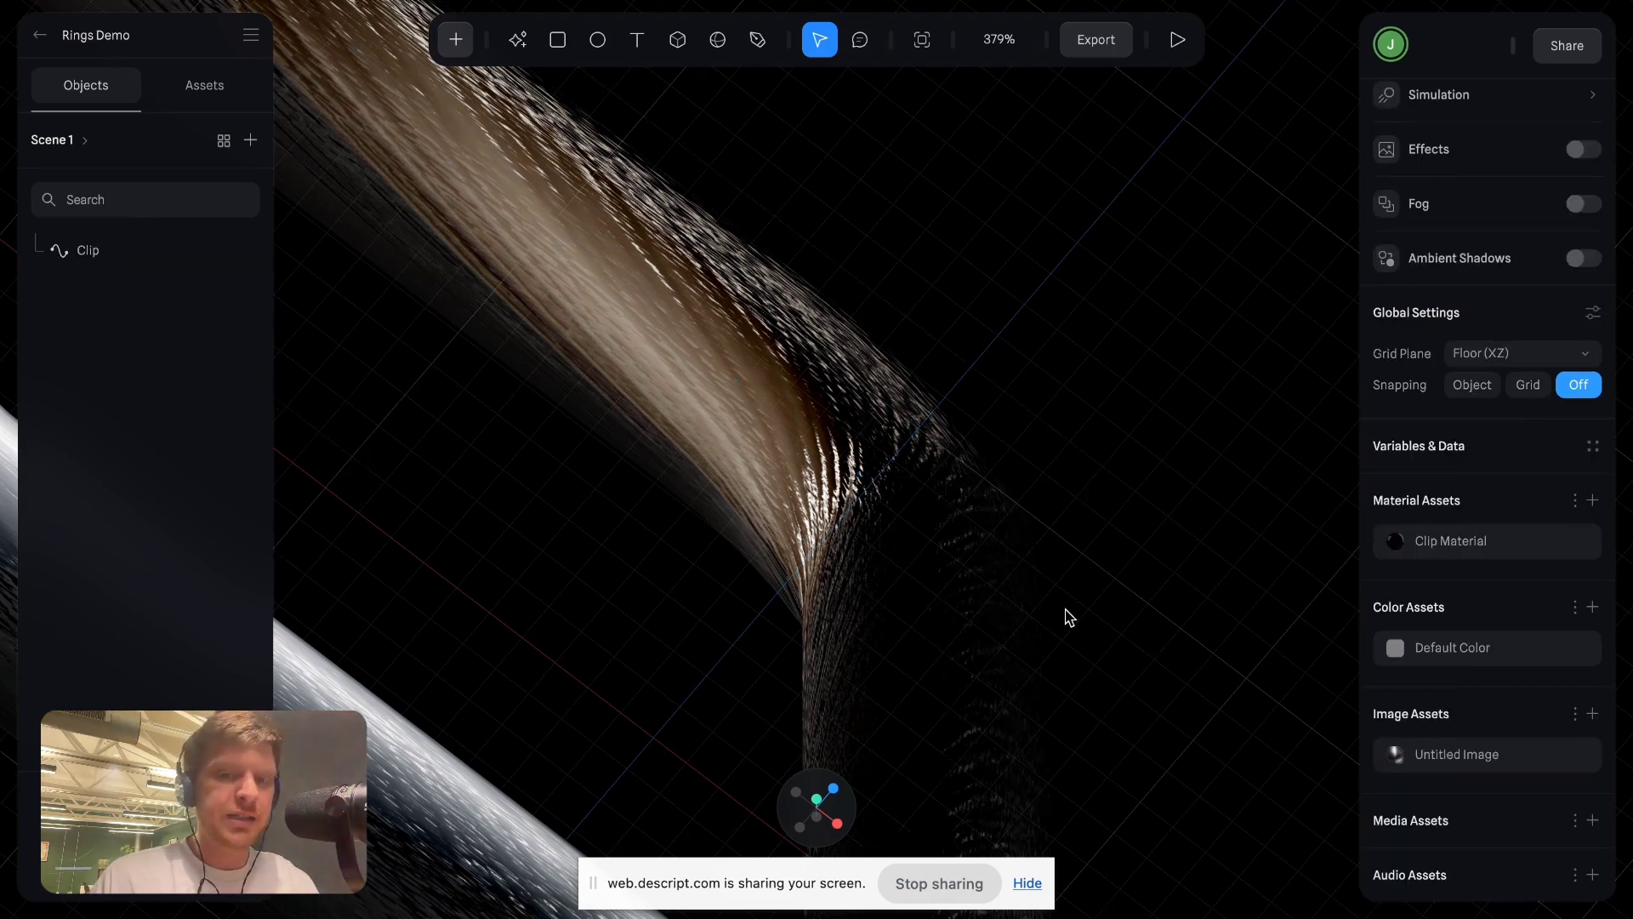